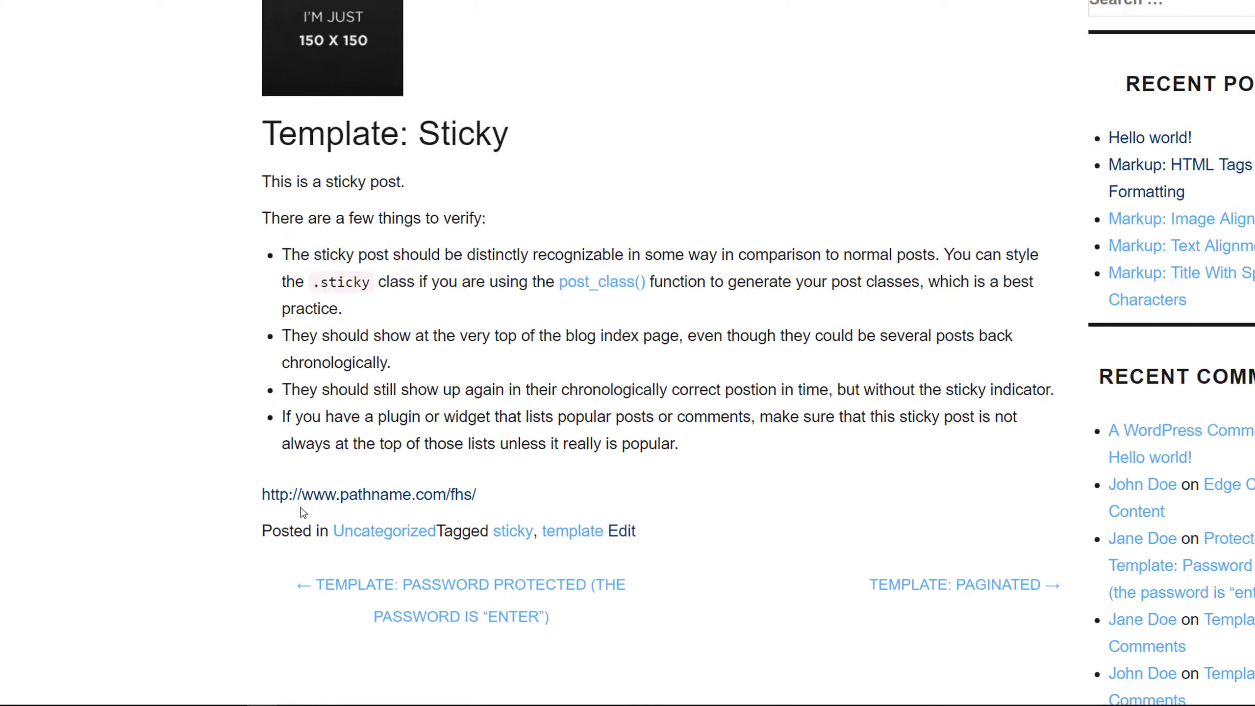
Inspect the featured image of the Template: Sticky post to check its source URL, and close the inspector.
right_click(322, 34)
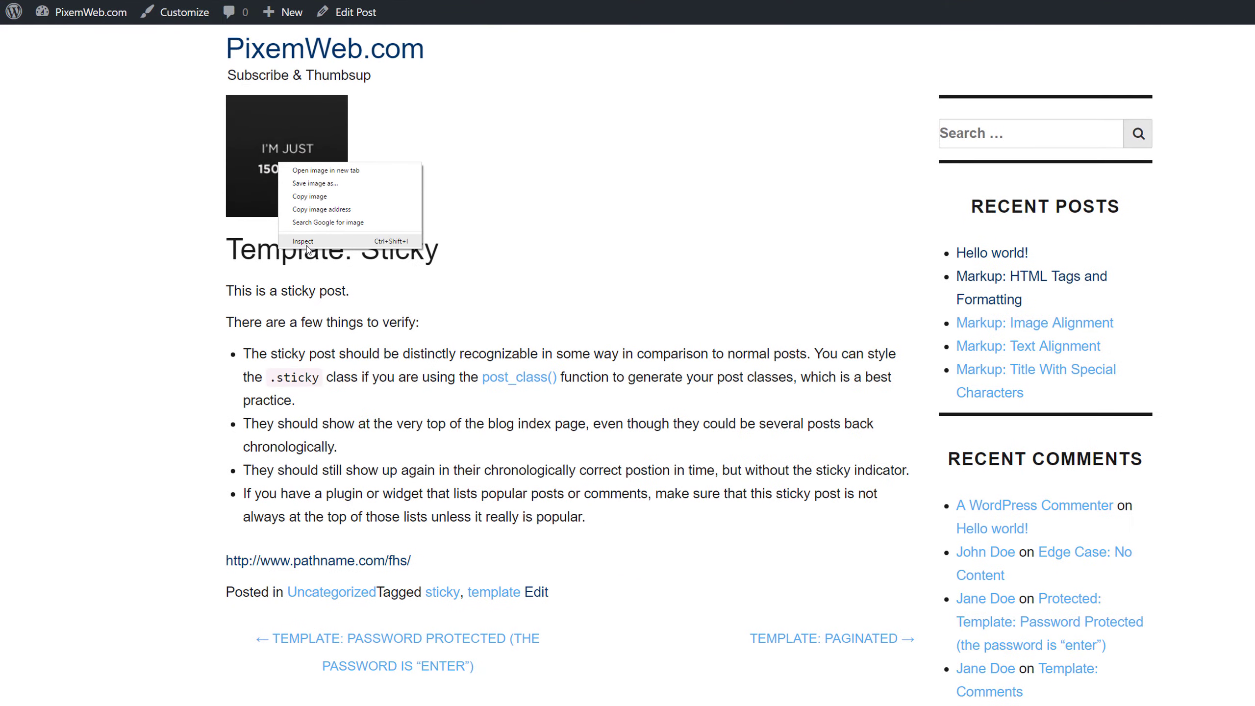
click(306, 242)
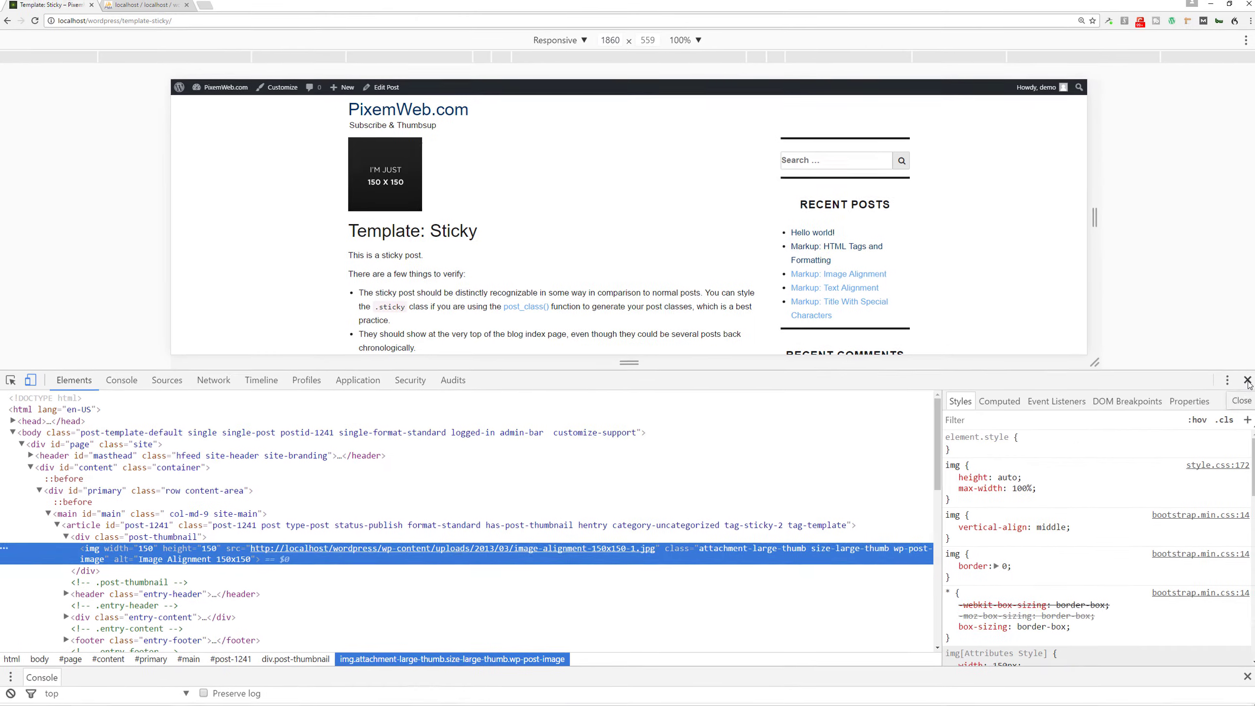
click(1243, 378)
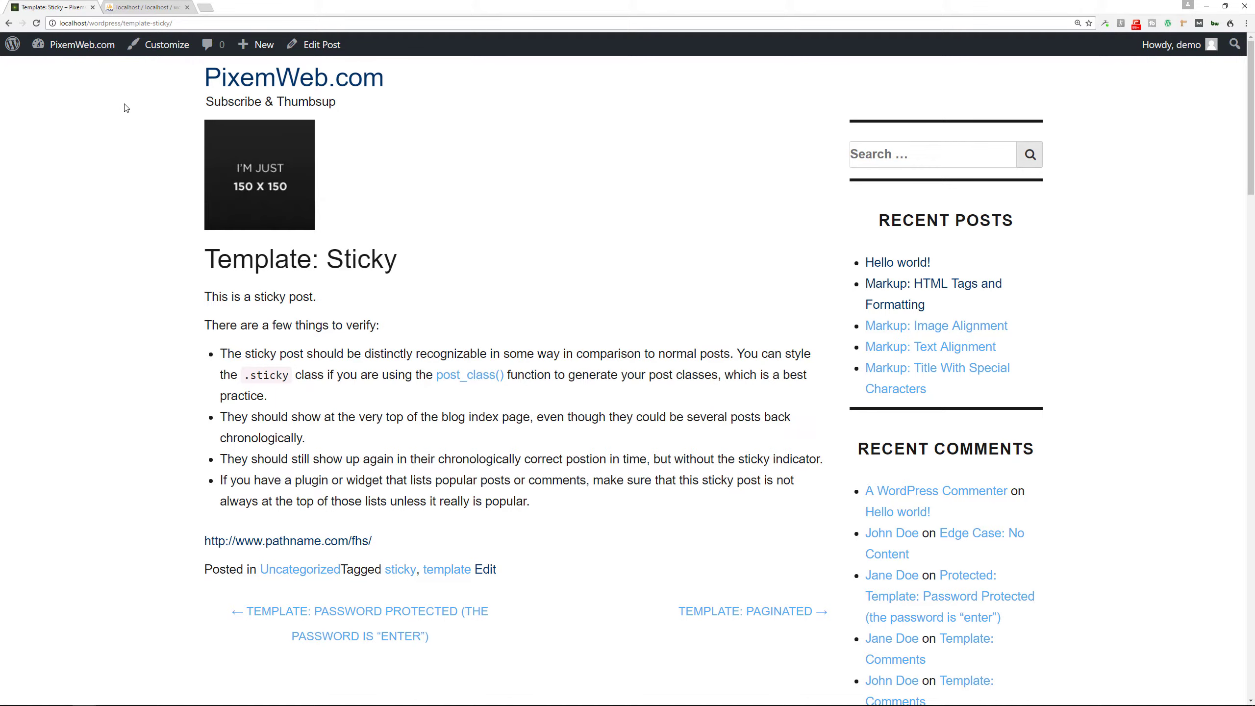
In phpMyAdmin, set up a custom export of all wordpress tables with zipped compression, review its options, and return to the table structure.
click(136, 7)
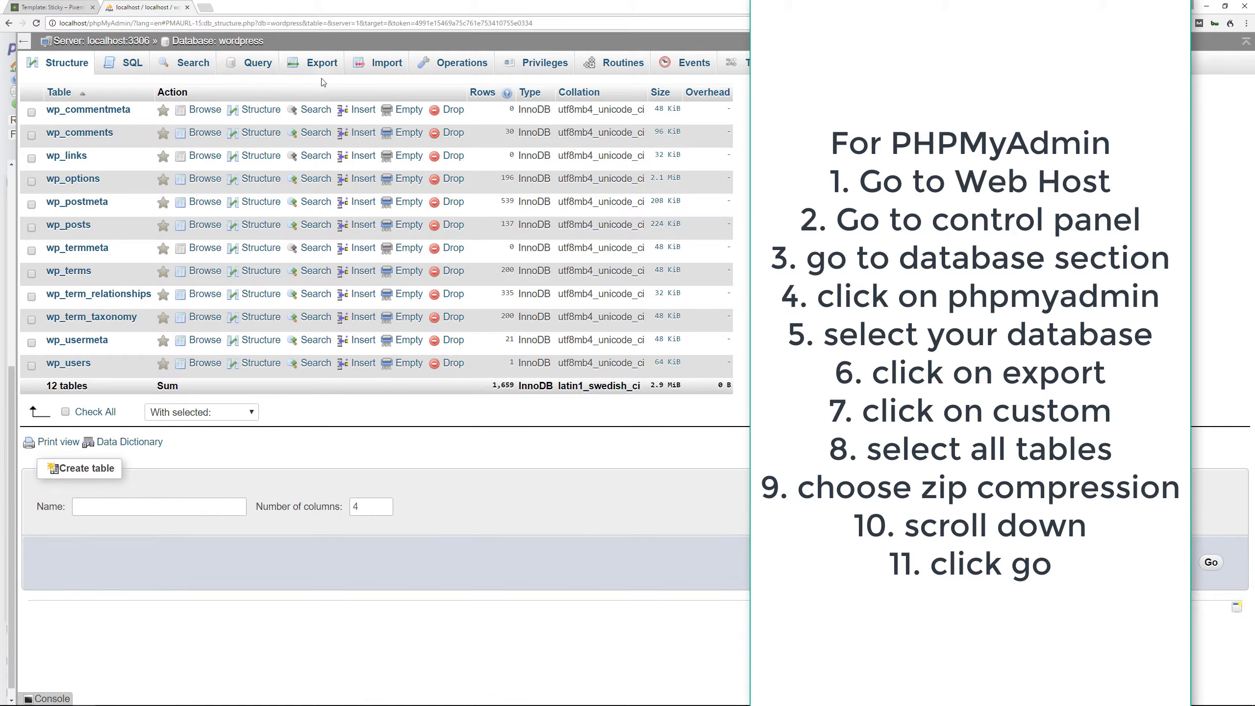
click(324, 64)
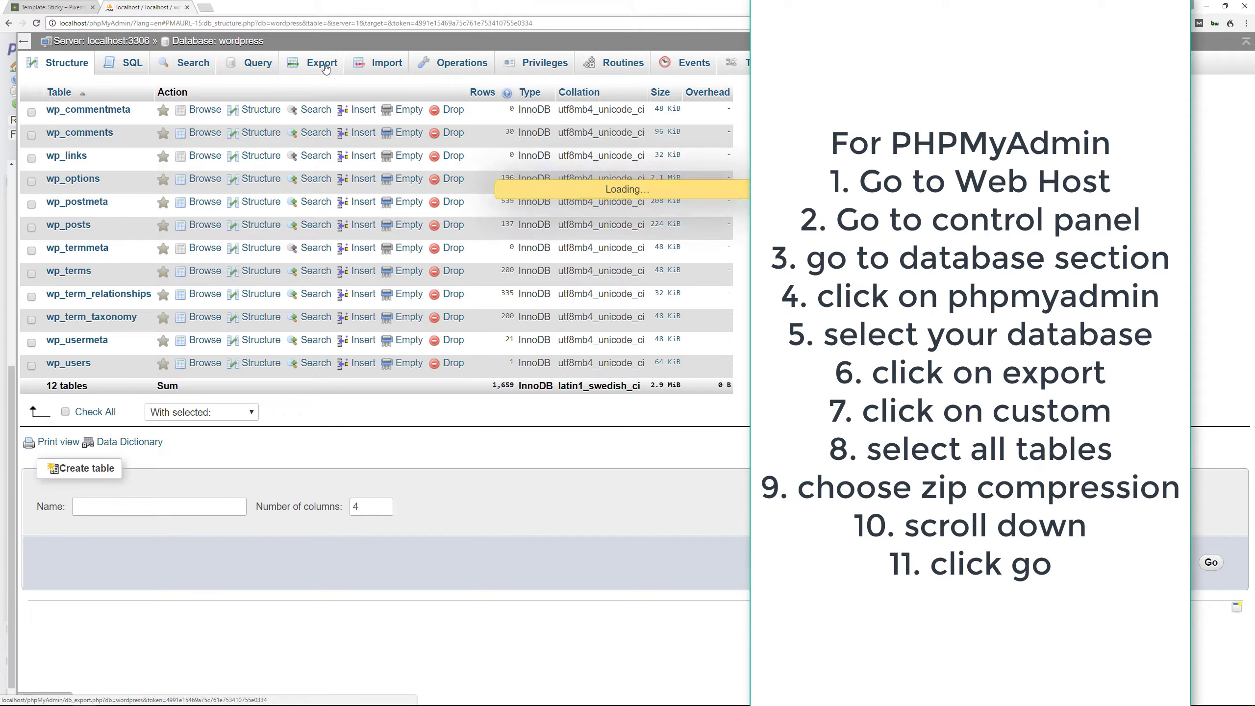
click(159, 195)
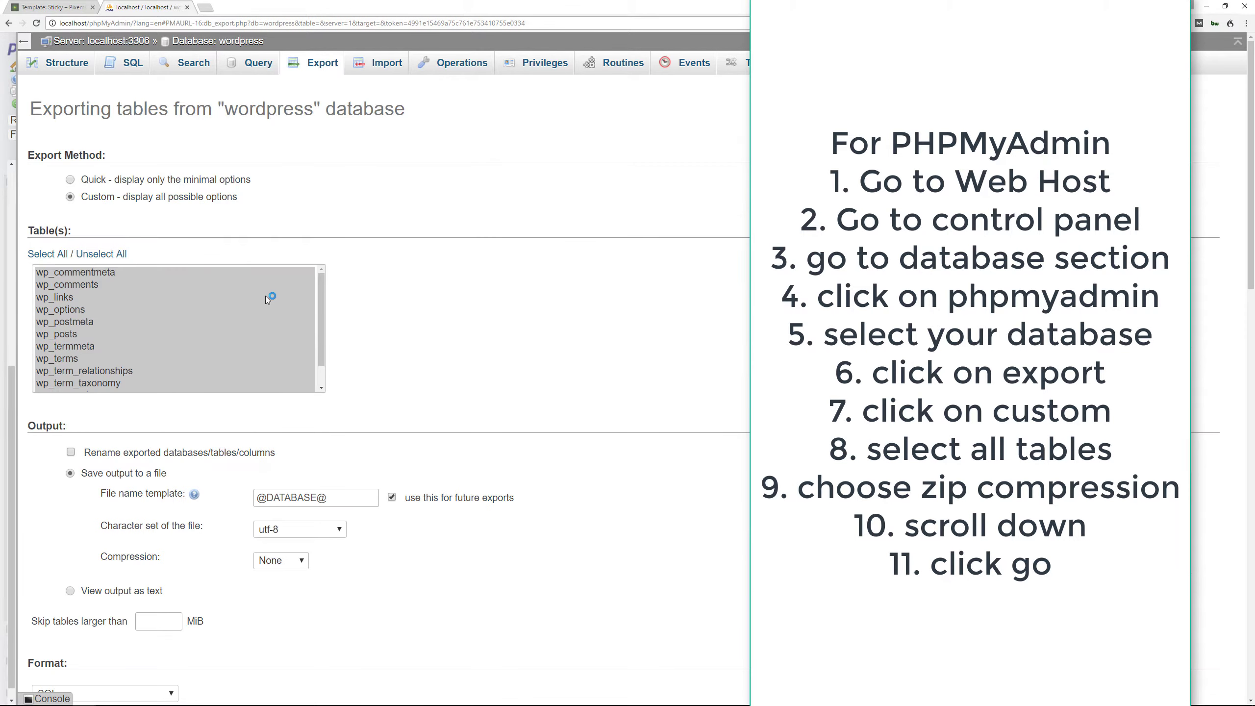
click(302, 562)
click(298, 588)
scroll(494, 539, down, 15)
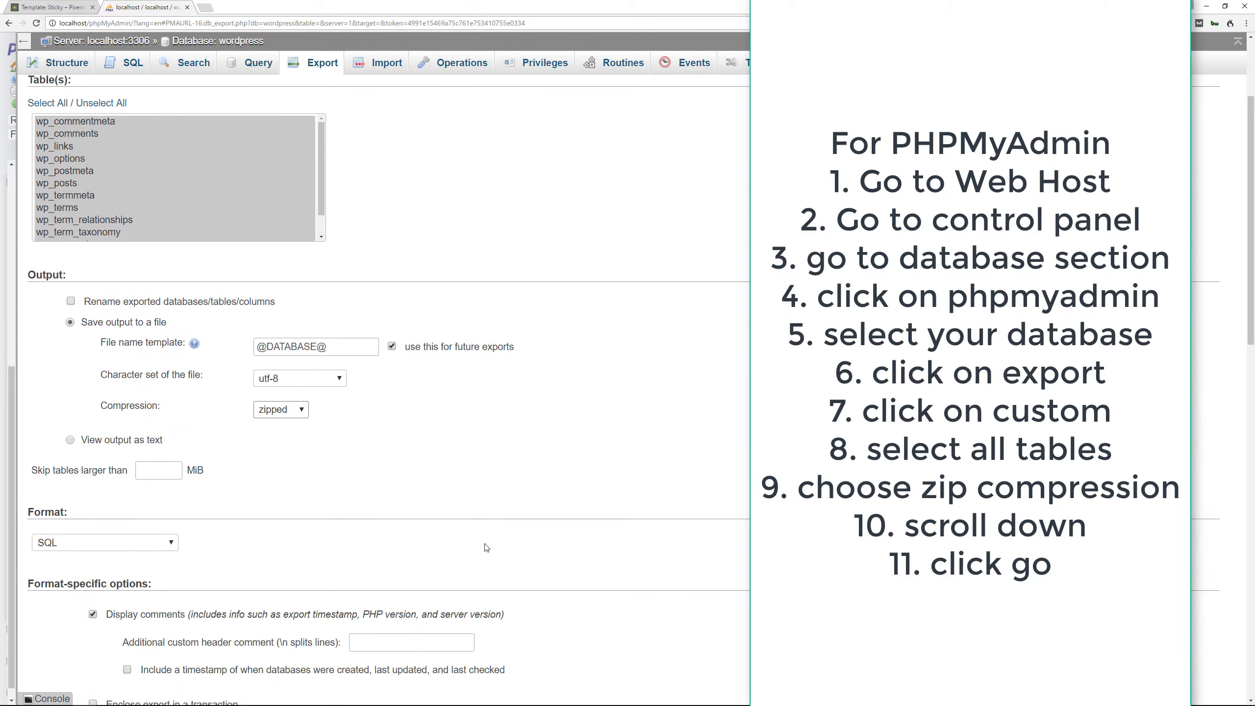
scroll(498, 533, down, 3)
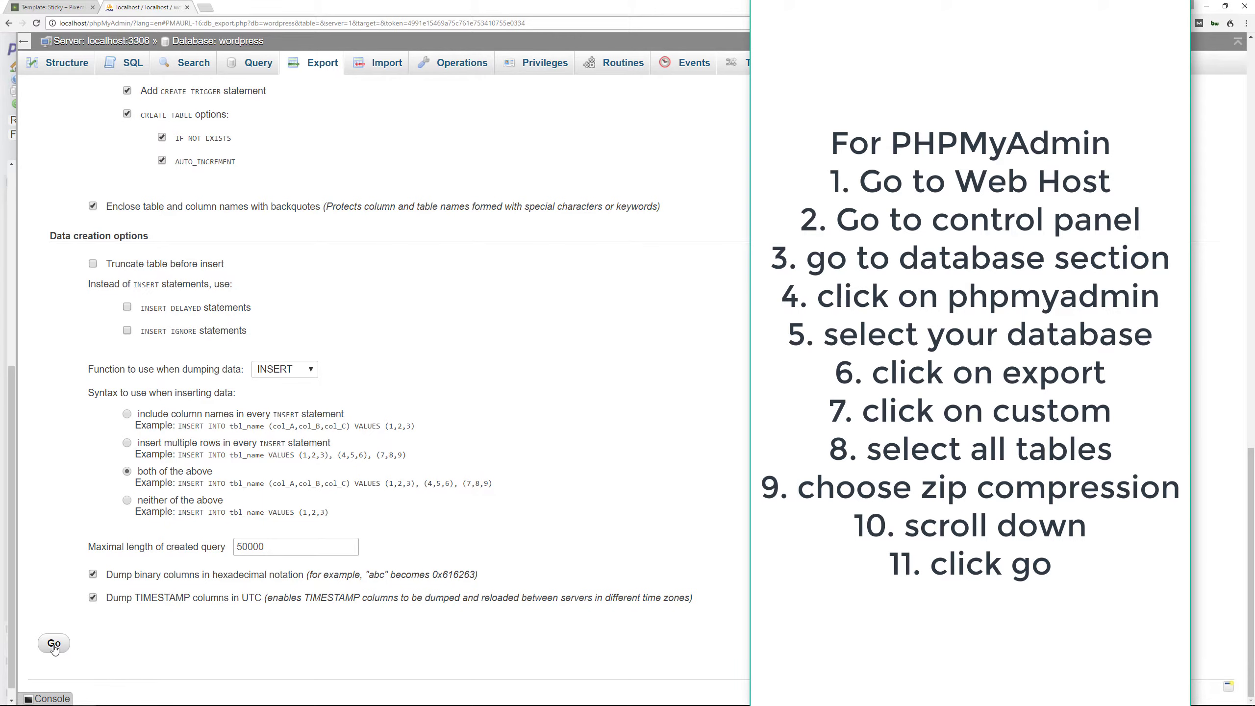
scroll(462, 558, up, 12)
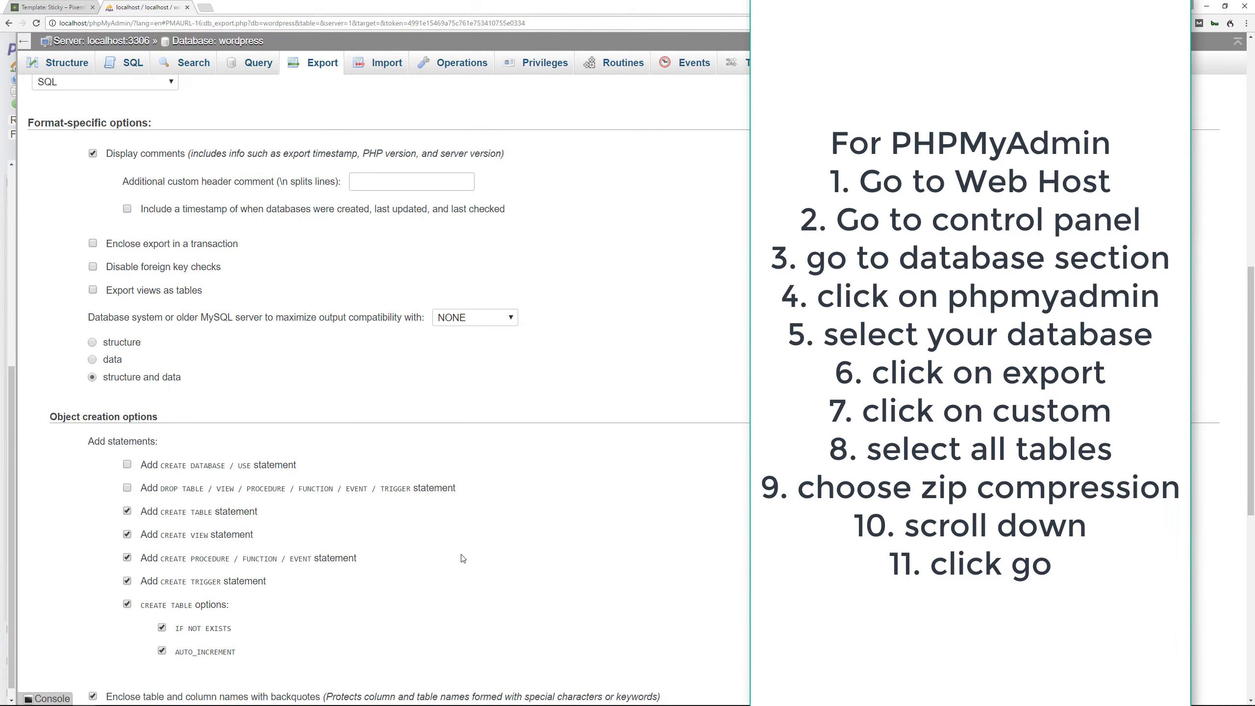
scroll(463, 558, up, 15)
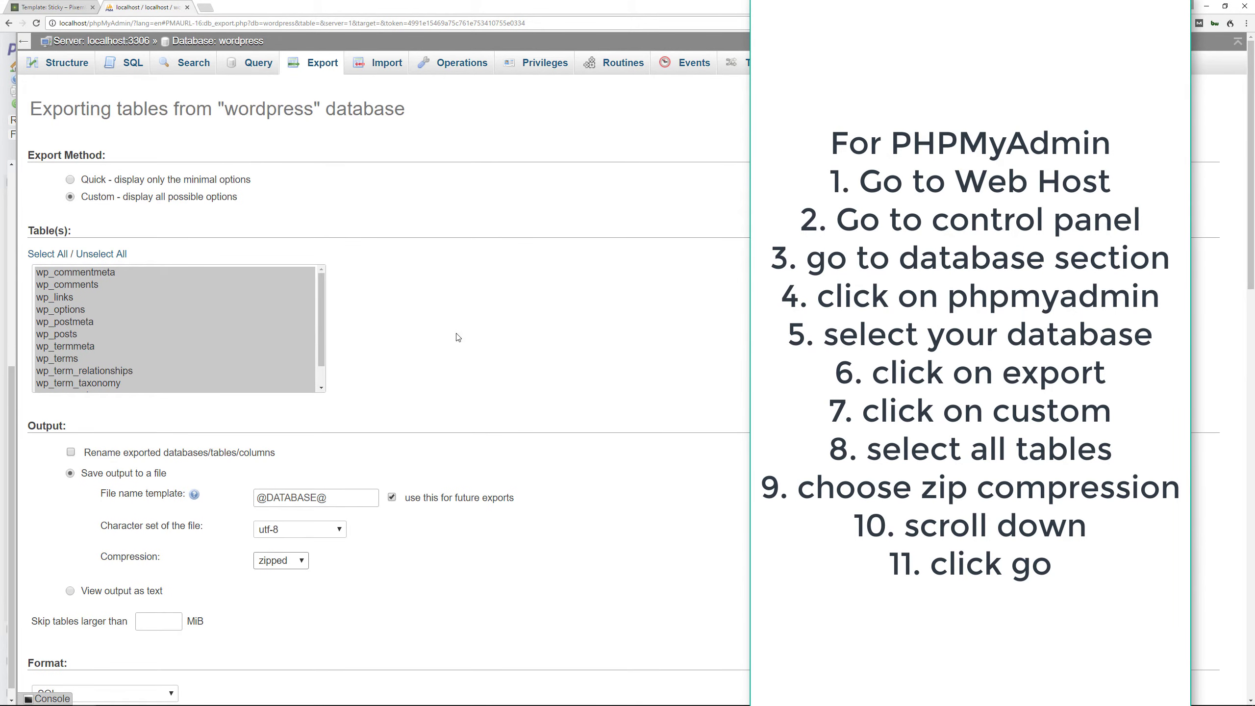
click(68, 65)
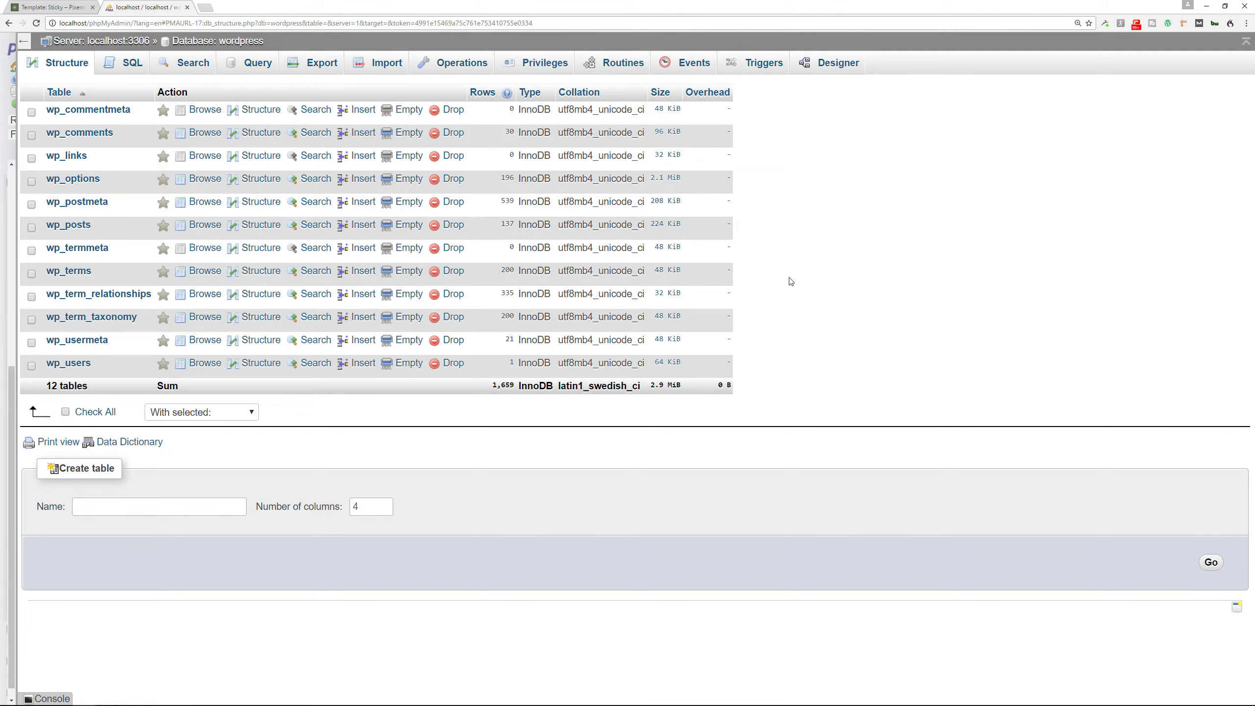
Switch to Atom and copy the wp_posts post_content statement replacing 'http:' with 'https:' from snippets.txt.
key(super+Tab)
click(834, 292)
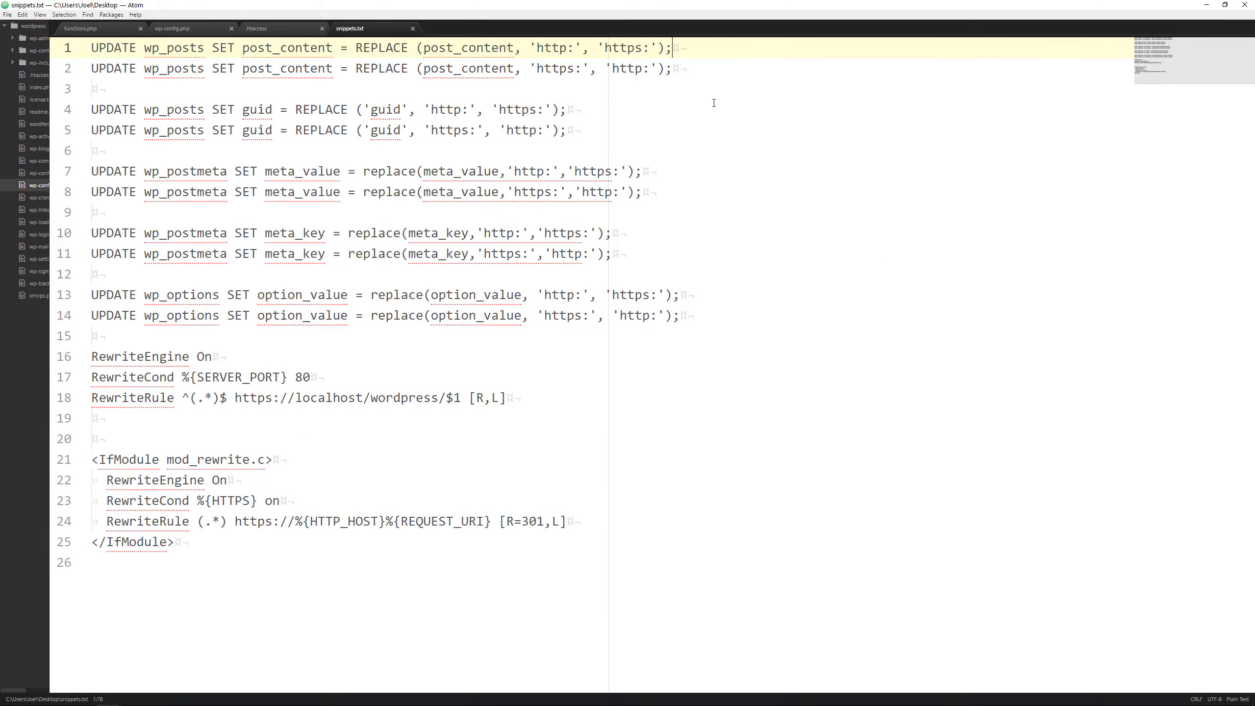
drag(704, 50, 102, 17)
key(ctrl+c)
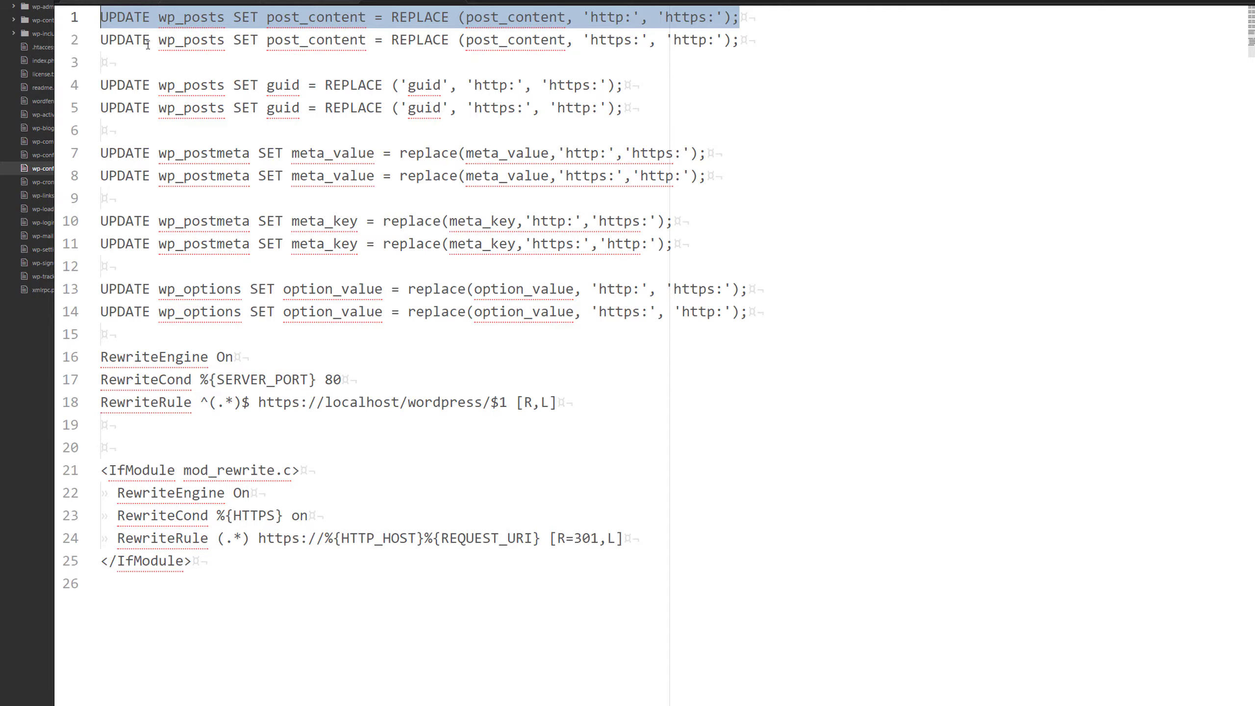
In phpMyAdmin, run UPDATE wp_posts SET post_content = REPLACE (post_content, 'http:', 'https:'); on the wordpress database.
key(alt+Tab)
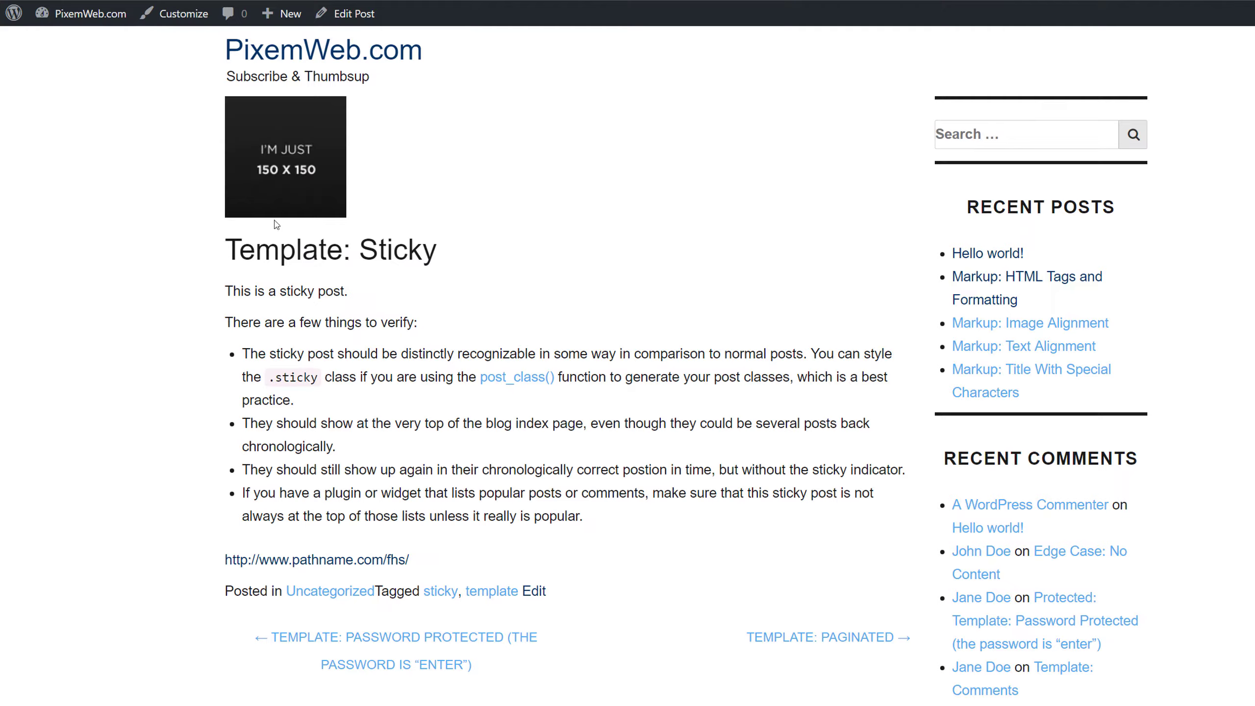
scroll(276, 225, down, 4)
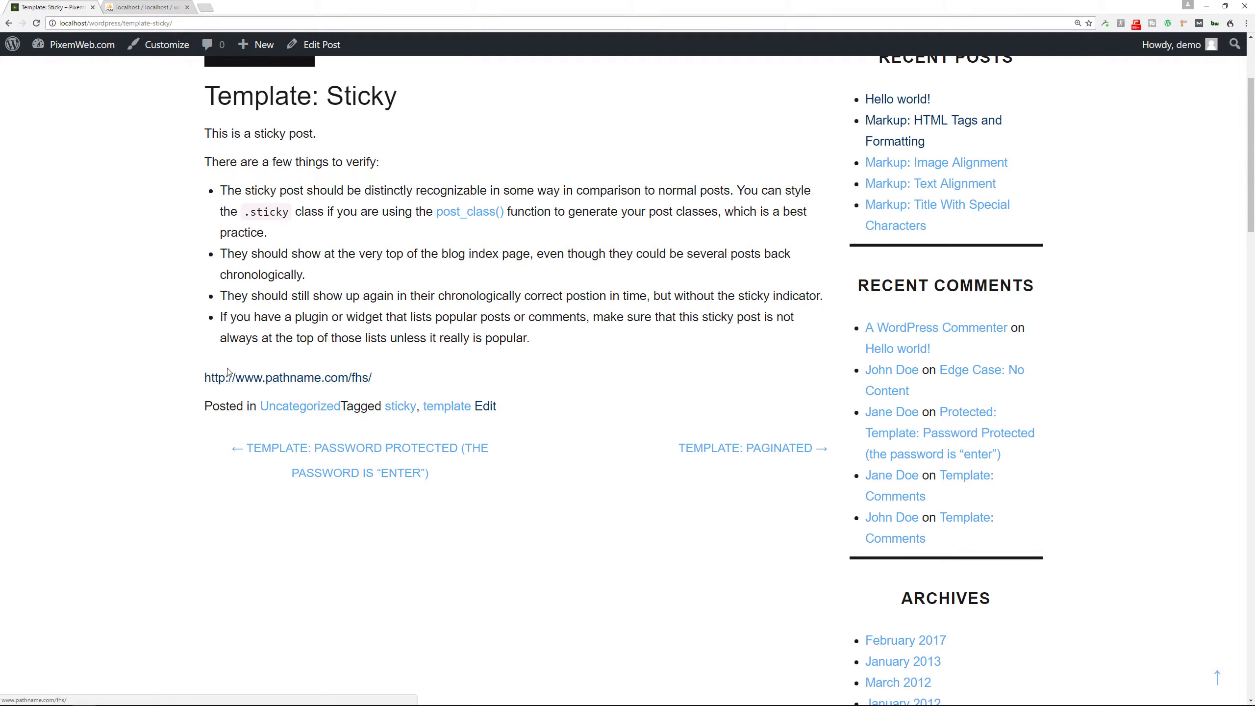
click(145, 7)
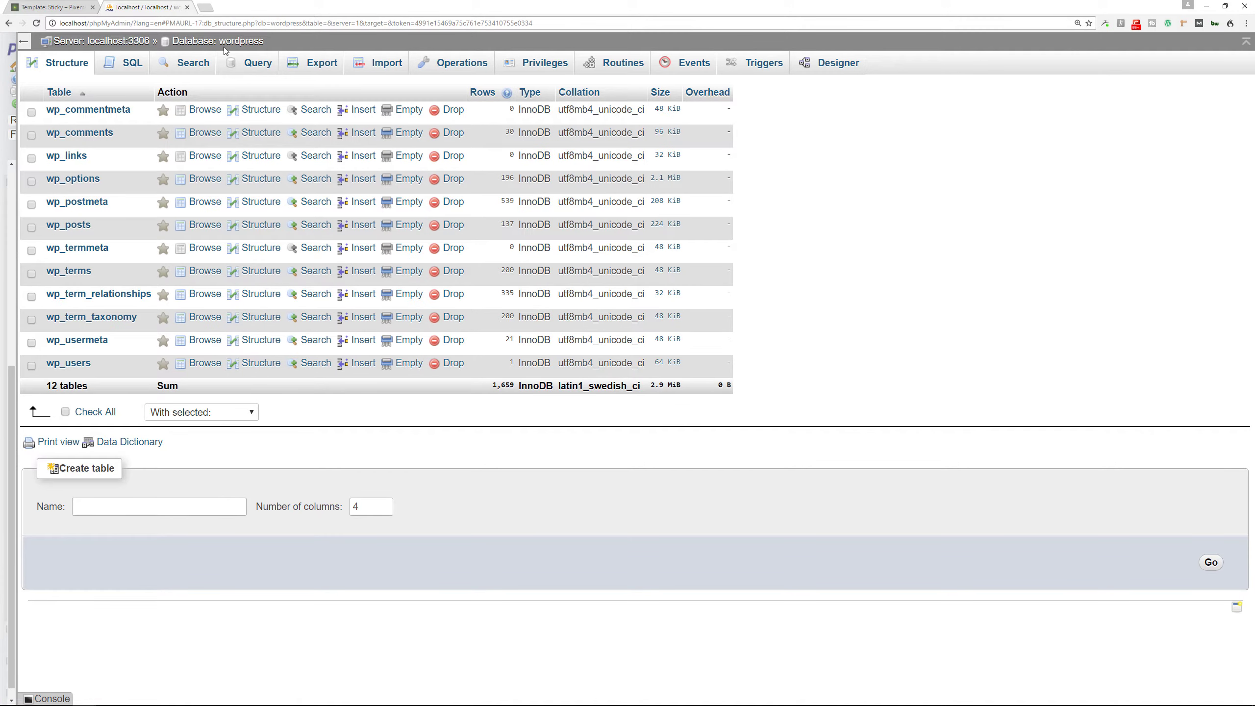
click(131, 65)
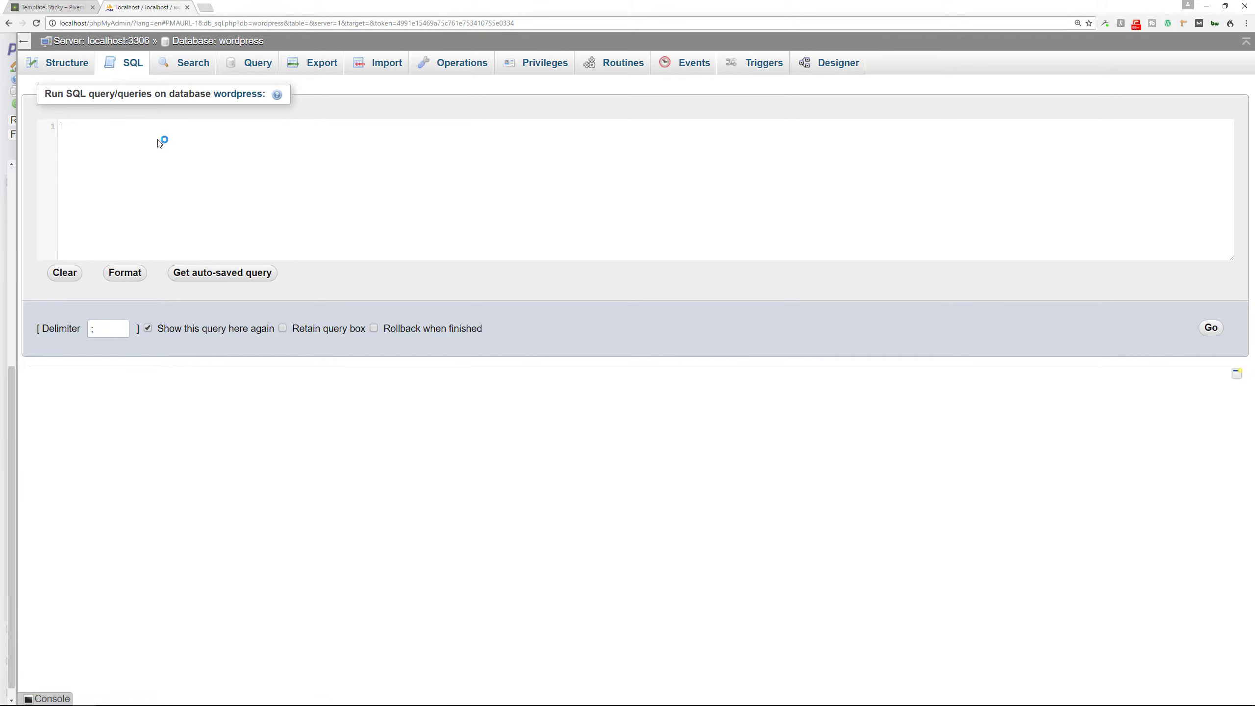
key(ctrl+v)
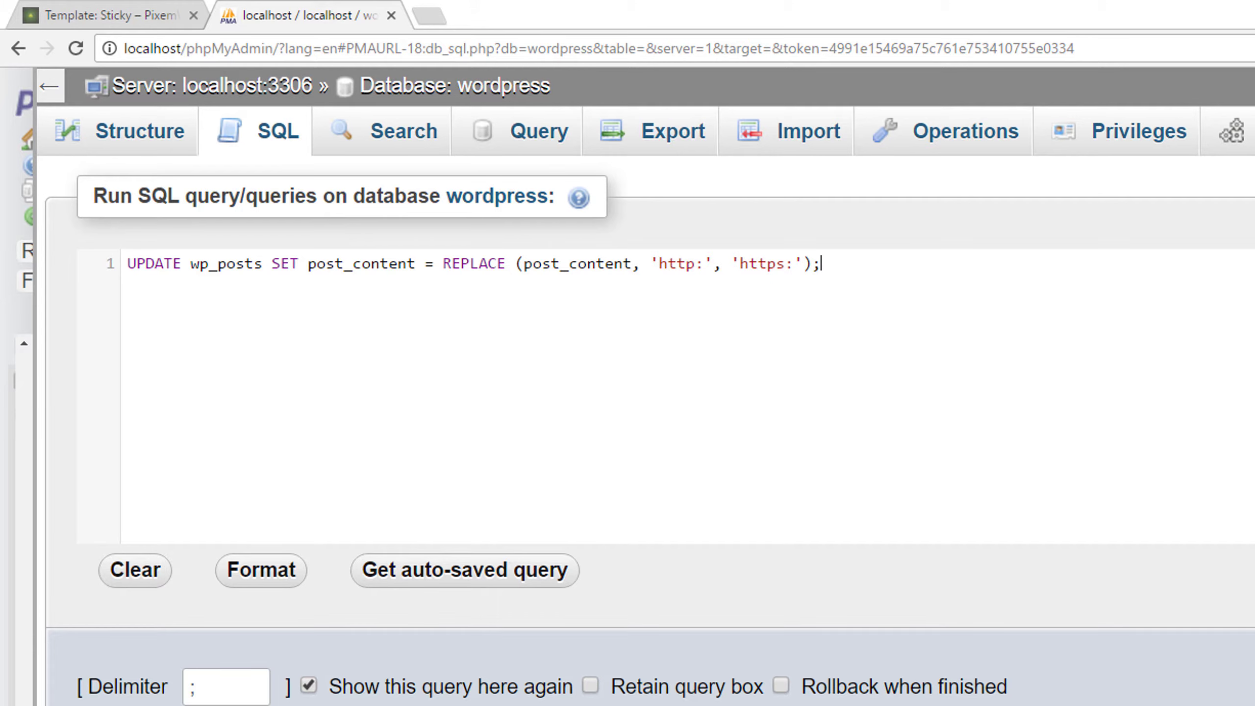
key(ctrl+Return)
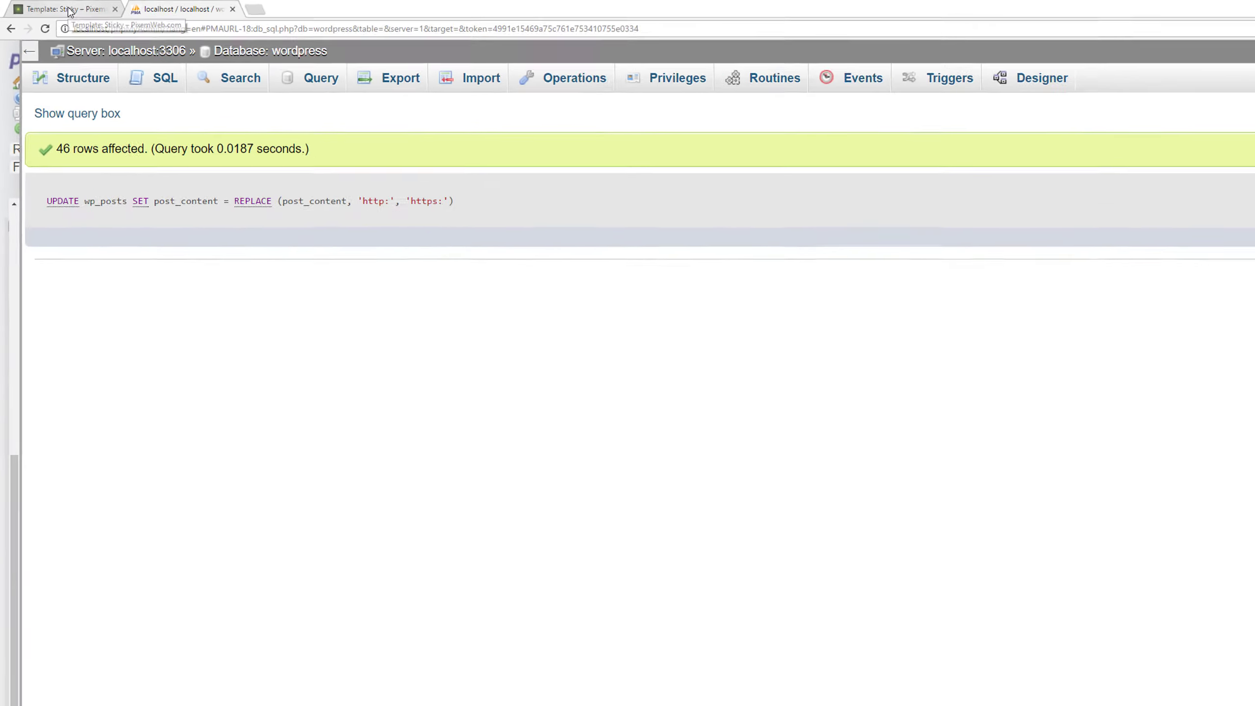
Reload the Template: Sticky post to check the protocol of its pathname.com link, and return to phpMyAdmin.
click(117, 17)
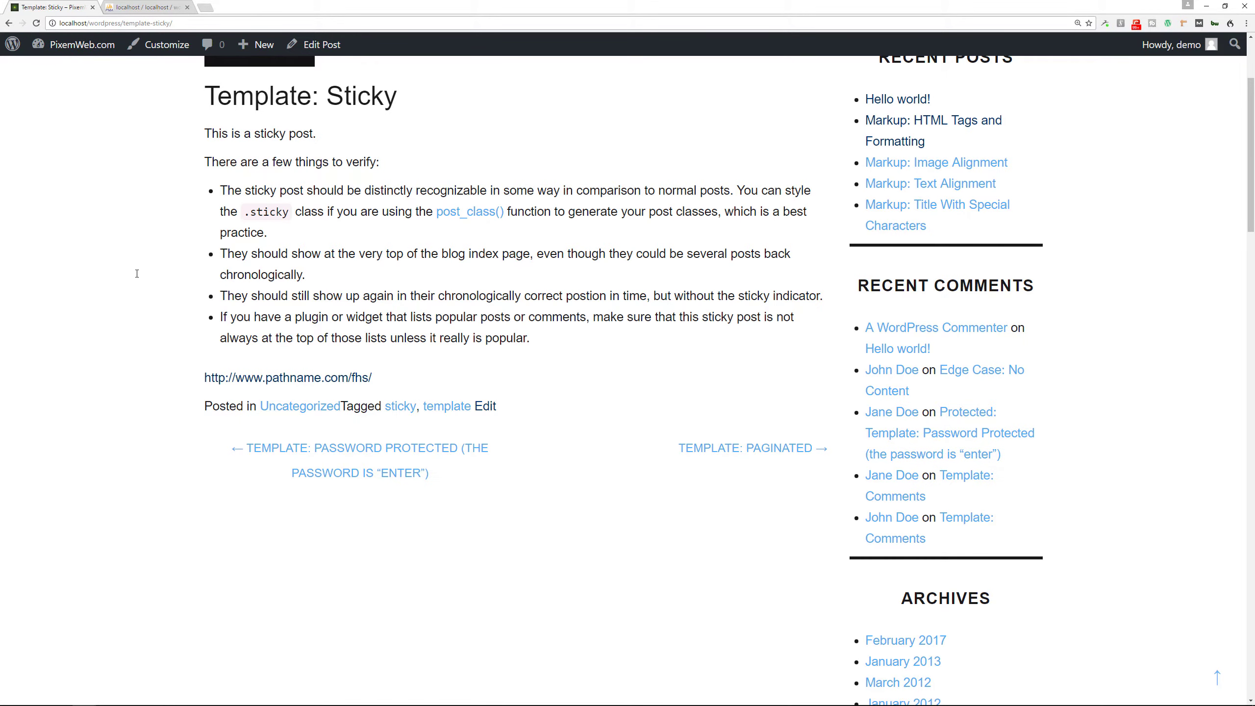
click(37, 23)
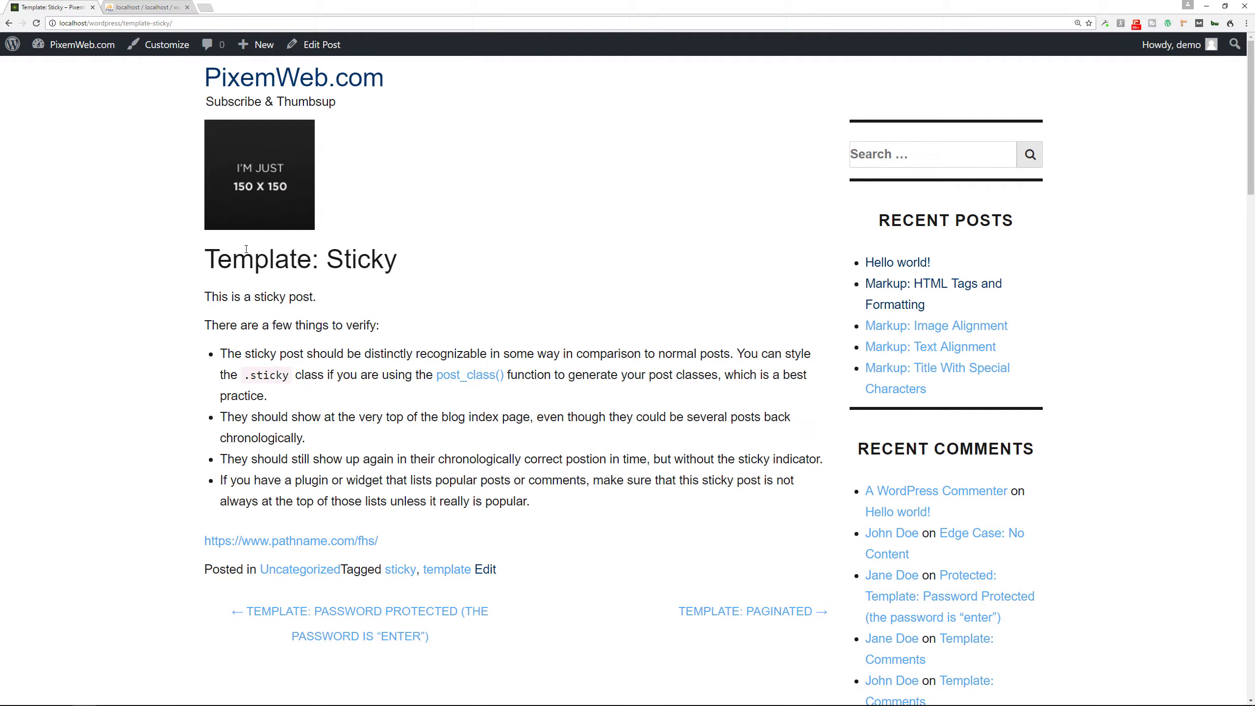
click(127, 11)
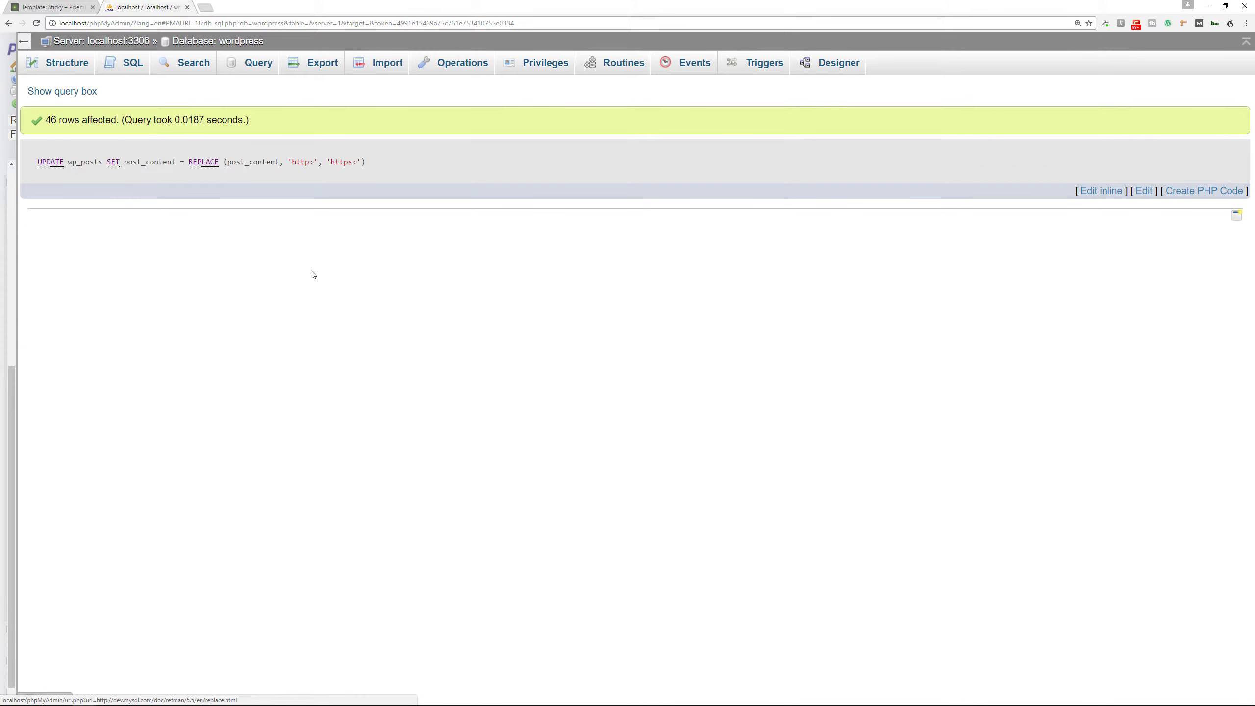
Switch to Atom and copy the wp_posts guid statement replacing 'http:' with 'https:' from snippets.txt.
key(alt+Tab)
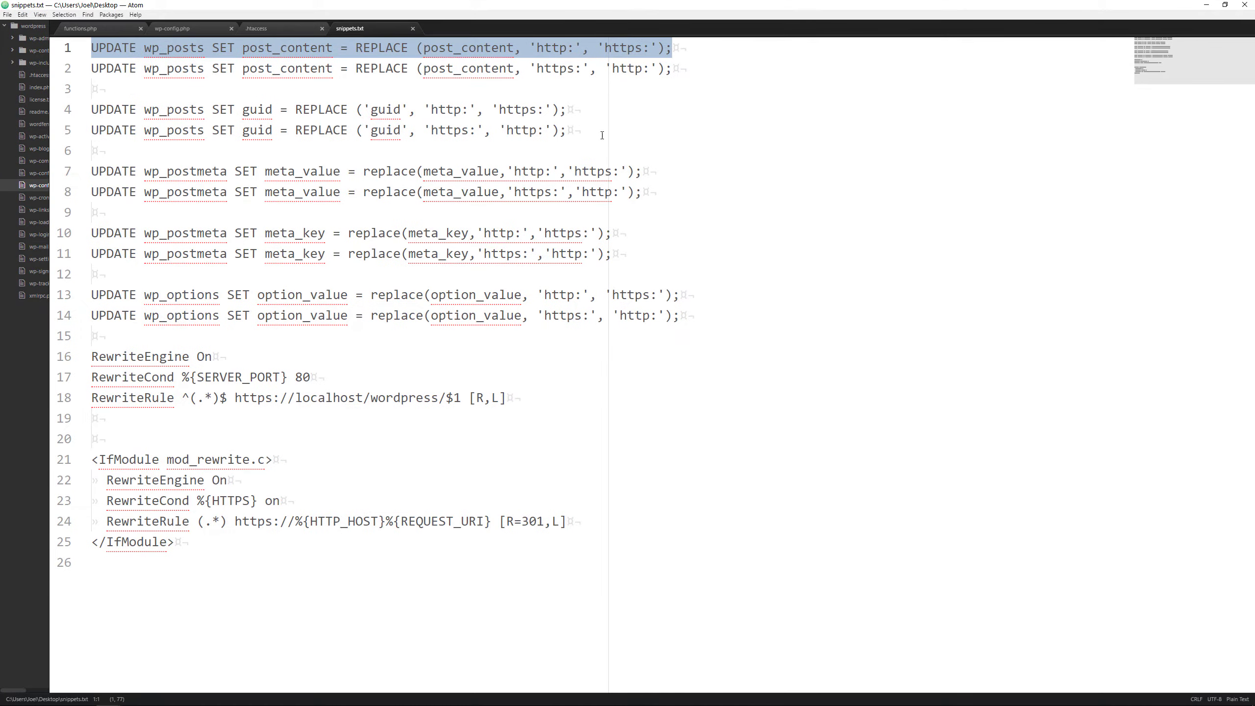
drag(566, 109, 91, 107)
key(ctrl+c)
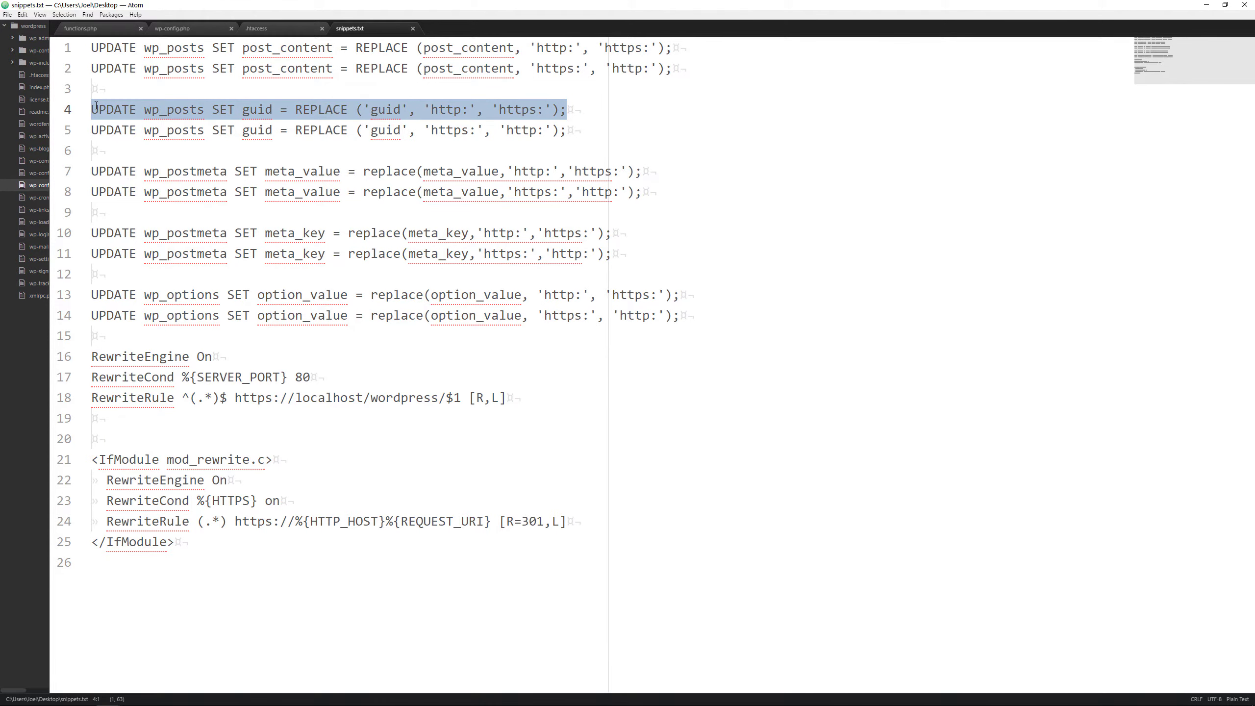
In phpMyAdmin, run UPDATE wp_posts SET guid = REPLACE ('guid', 'http:', 'https:'); on the wordpress database.
key(super+Tab)
click(744, 270)
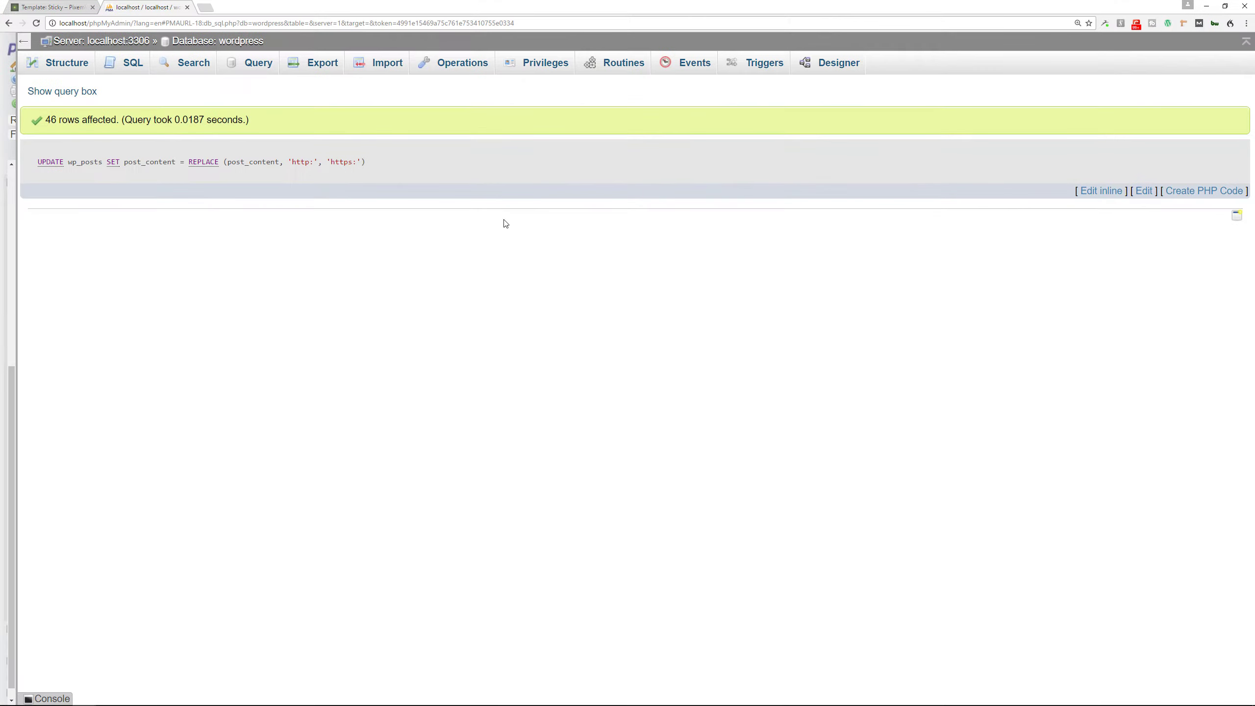
click(130, 63)
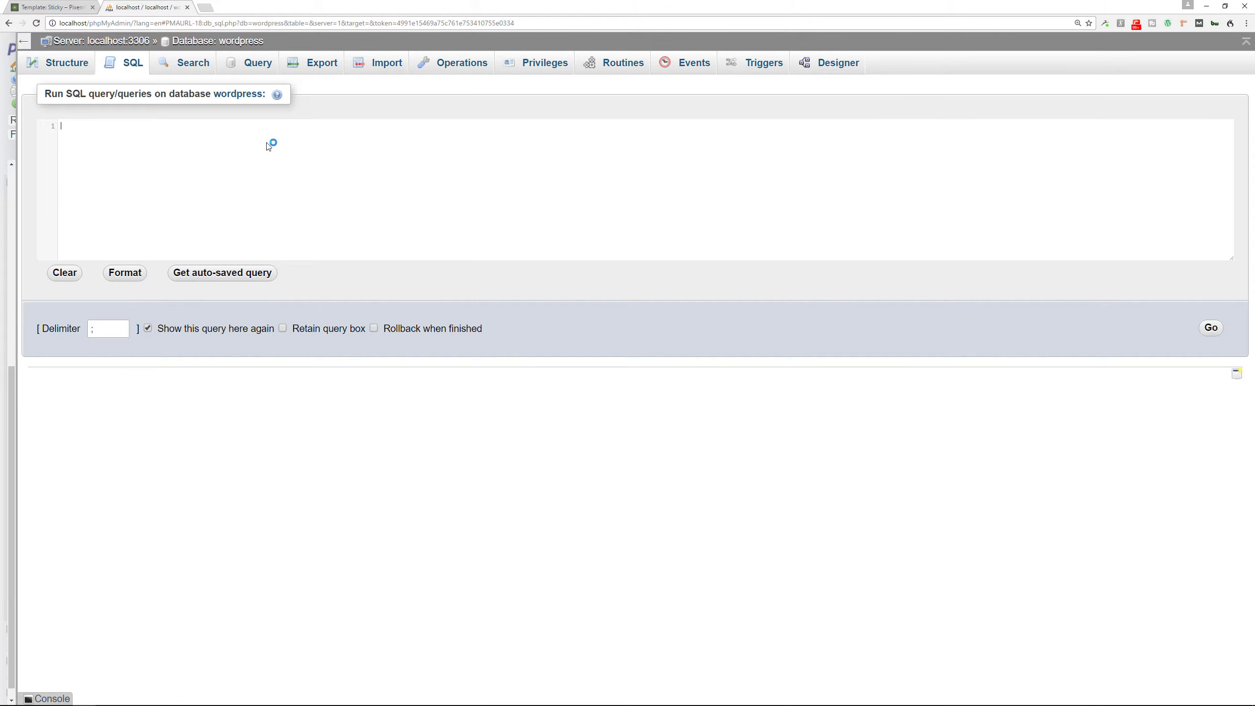
key(ctrl+v)
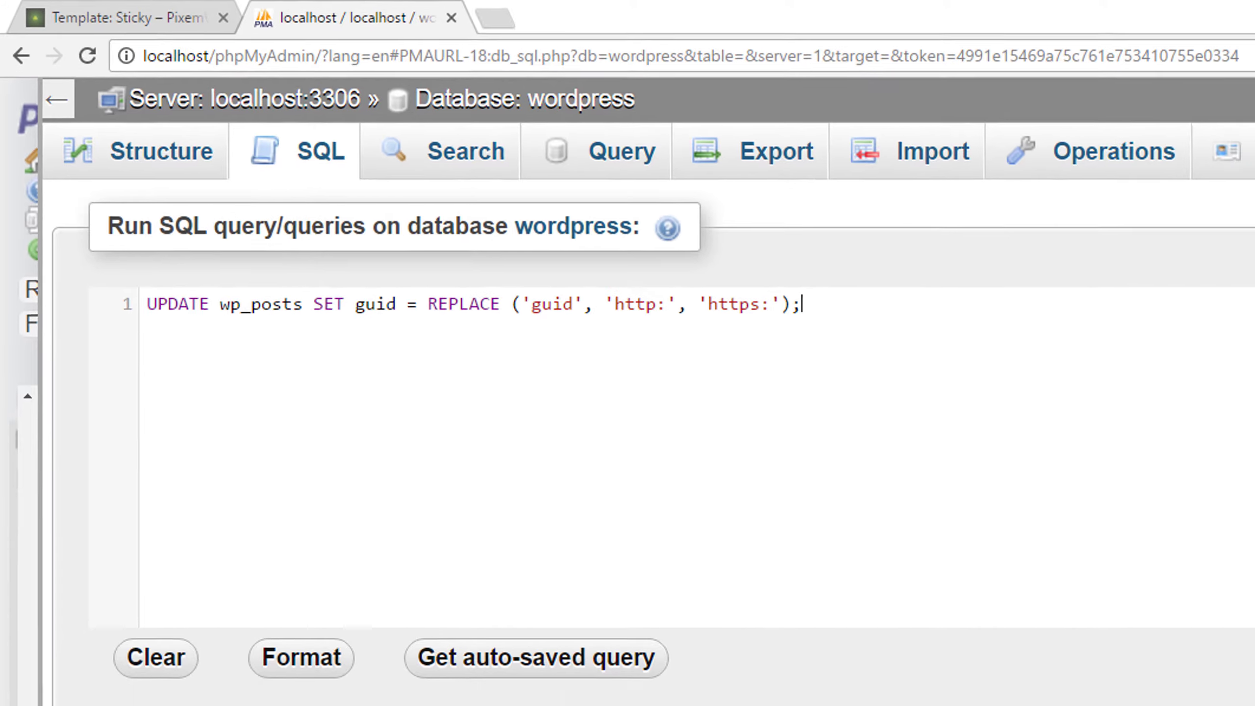
click(1210, 327)
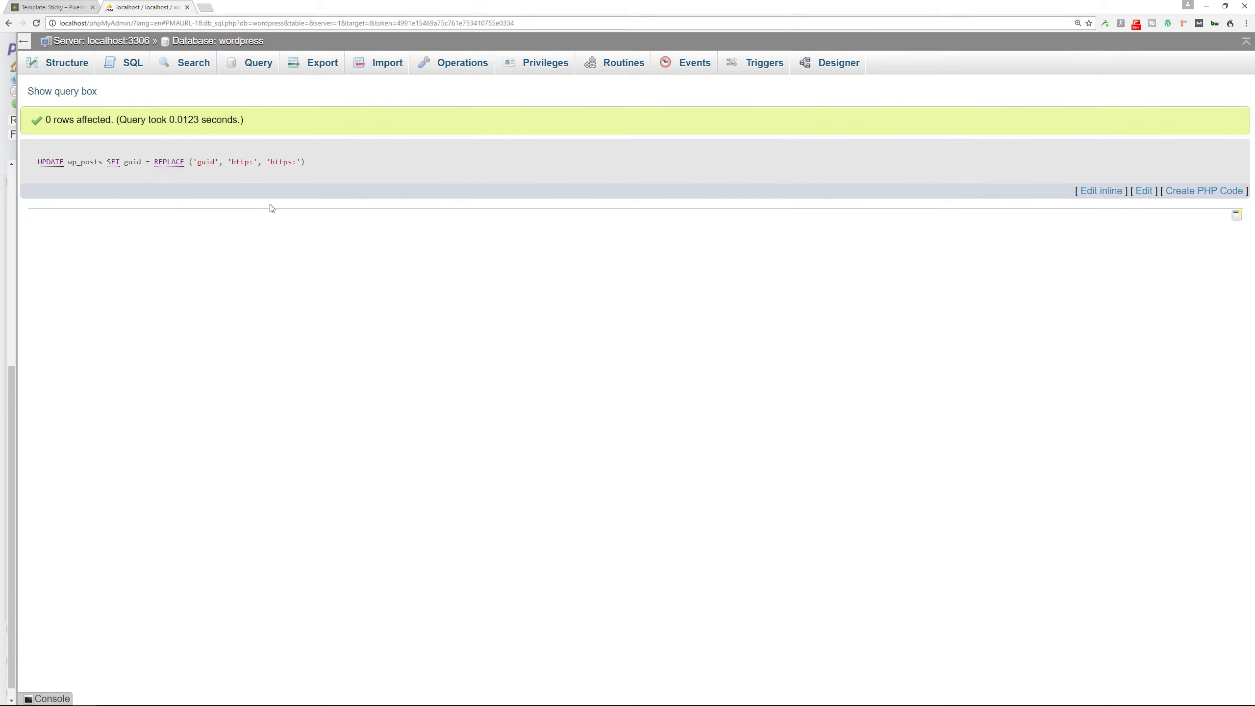
Switch to Atom and copy the wp_postmeta meta_value statement replacing 'http:' with 'https:' from snippets.txt.
key(super+Tab)
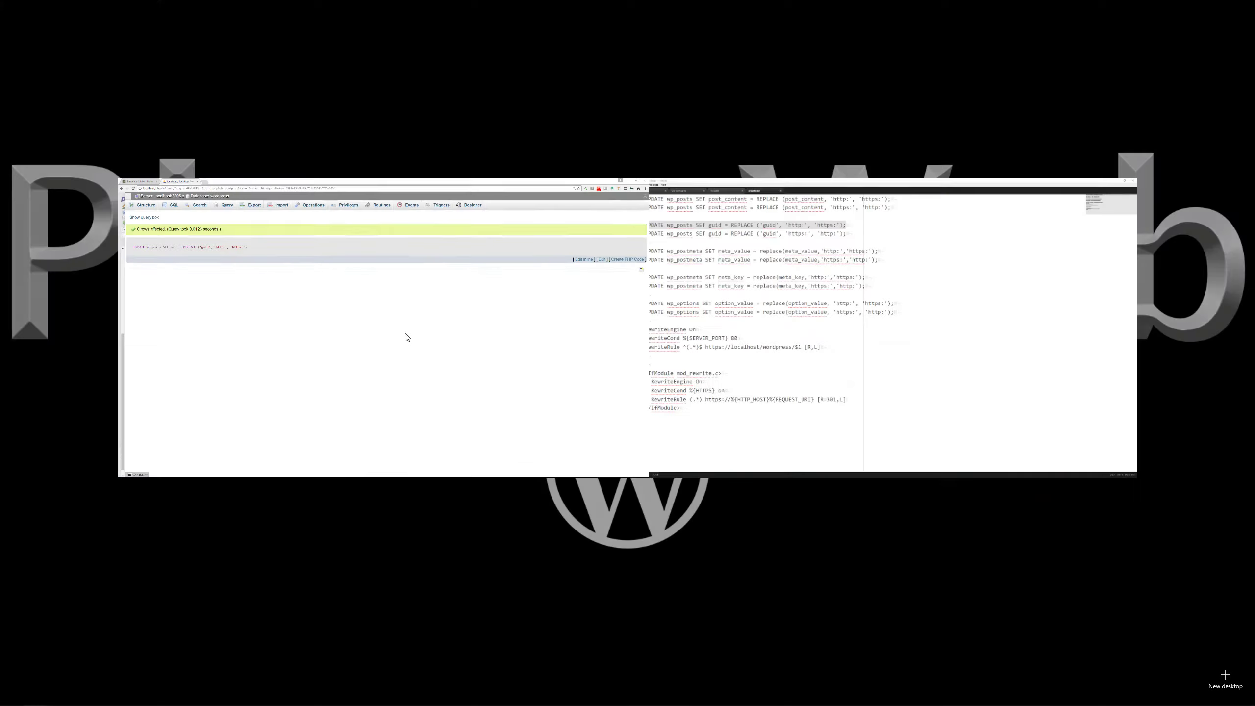
click(814, 353)
drag(658, 174, 243, 190)
drag(120, 171, 90, 171)
key(ctrl+c)
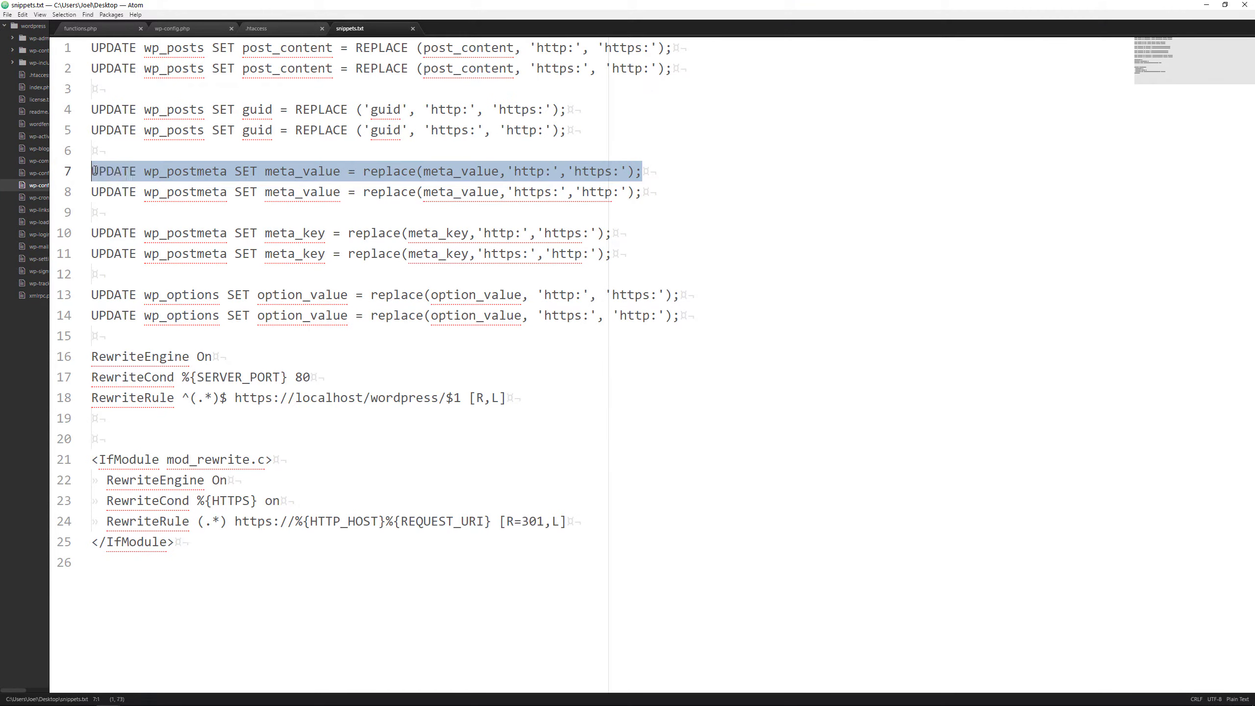
In phpMyAdmin, run UPDATE wp_postmeta SET meta_value = replace(meta_value,'http:','https:'); on the wordpress database.
key(alt+Tab)
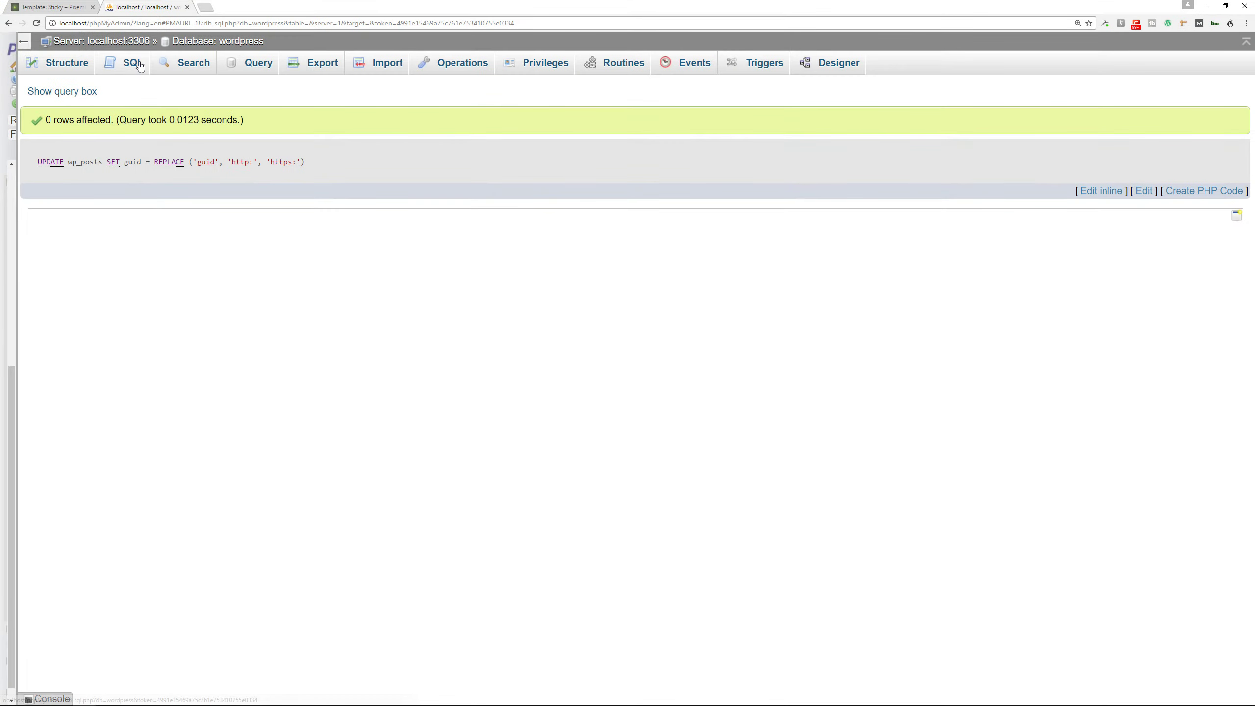
click(121, 62)
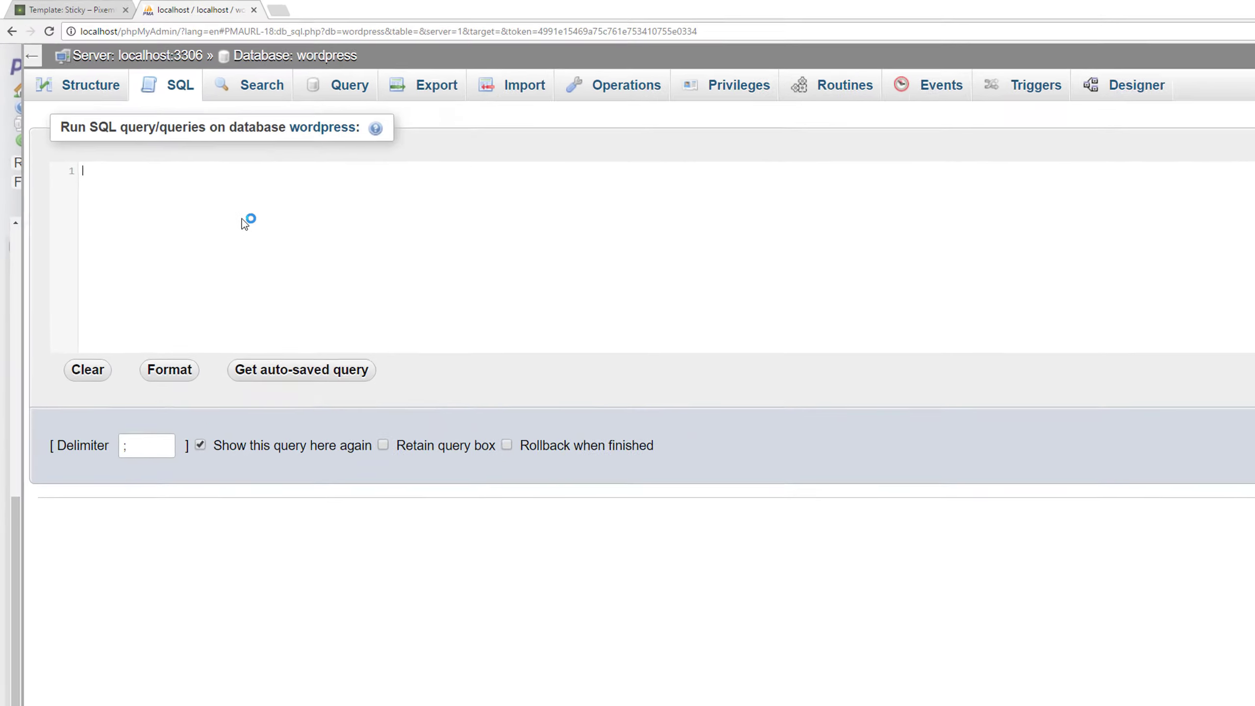
key(ctrl+v)
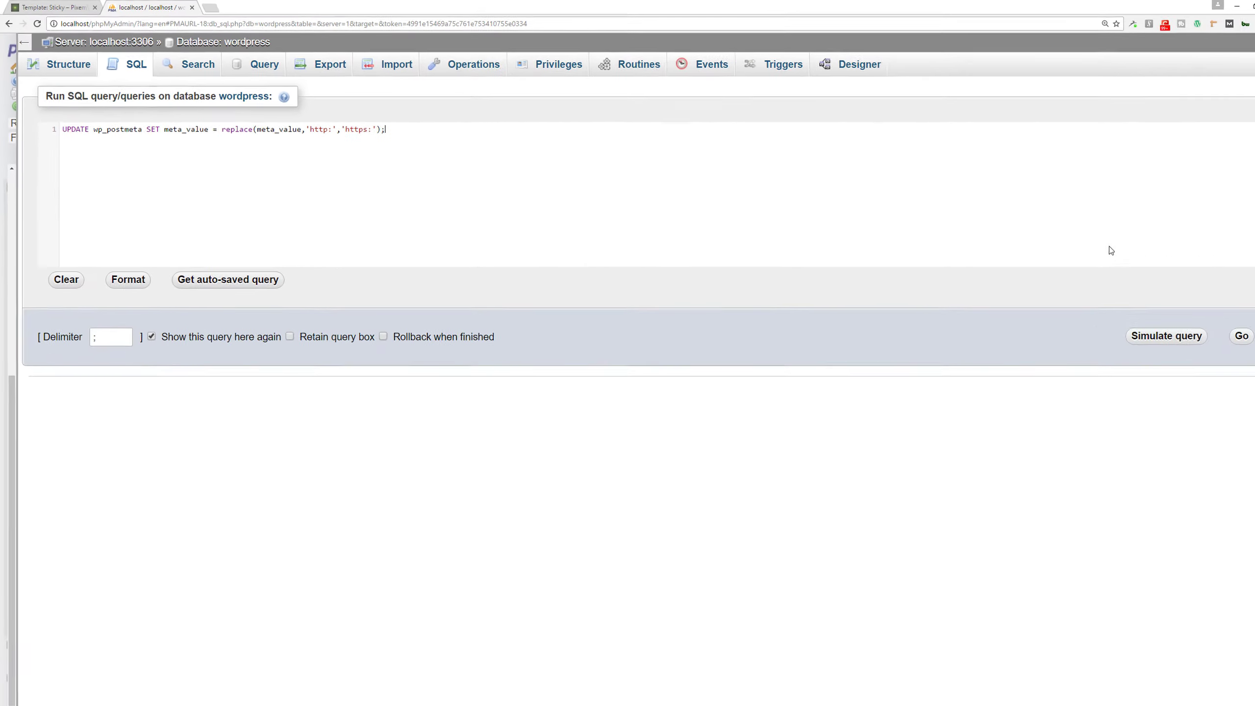
click(1210, 329)
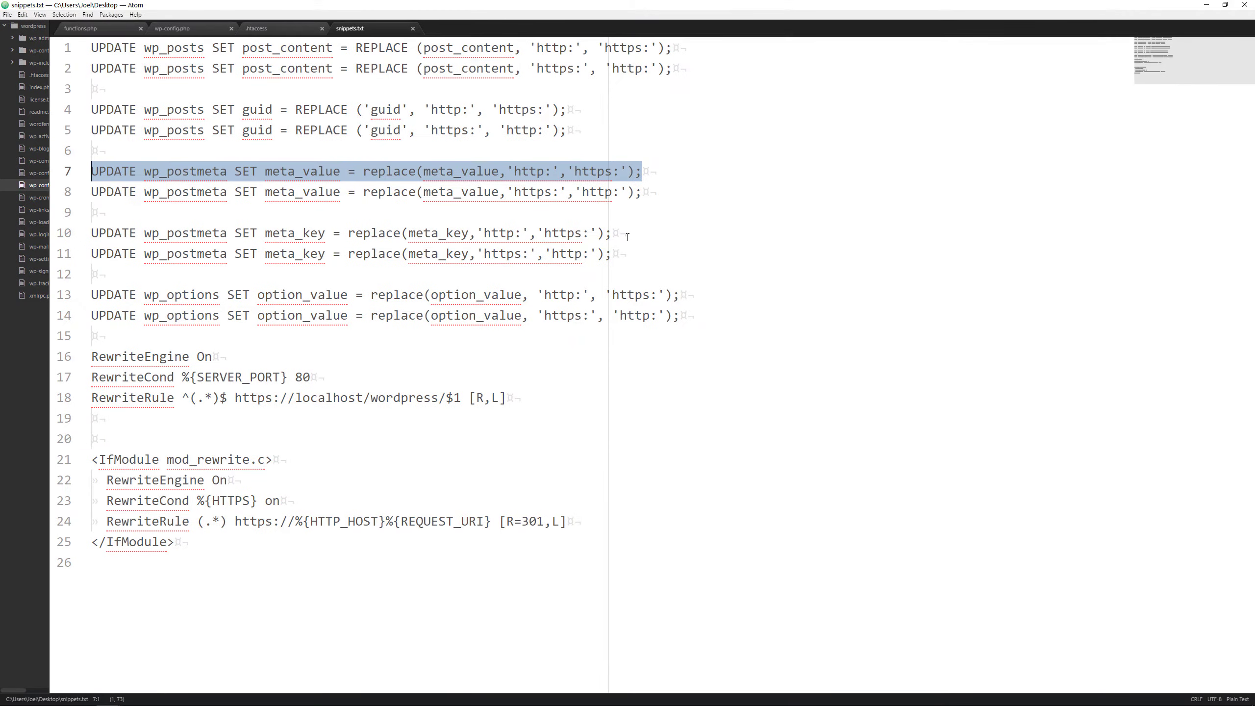
Copy the wp_postmeta meta_key statement replacing 'http:' with 'https:' from snippets.txt and run it on the wordpress database in phpMyAdmin.
drag(627, 238, 92, 237)
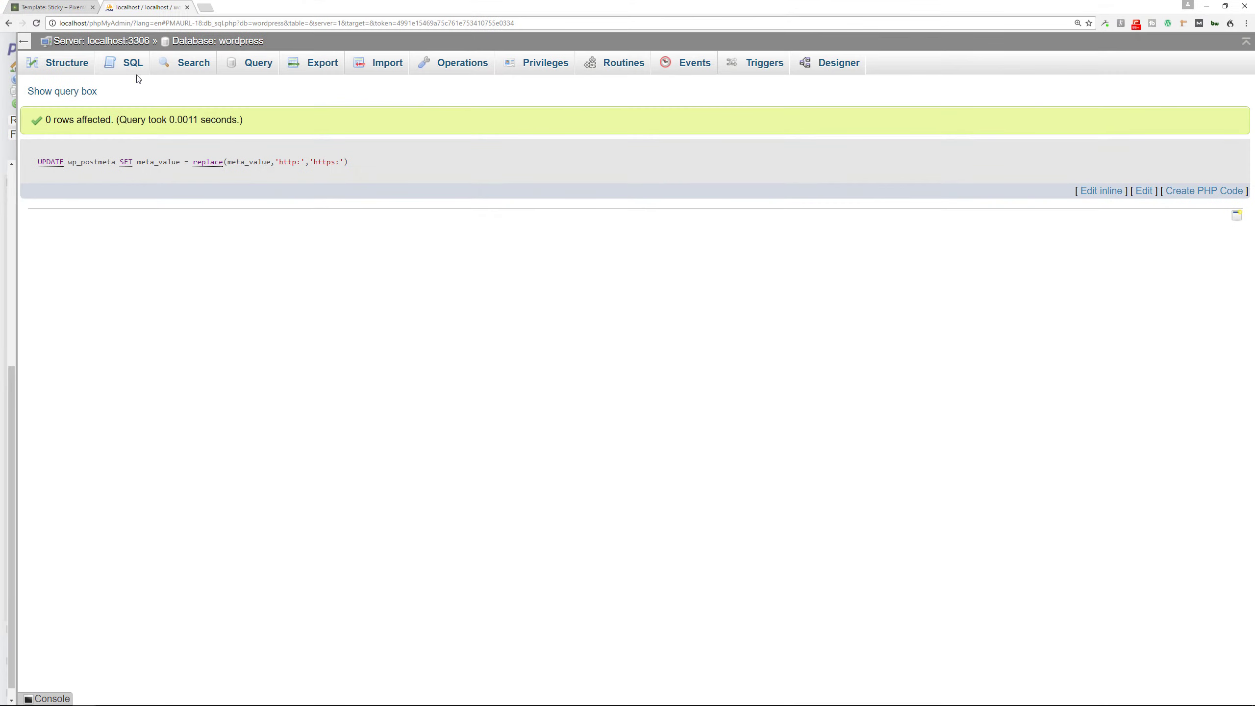
click(130, 69)
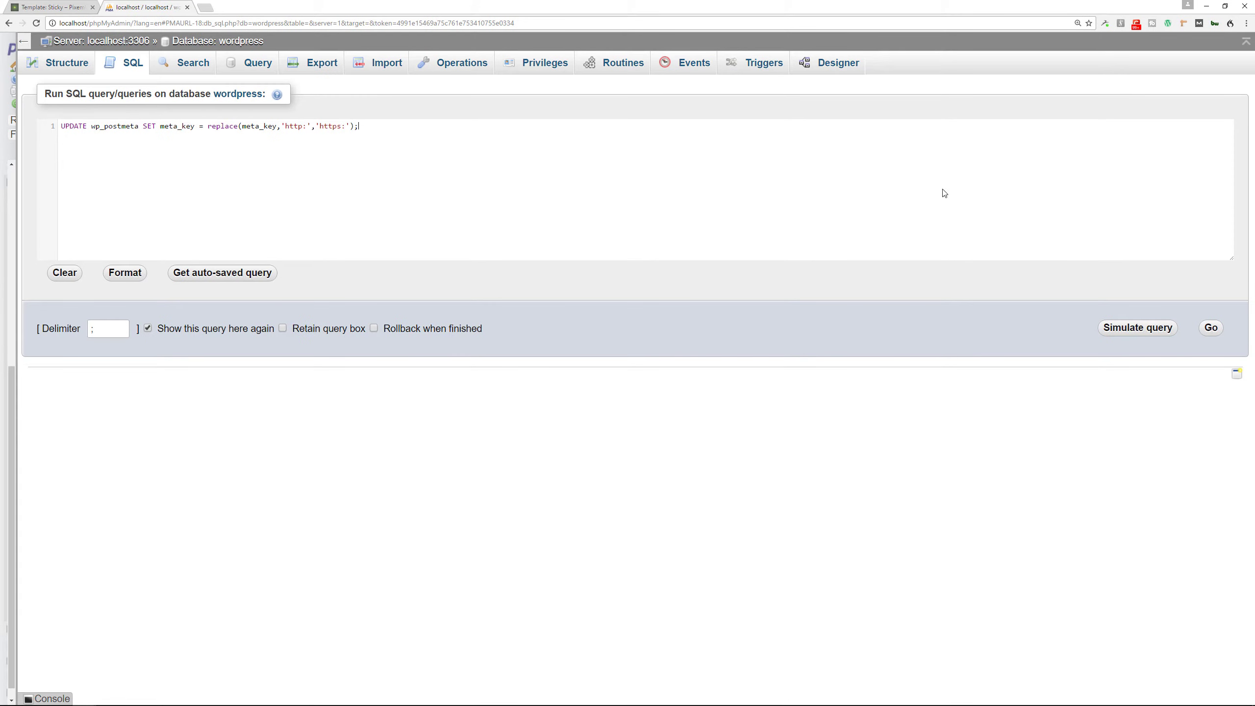
click(1210, 331)
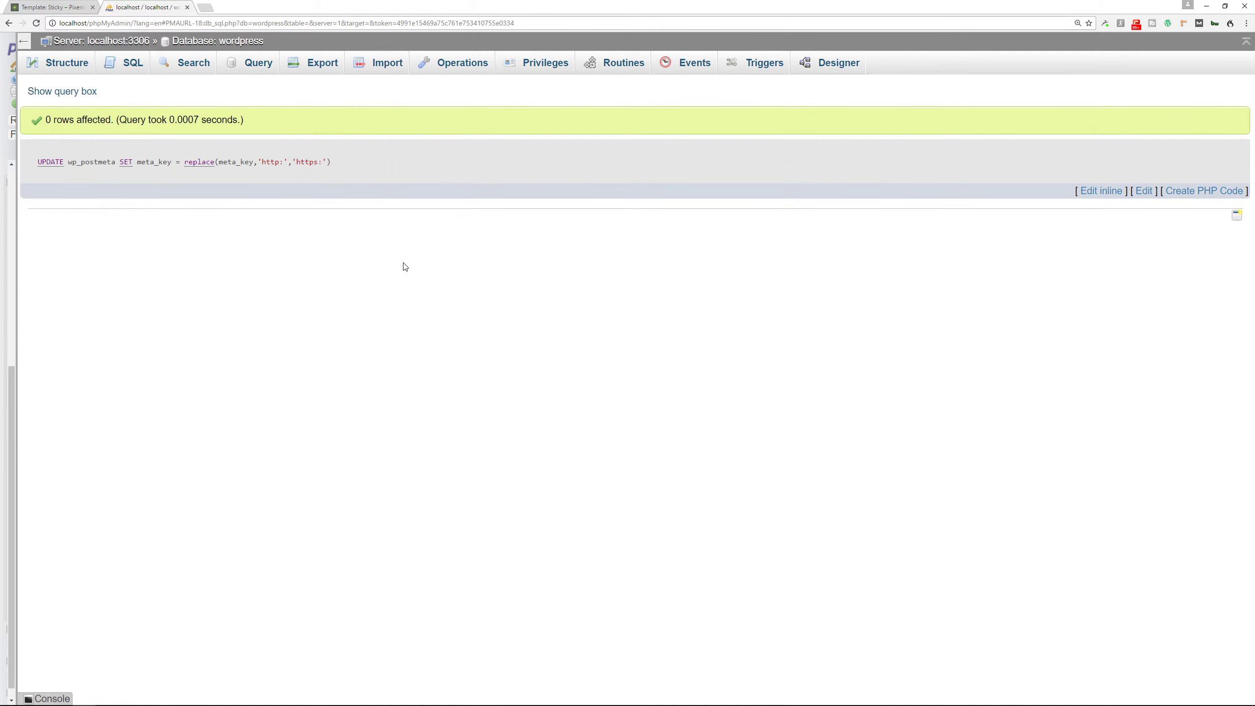
Switch to Chrome, reload the Template: Sticky post and inspect the source URL of its 150 x 150 image, then close the inspector.
key(super+Tab)
click(739, 295)
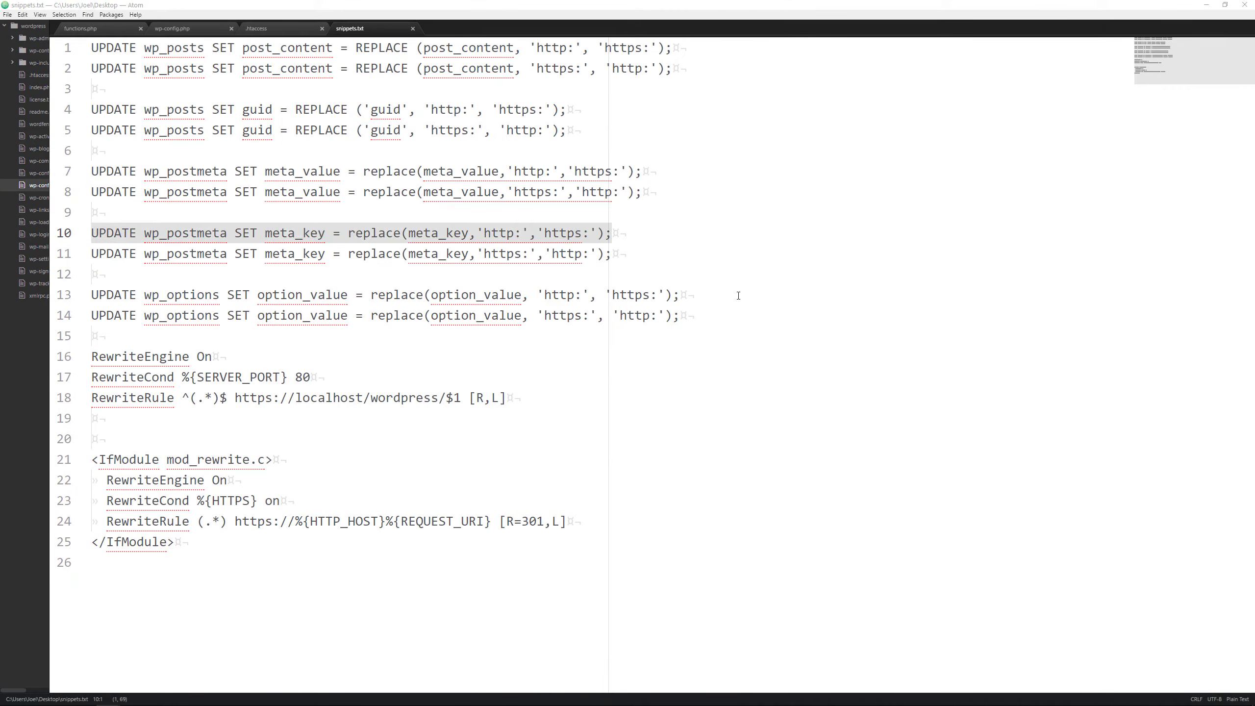
key(super+Tab)
click(667, 313)
click(57, 9)
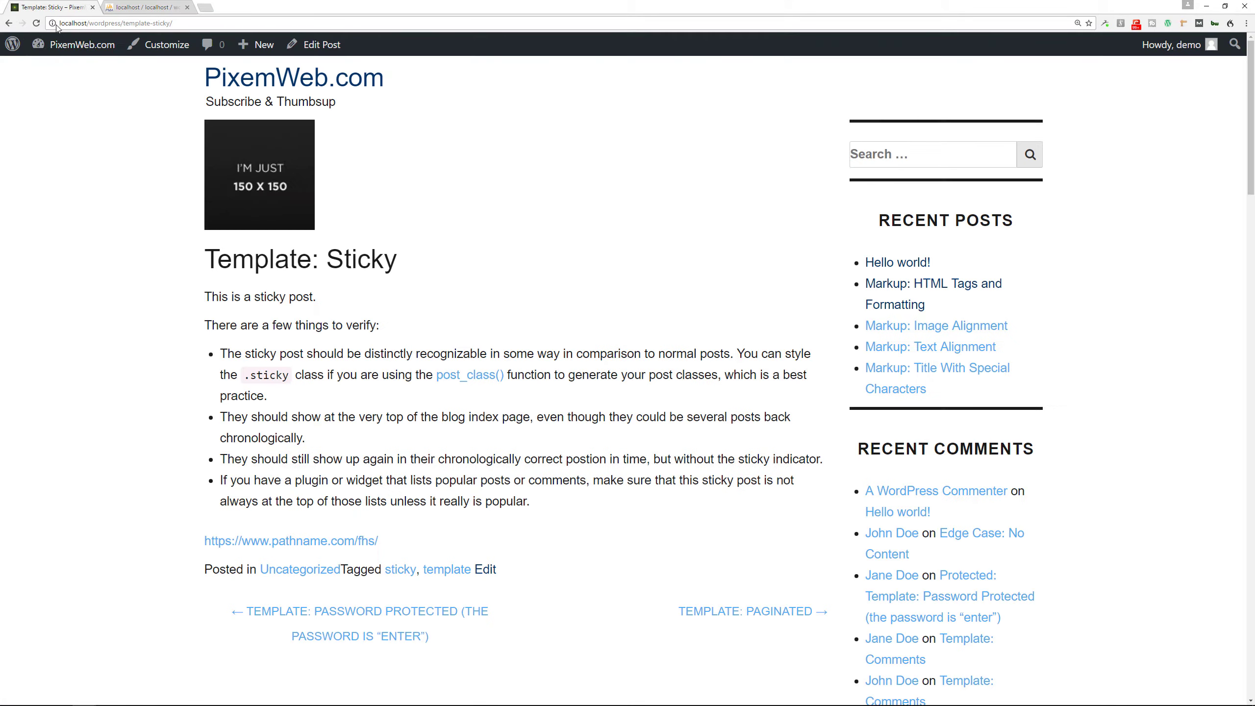
key(F5)
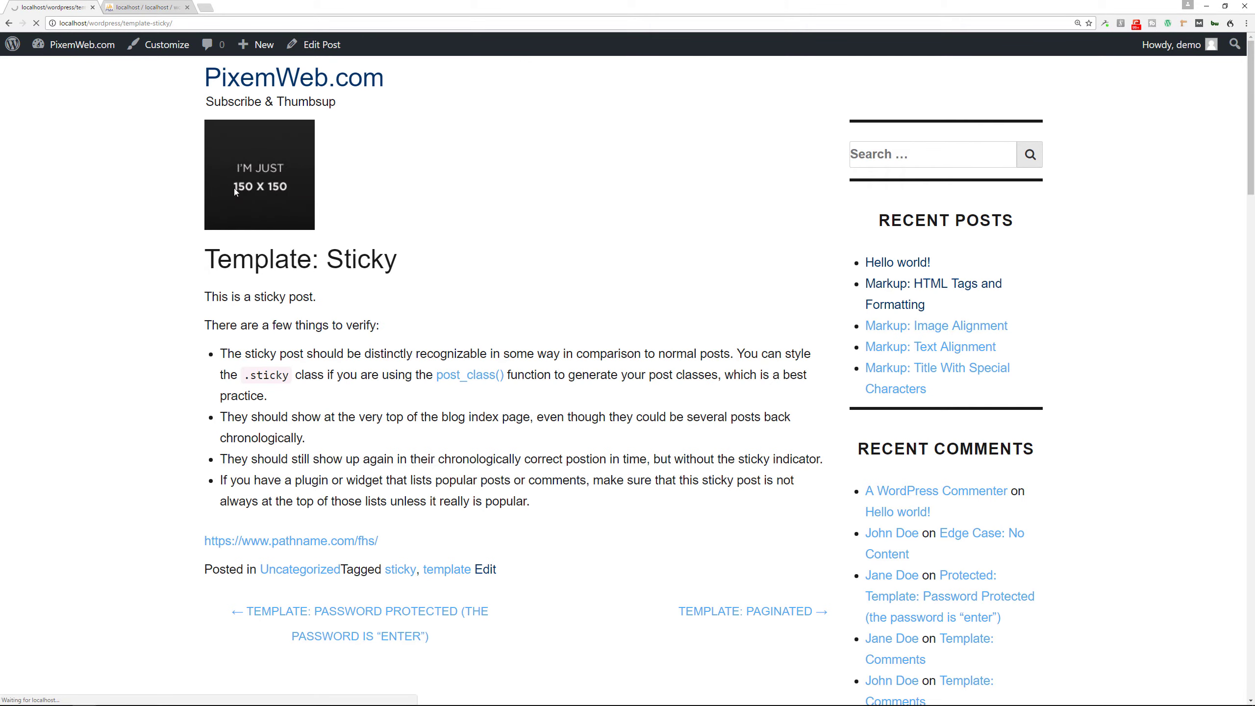
right_click(244, 167)
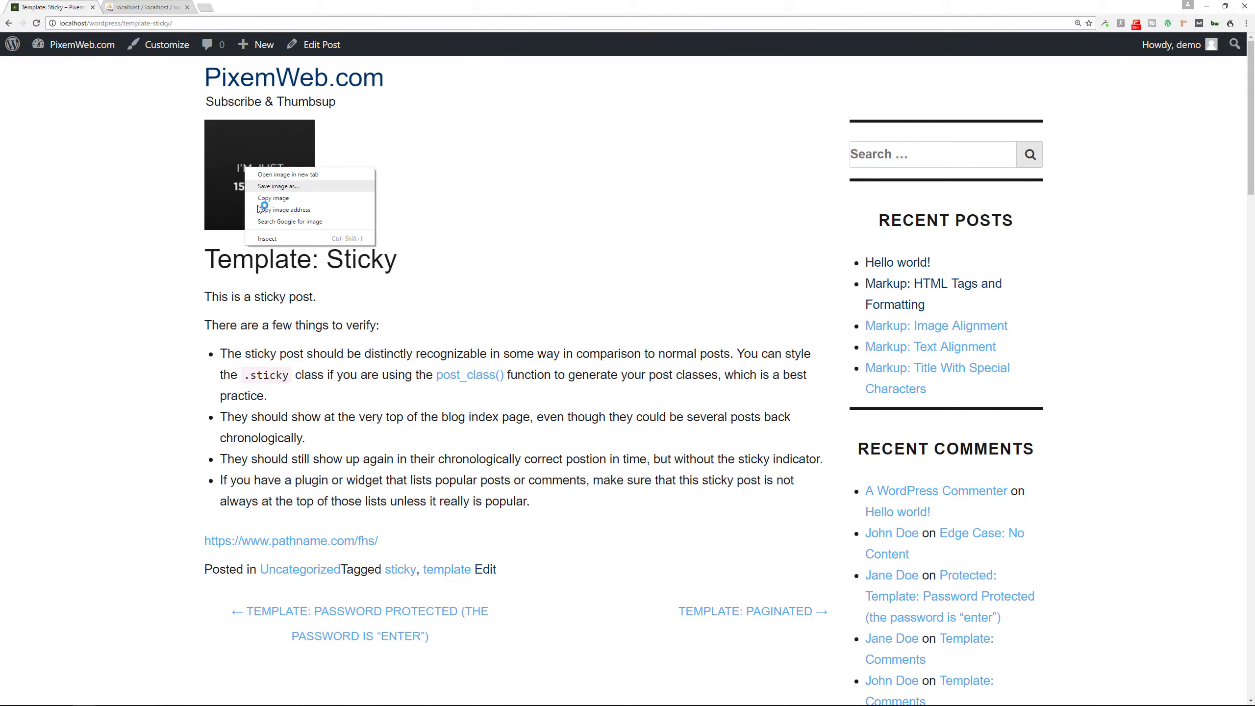
click(267, 238)
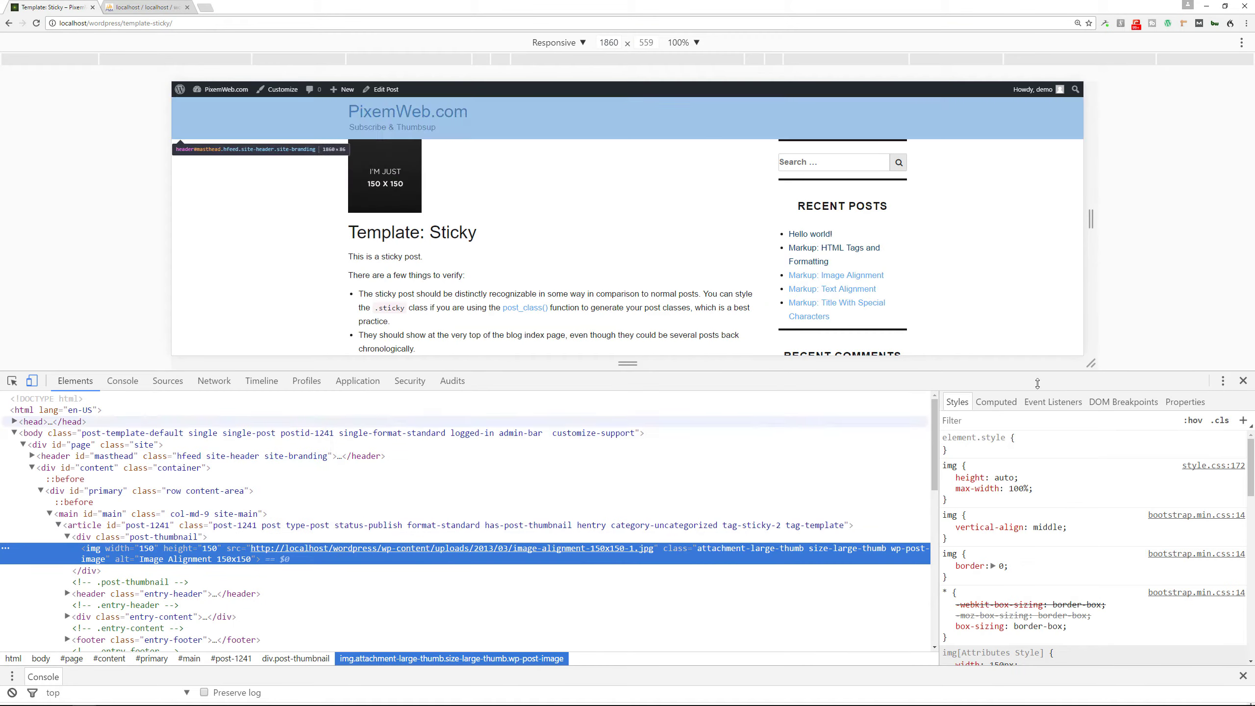
click(1244, 384)
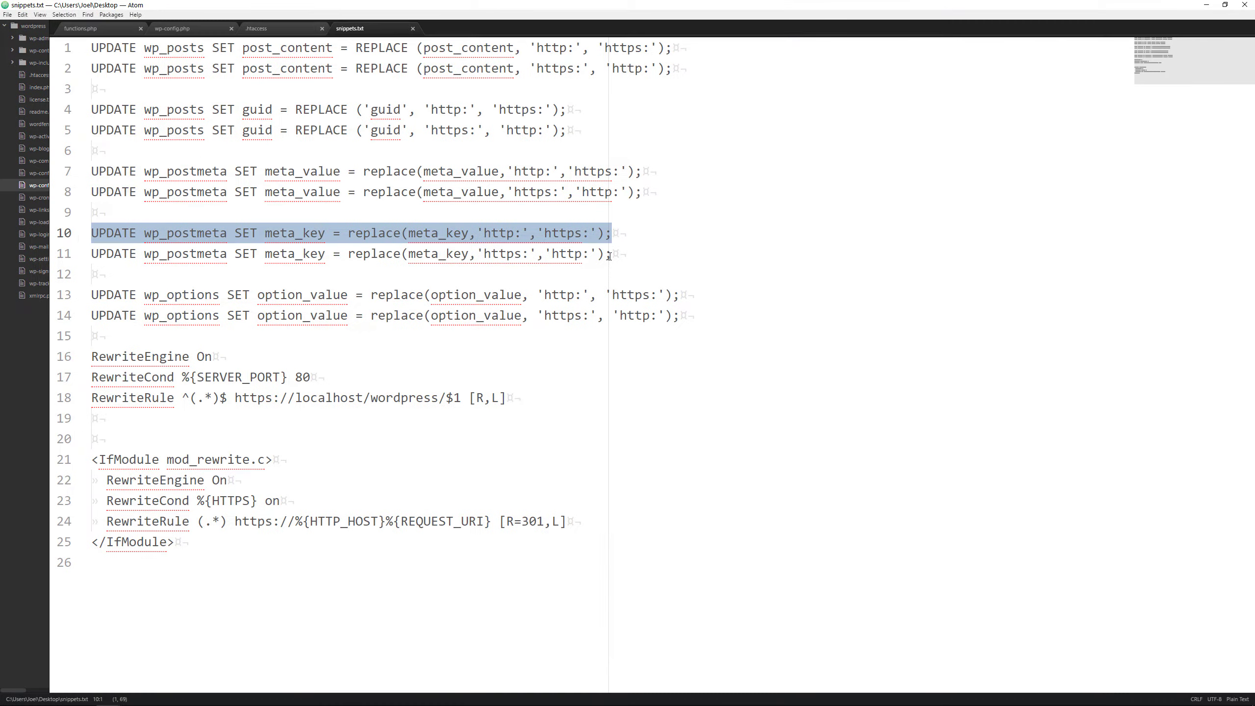
In Atom, copy the wp_options option_value statement replacing 'http:' with 'https:' and run it on the wordpress database in phpMyAdmin.
drag(686, 295, 93, 293)
key(ctrl+c)
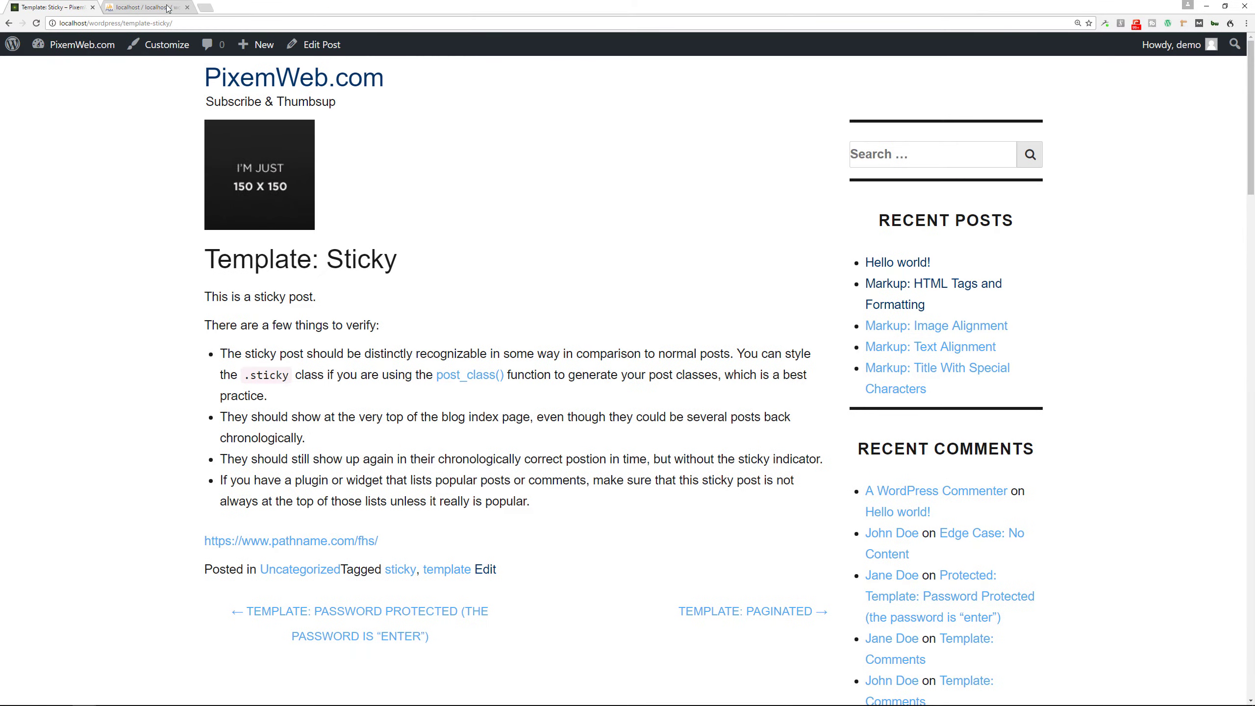
click(167, 8)
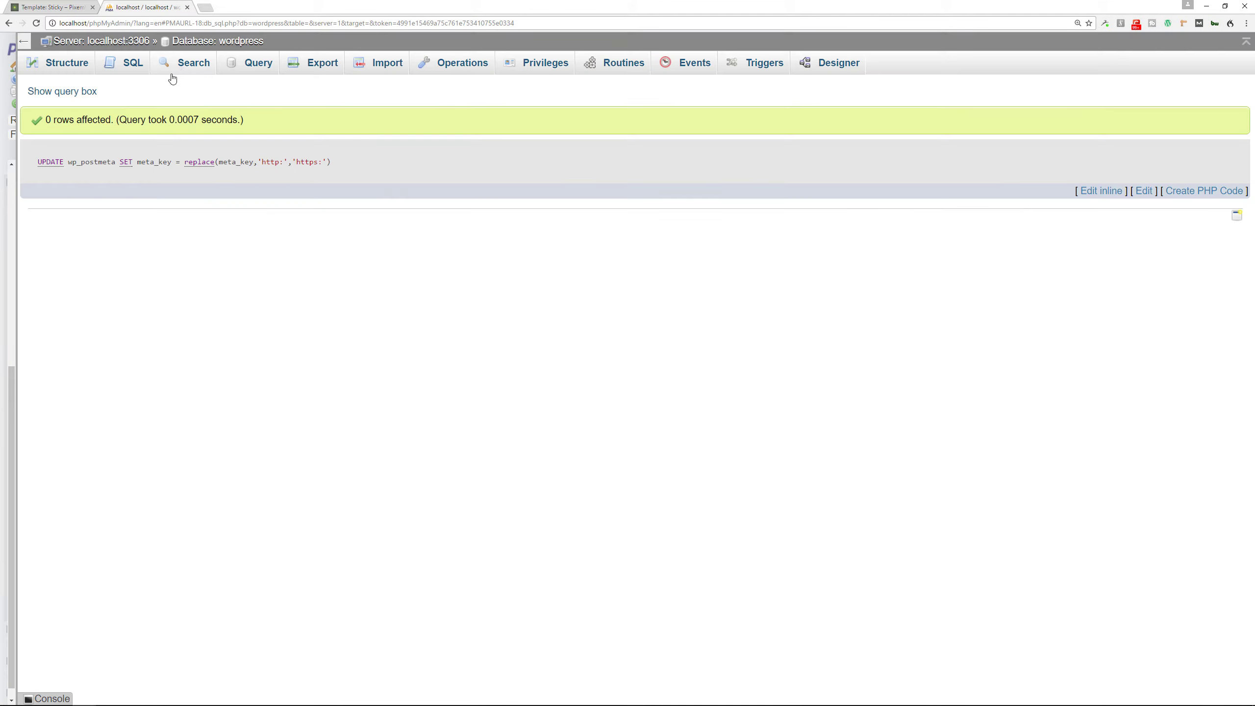
click(133, 74)
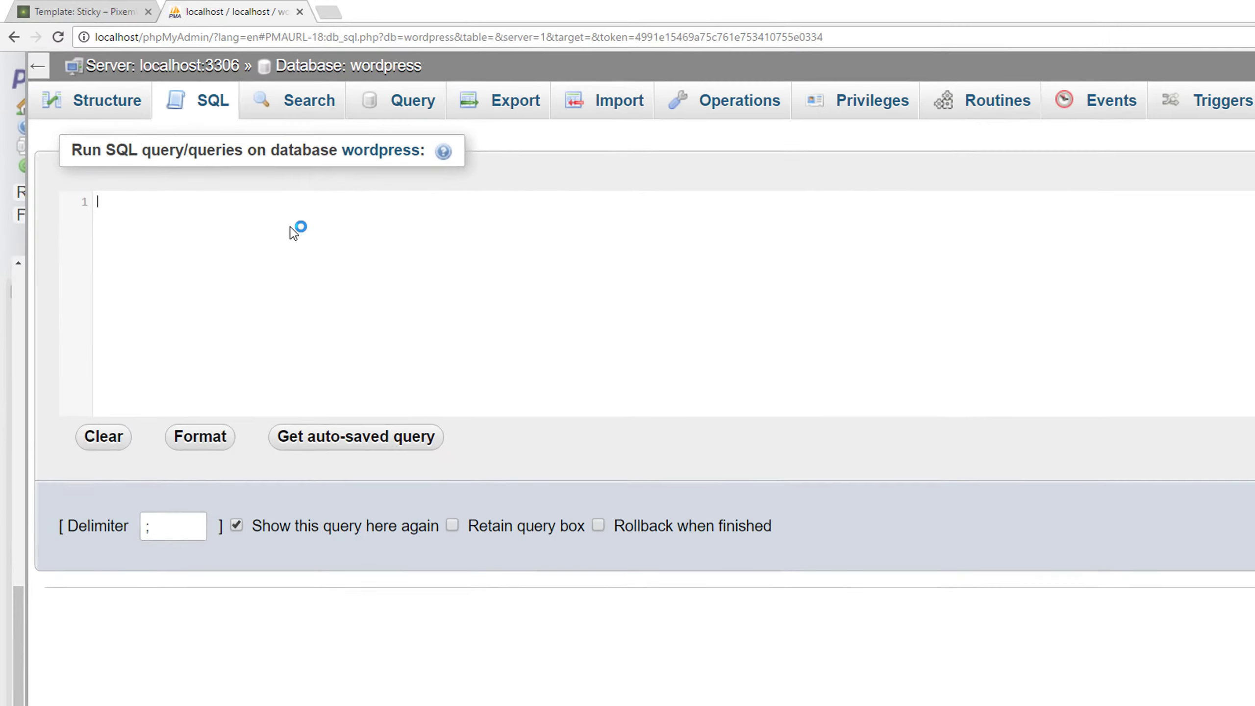
key(ctrl+v)
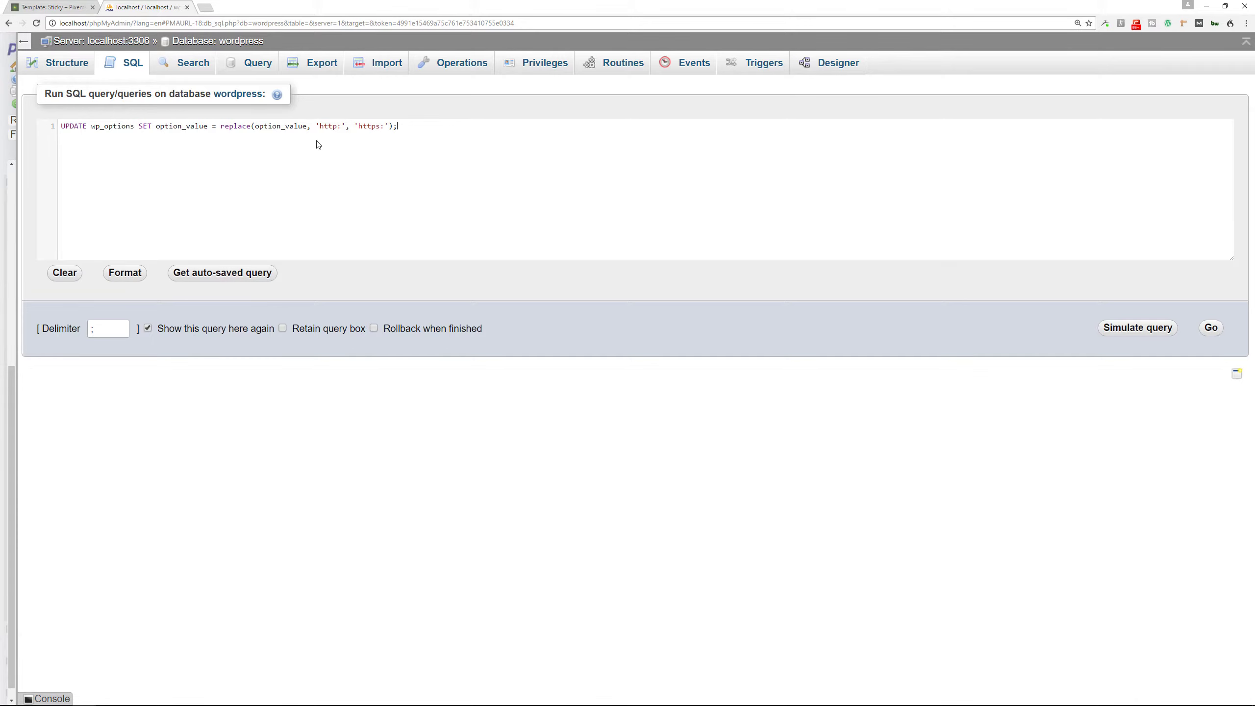
click(1212, 329)
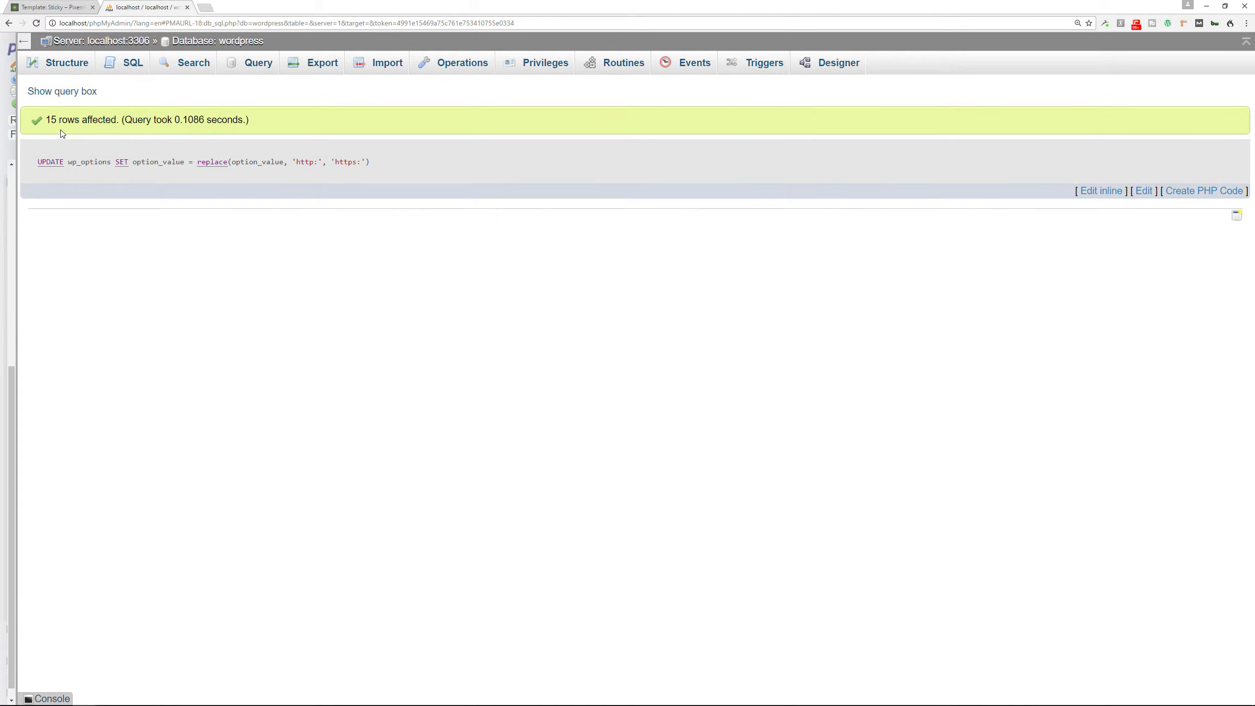
Reload the Template: Sticky post and check the protocol in its featured image's source URL with the element inspector.
click(64, 10)
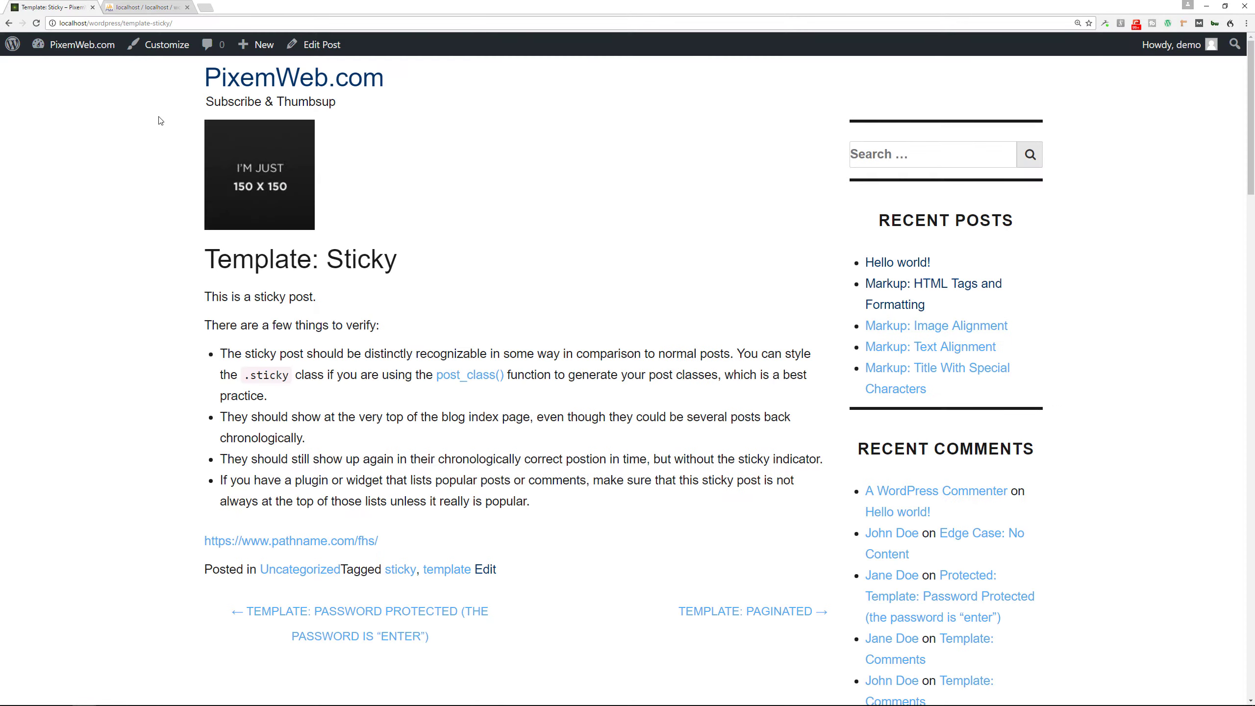
click(38, 23)
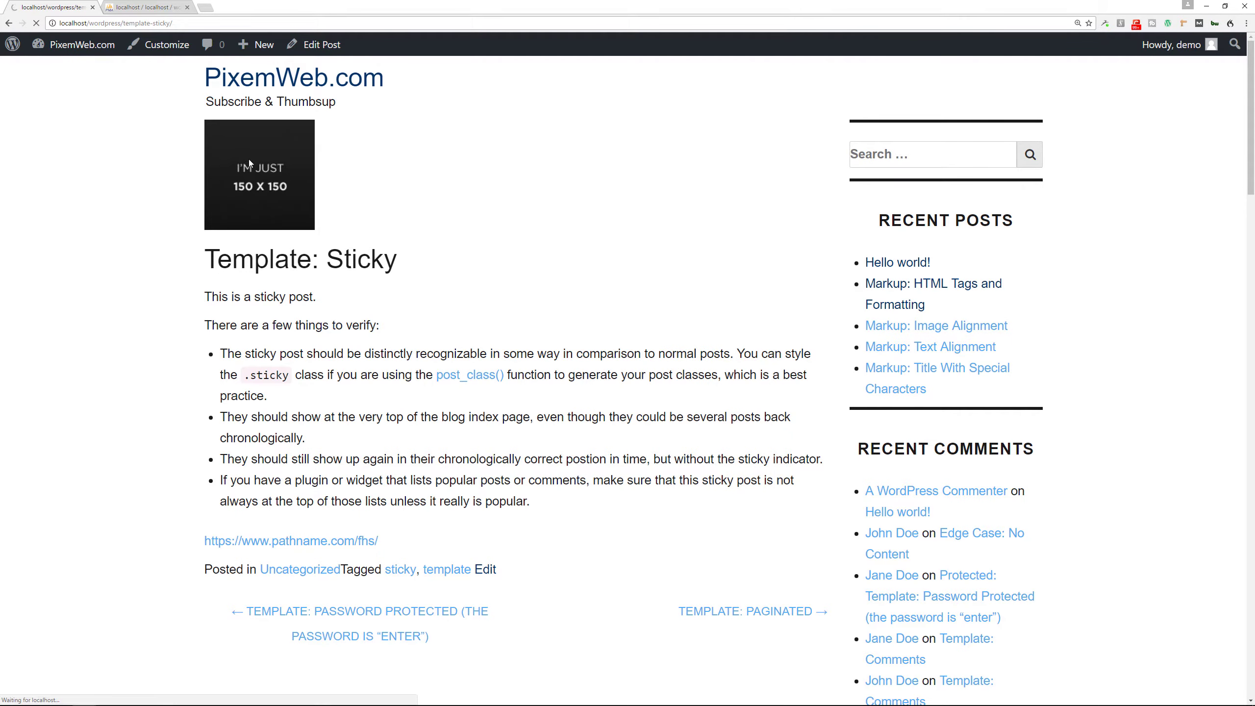
right_click(265, 125)
click(304, 181)
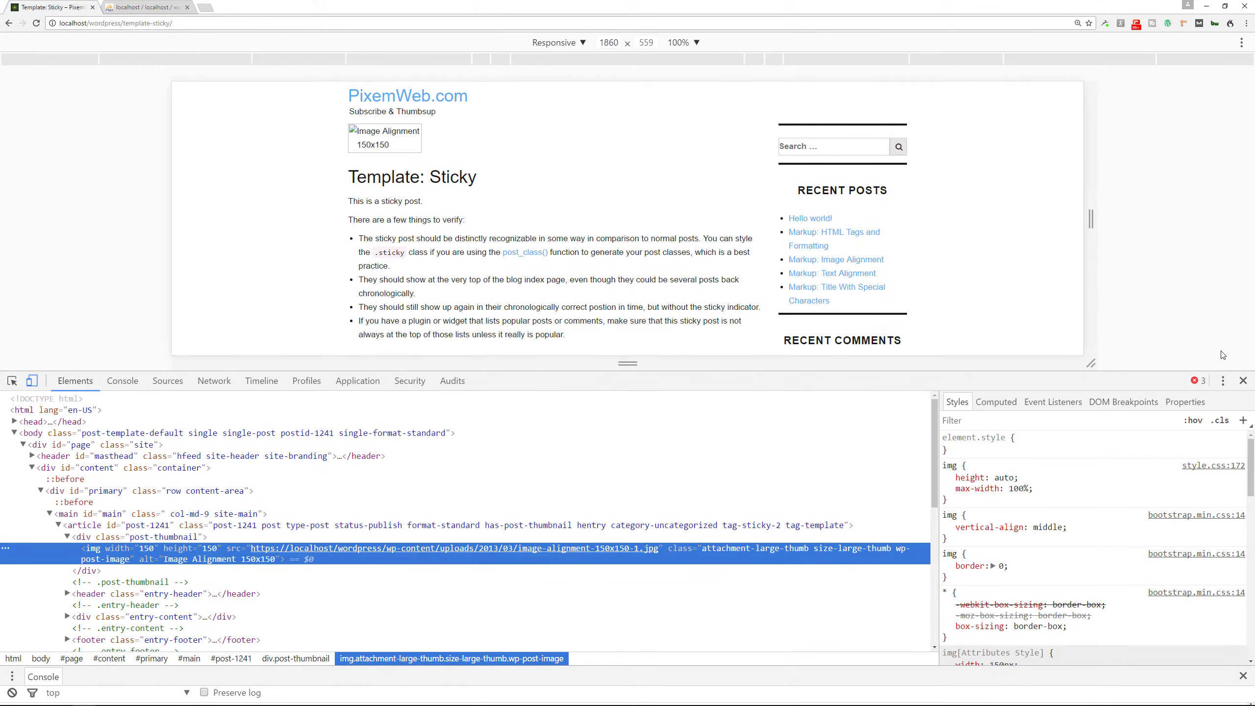
click(1243, 380)
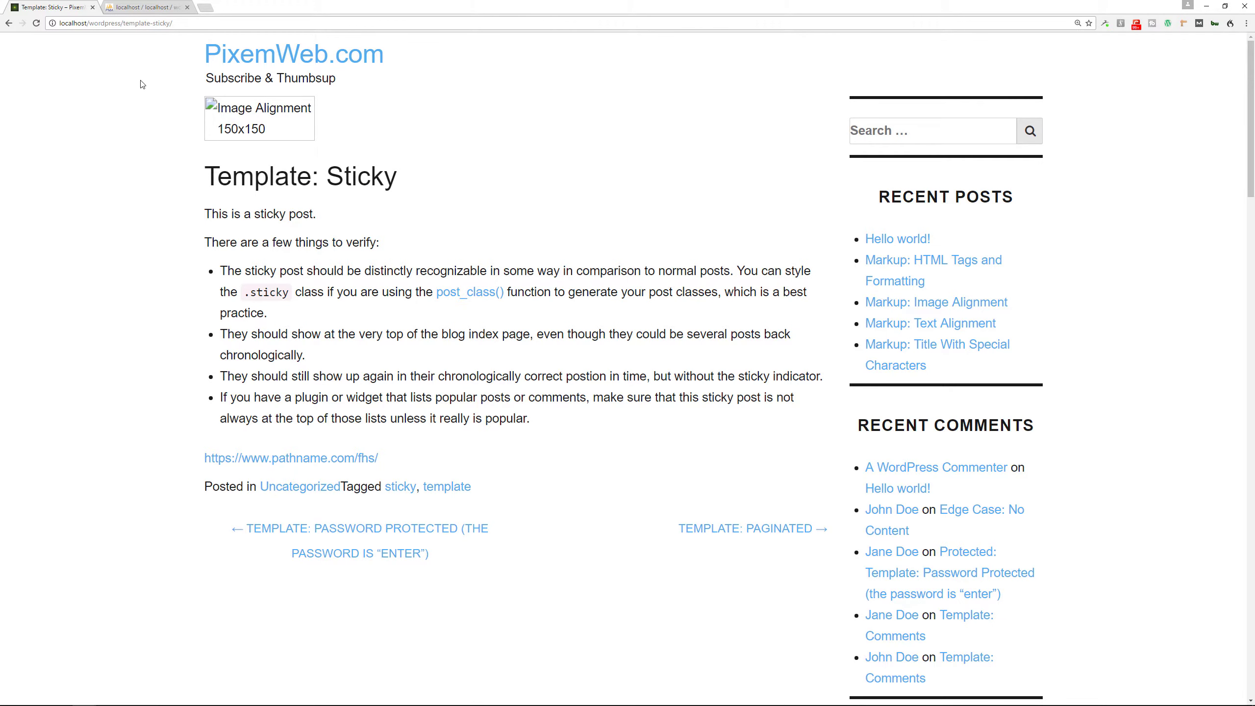
Switch to Atom and copy the reverse wp_options option_value statement replacing 'https:' with 'http:' from snippets.txt.
key(super+Tab)
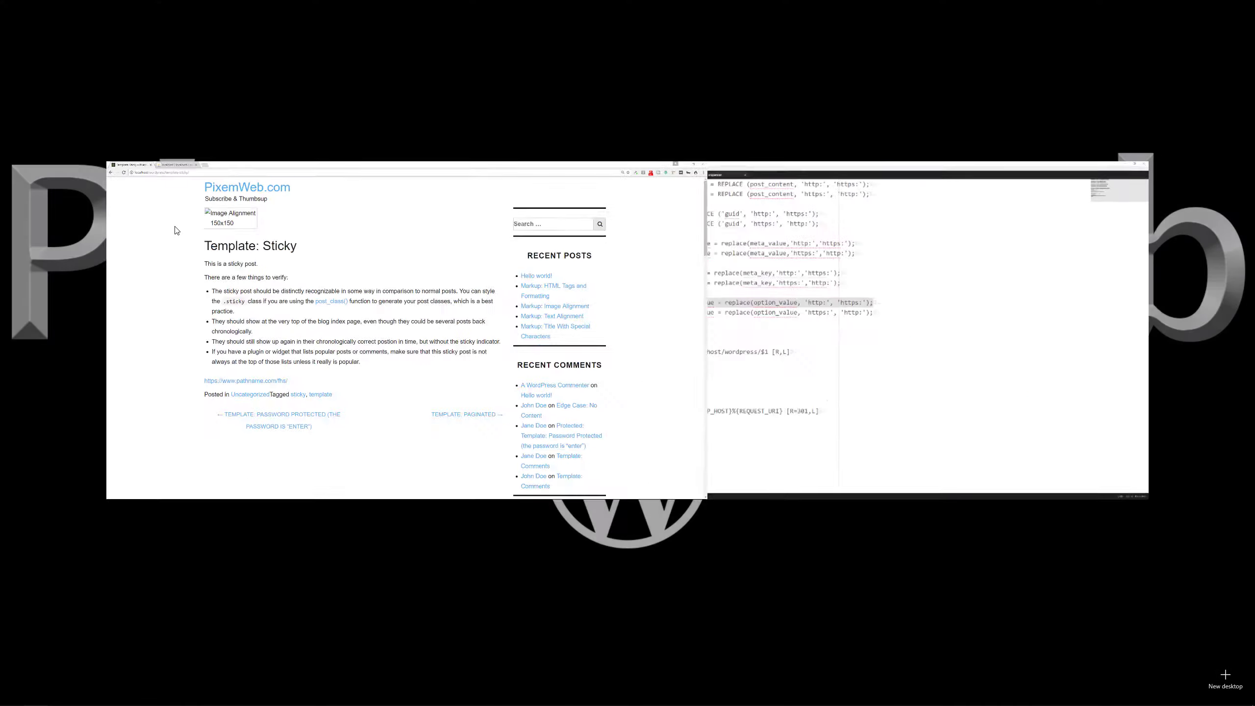
click(776, 317)
click(694, 315)
drag(687, 316, 82, 319)
key(ctrl+c)
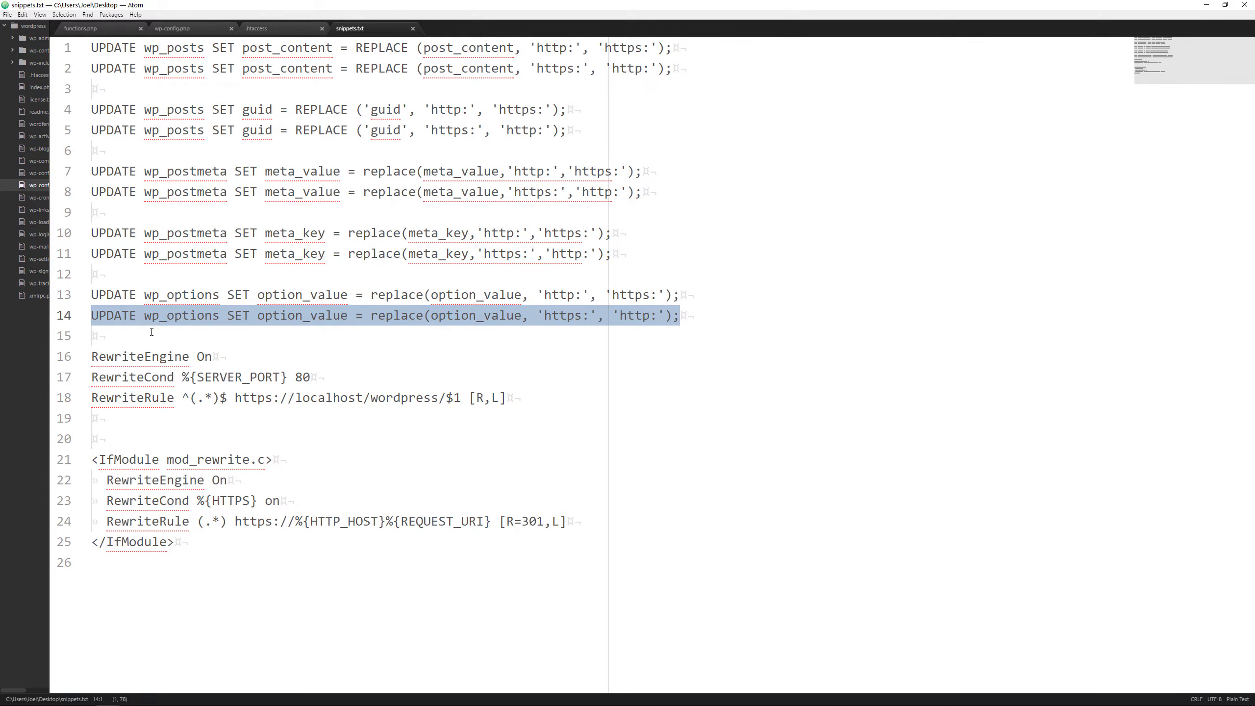
In phpMyAdmin, run UPDATE wp_options SET option_value = replace(option_value, 'https:', 'http:'); on the wordpress database and reload the Template: Sticky post.
key(alt+Tab)
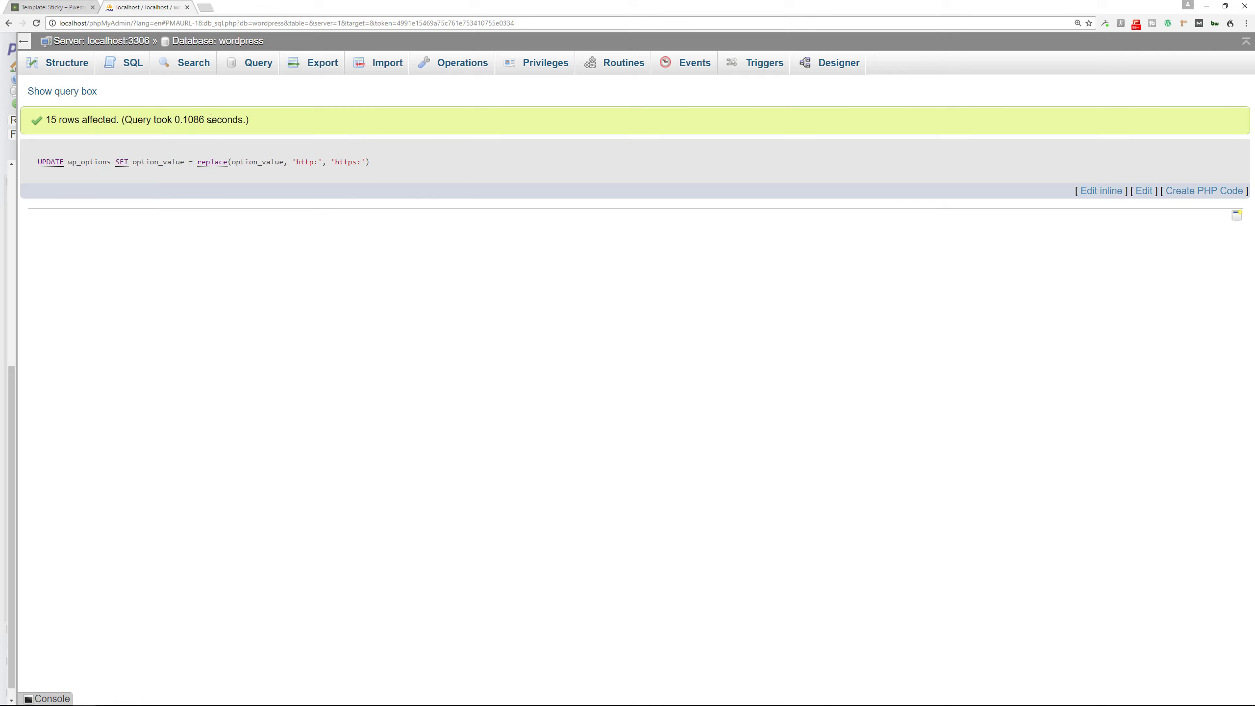
click(132, 63)
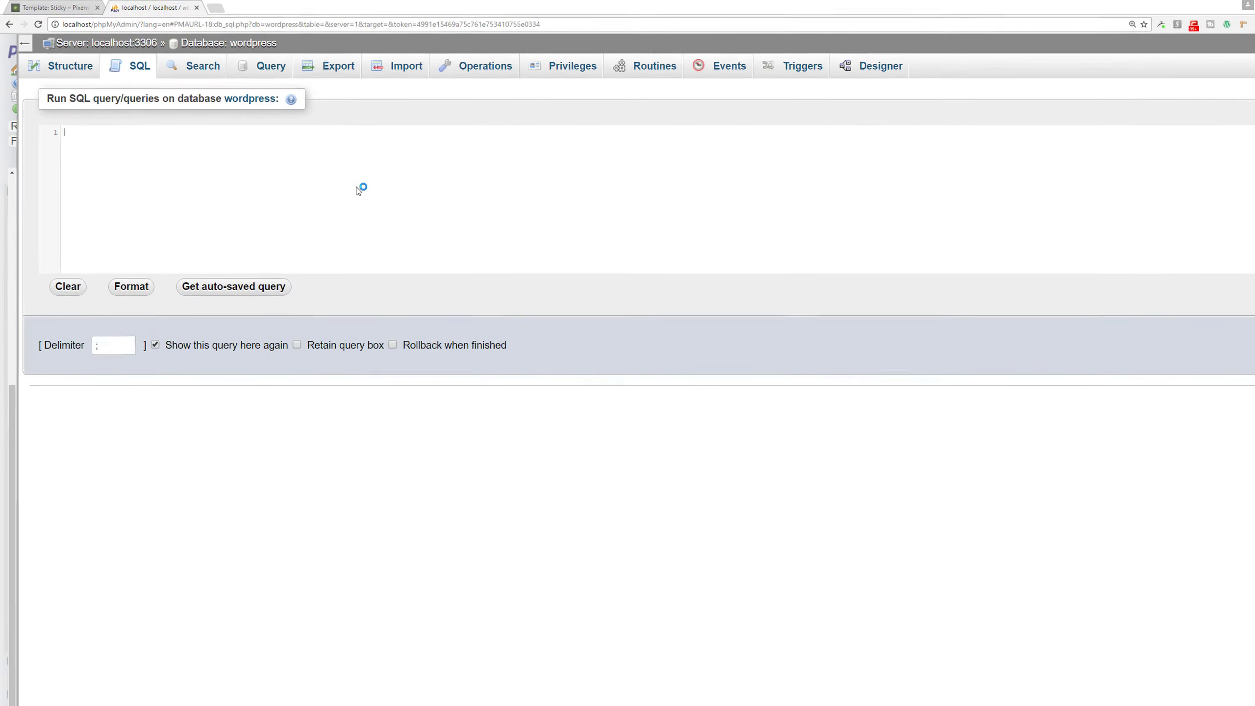
key(ctrl+v)
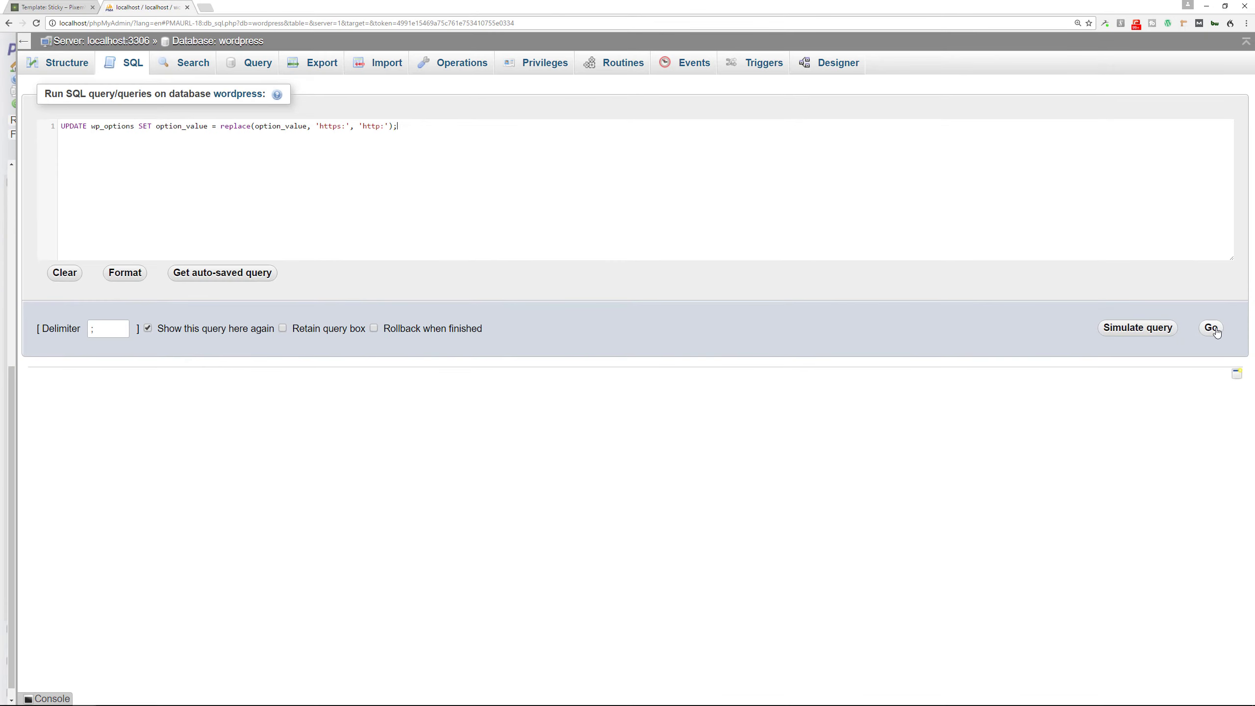
click(1211, 328)
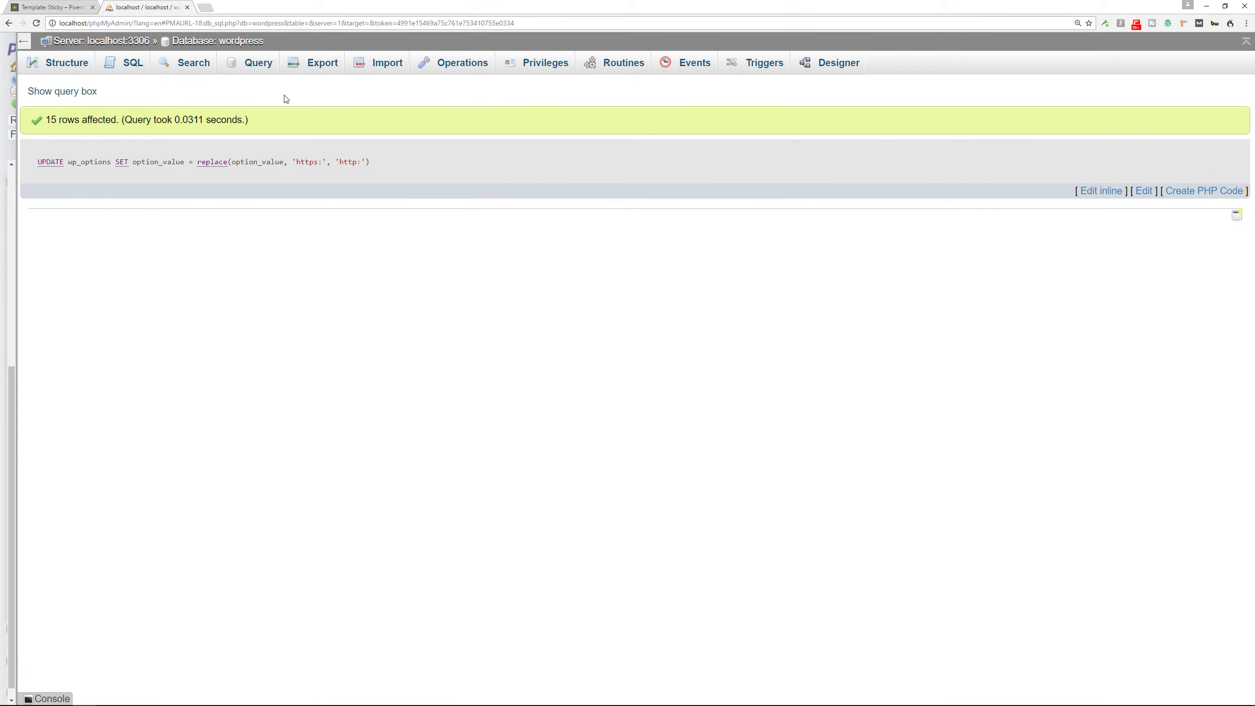
click(56, 7)
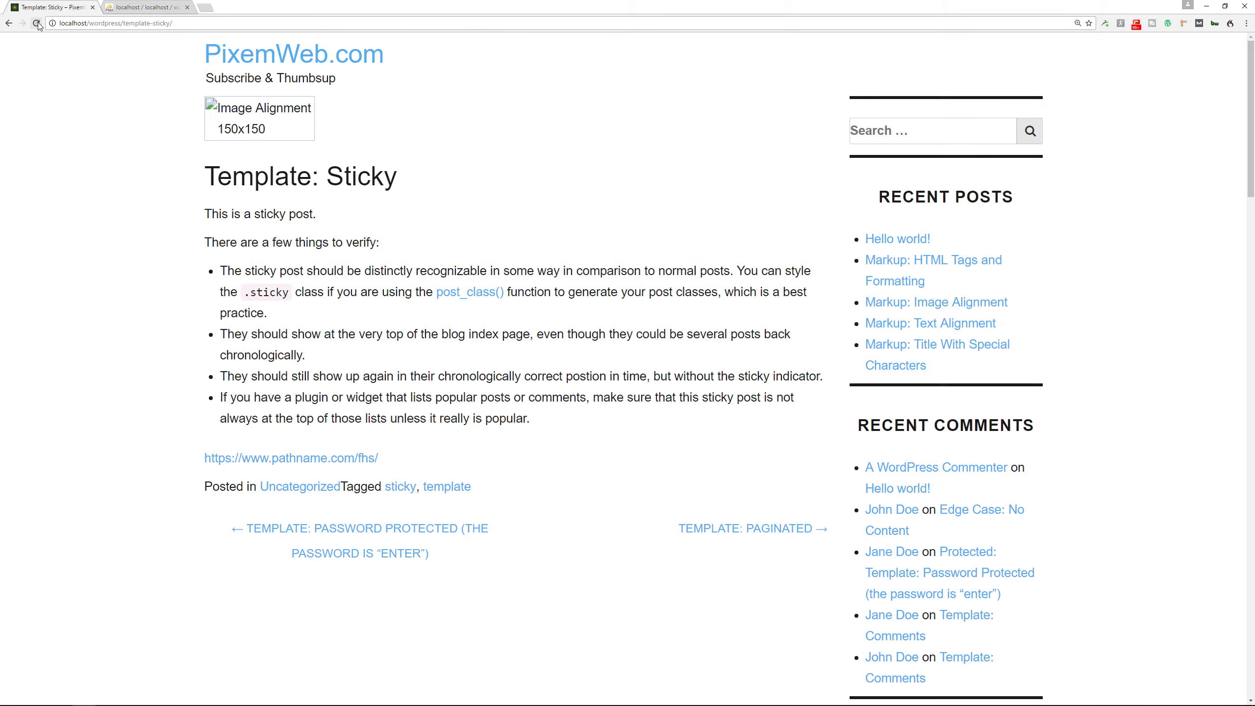
click(37, 23)
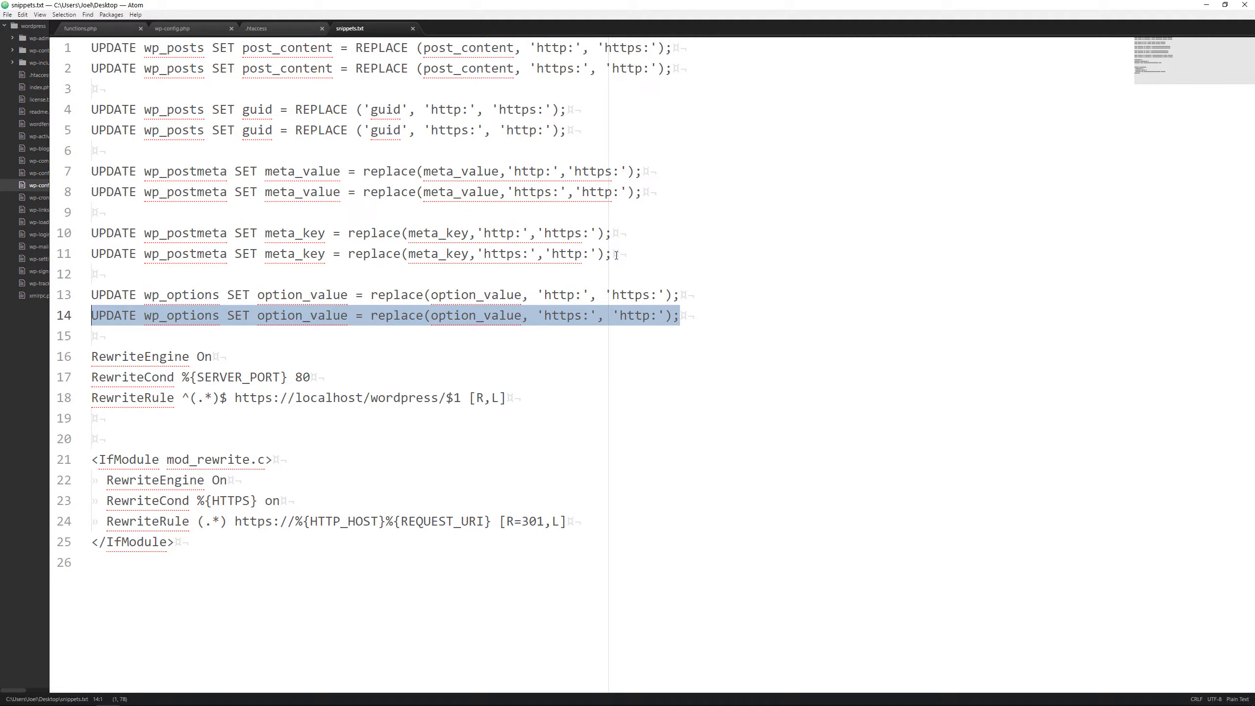
In Atom, copy the wp_posts post_content statement replacing 'https:' with 'http:' and run it on the wordpress database in phpMyAdmin.
drag(616, 254, 92, 254)
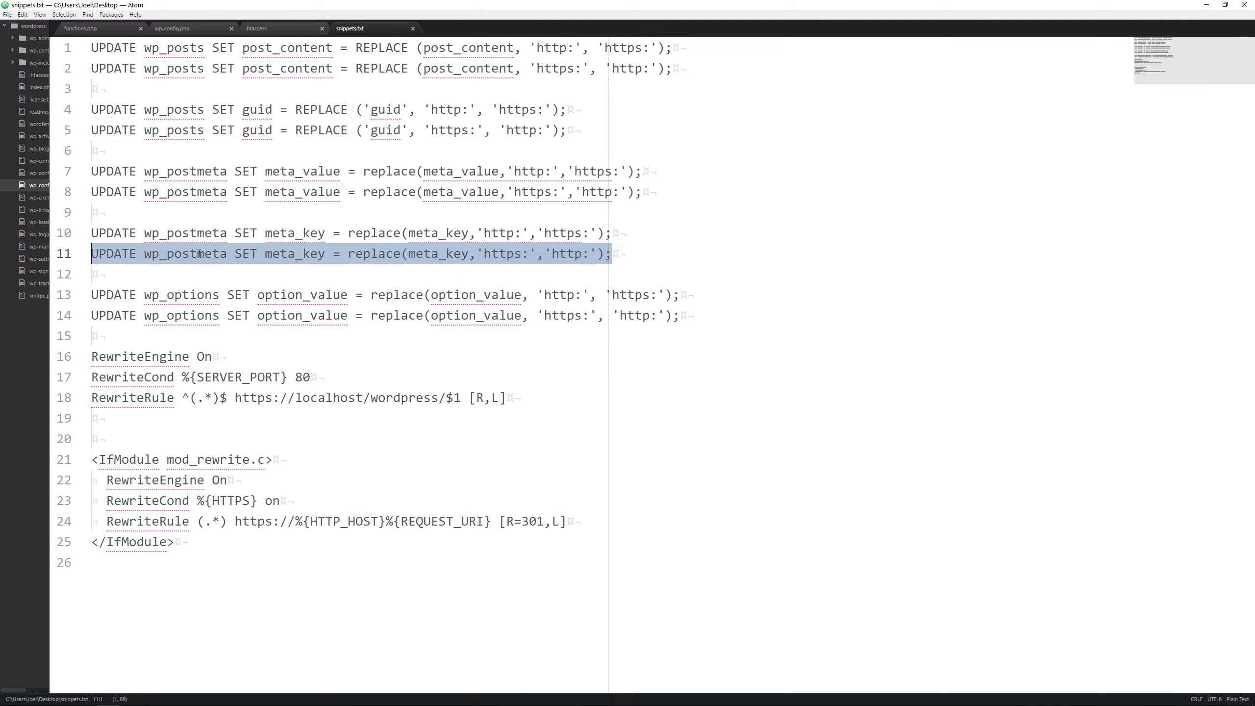
drag(672, 69, 91, 73)
key(ctrl+c)
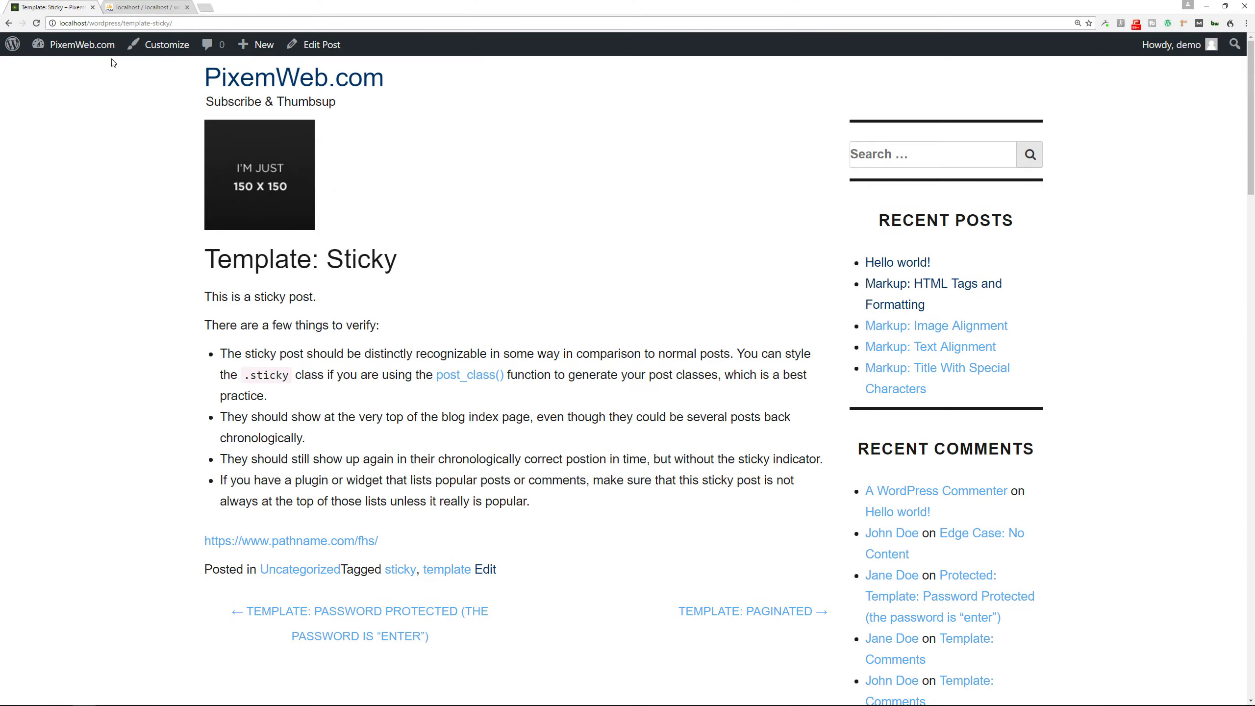
key(ctrl+Tab)
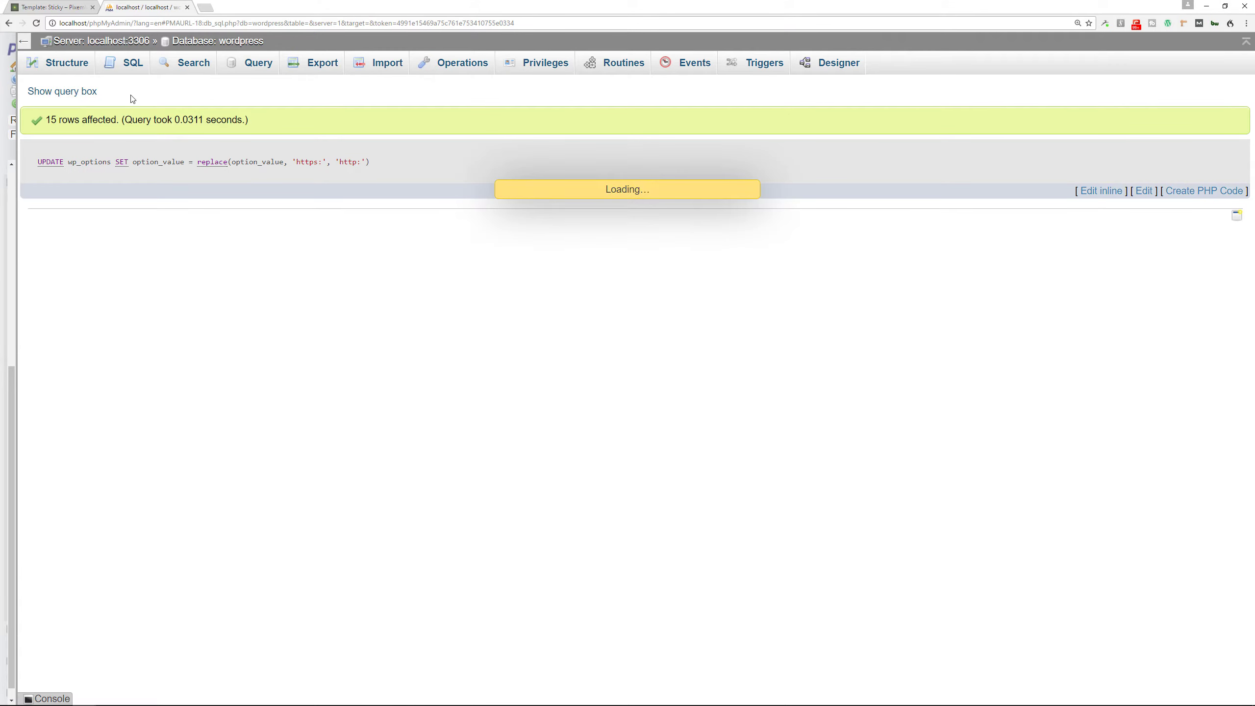
key(ctrl+v)
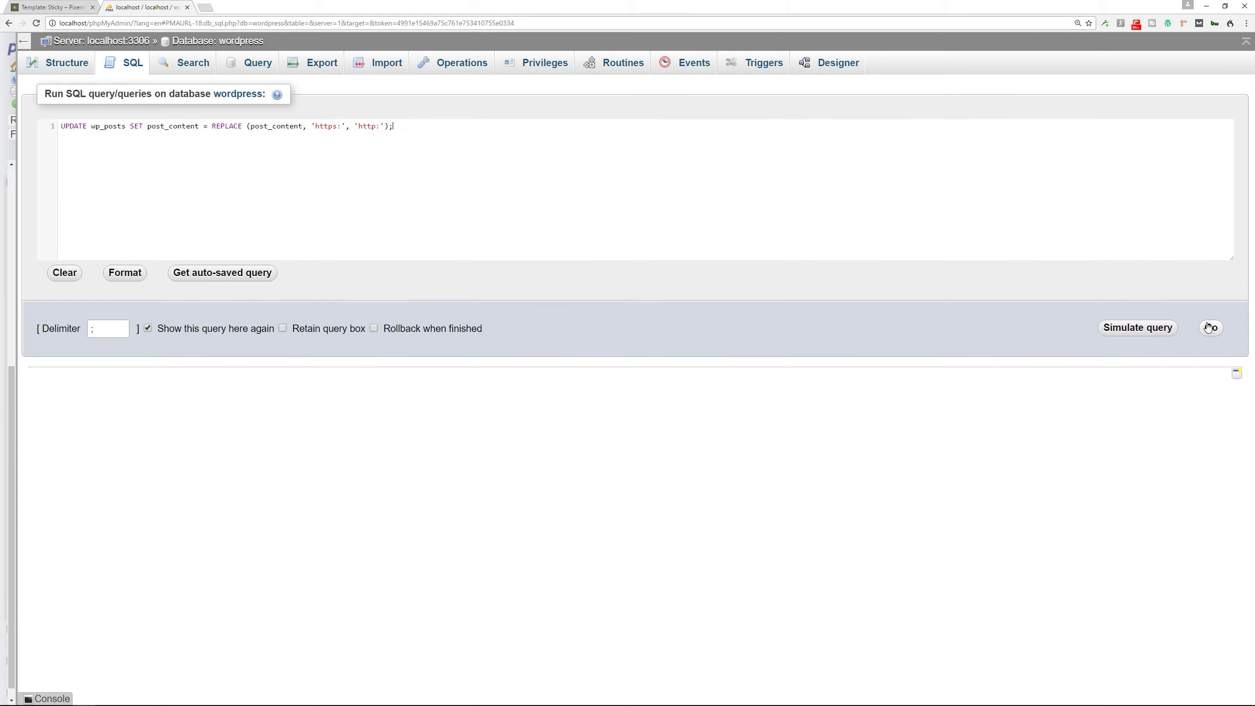
click(1211, 327)
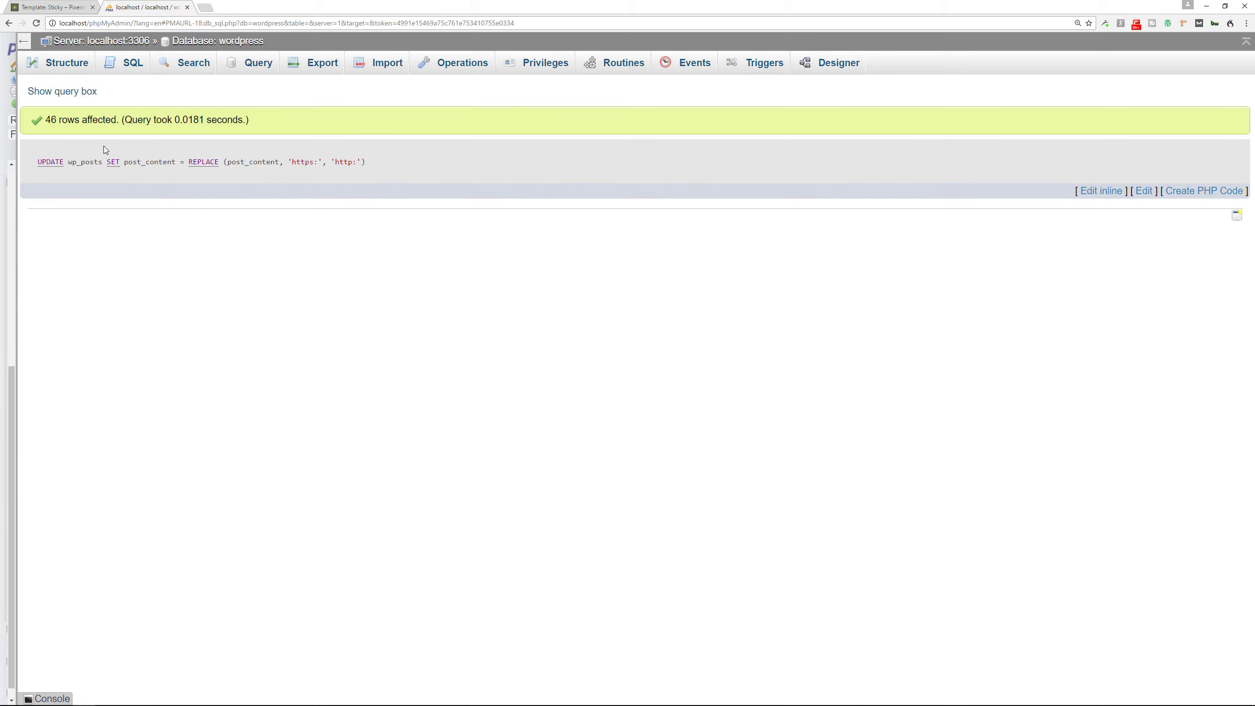
Browse the wordpress database's wp_options table, view the siteurl row in the edit form and return to the table's rows.
click(212, 45)
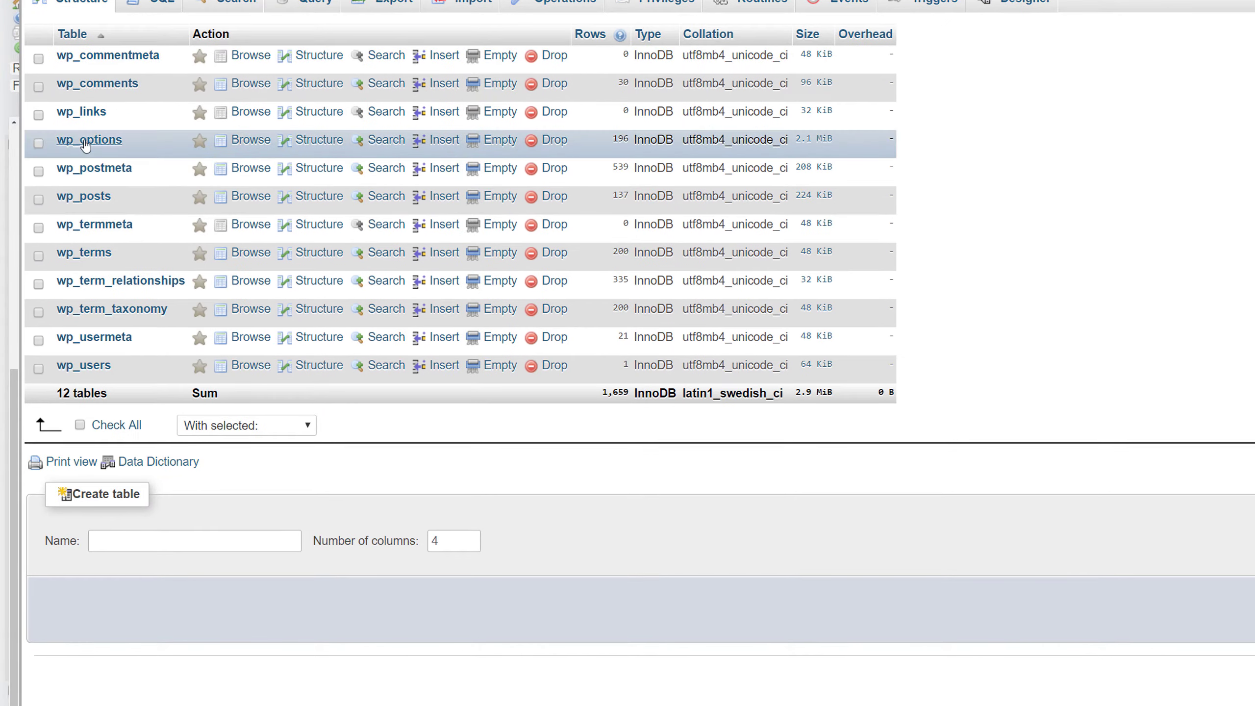
click(86, 143)
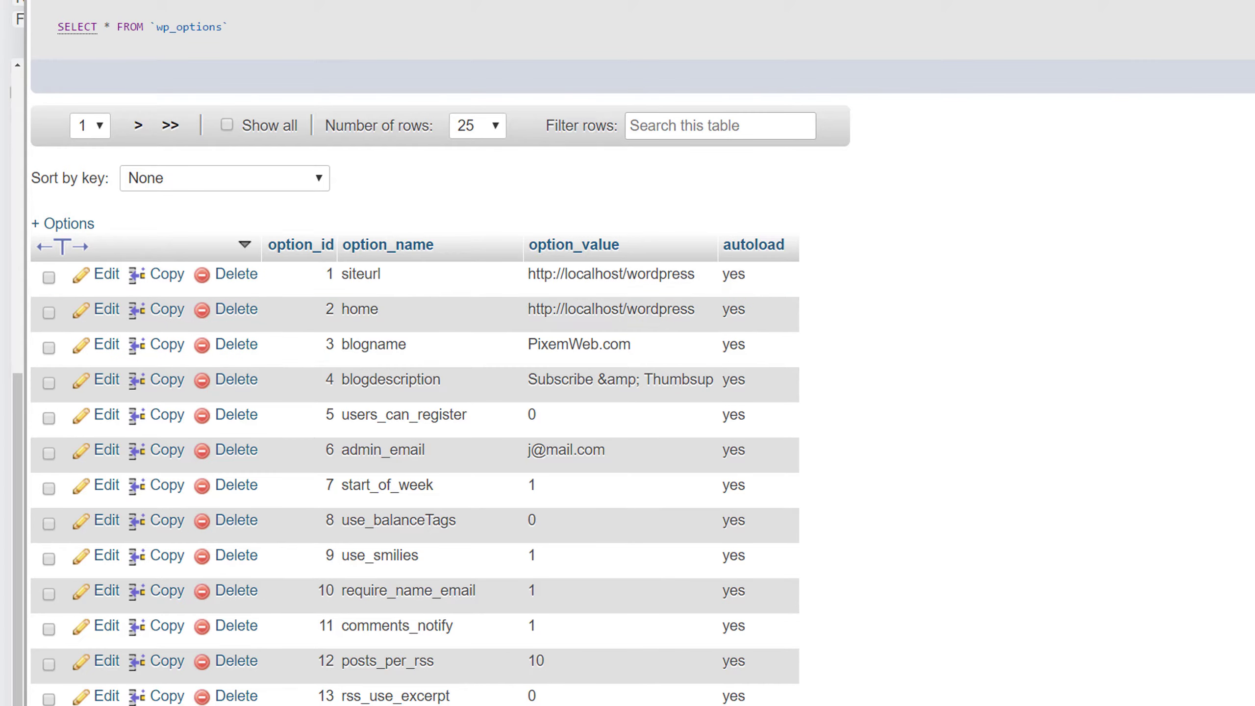
click(112, 277)
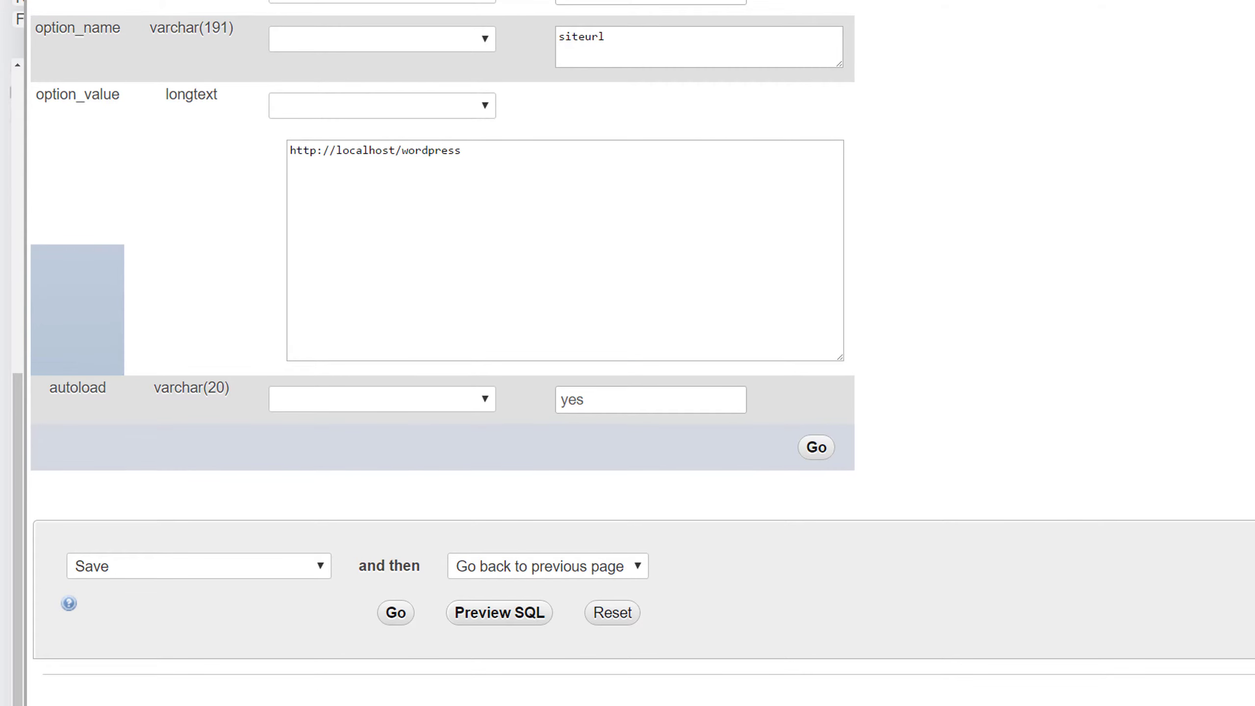
key(alt+Left)
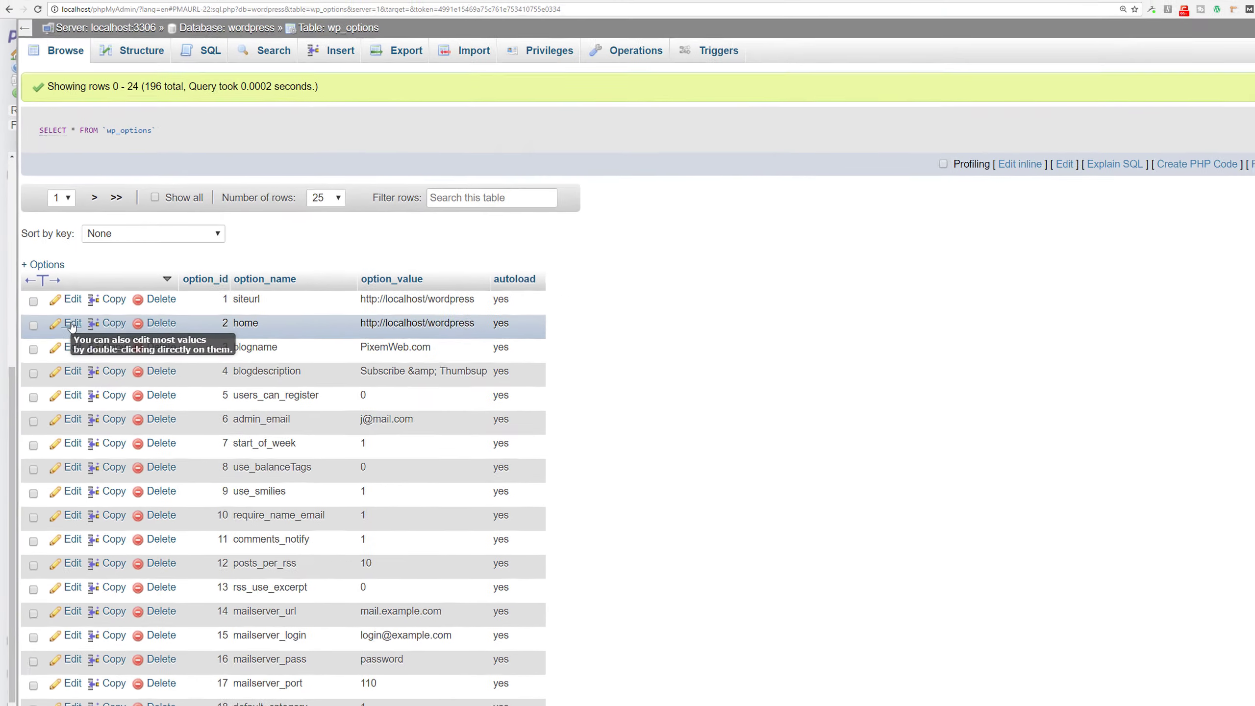
View the home row of the wp_options table in the edit form and return to the table's rows.
click(71, 325)
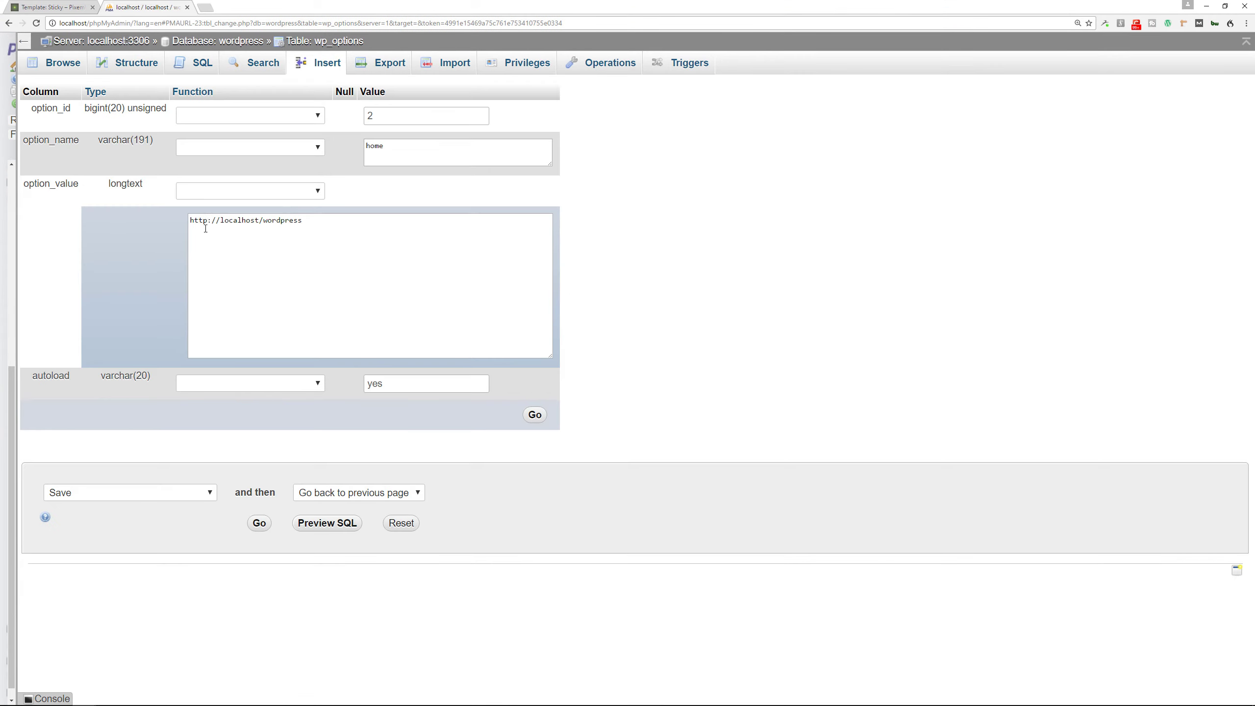
click(204, 223)
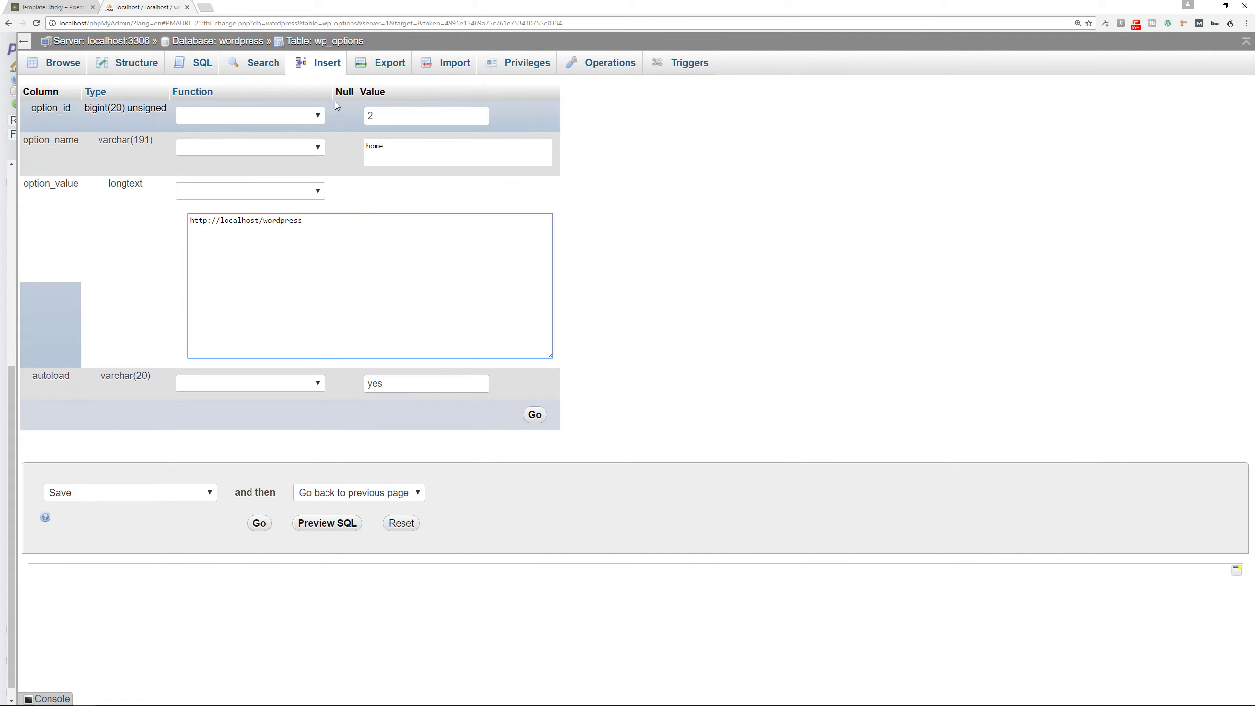
click(312, 44)
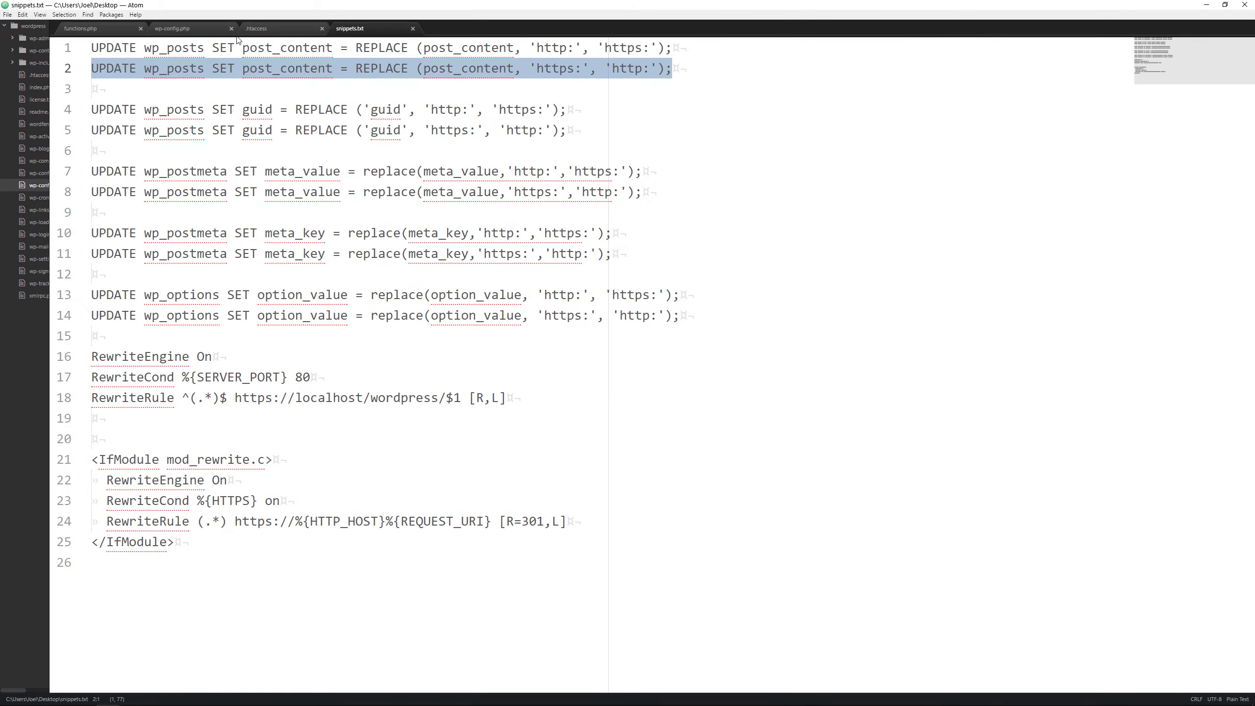
In Atom, uncomment the WP_HOME and WP_SITEURL define lines in wp-config.php and comment them out again.
click(183, 31)
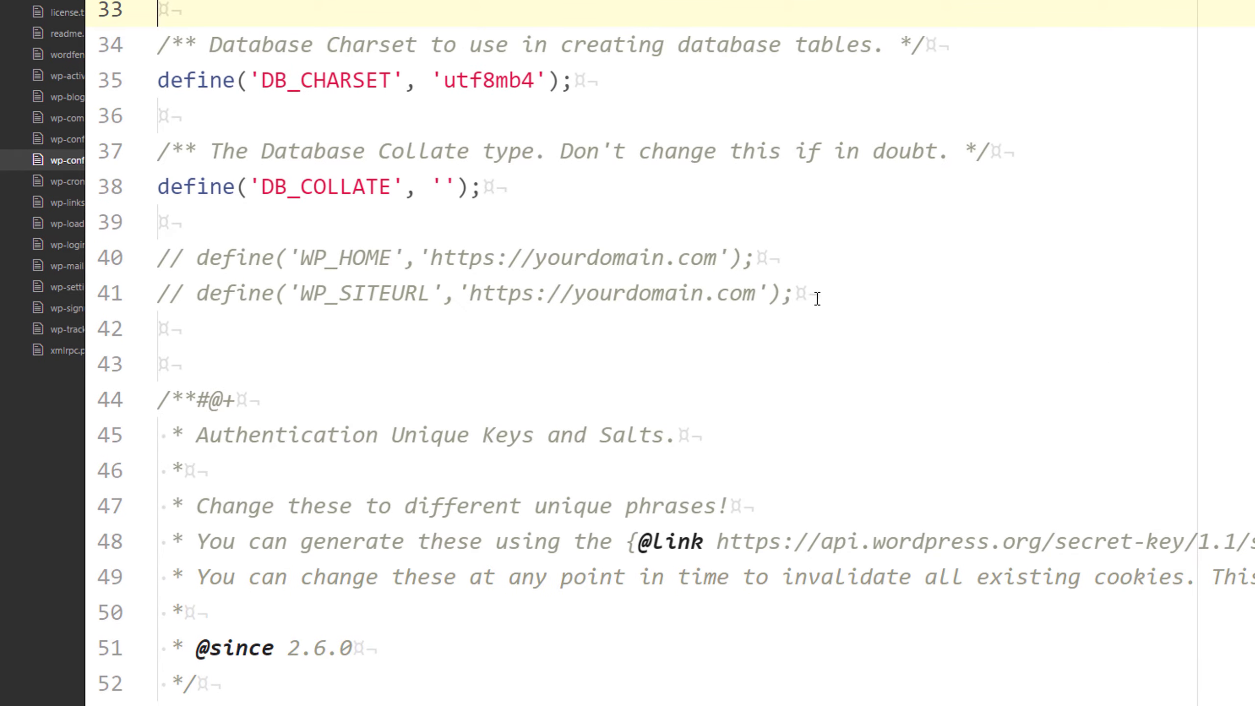
drag(817, 298, 154, 257)
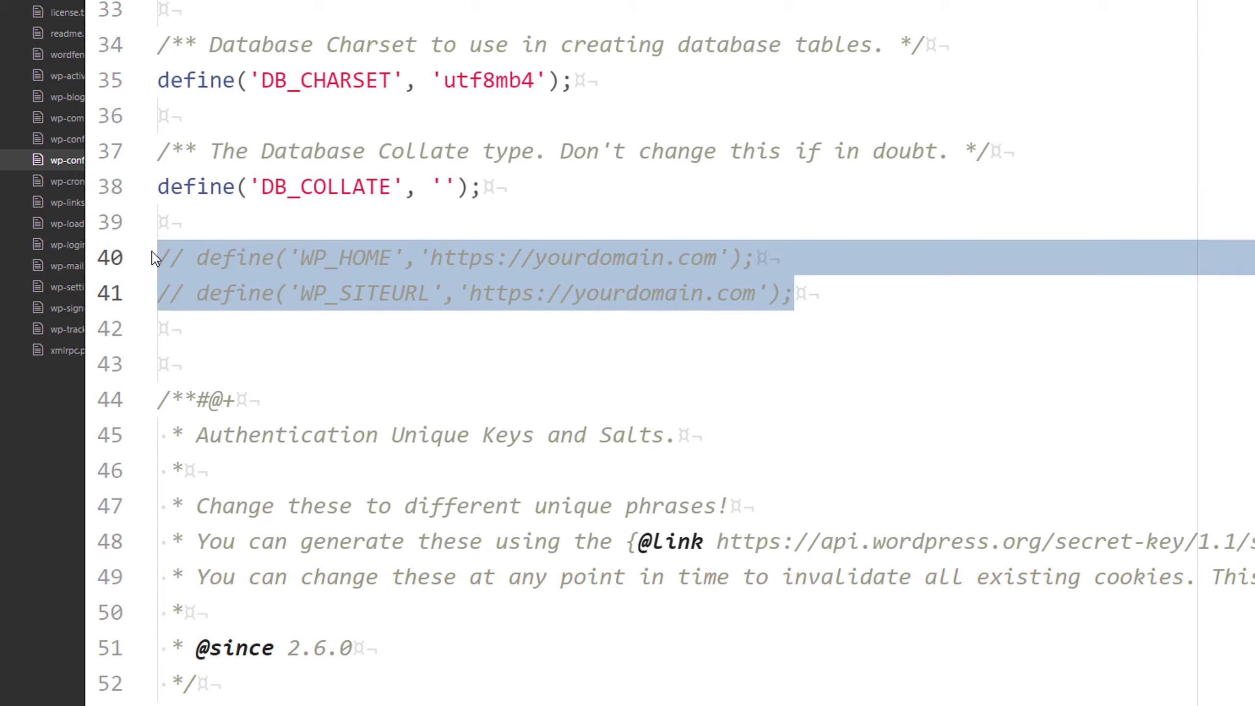
key(ctrl+slash)
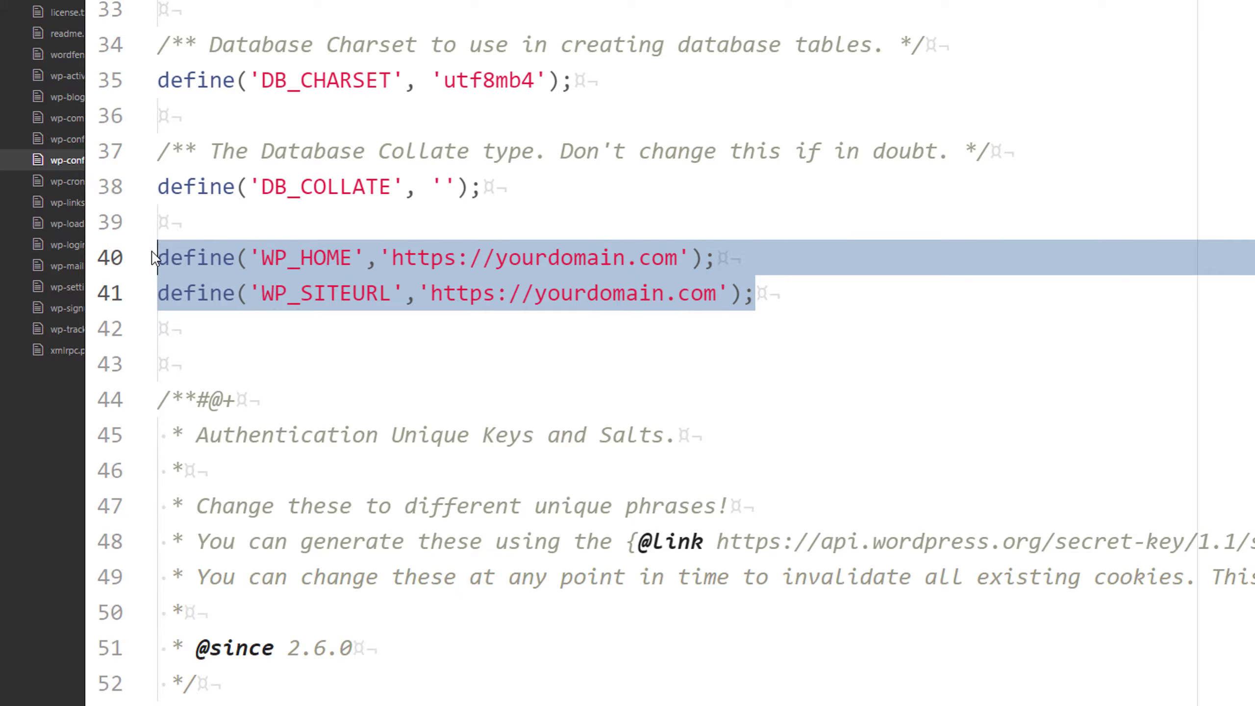
click(411, 284)
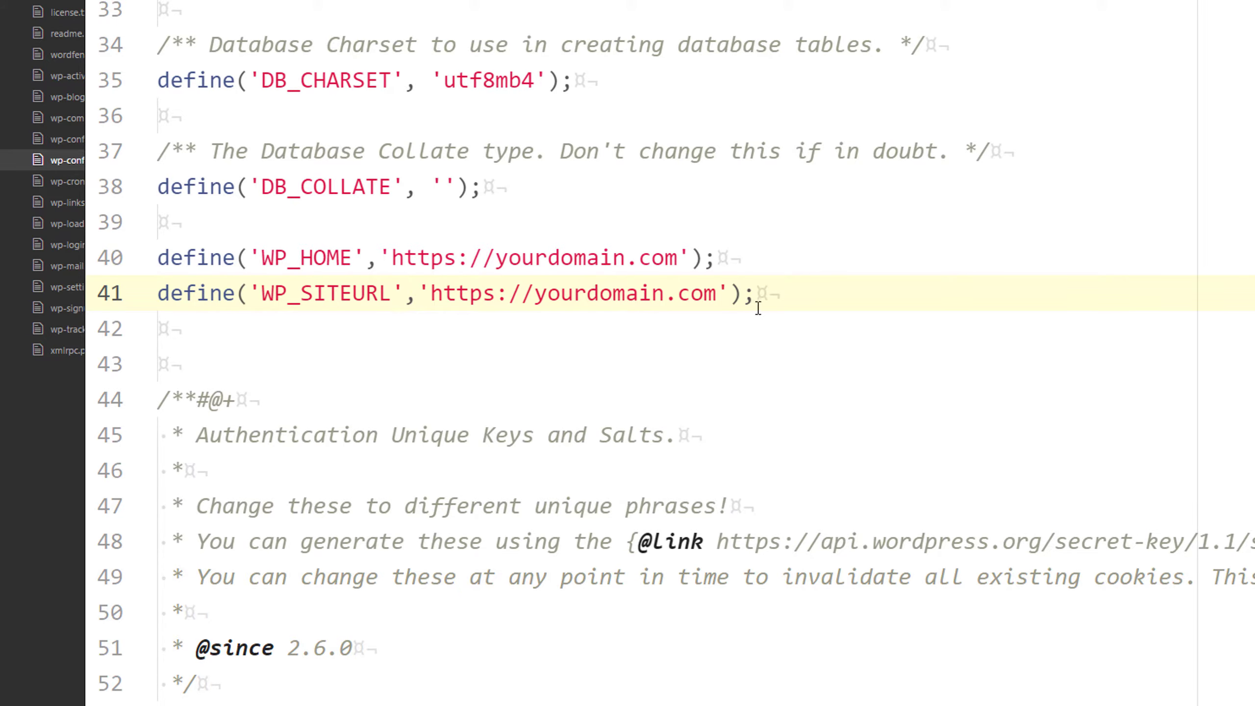
drag(756, 302, 153, 262)
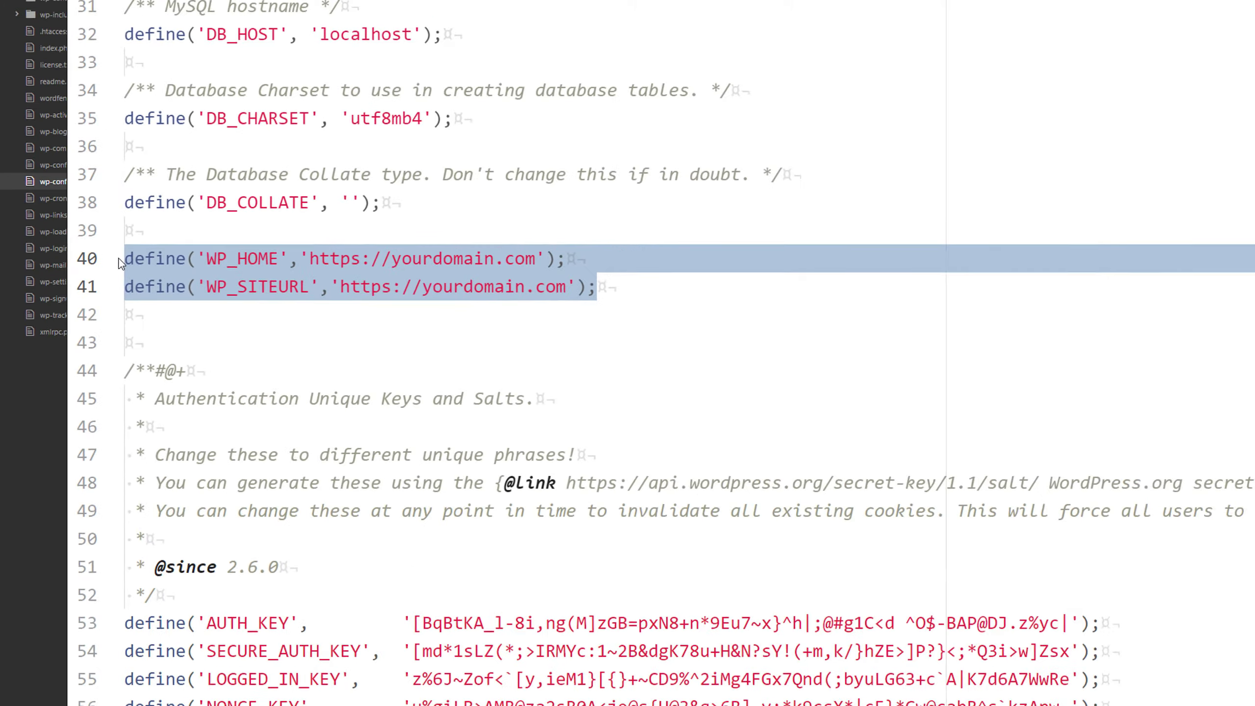
key(ctrl+slash)
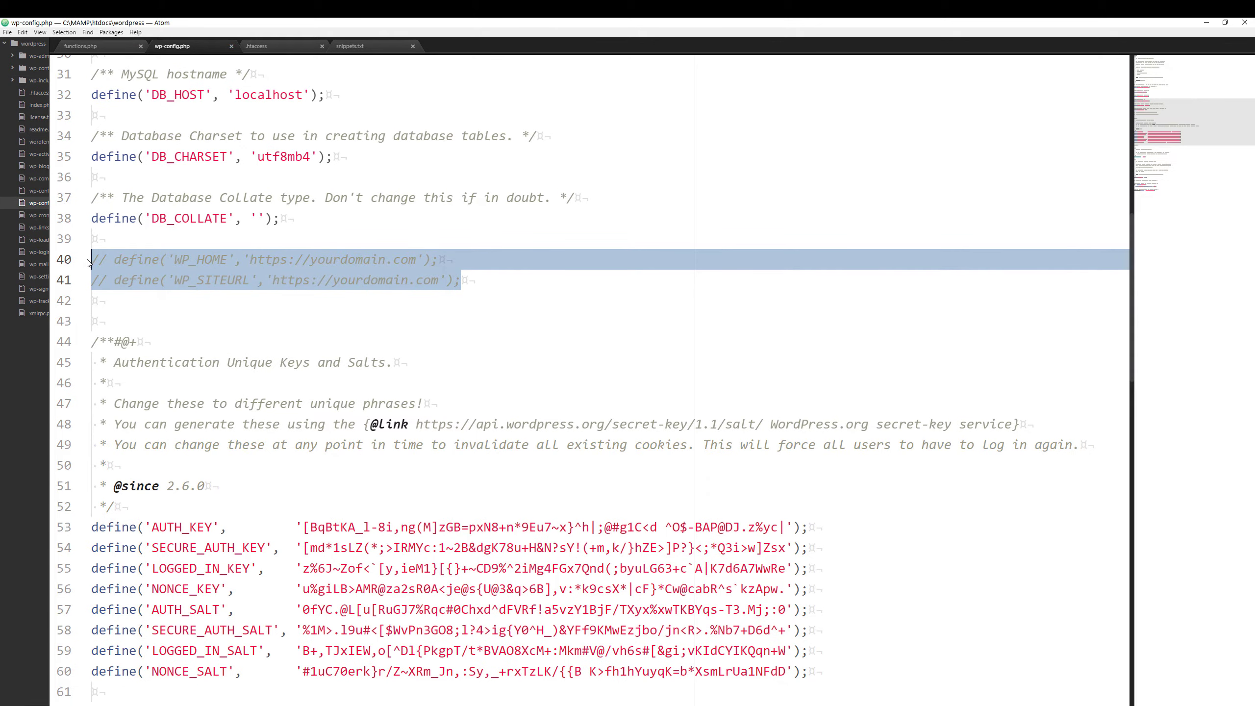
Examine the port 80 rewrite rules in snippets.txt, highlighting the localhost/wordpress/ part of the RewriteRule target.
click(350, 46)
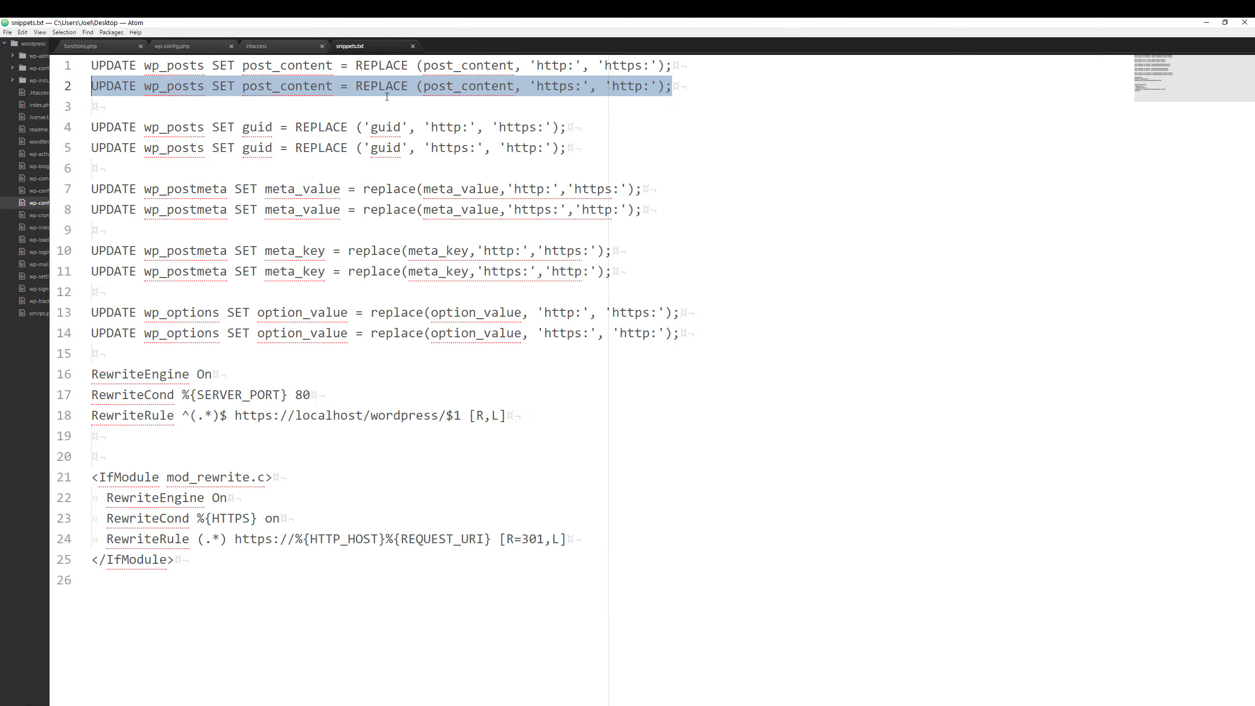
click(543, 289)
scroll(543, 478, down, 1)
scroll(543, 478, down, 3)
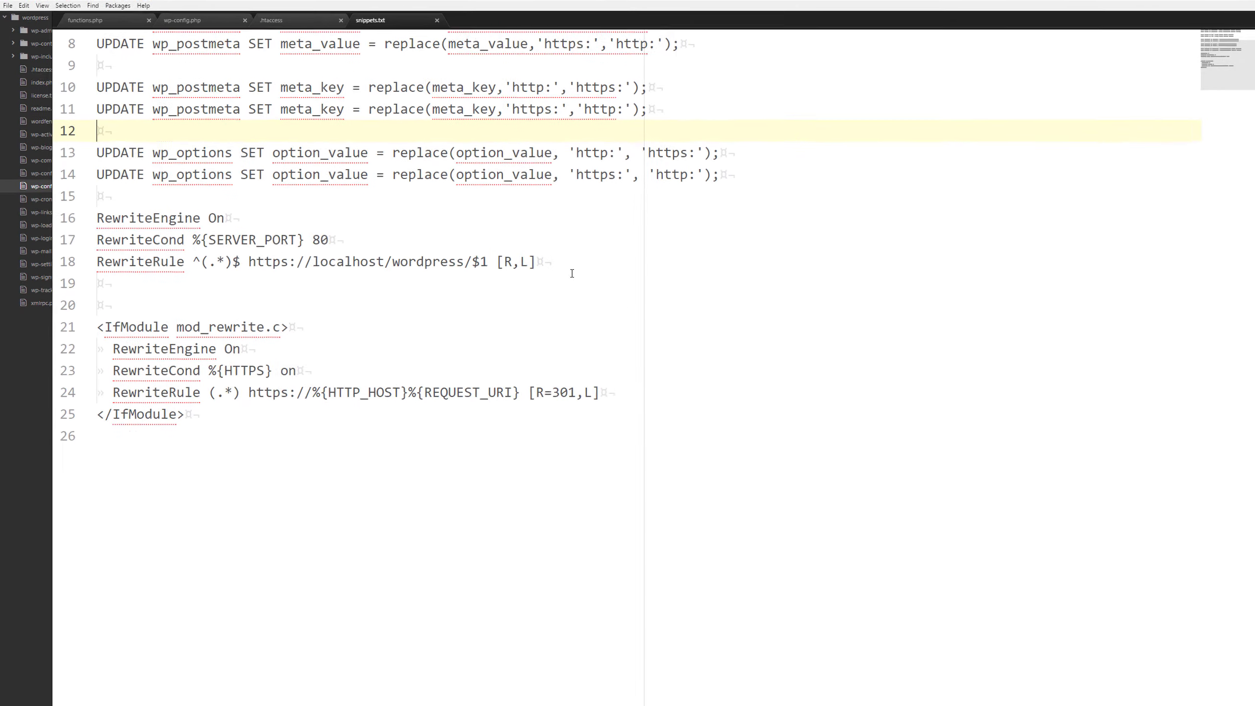
drag(549, 261, 97, 218)
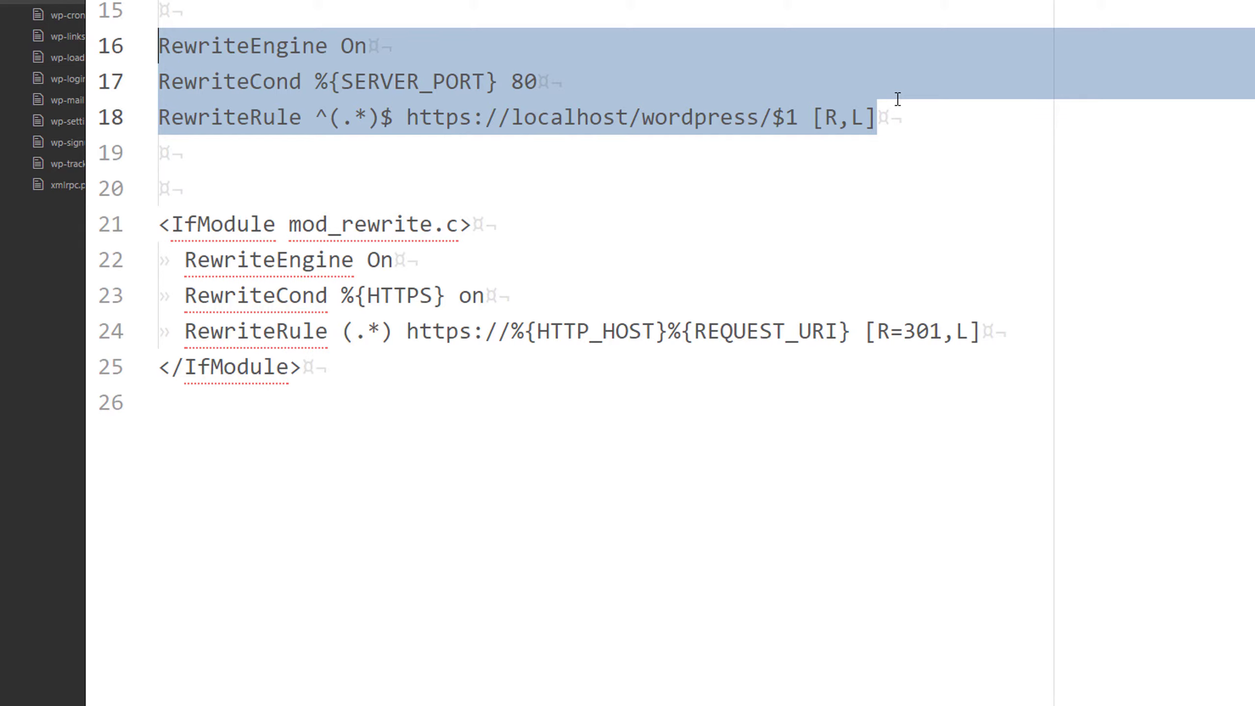
click(574, 121)
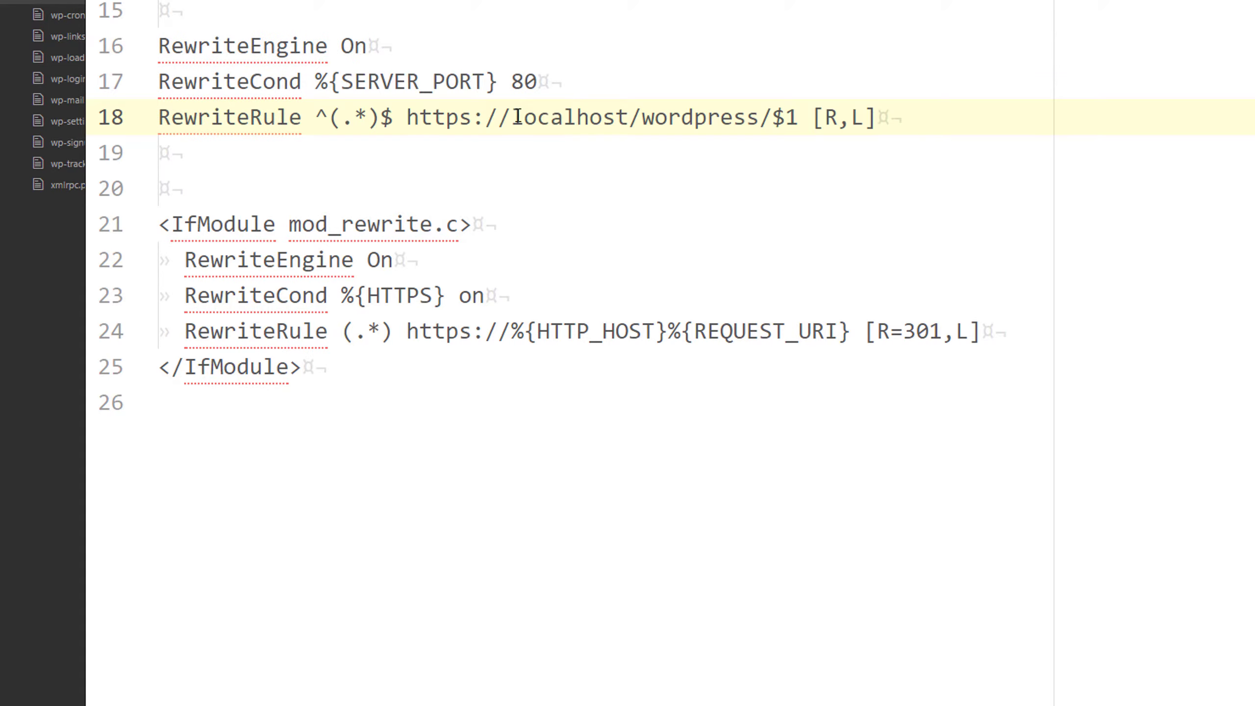
drag(512, 118, 773, 124)
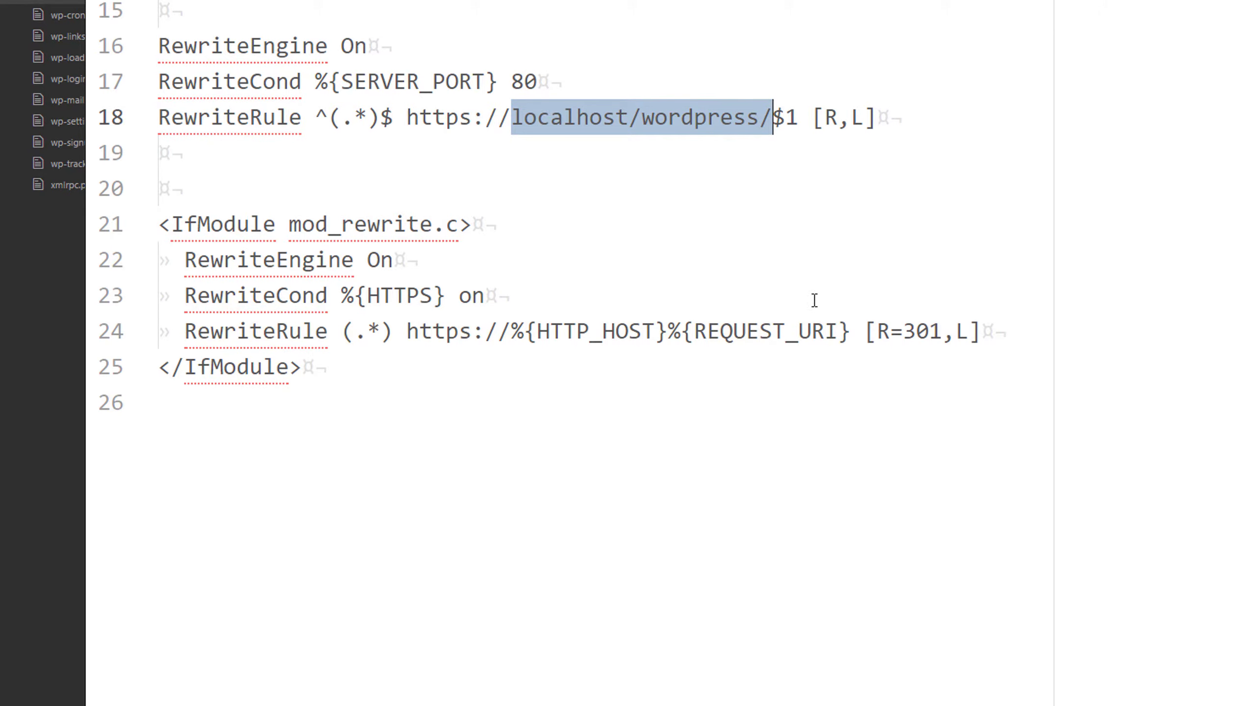
Examine the IfModule mod_rewrite.c block with the R=301 redirect in snippets.txt and compare it with the port 80 rules.
click(800, 327)
drag(354, 387, 171, 224)
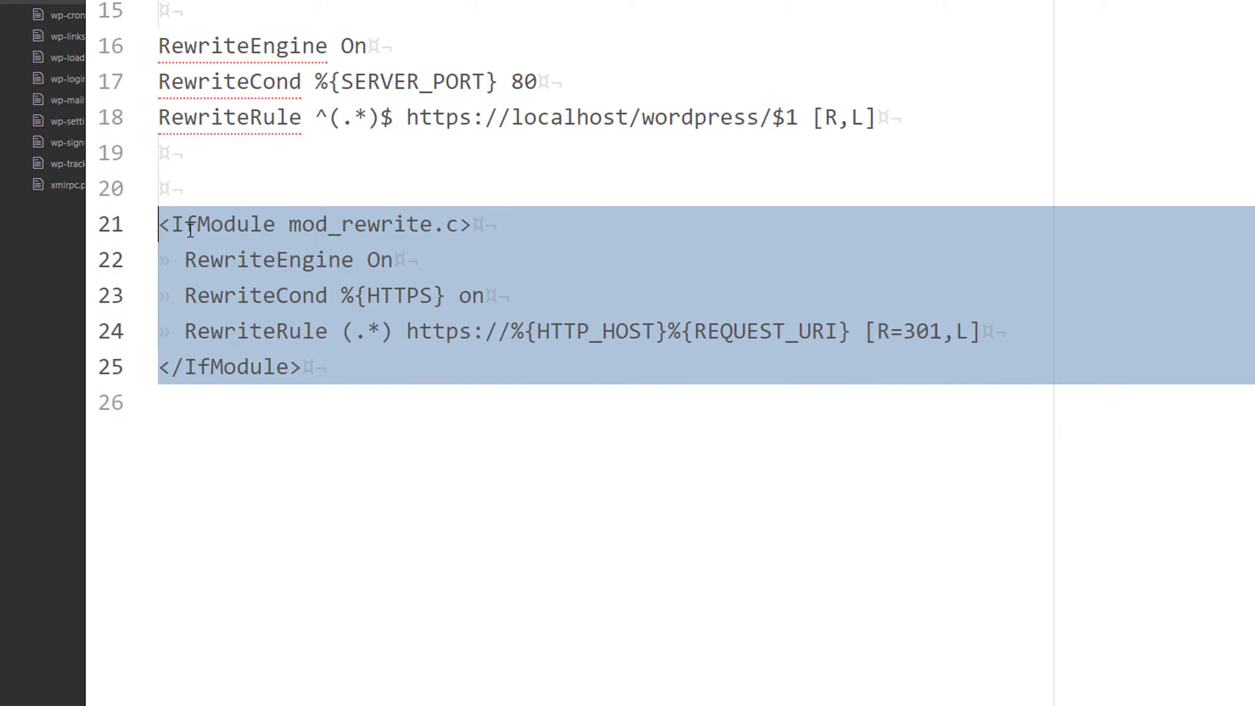
click(315, 260)
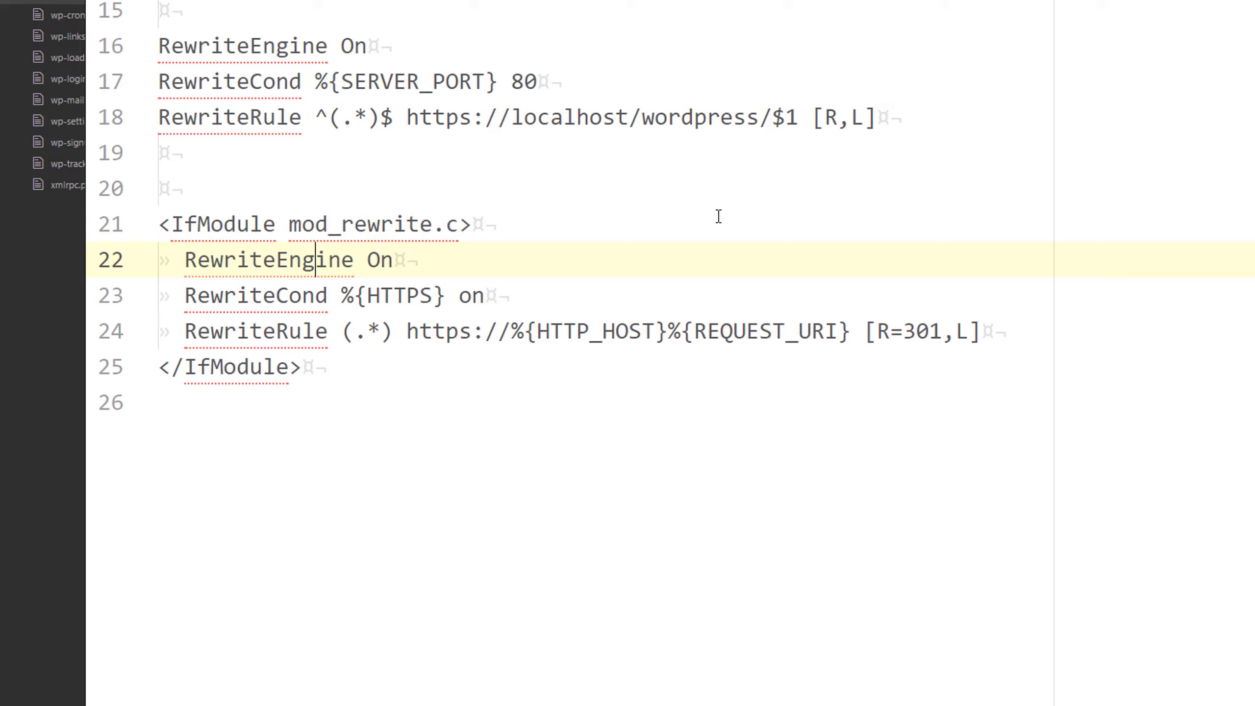
click(432, 367)
drag(432, 367, 146, 241)
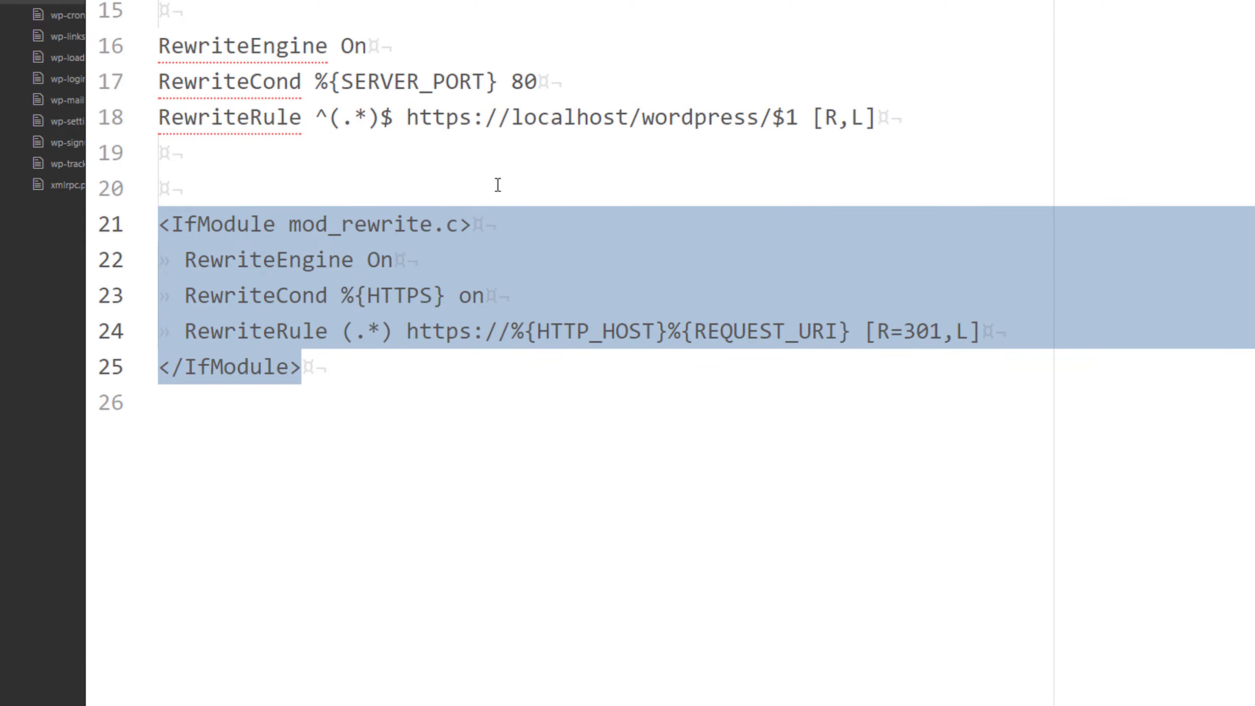
drag(925, 123, 380, 82)
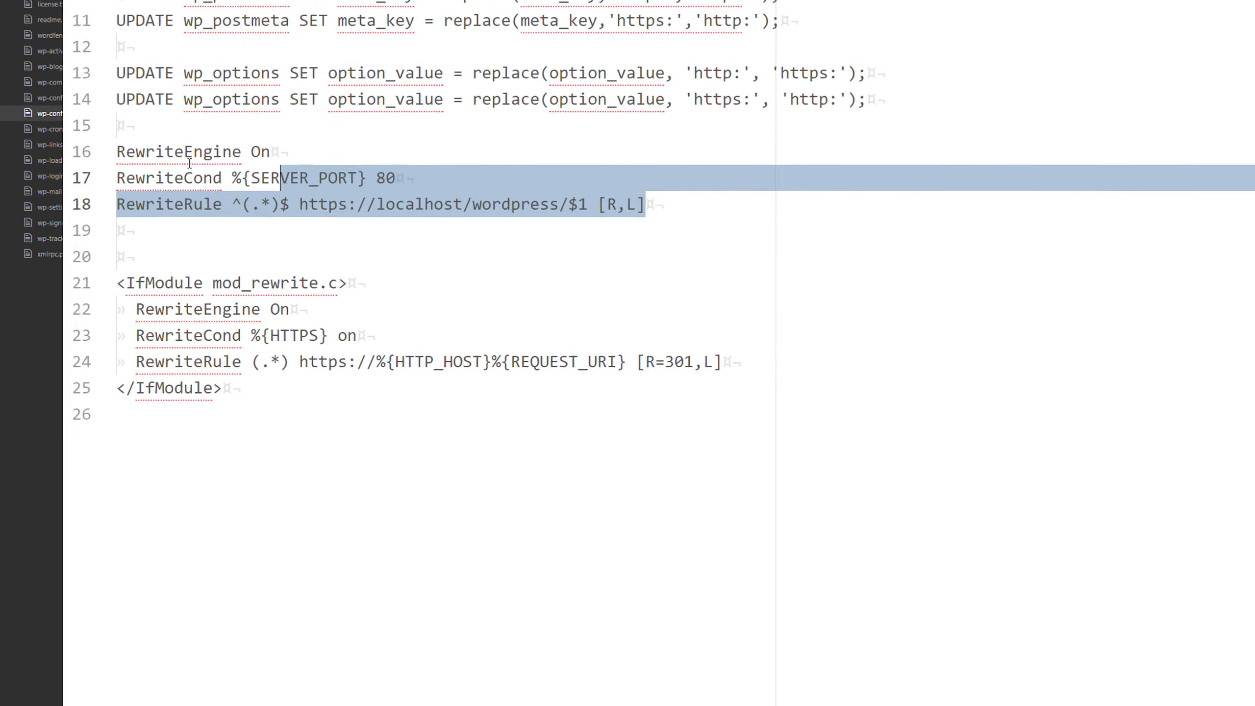
click(324, 272)
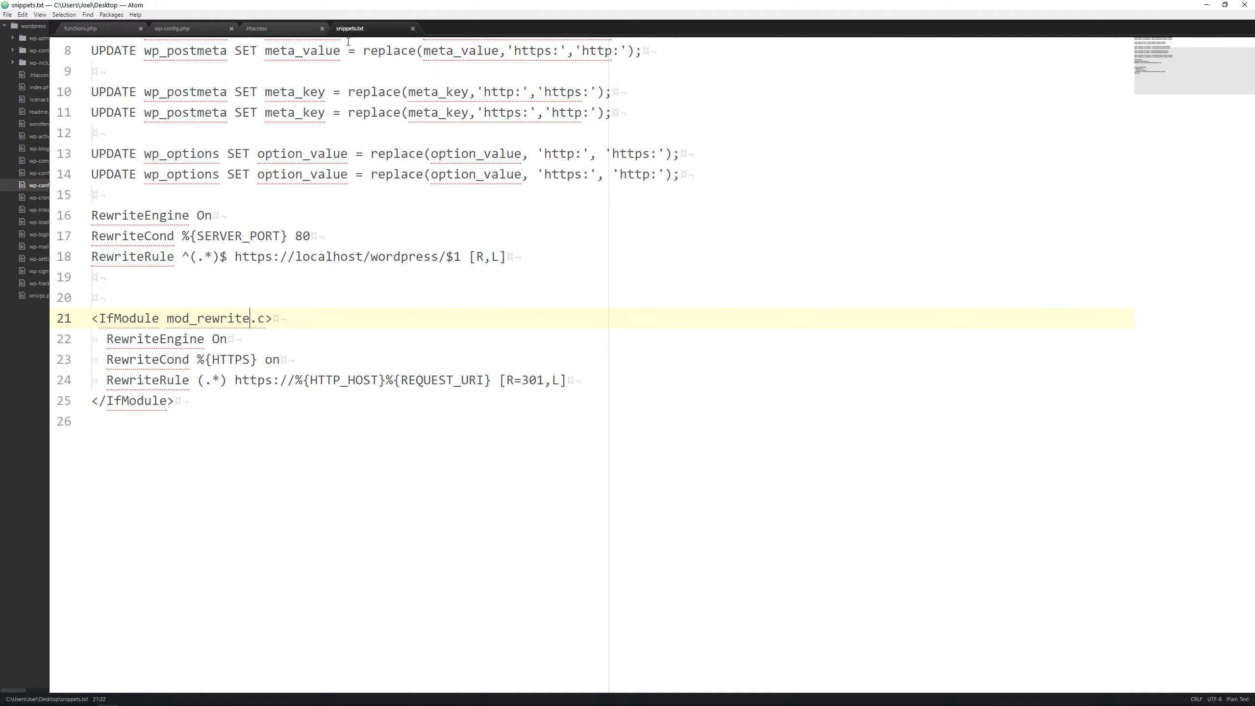
scroll(320, 196, up, 3)
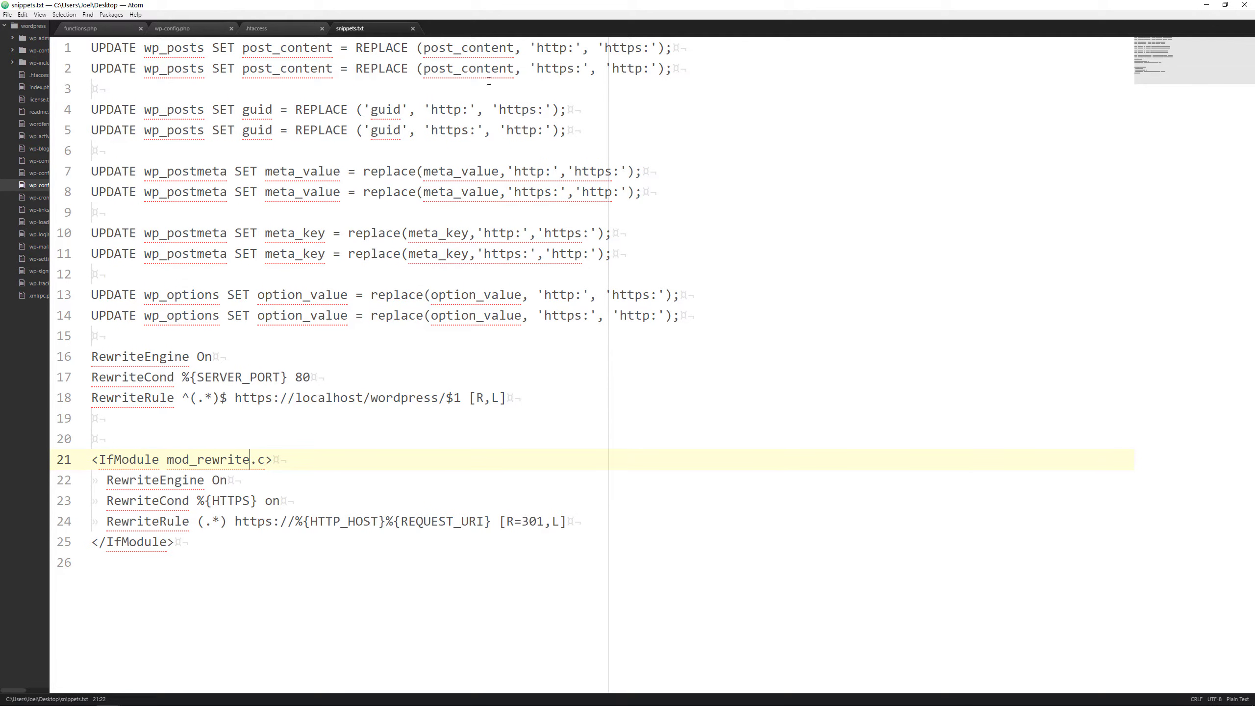
Look at wp-config.php again and highlight the commented-out ssl_image_urls code in functions.php.
click(172, 28)
click(312, 277)
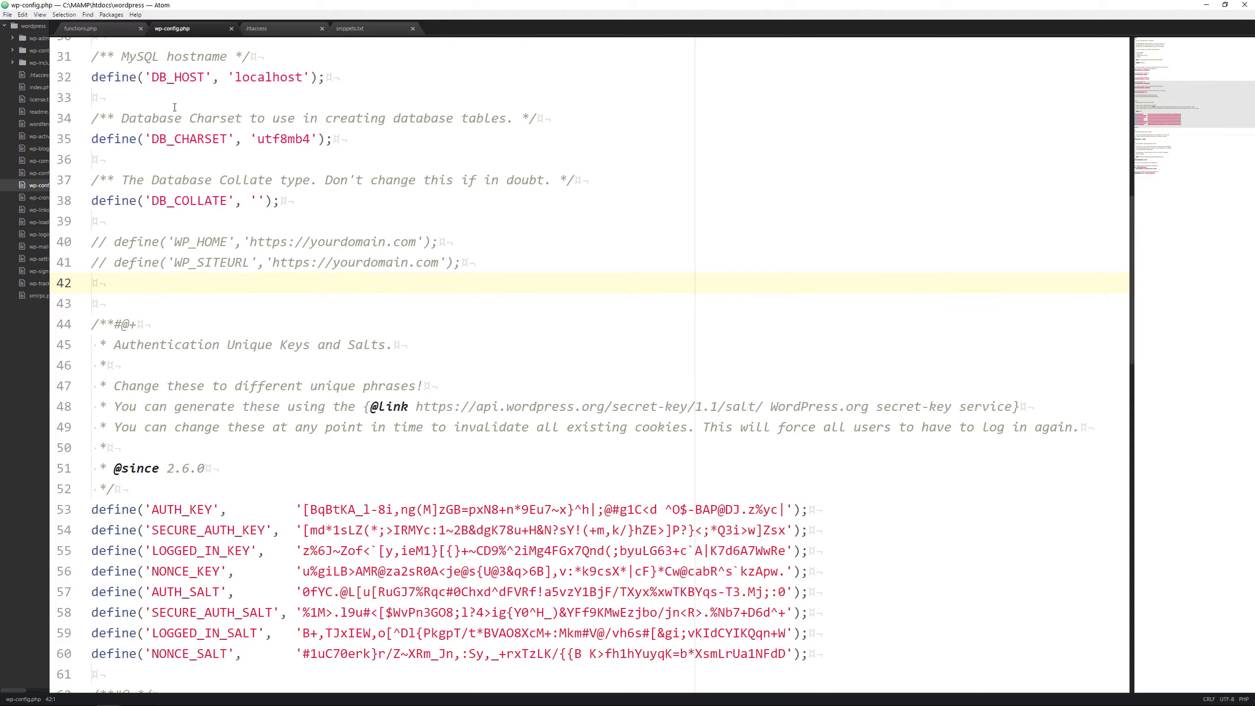
click(94, 31)
drag(617, 555, 130, 208)
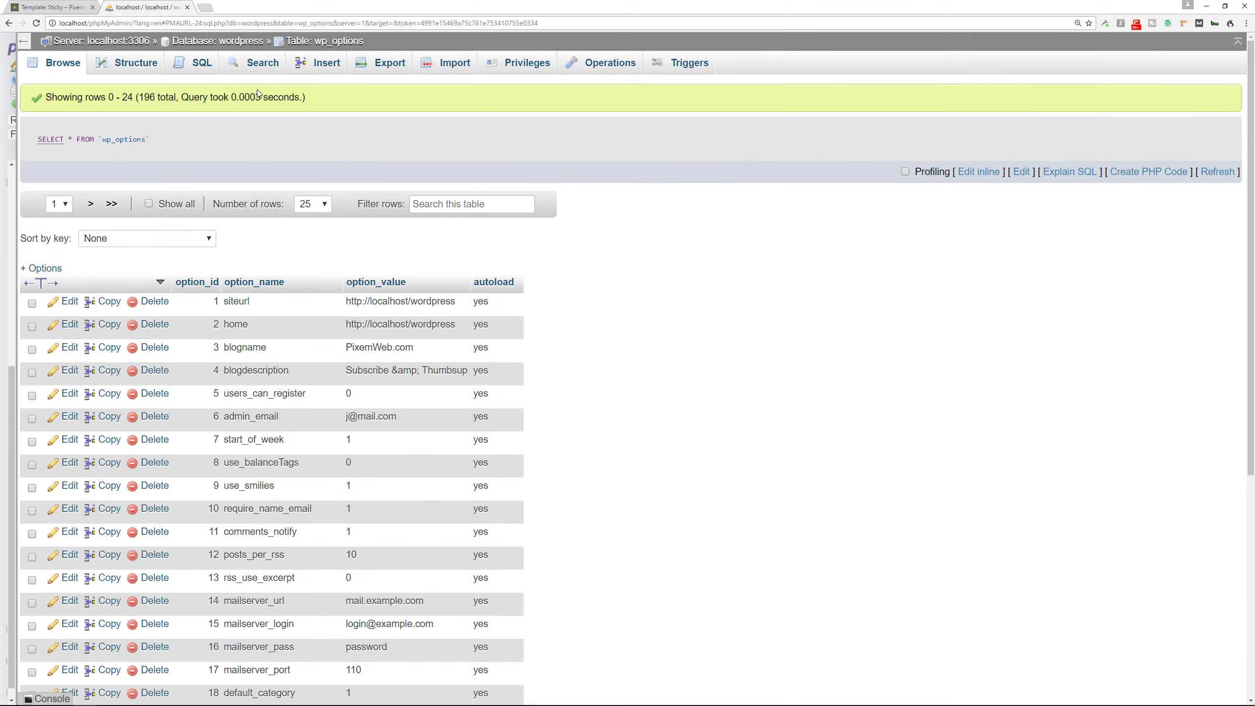
Switch to Chrome, reload the Template: Sticky post and return to functions.php in Atom.
click(65, 7)
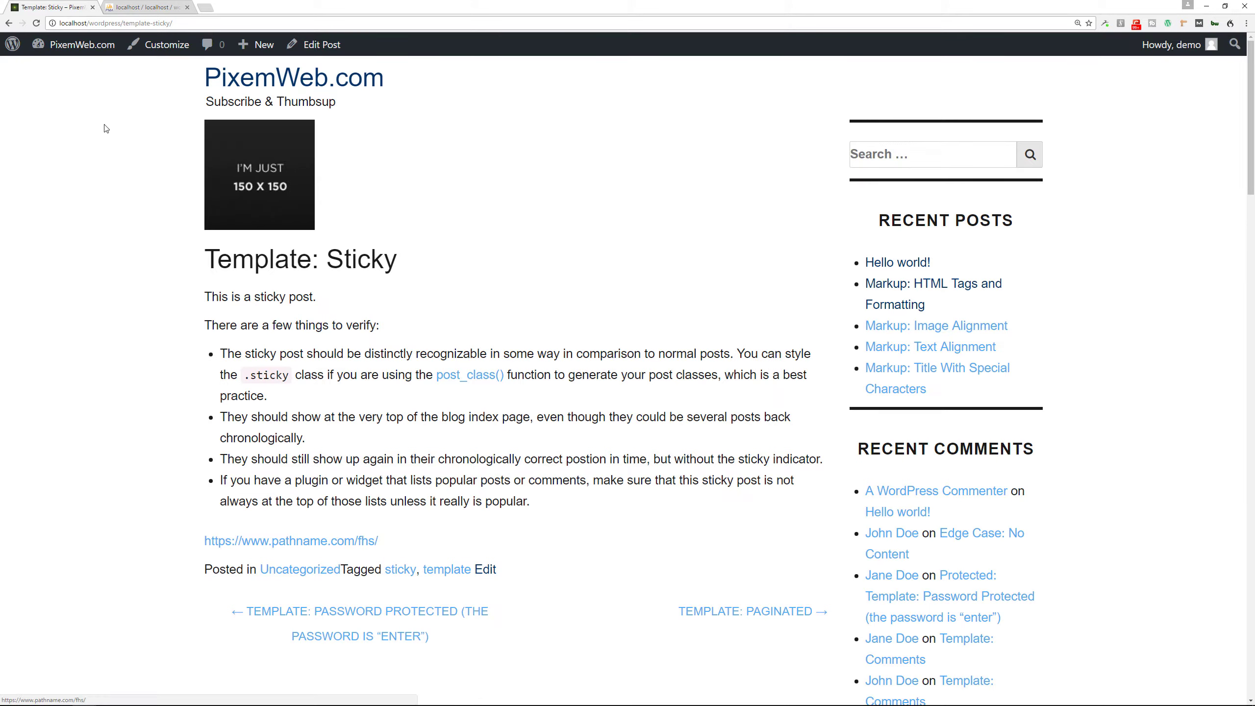
click(36, 23)
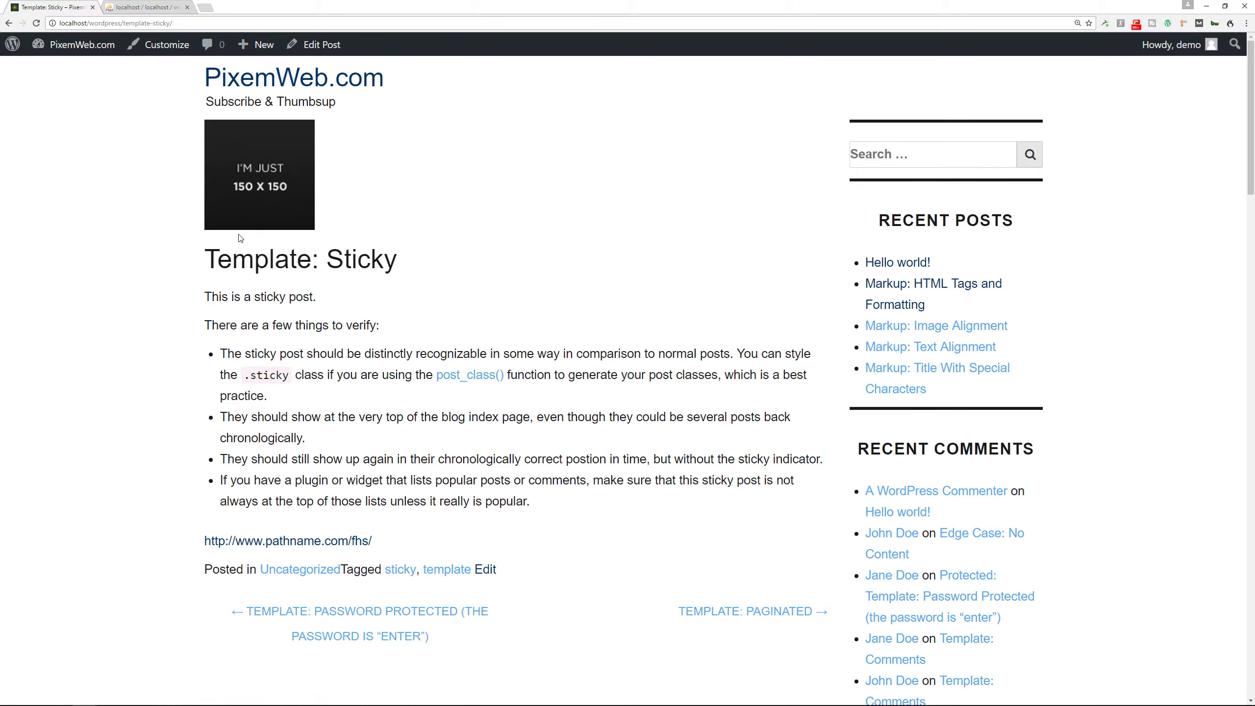
key(super+Tab)
click(703, 314)
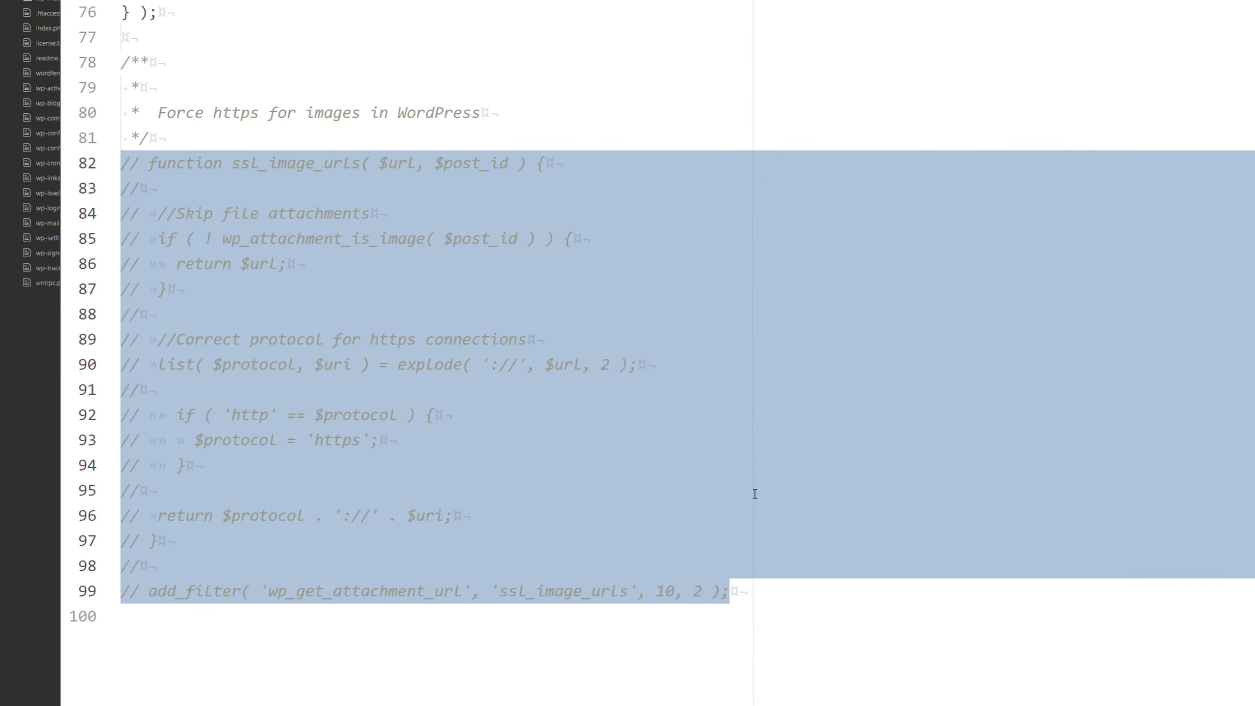
Uncomment the ssl_image_urls function and its wp_get_attachment_url add_filter line in functions.php.
scroll(791, 532, down, 1)
drag(763, 578, 127, 131)
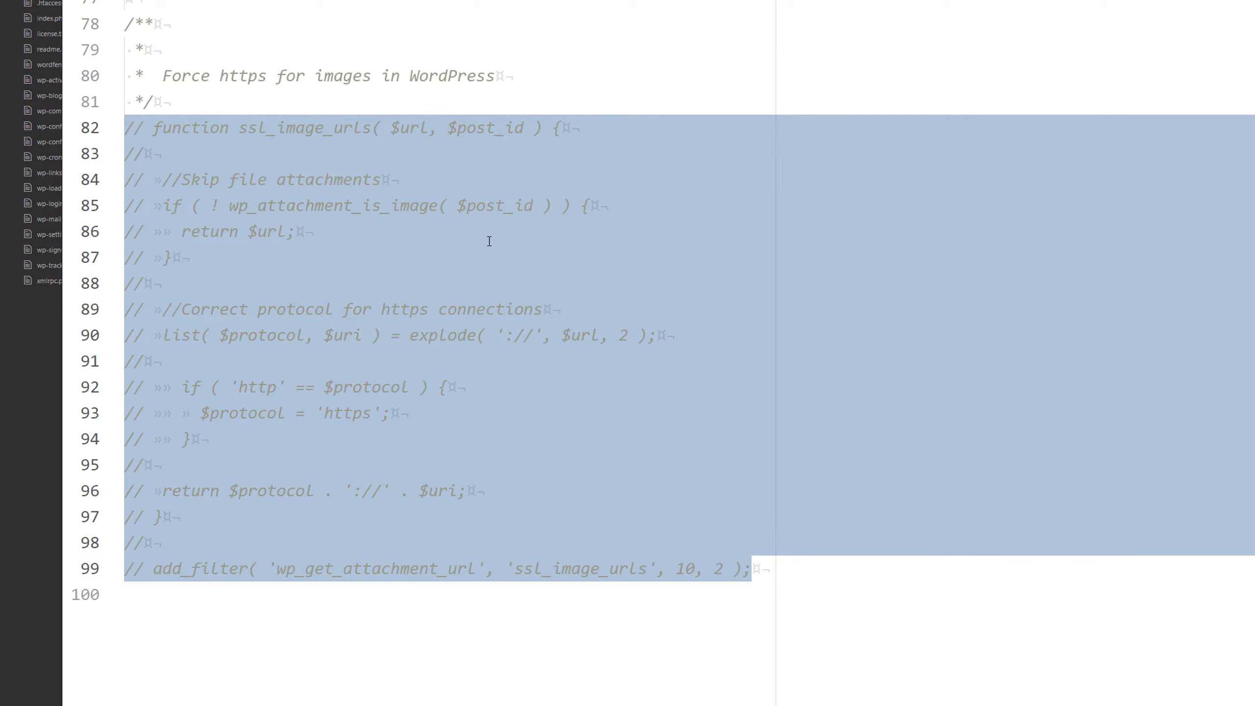
key(ctrl+slash)
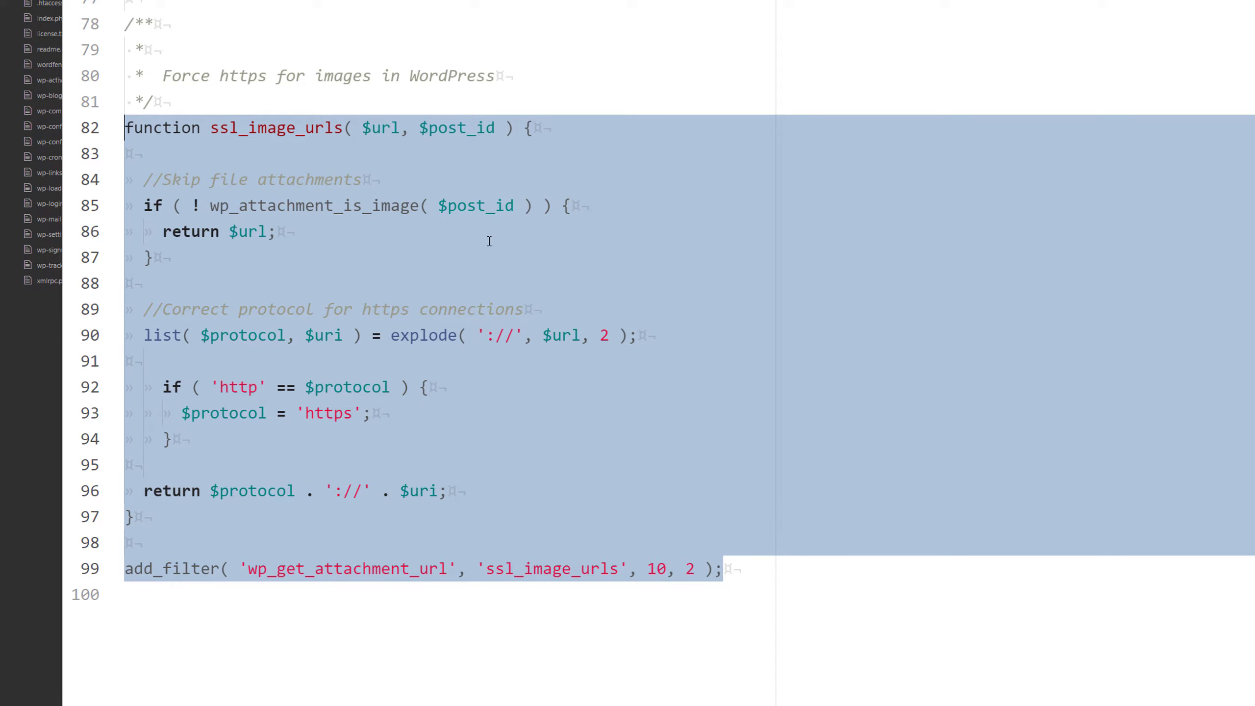
click(717, 252)
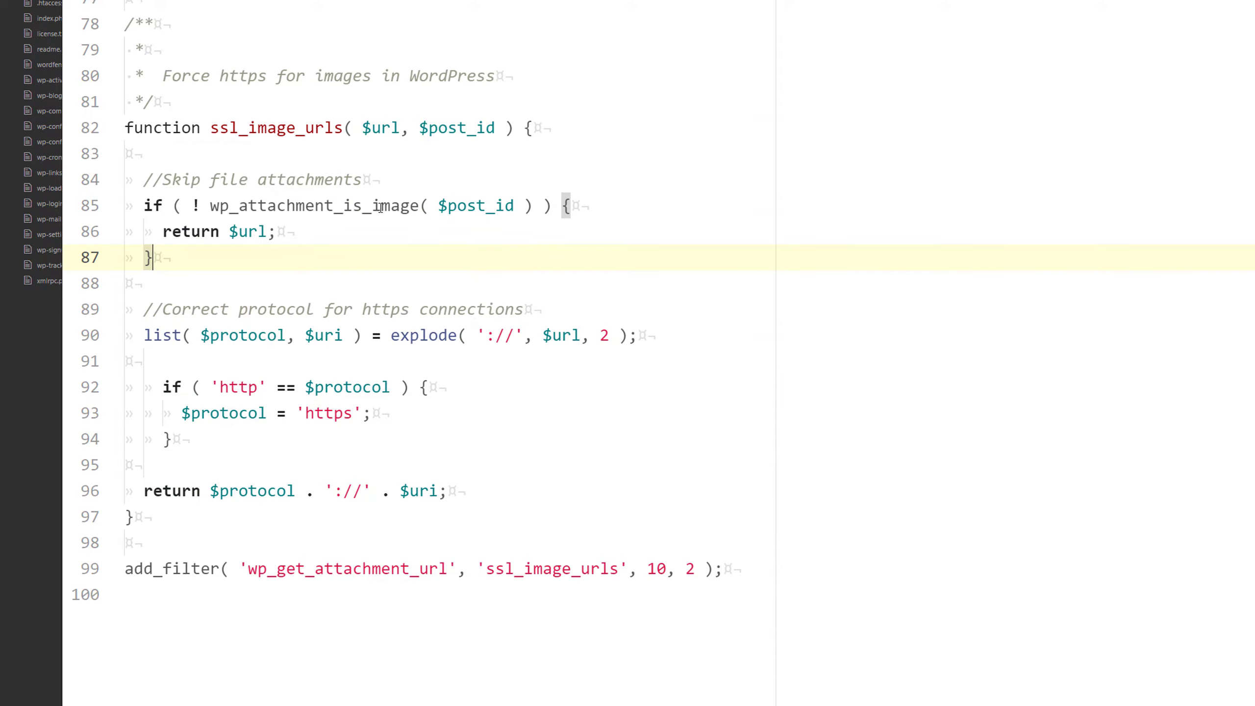
scroll(257, 307, down, 1)
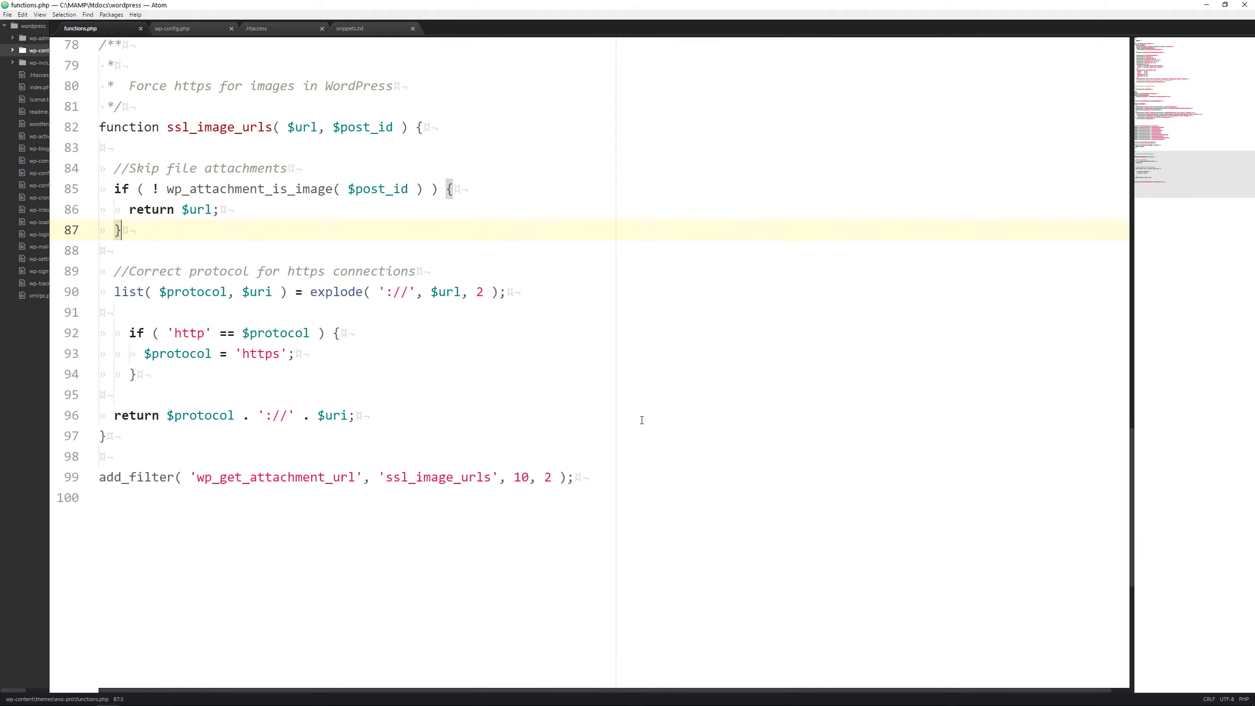
In Chrome, reload the Template: Sticky post, inspect the post thumbnail's image source in the developer tools and close them.
key(alt+Tab)
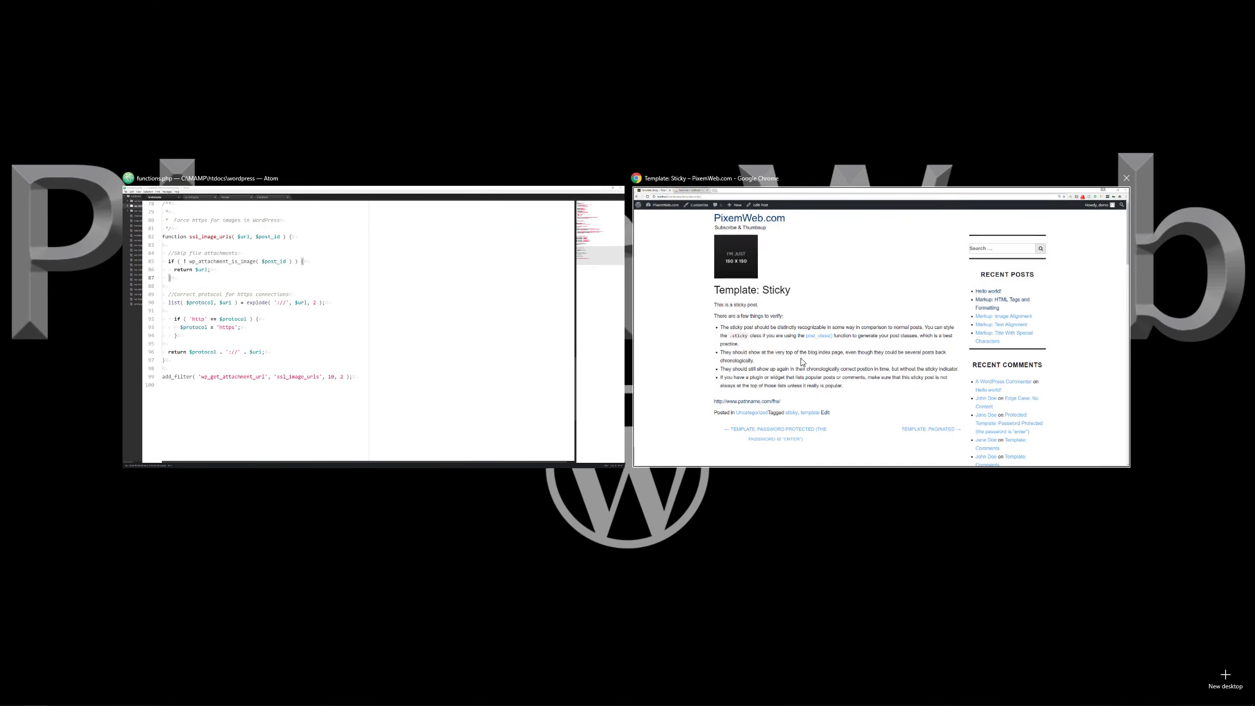
key(F5)
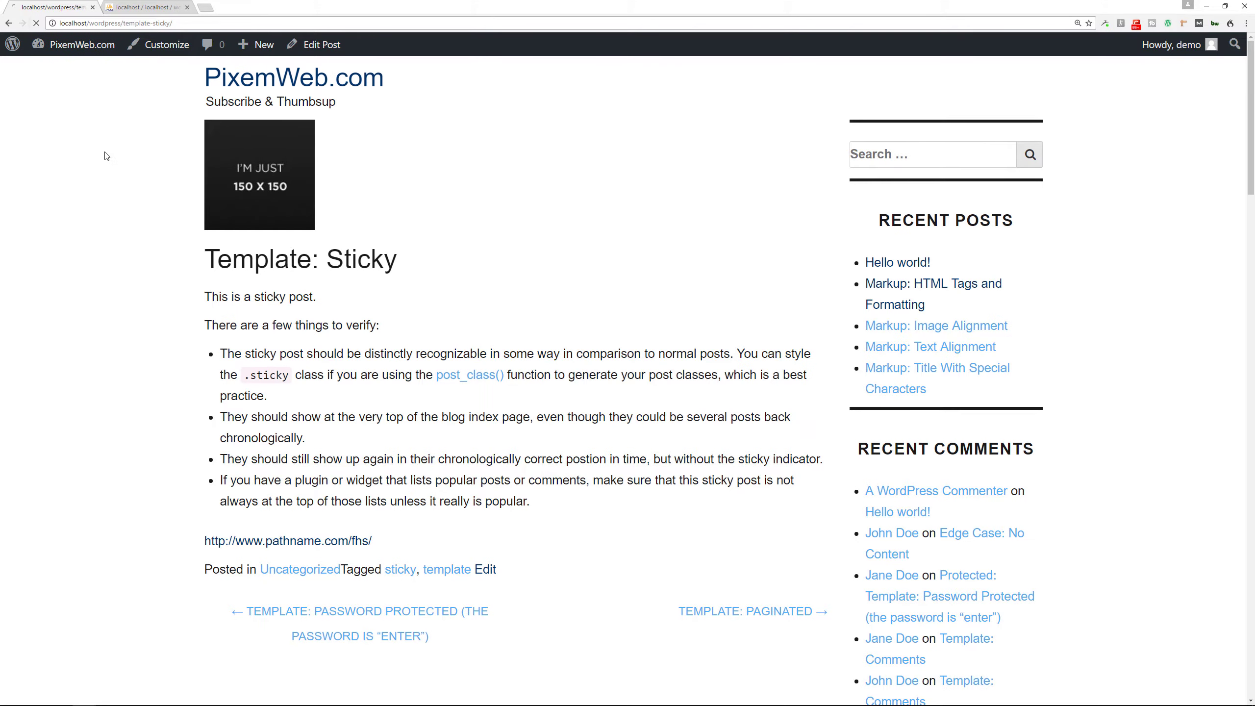
right_click(265, 153)
click(292, 208)
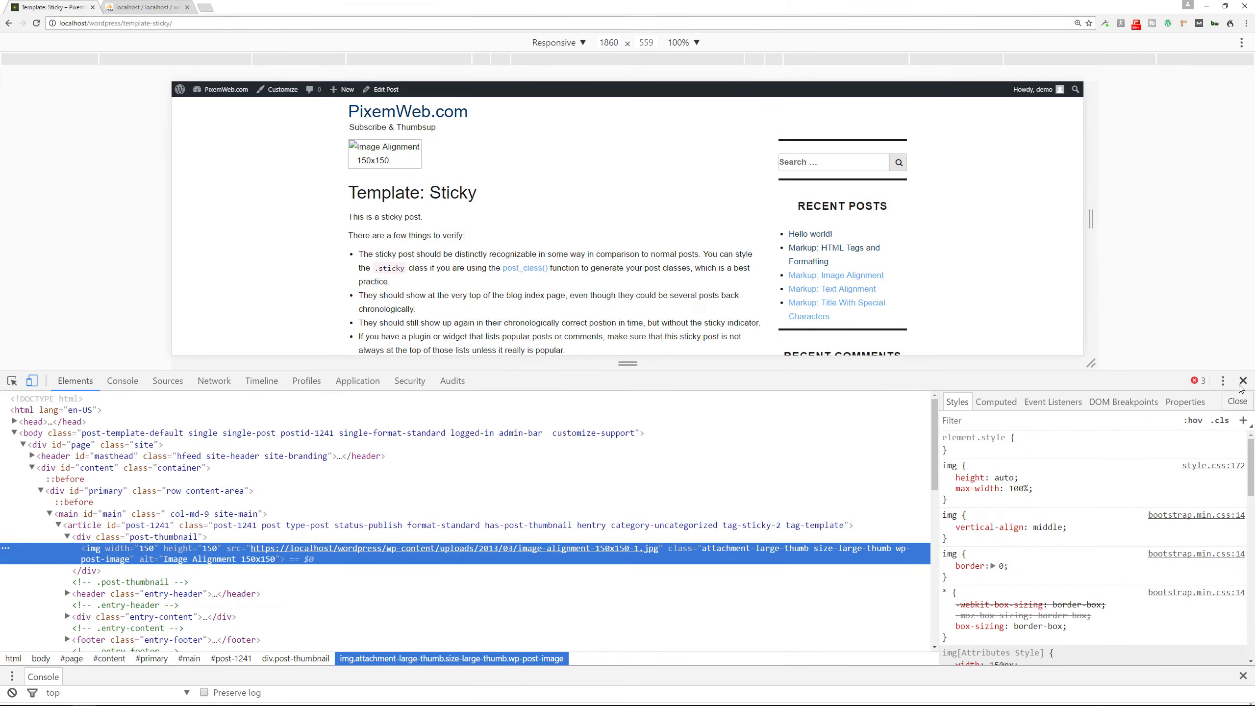
click(1243, 381)
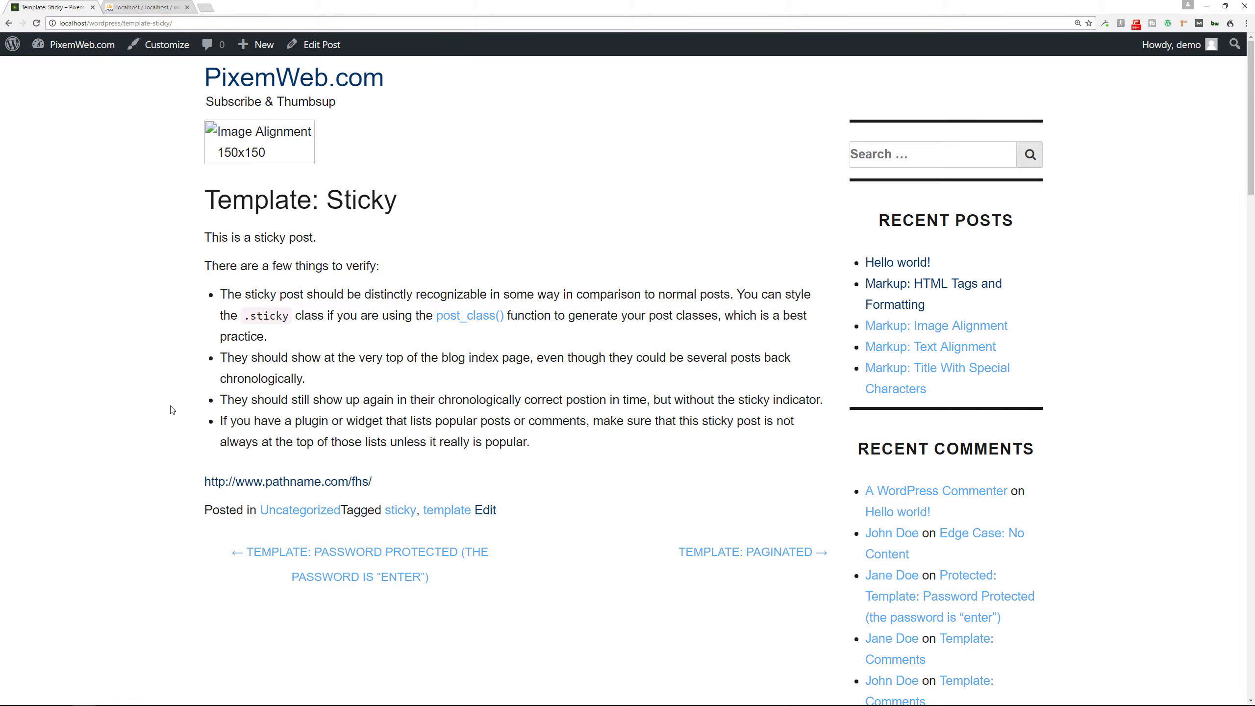
In Atom, comment out the ssl_image_urls function and its wp_get_attachment_url add_filter line in functions.php and save the file.
key(alt+Tab)
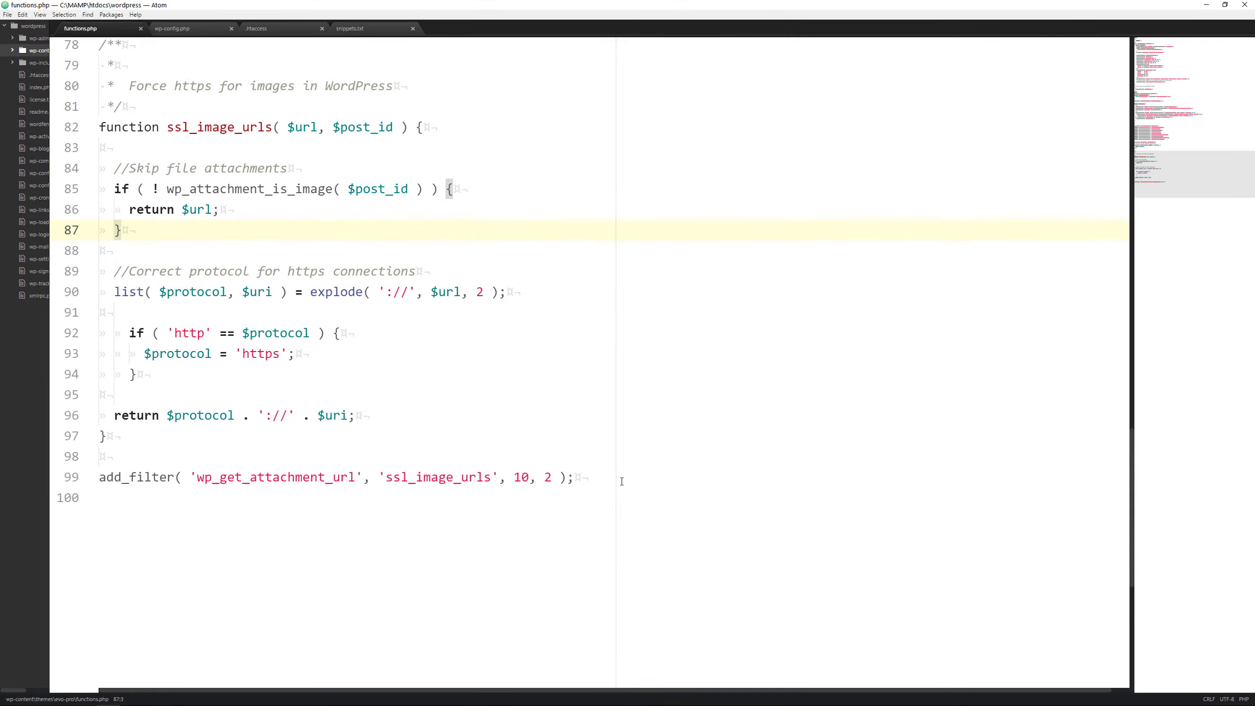
drag(622, 481, 83, 137)
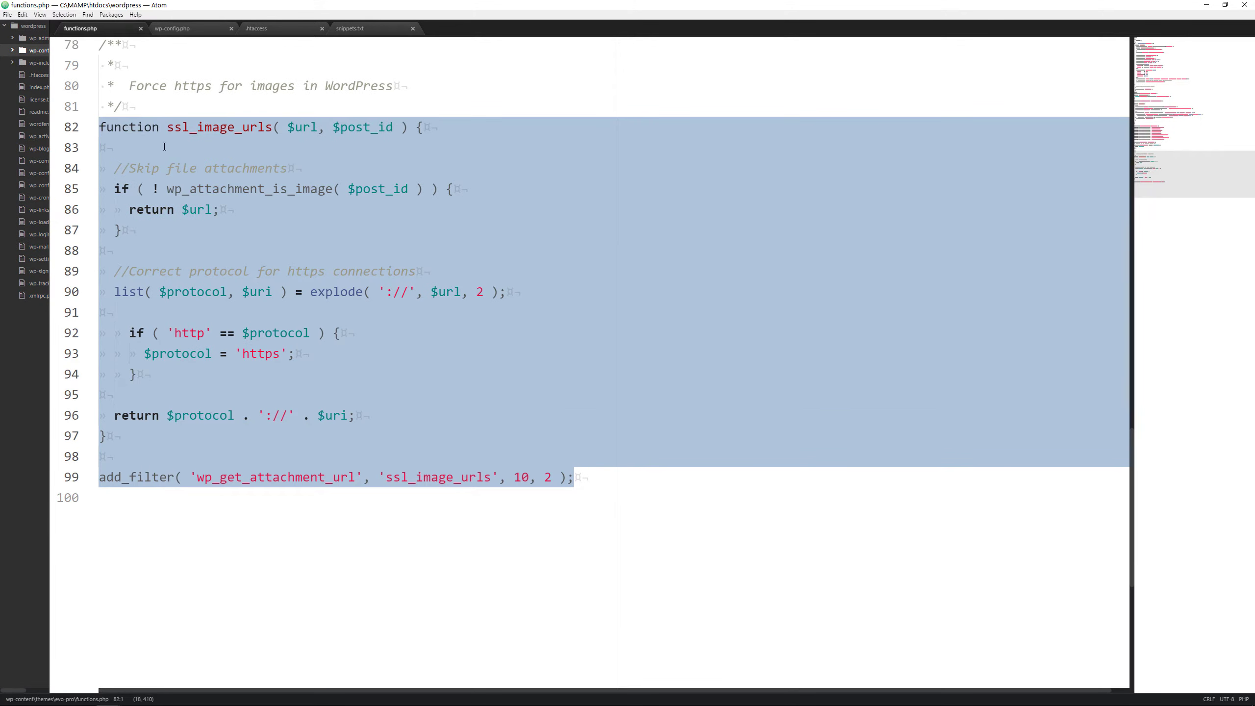
key(ctrl+slash)
key(ctrl+s)
Return to Chrome, reload the Template: Sticky post, inspect its thumbnail's image source in the developer tools and close them.
key(alt+Tab)
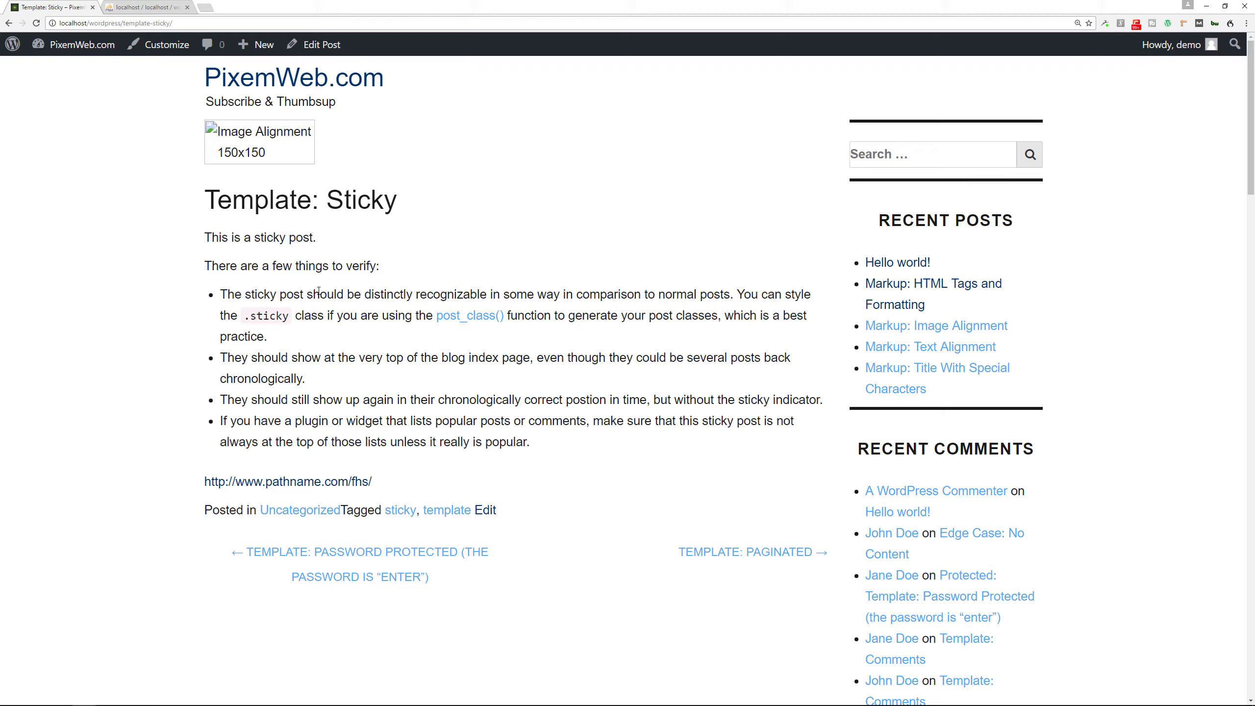
key(F5)
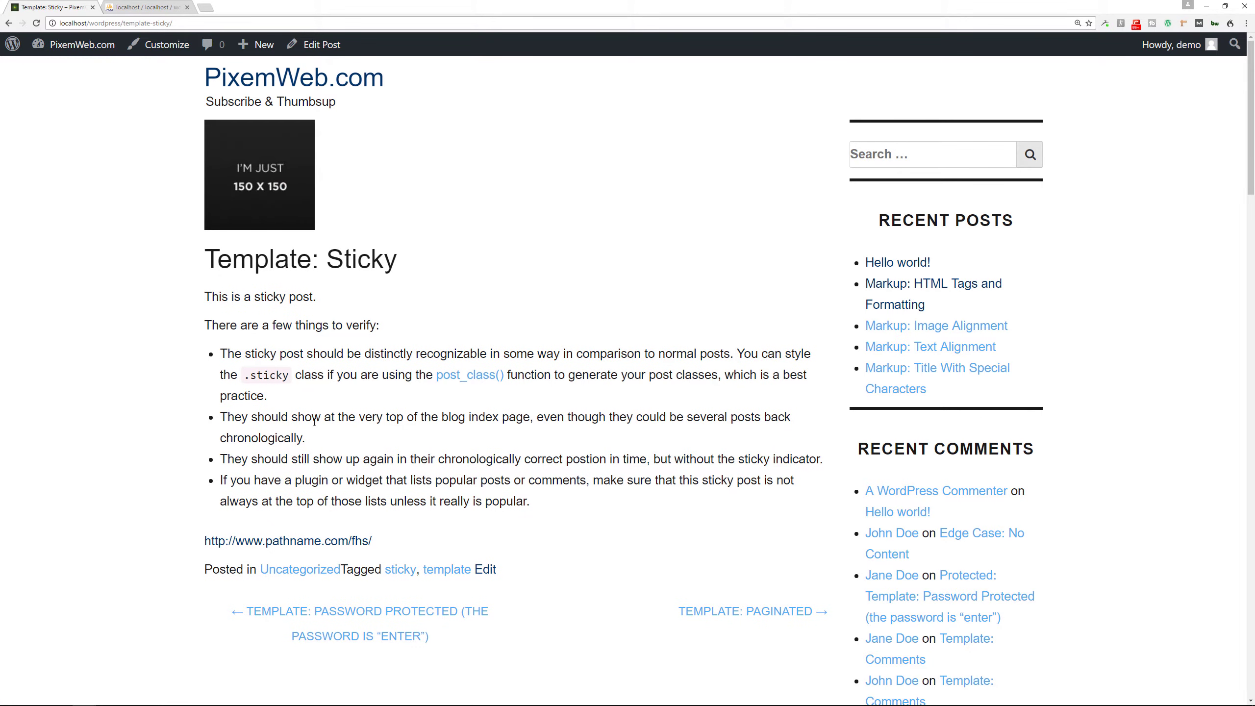
right_click(268, 197)
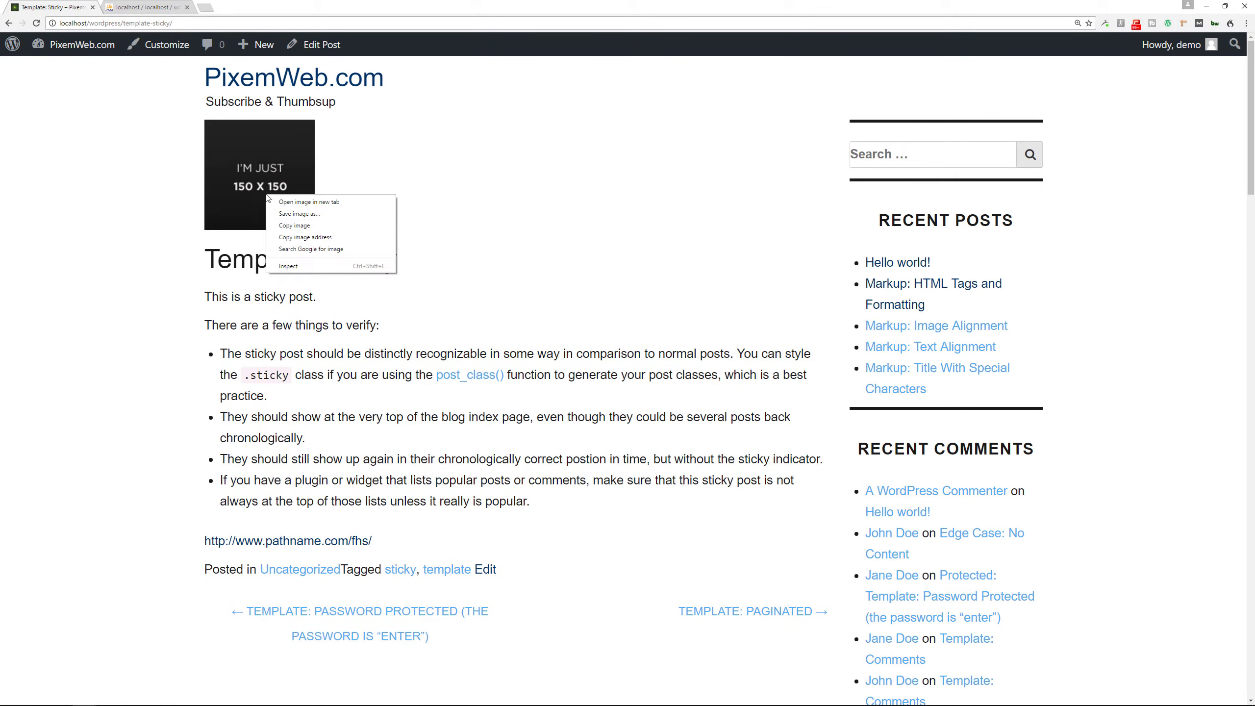
click(288, 266)
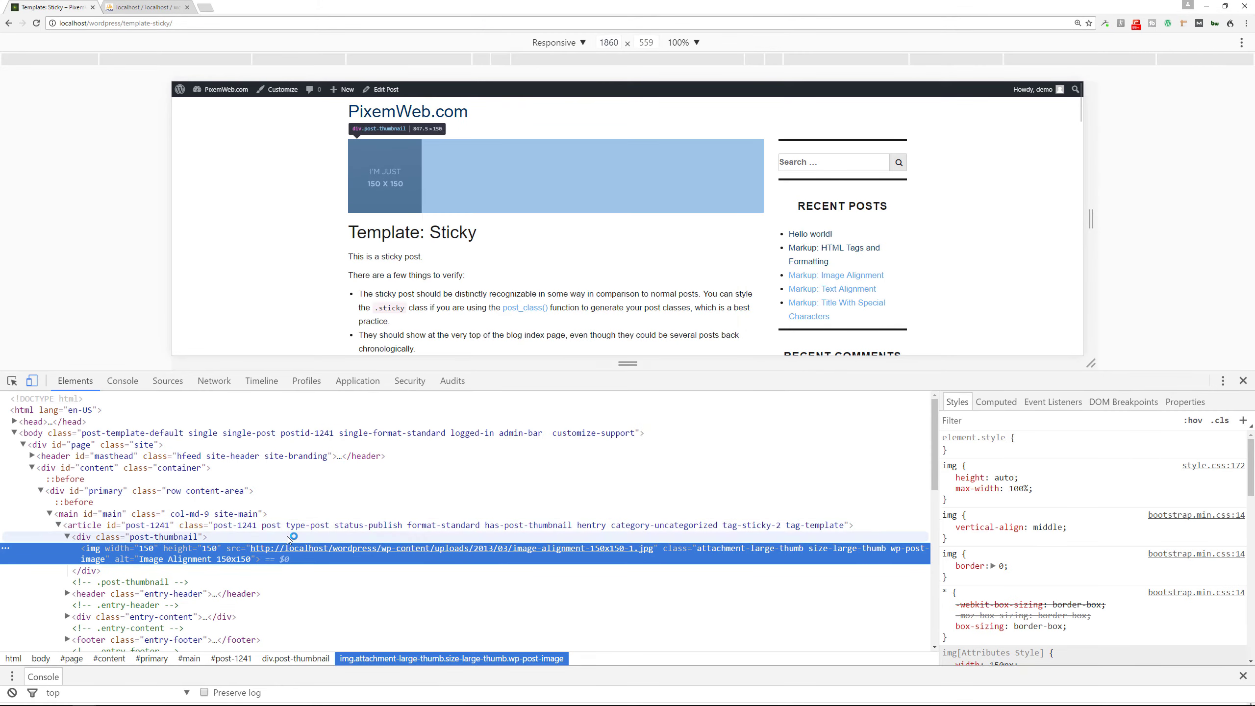
click(1244, 381)
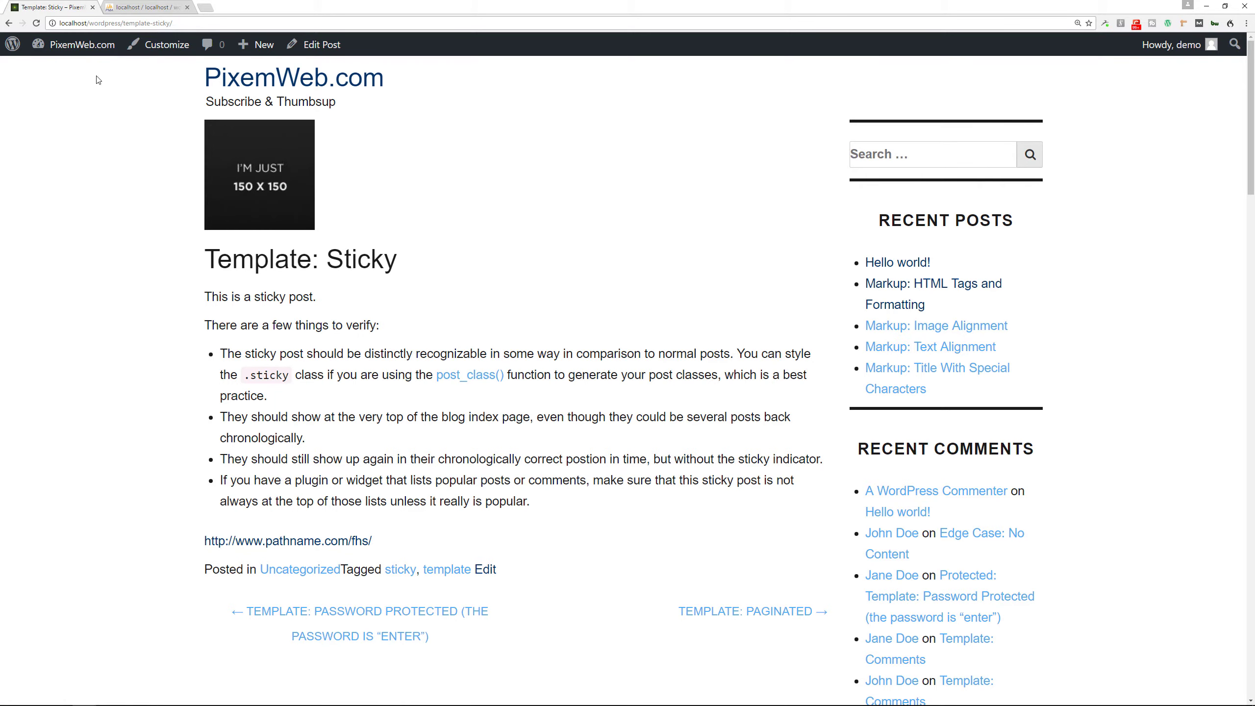
Go to the WordPress dashboard and open the list of installed plugins.
mouse_move(74, 45)
click(63, 71)
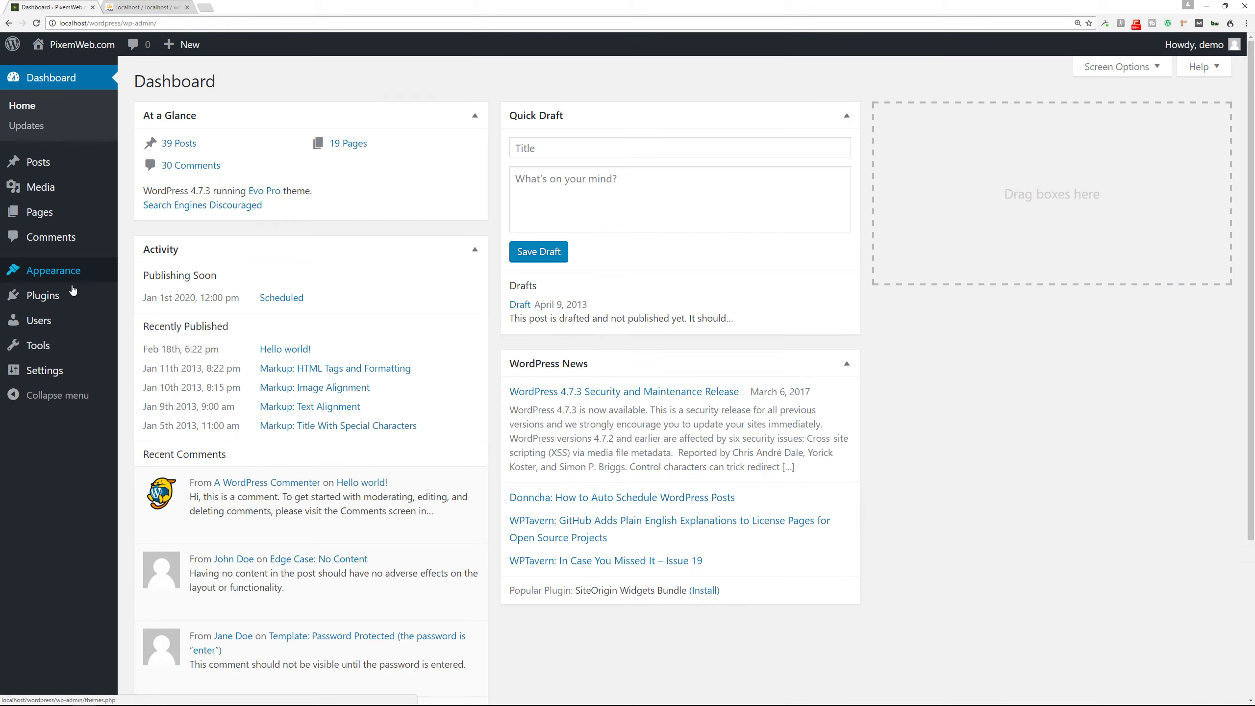
mouse_move(74, 294)
click(149, 302)
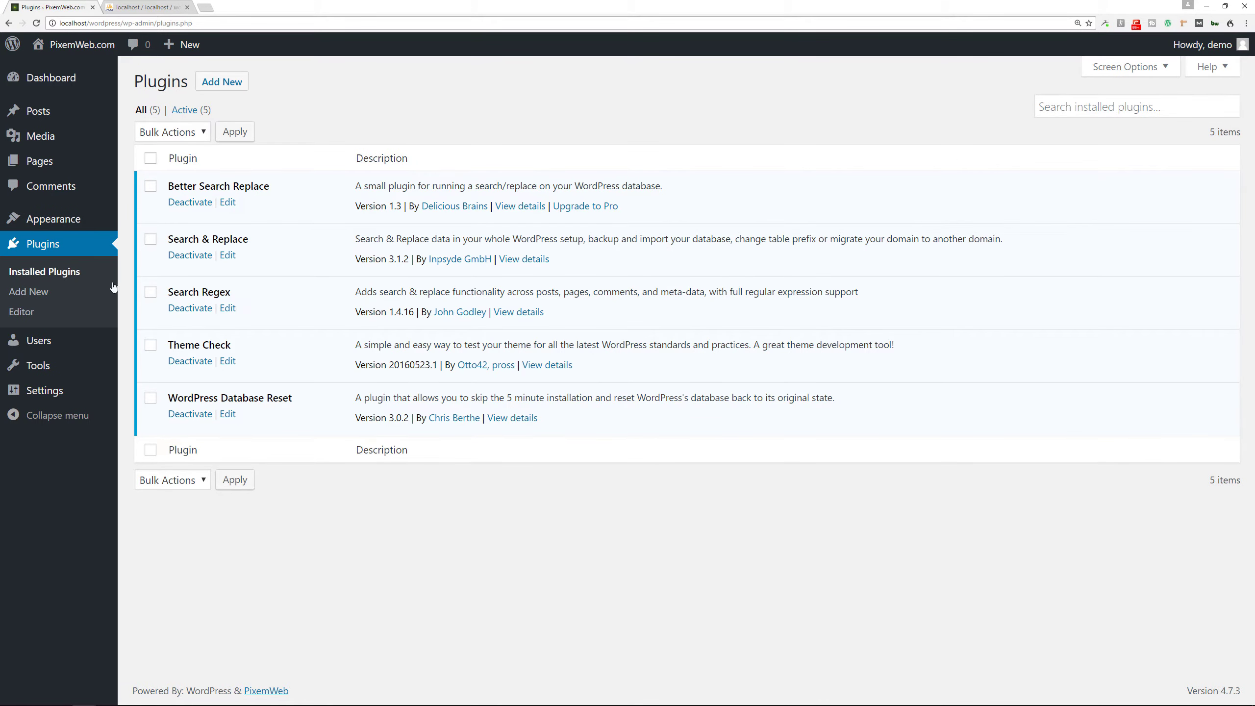
Search the plugin directory for "search and replace".
click(40, 291)
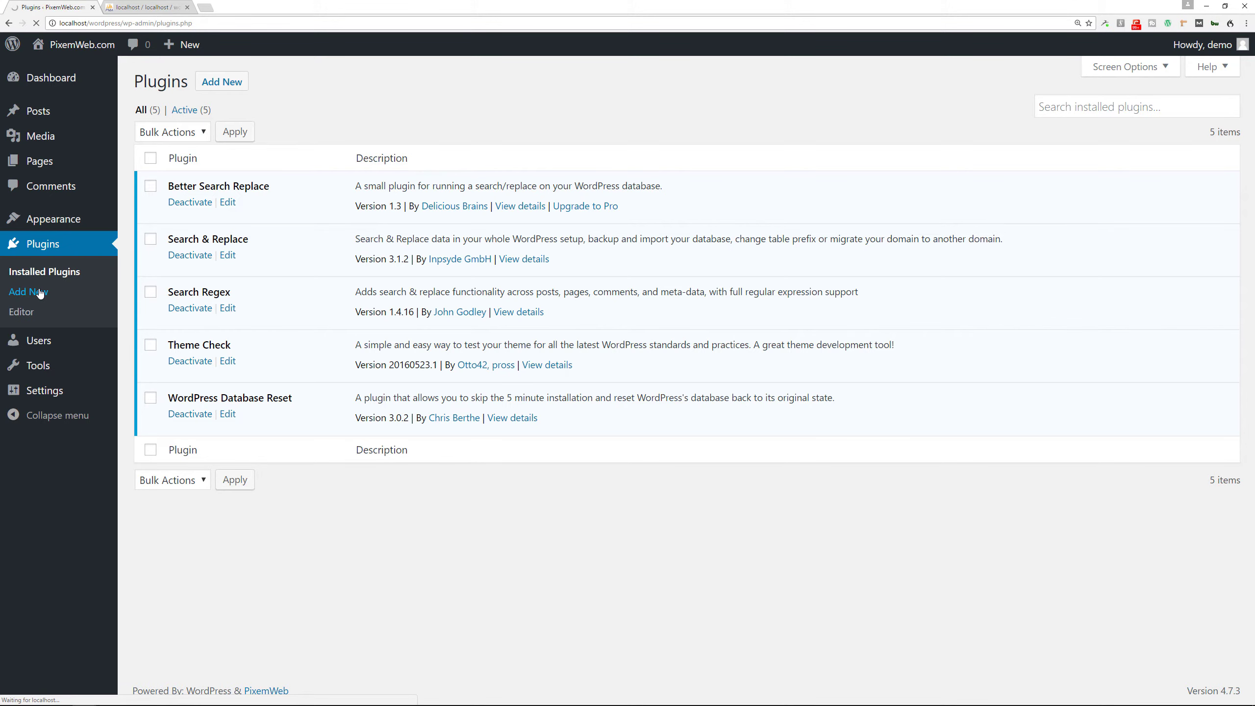
click(1069, 124)
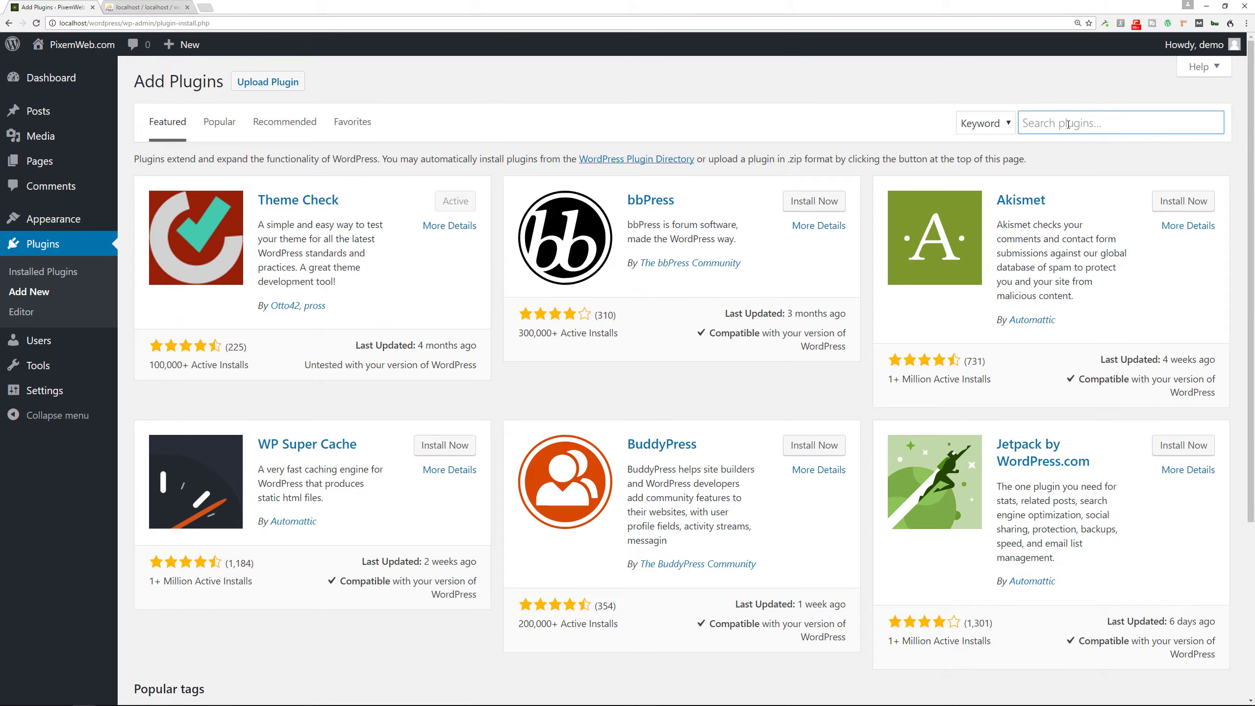
text(search and replace)
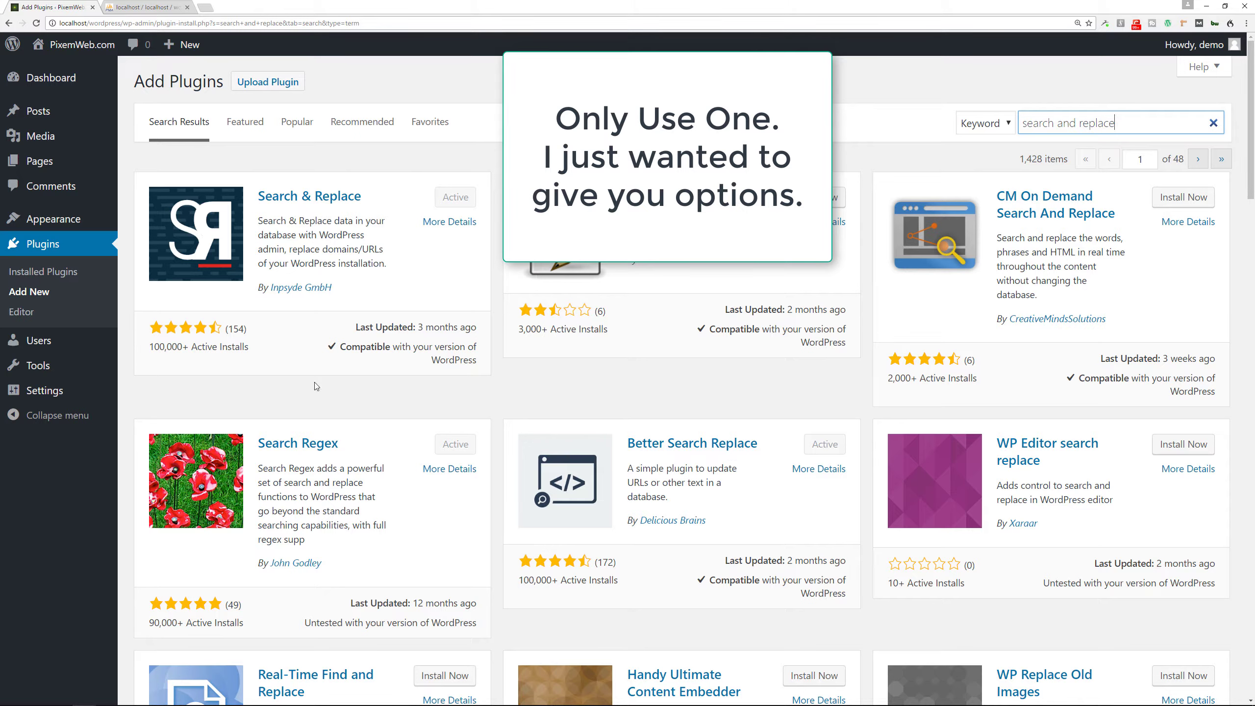
Open the Search & Replace tool and set it to replace http: with https: in all tables.
mouse_move(37, 369)
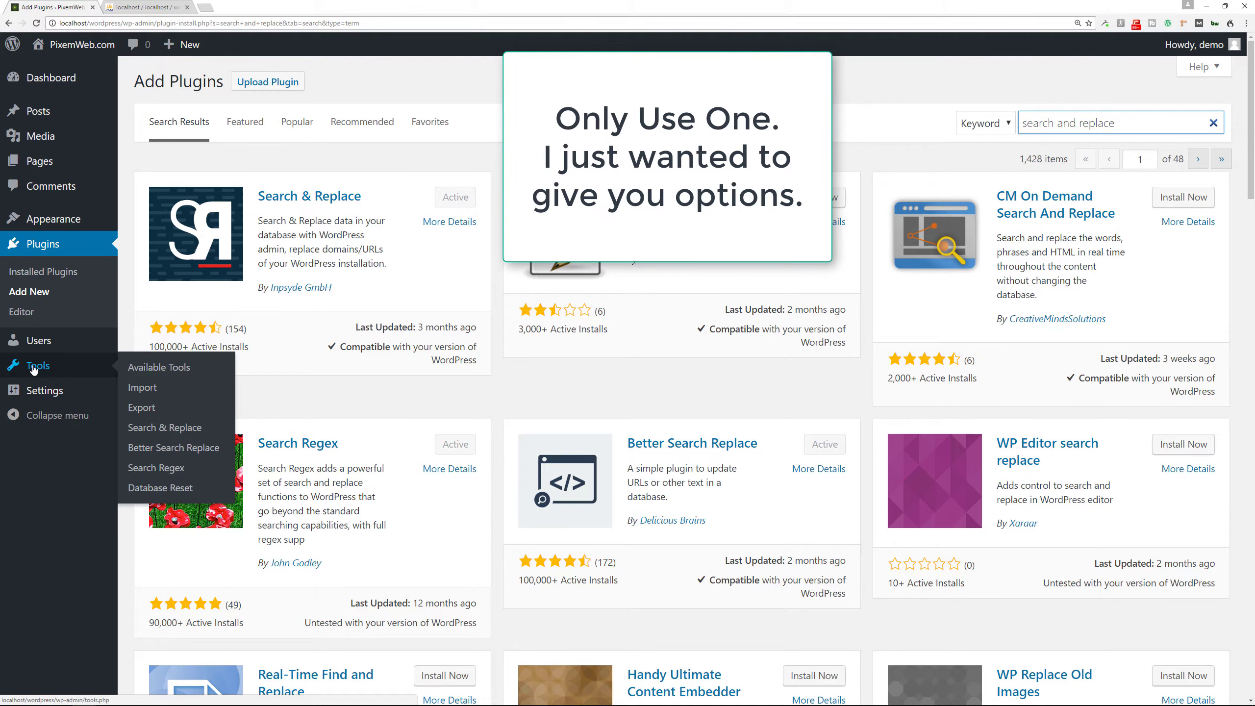
click(154, 430)
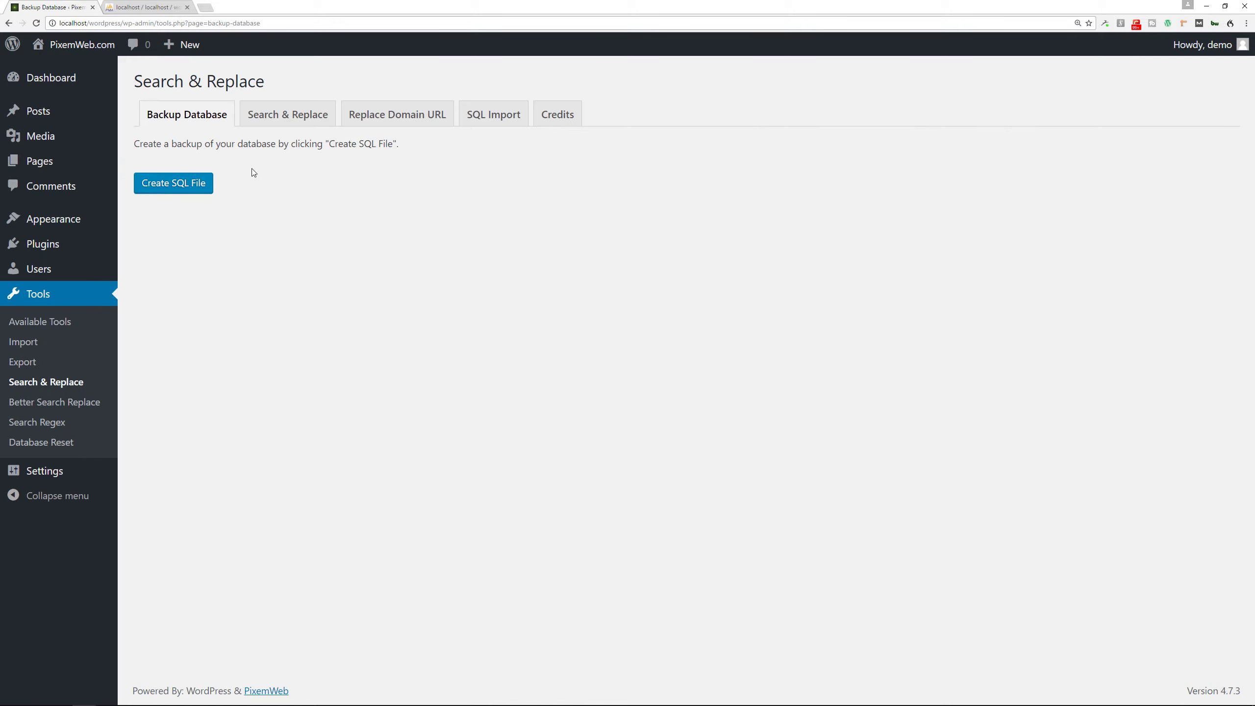
click(299, 119)
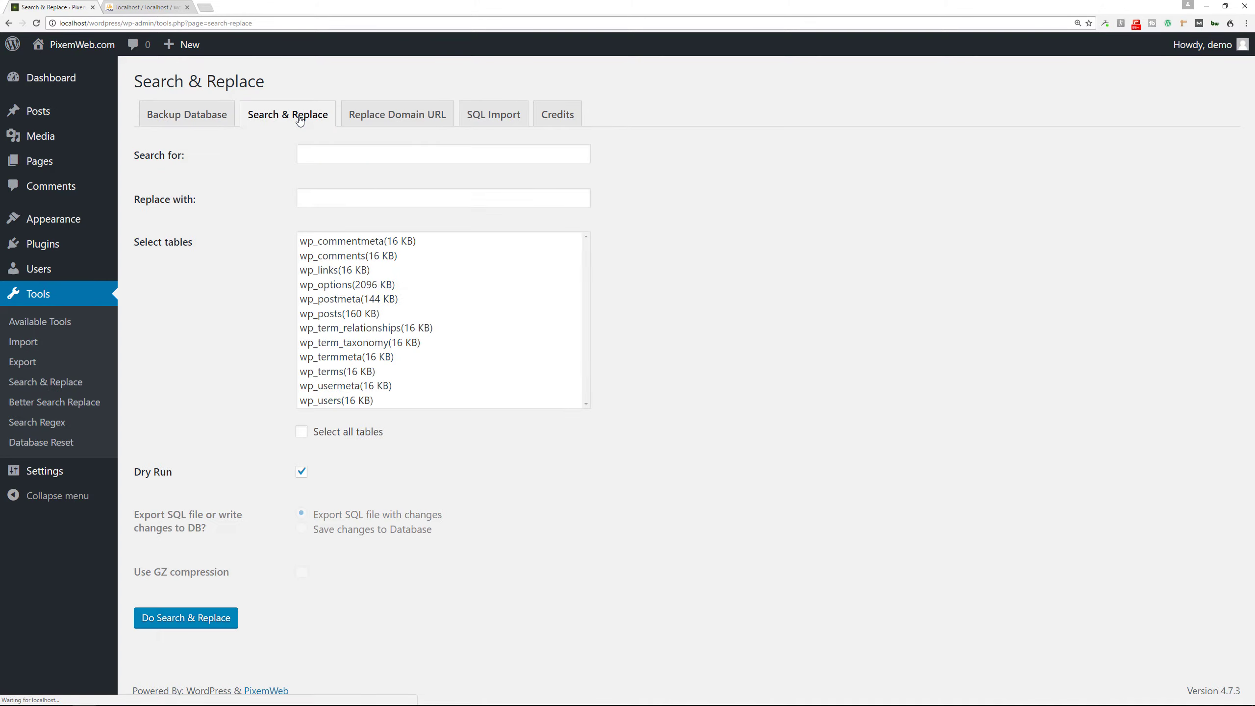
click(359, 153)
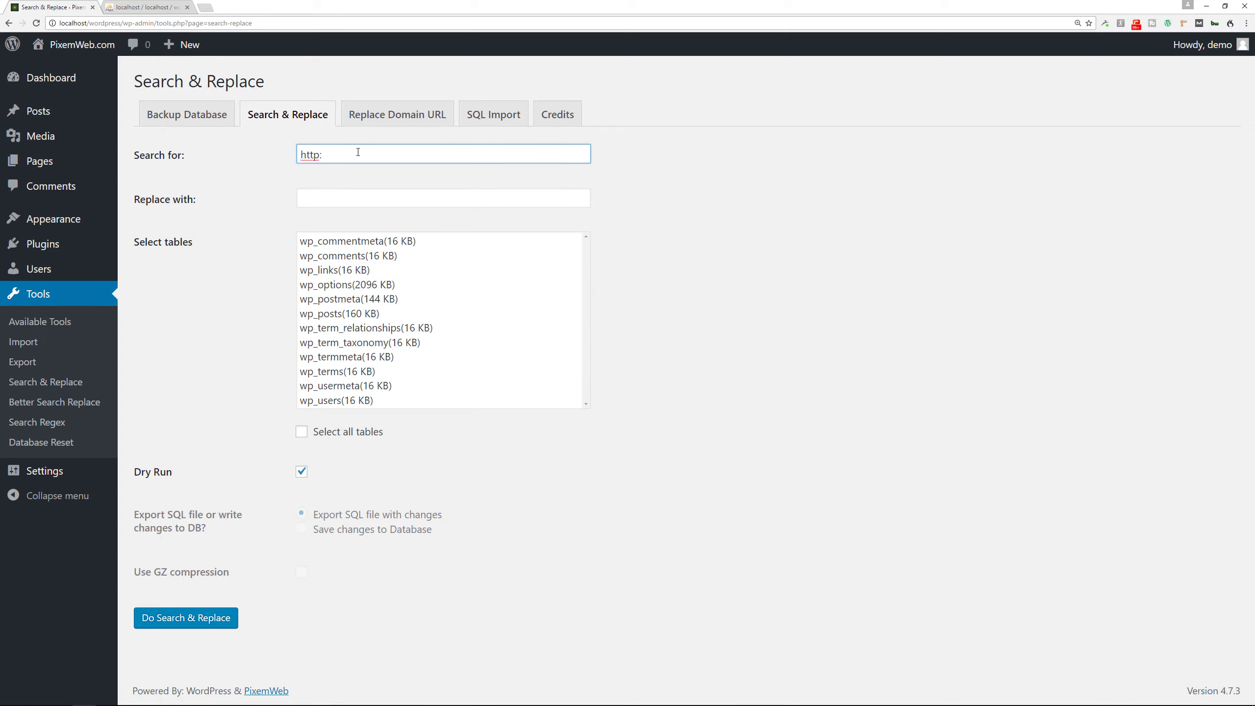
click(372, 195)
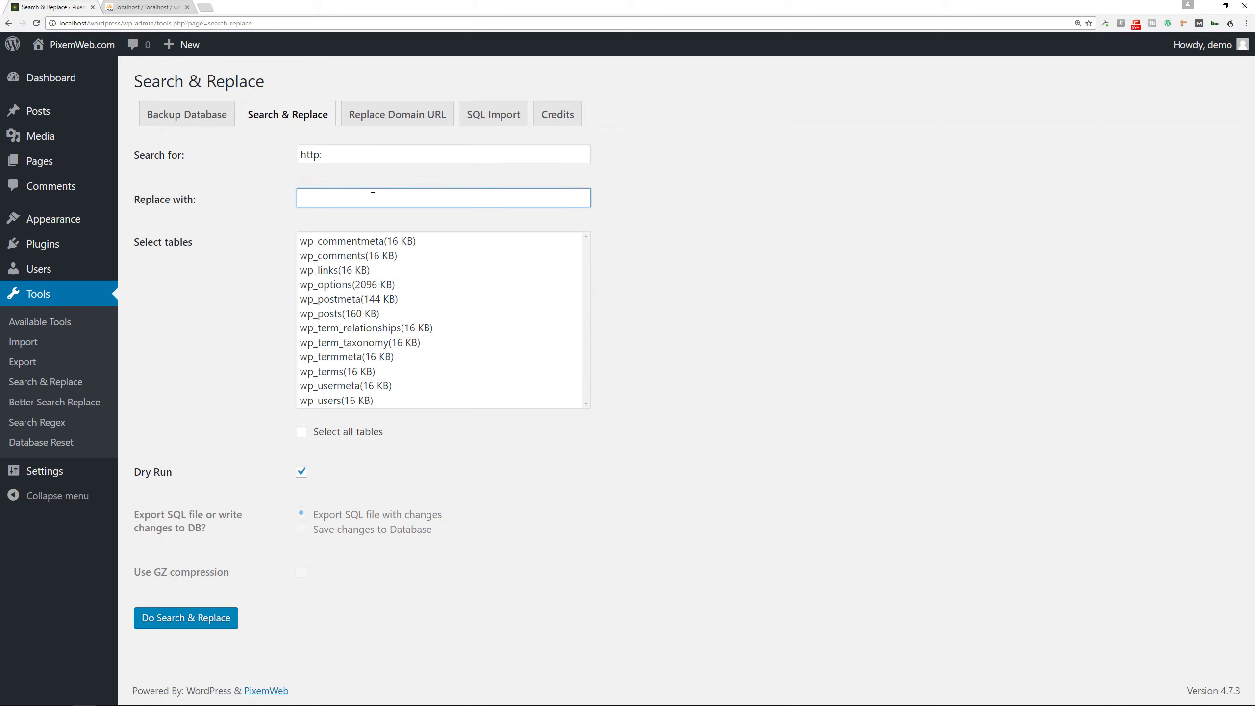
text(https:)
click(301, 432)
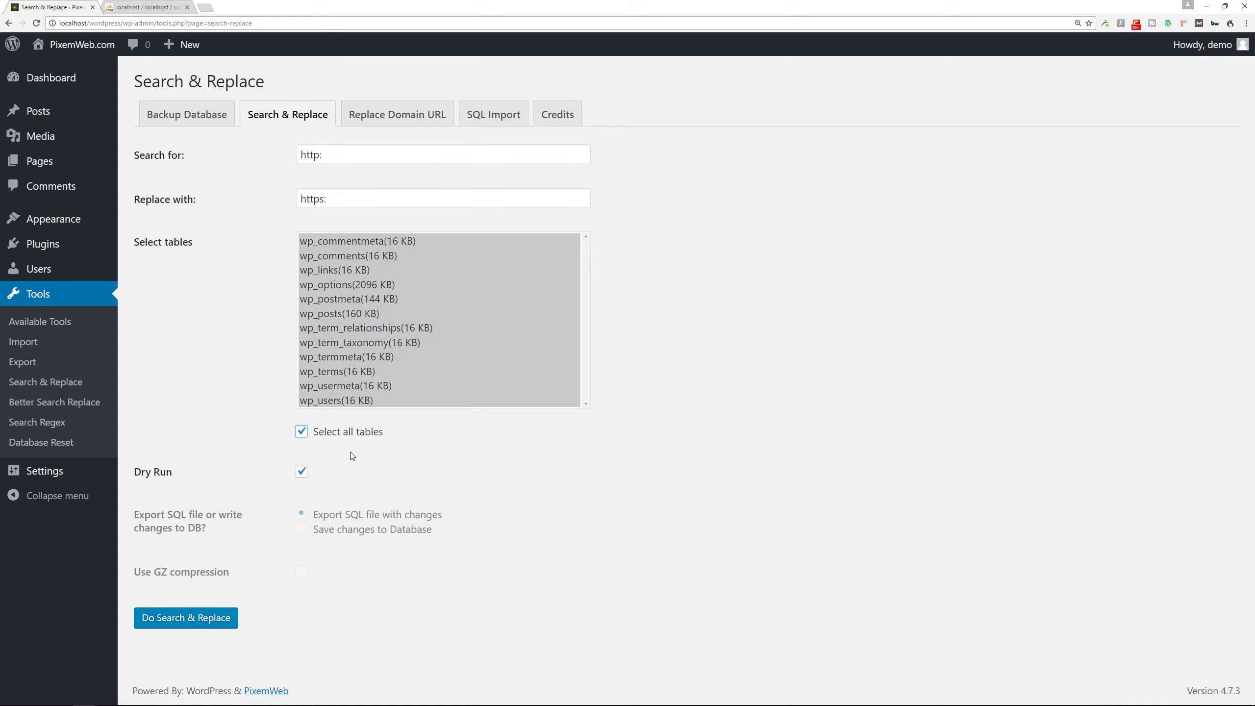
Turn off Dry Run, choose Save changes to Database and run the search and replace.
click(302, 472)
click(314, 532)
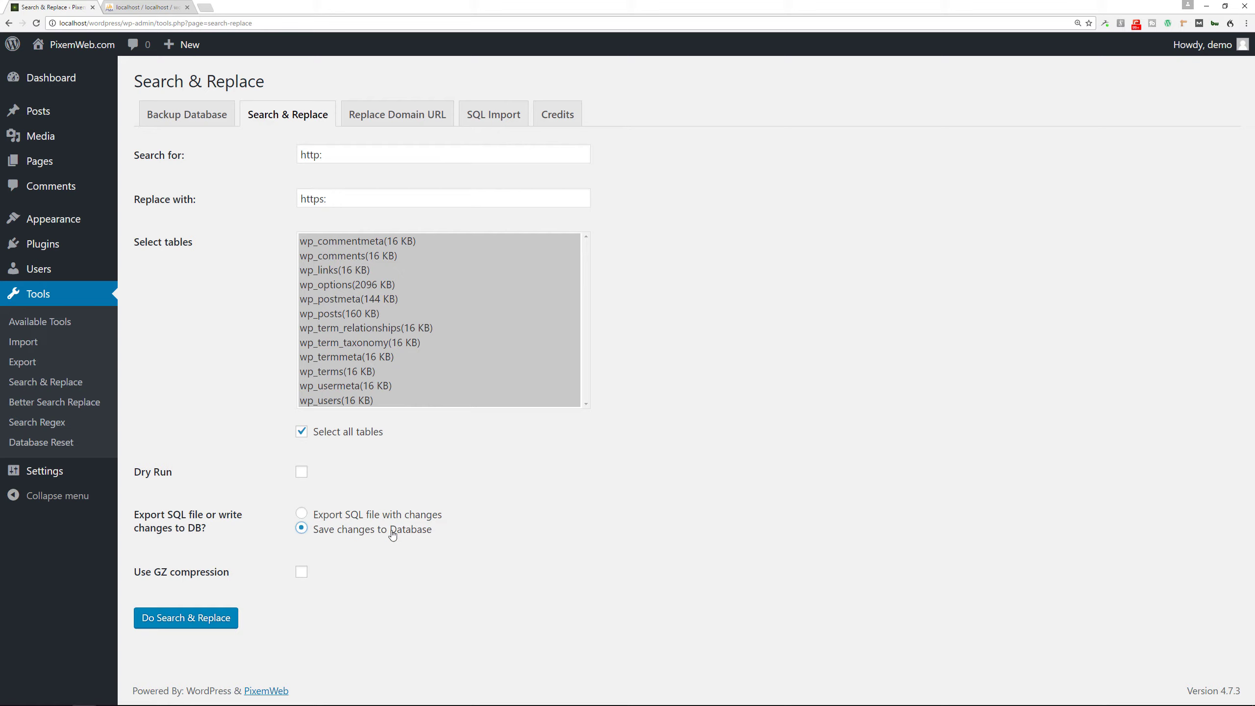
click(190, 619)
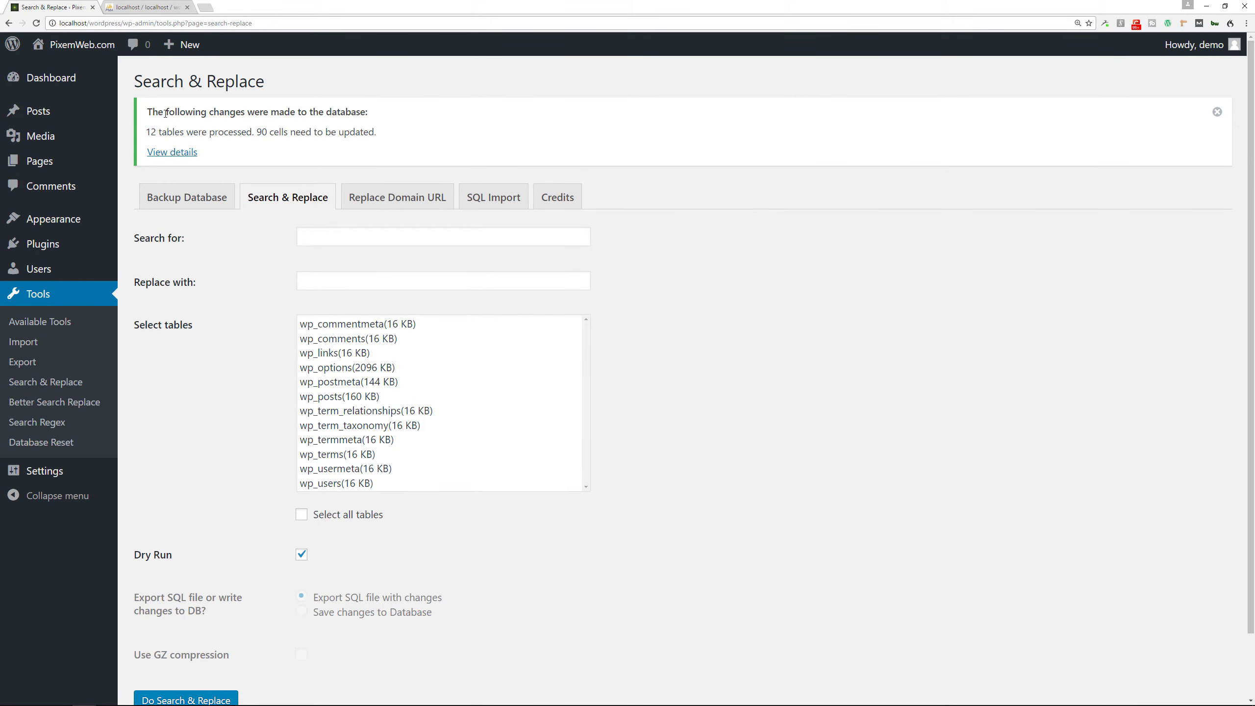
Visit the site's home page, inspect the Template: Sticky thumbnail's image source in the developer tools and close them.
click(81, 44)
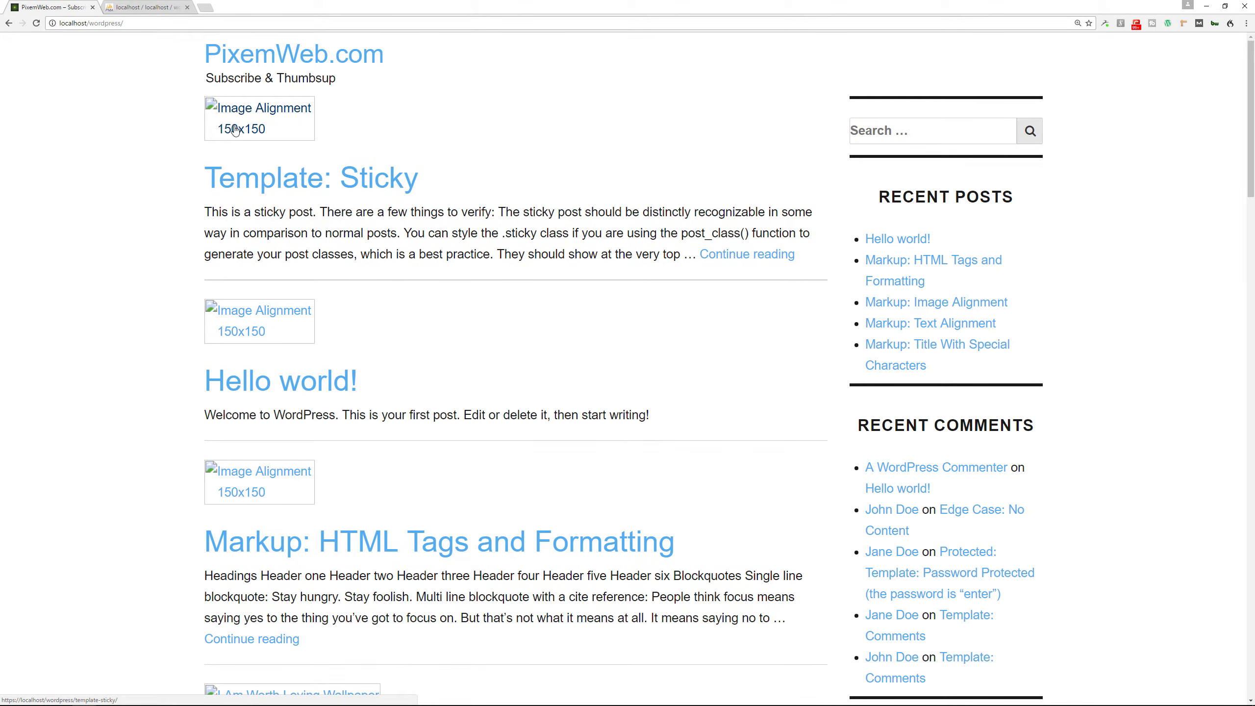
right_click(235, 129)
click(276, 255)
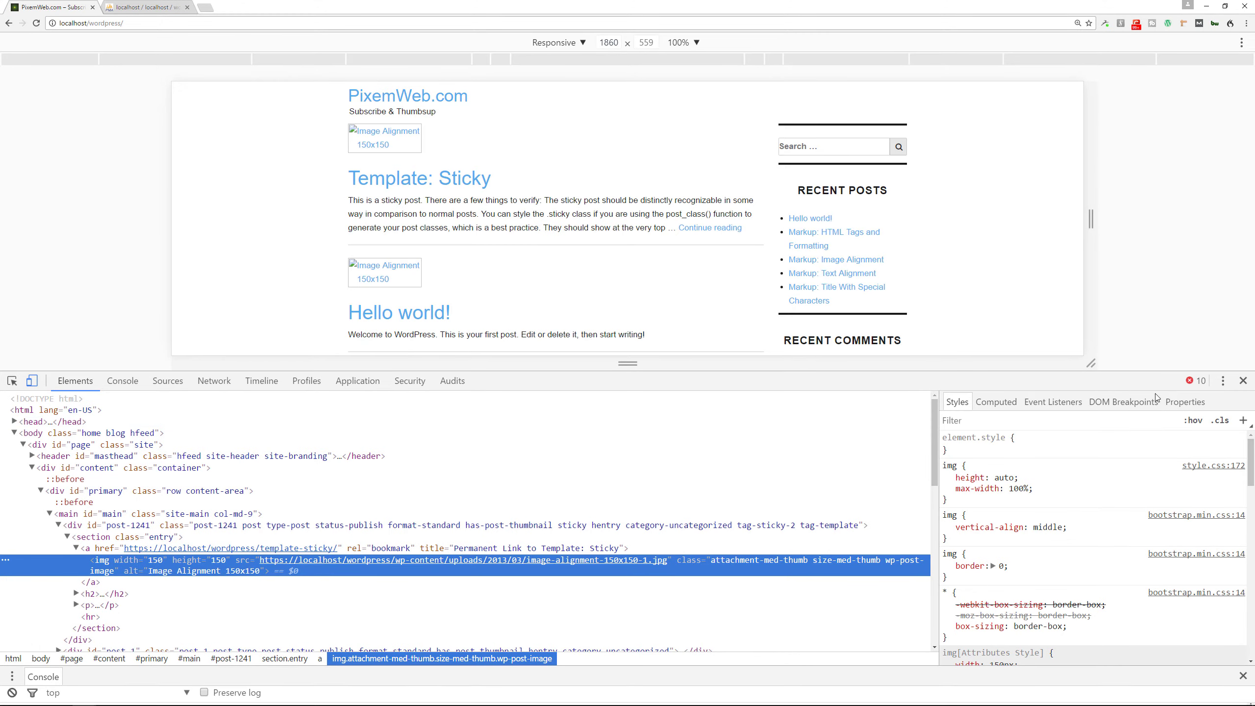
click(1242, 381)
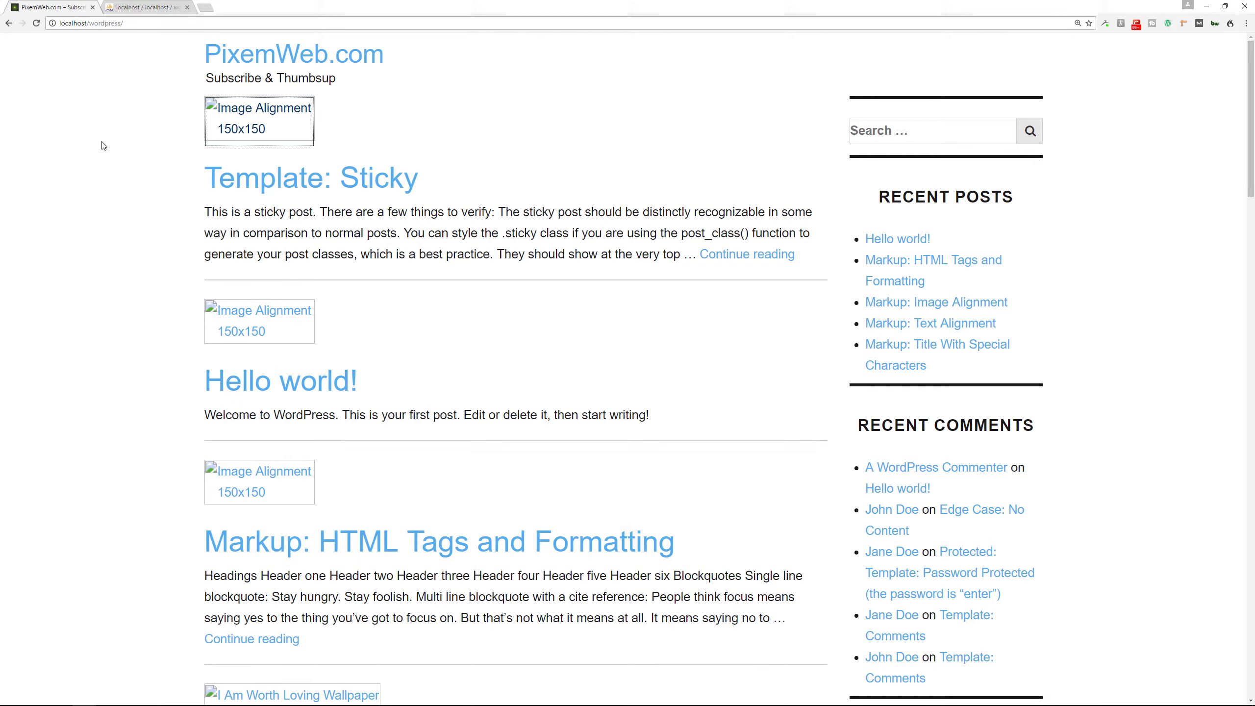
In Atom, copy the wp_options query from snippets.txt that replaces 'https:' with 'http:' in option_value.
key(alt+Tab)
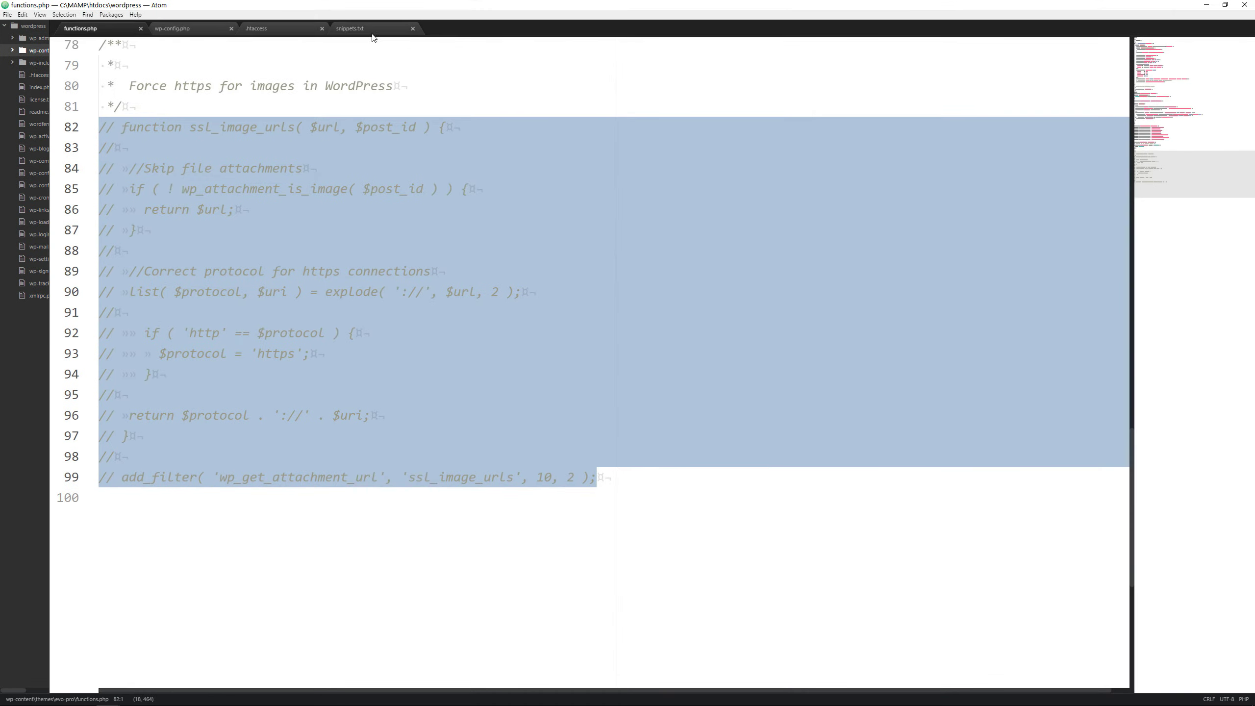
click(348, 30)
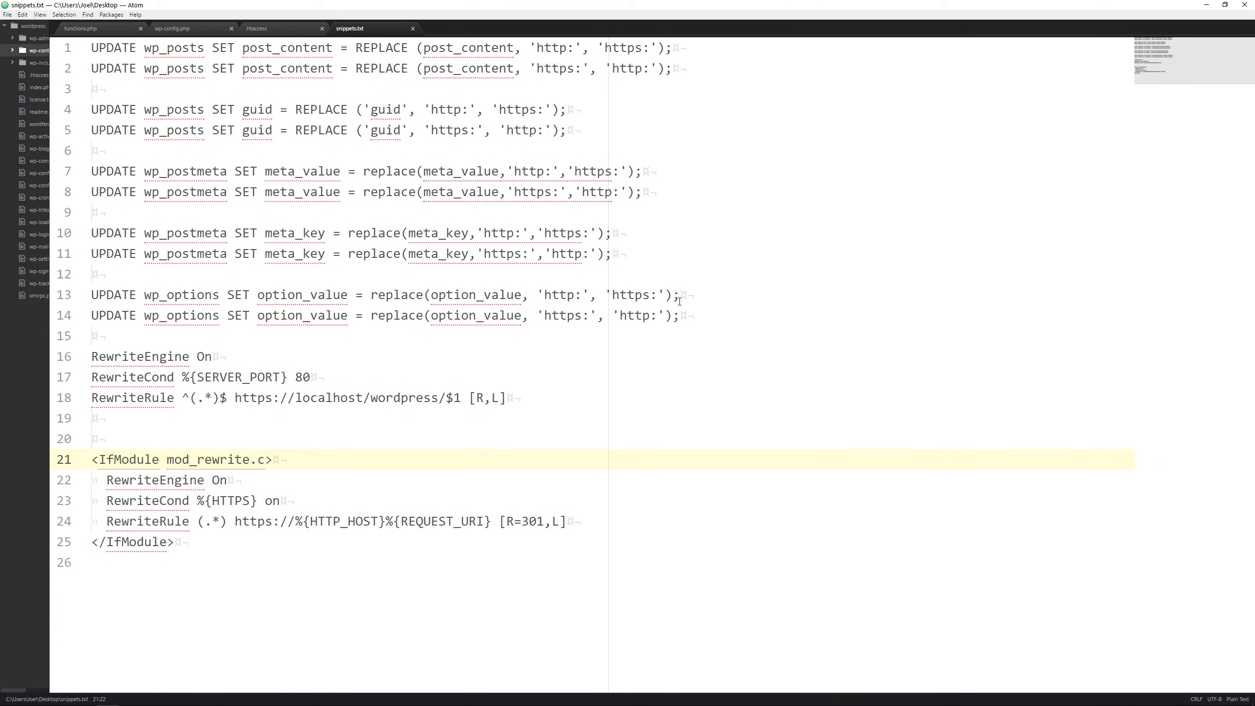
drag(695, 320, 88, 322)
key(ctrl+c)
key(alt+Tab)
click(143, 7)
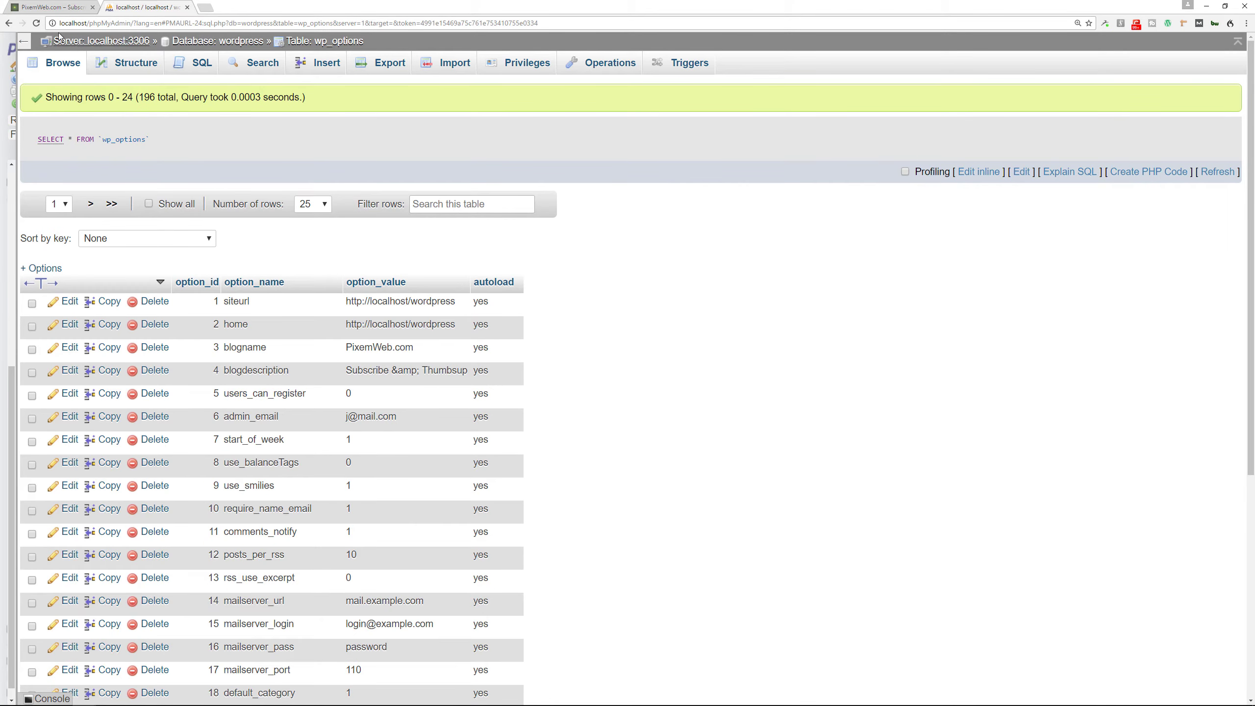
click(36, 23)
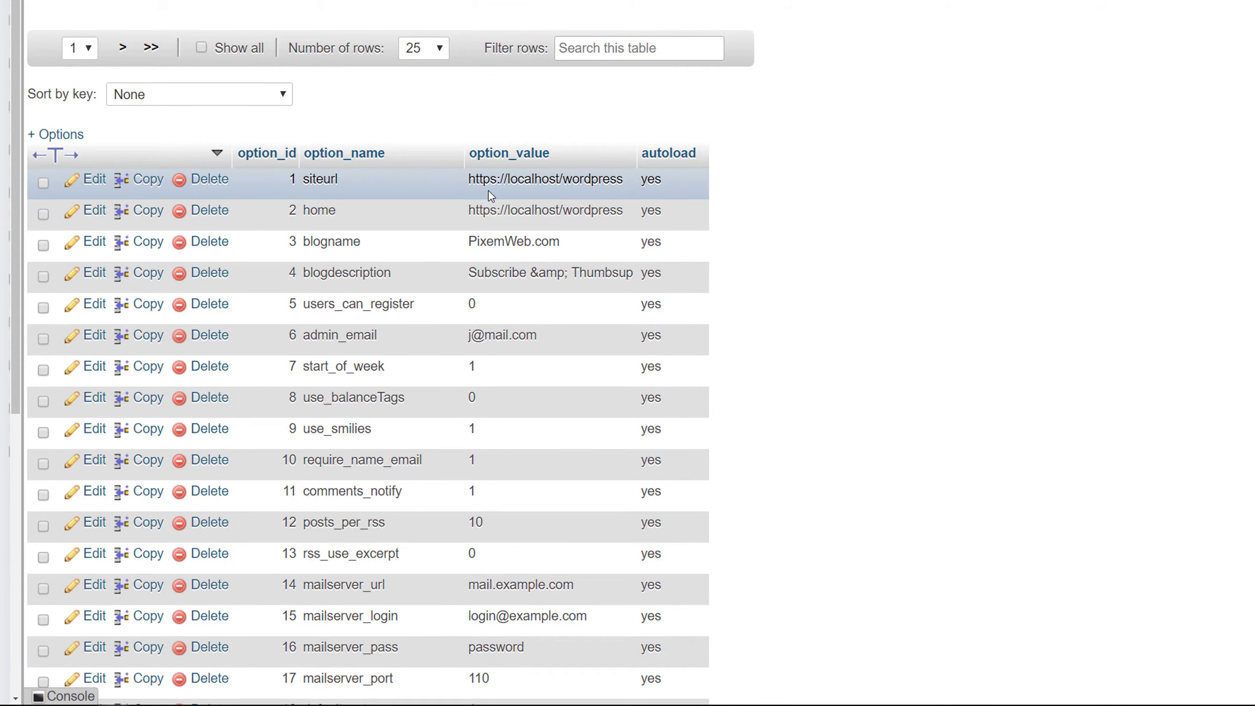
click(95, 181)
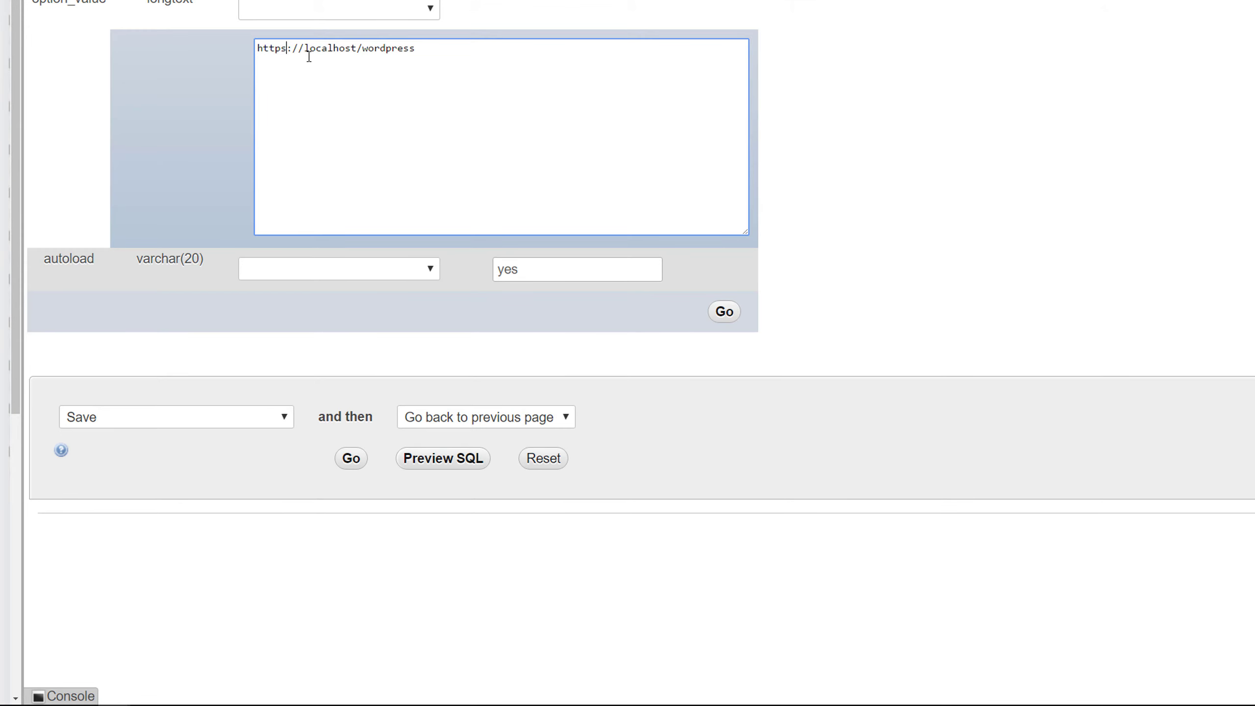
key(BackSpace)
click(721, 321)
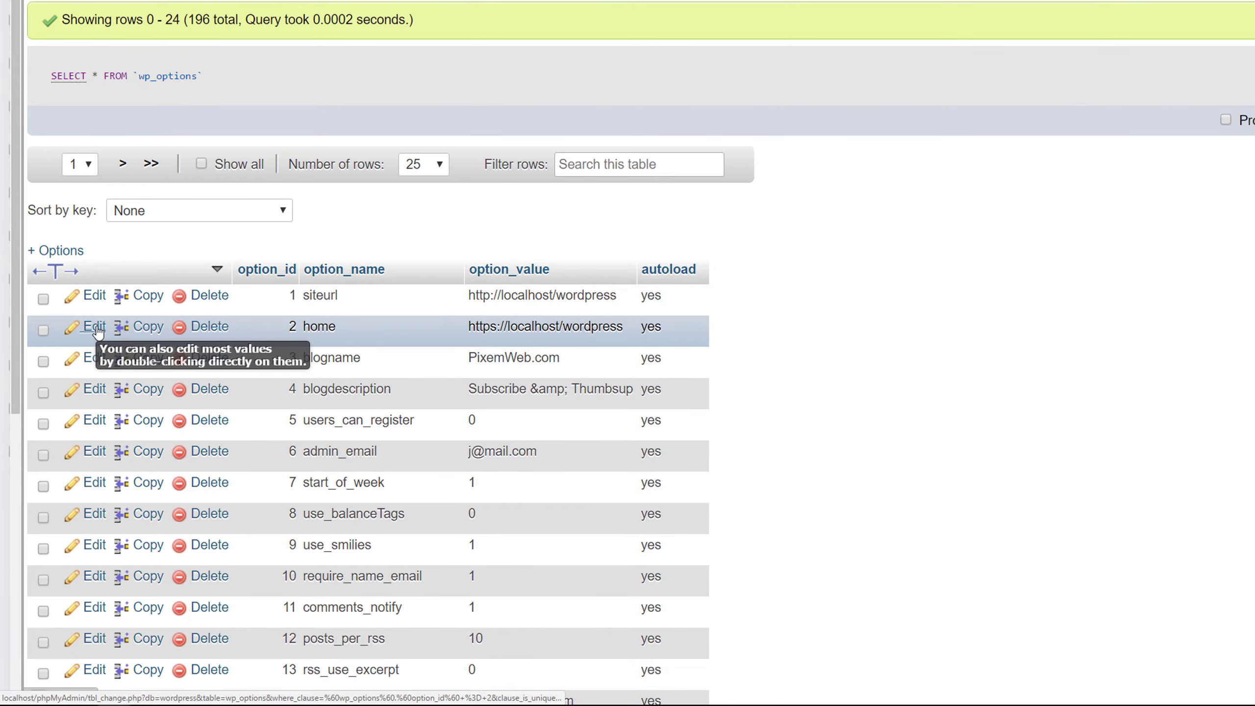
double_click(515, 328)
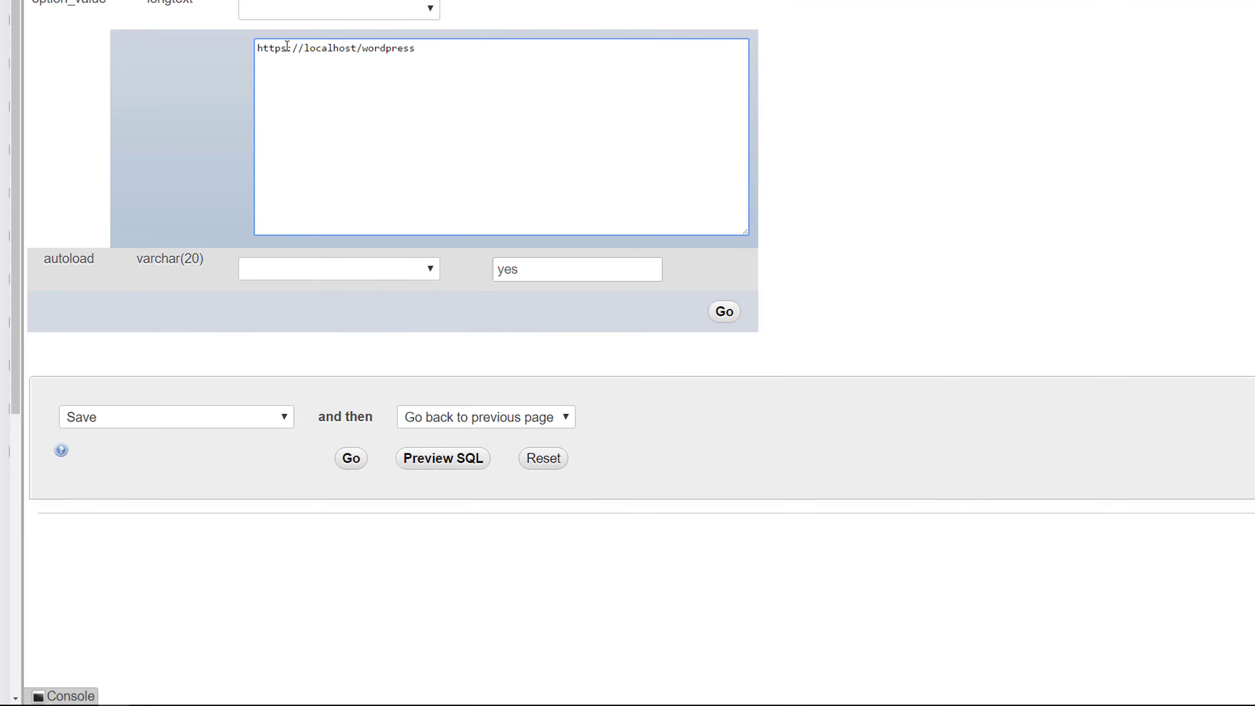
click(287, 47)
key(BackSpace)
click(719, 315)
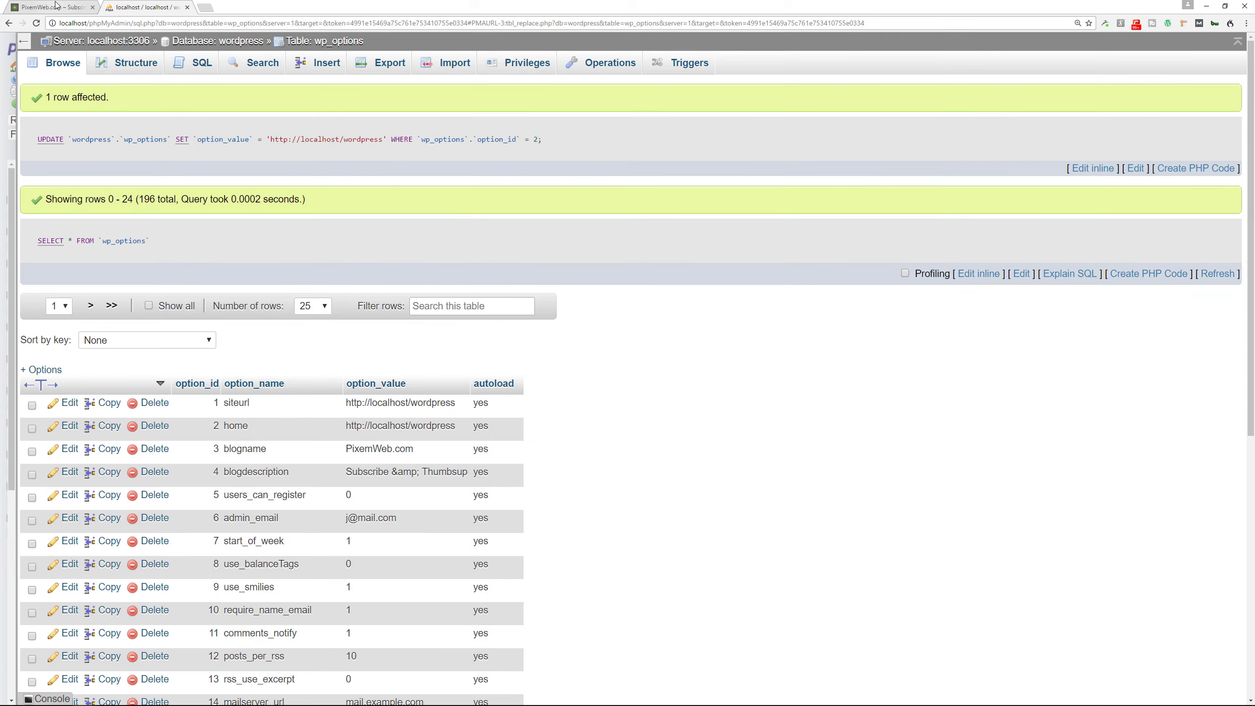
click(55, 6)
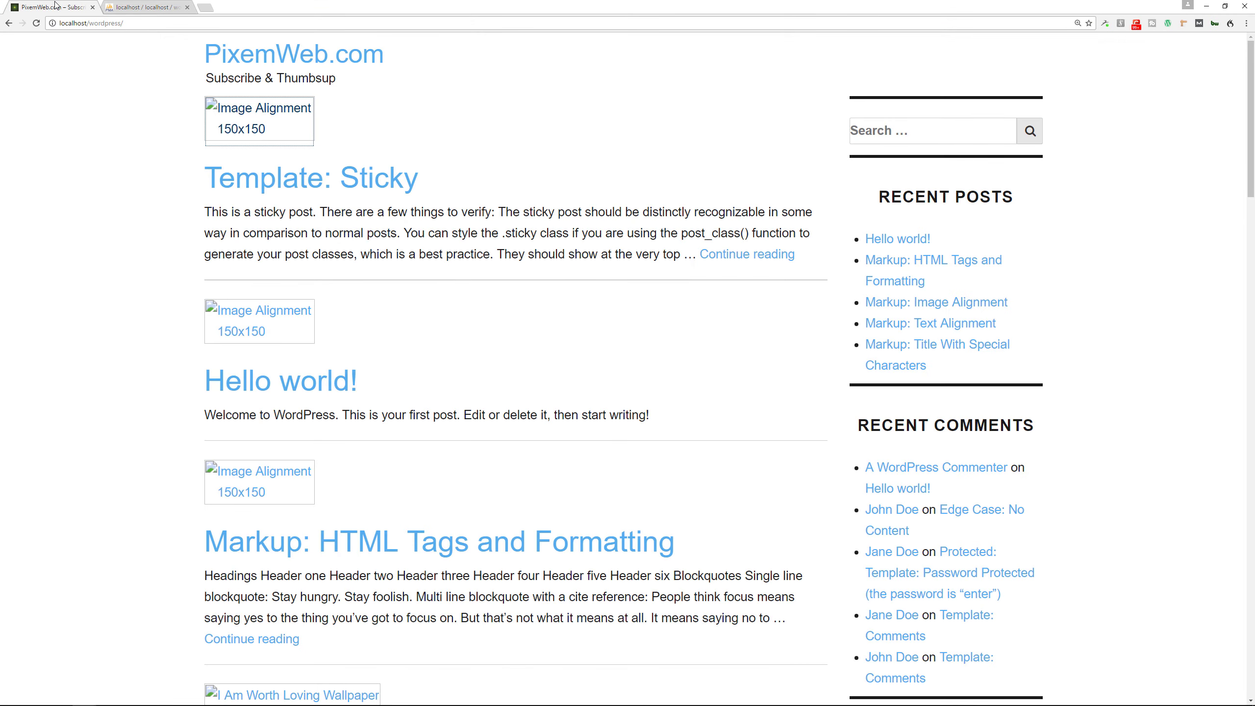
click(36, 22)
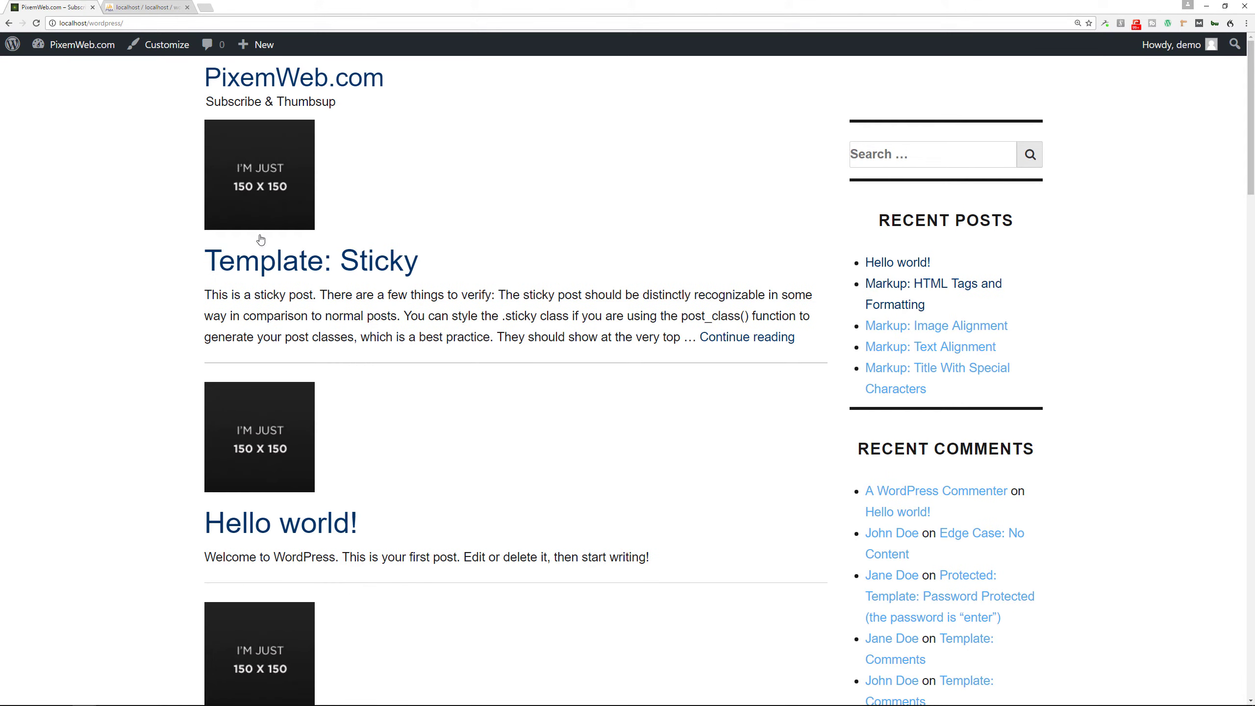
In phpMyAdmin, run the copied query on the wordpress database that replaces 'https:' with 'http:' in wp_options option_value.
click(129, 8)
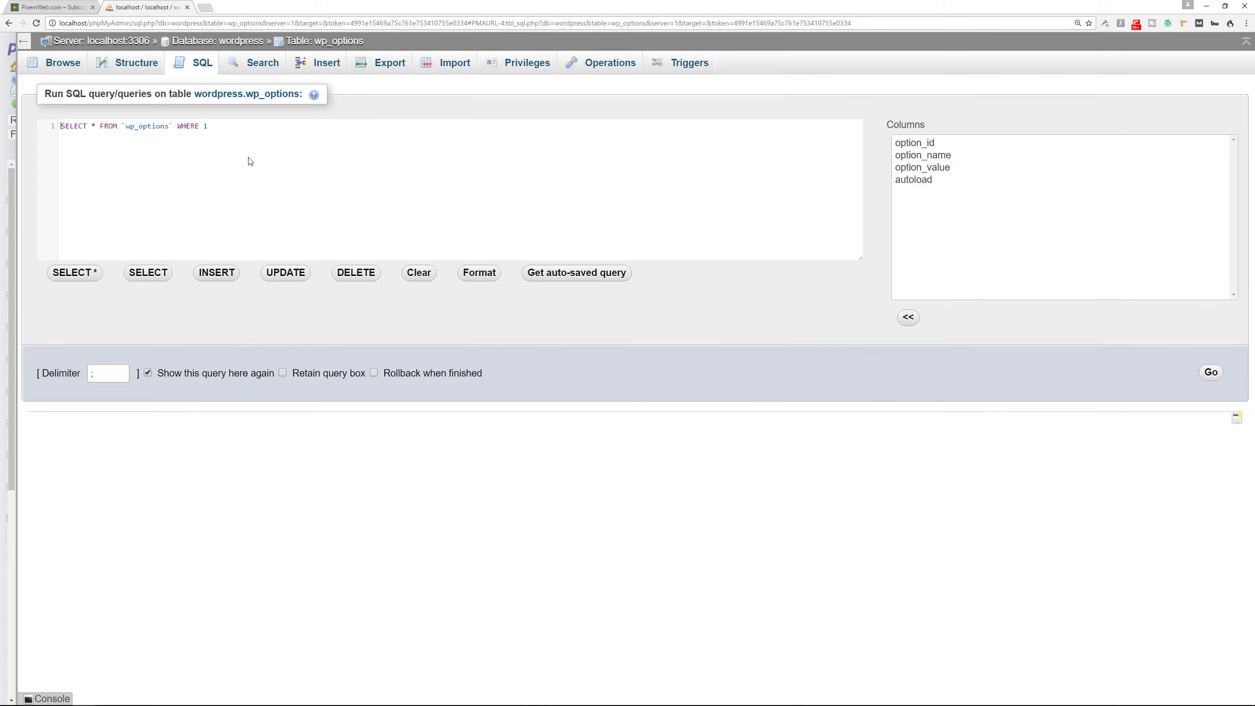
click(242, 45)
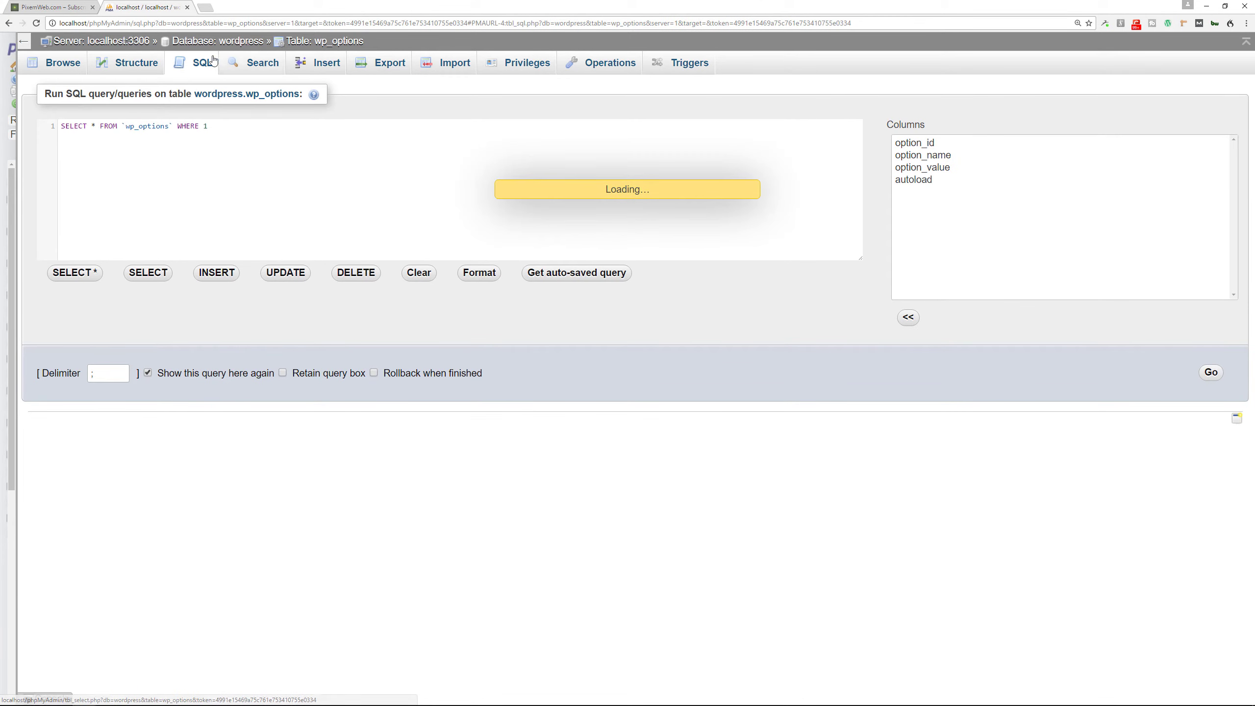
key(super+Tab)
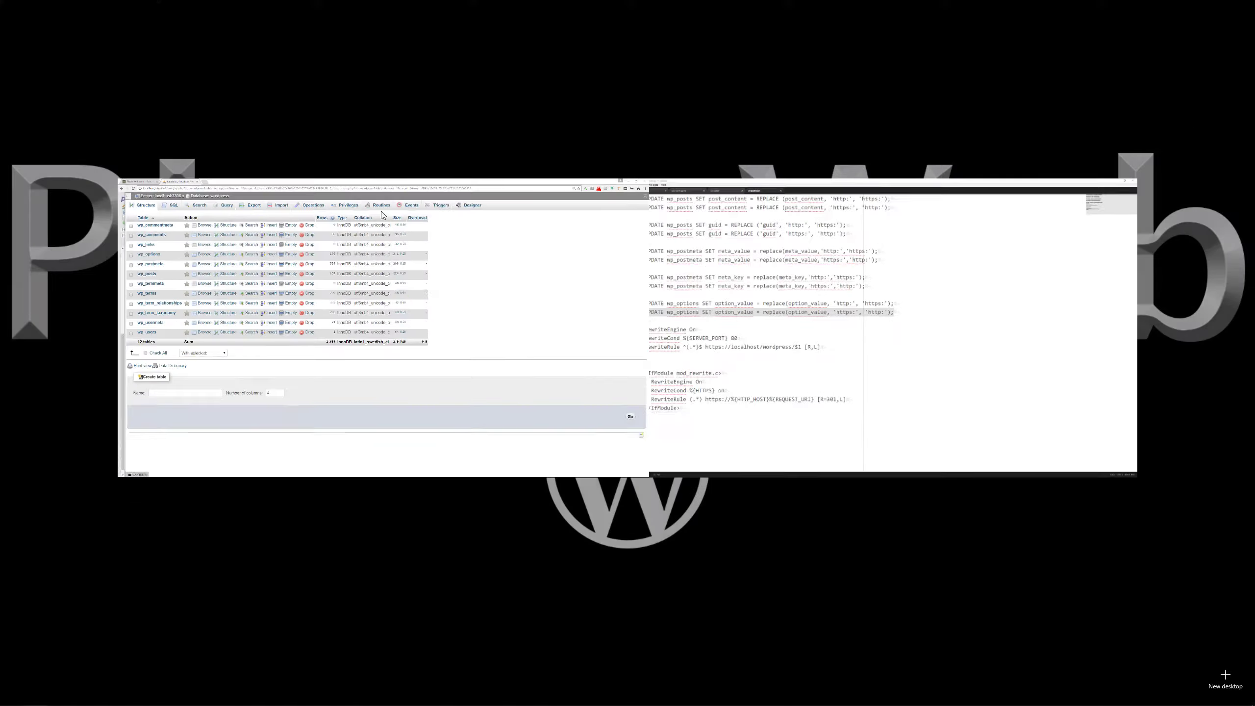
click(765, 277)
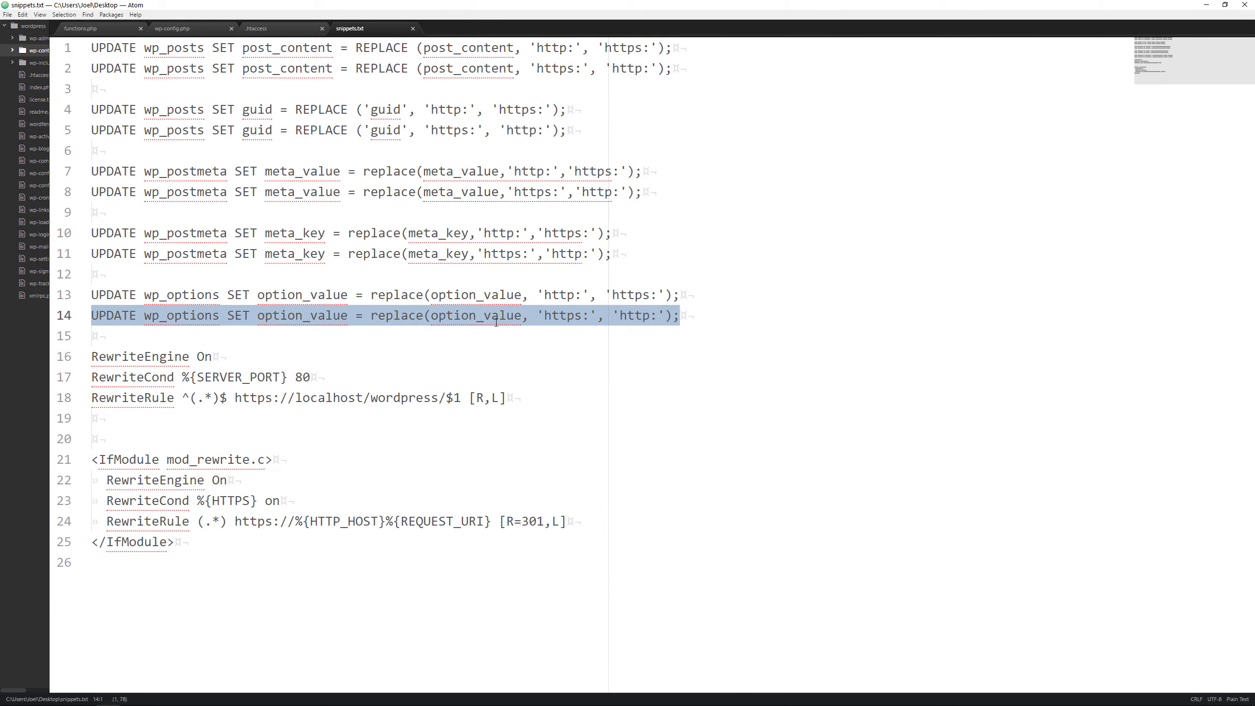
key(super+Tab)
click(711, 307)
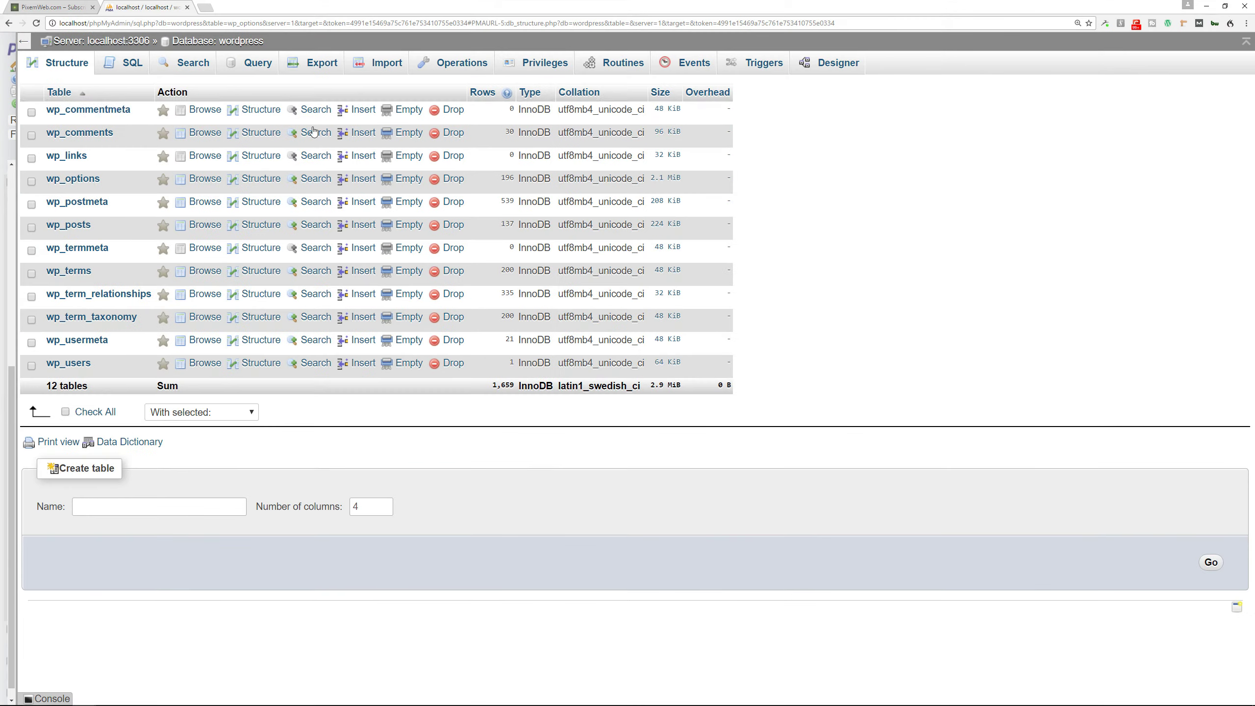
click(134, 68)
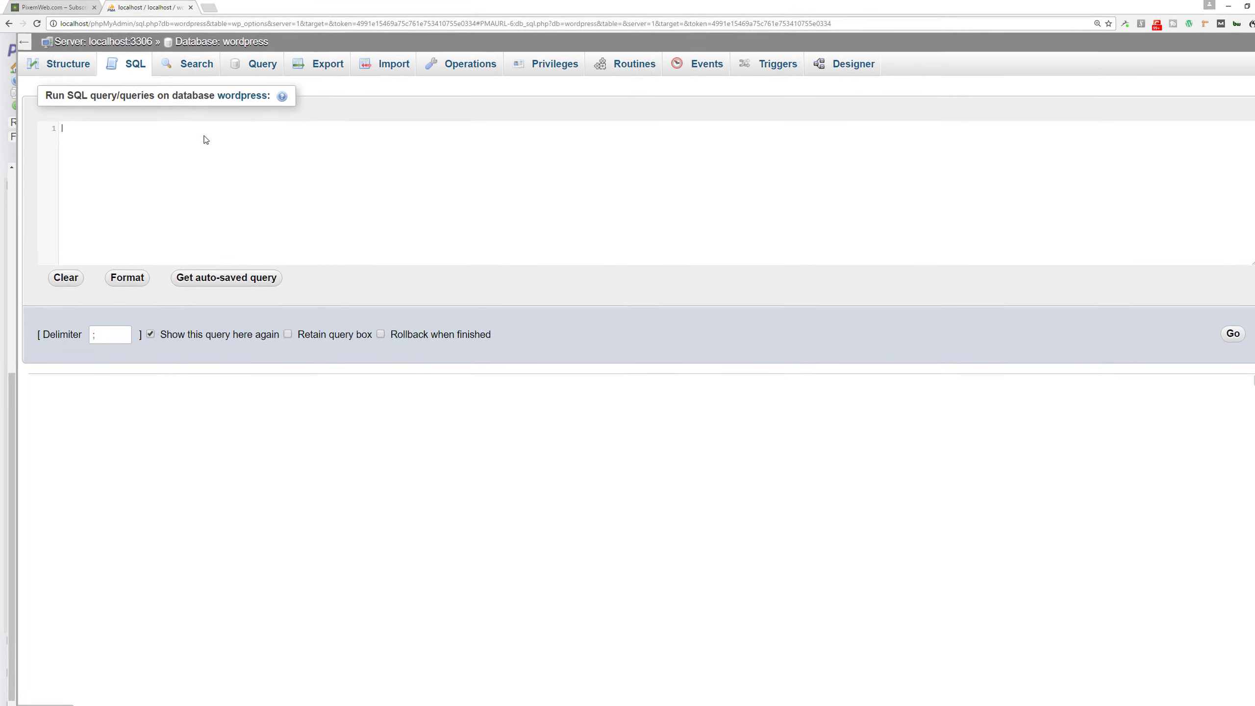
key(ctrl+v)
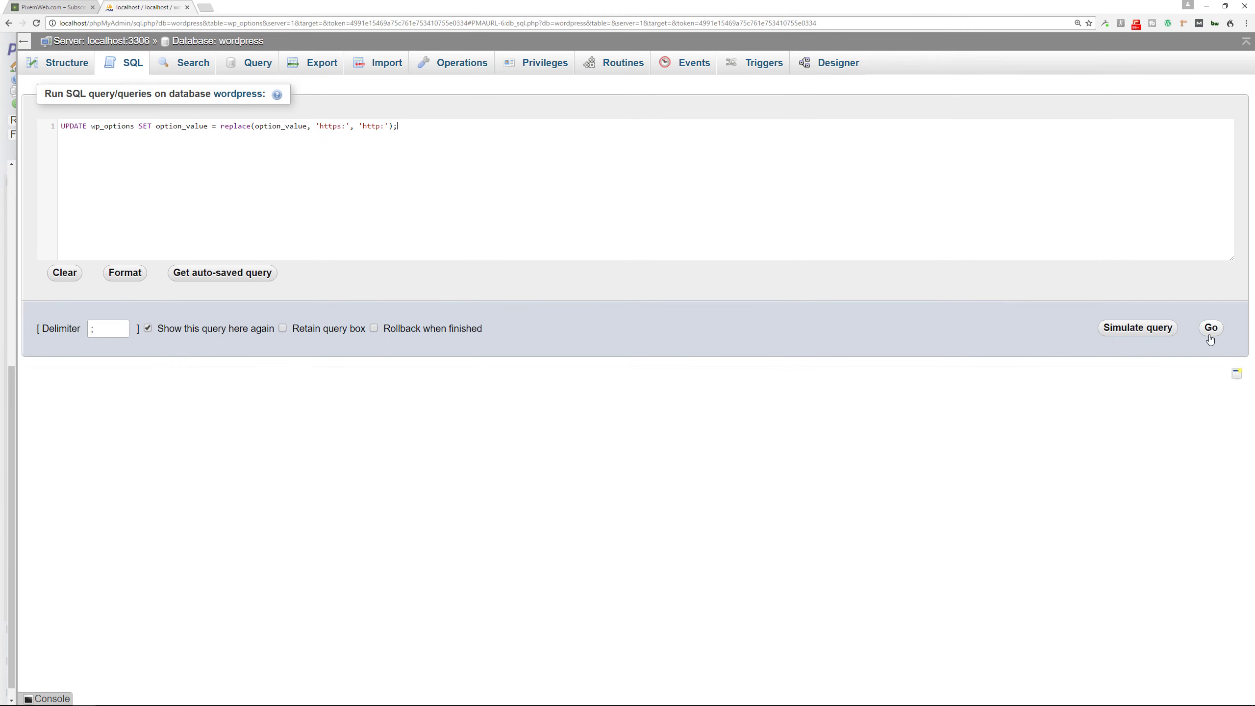
click(1210, 328)
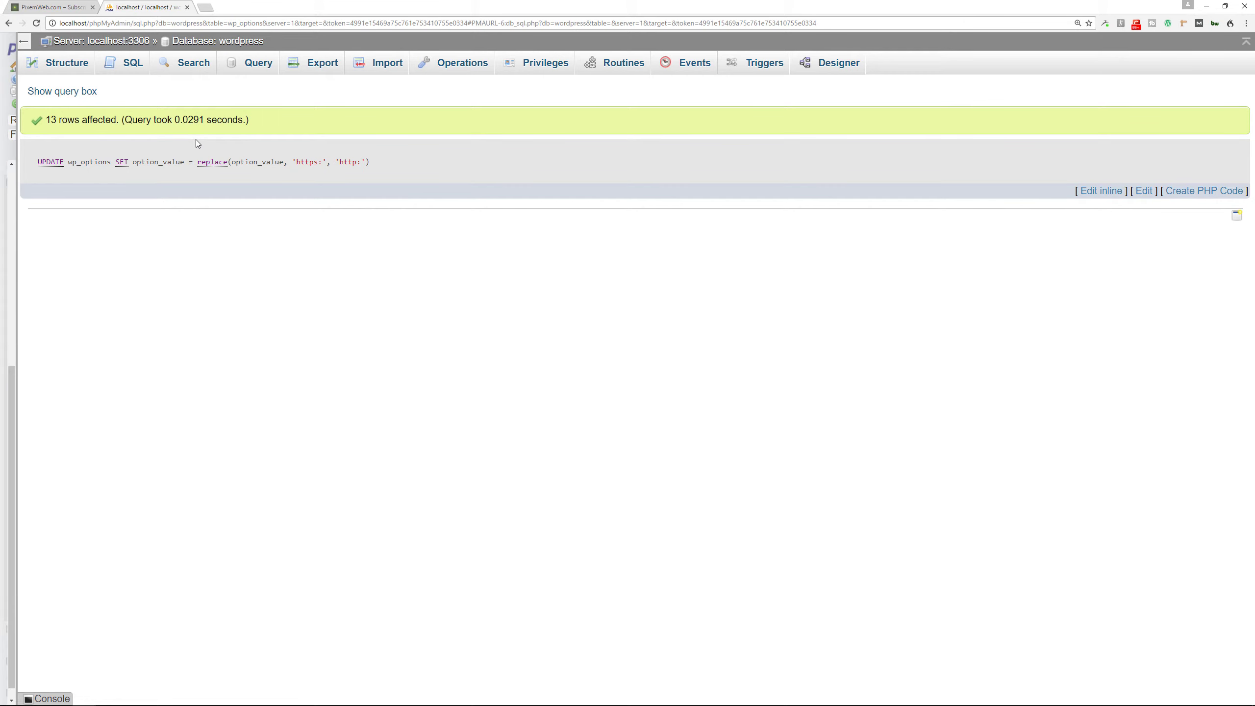
key(super+Tab)
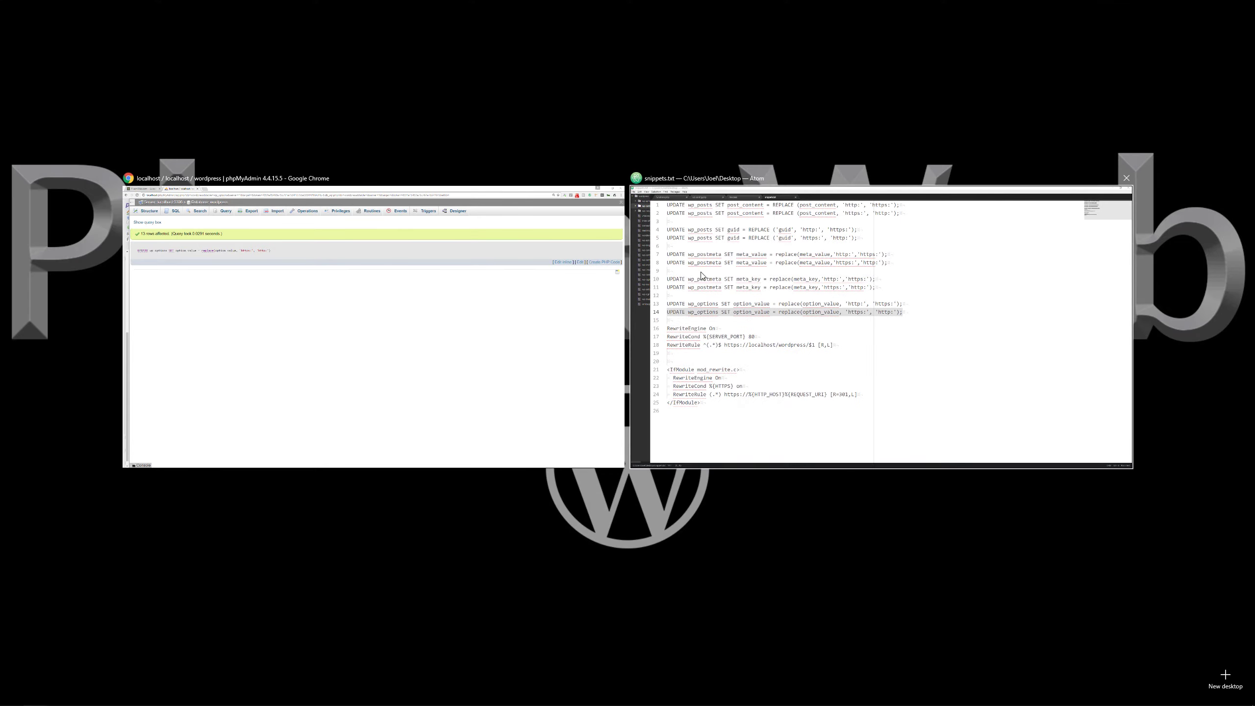
click(700, 275)
key(super+Tab)
click(729, 243)
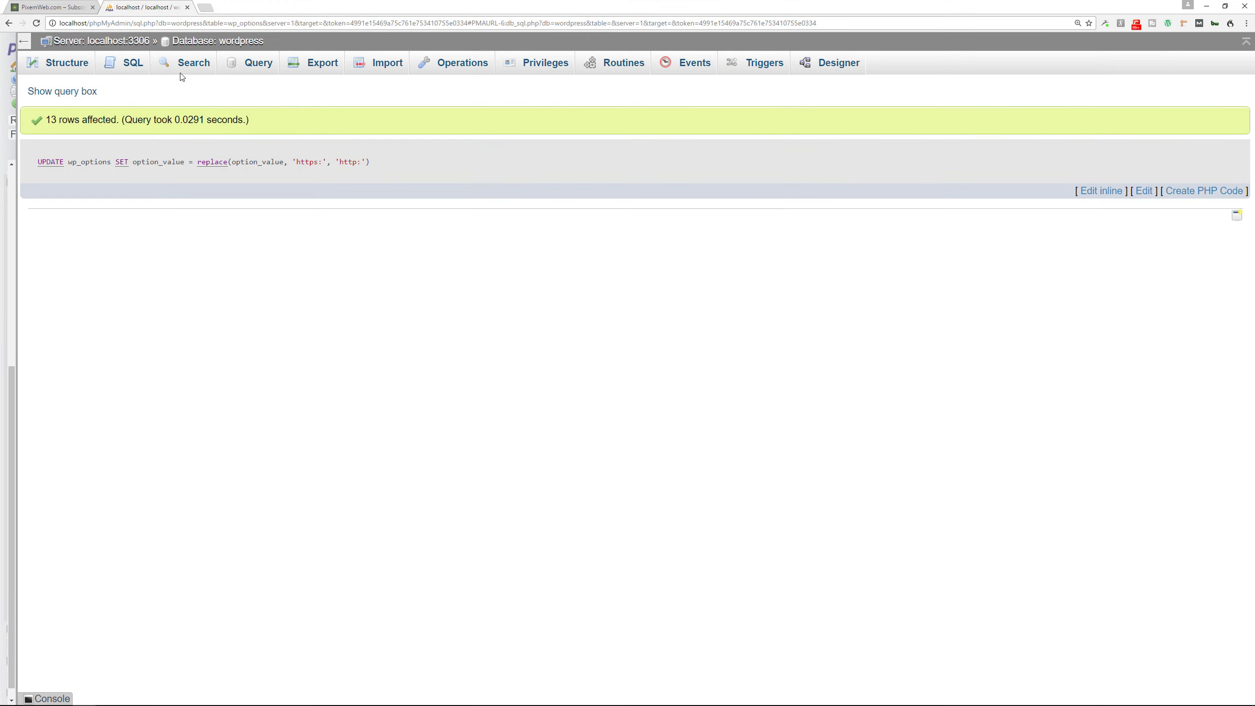
Return to the site's home page and open the Template: Sticky post to check its content.
click(69, 7)
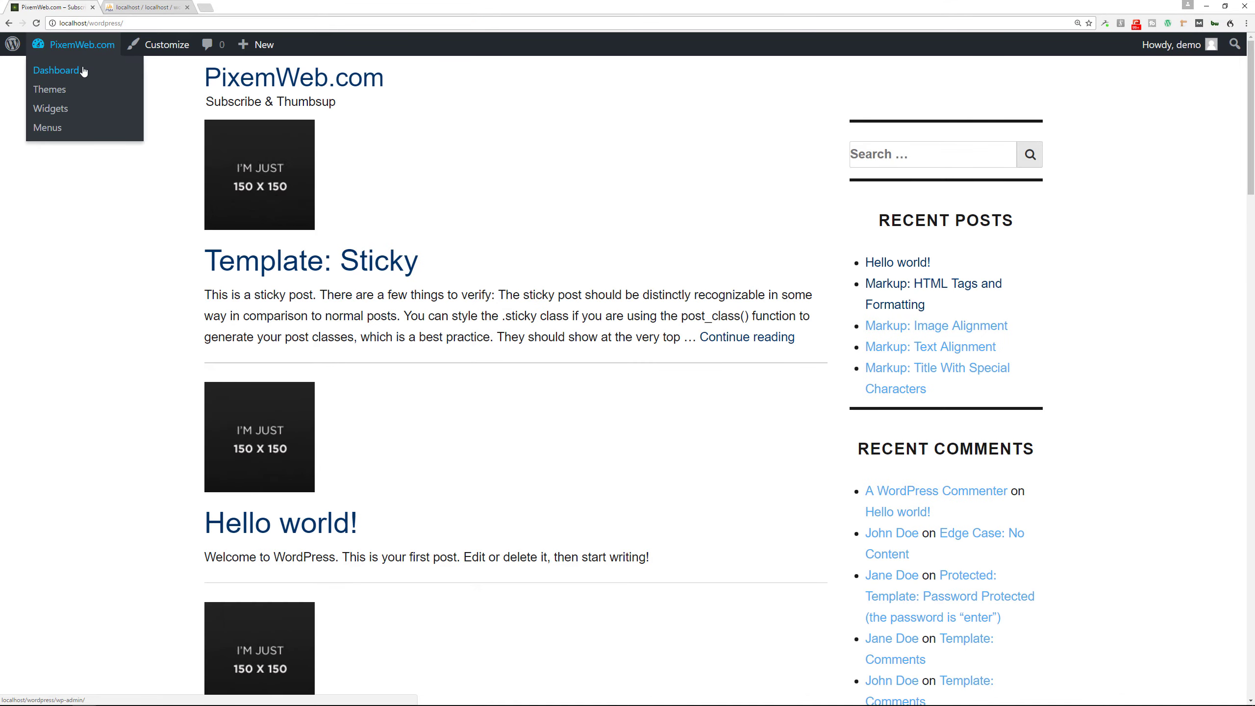
click(77, 52)
click(67, 75)
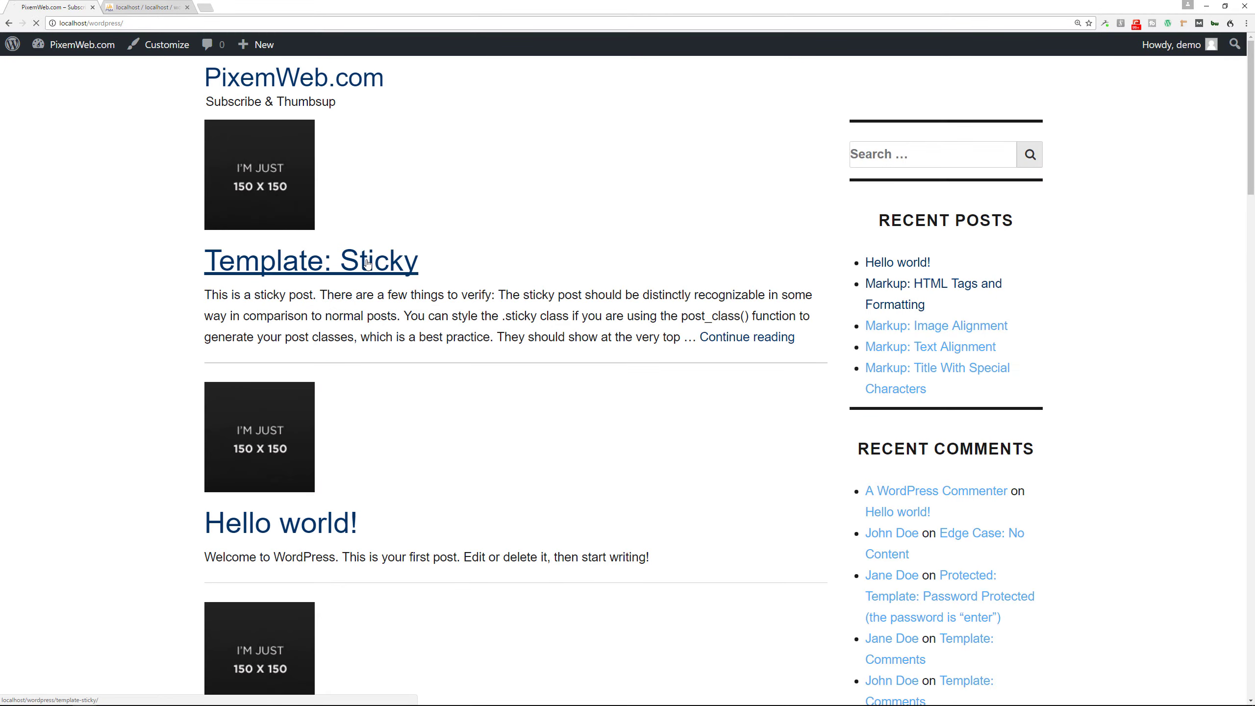
click(301, 260)
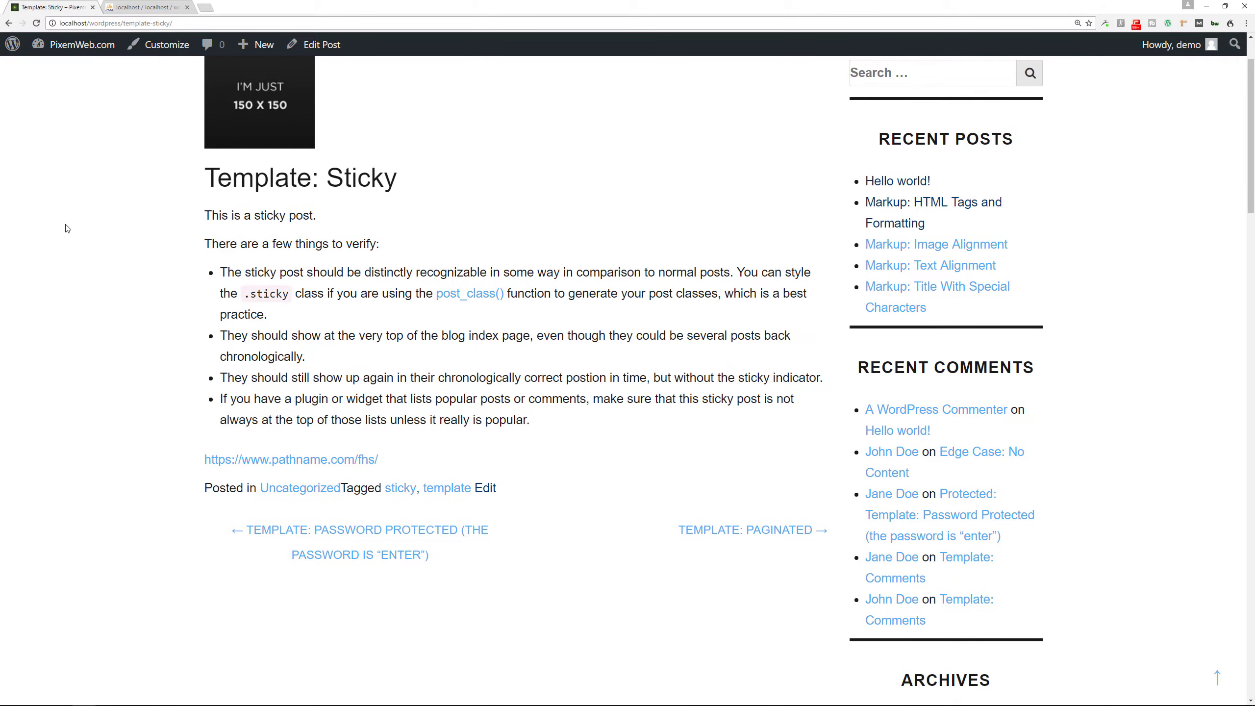
Open the Search & Replace plugin from the dashboard and set it to search for https: and replace with http:.
click(74, 70)
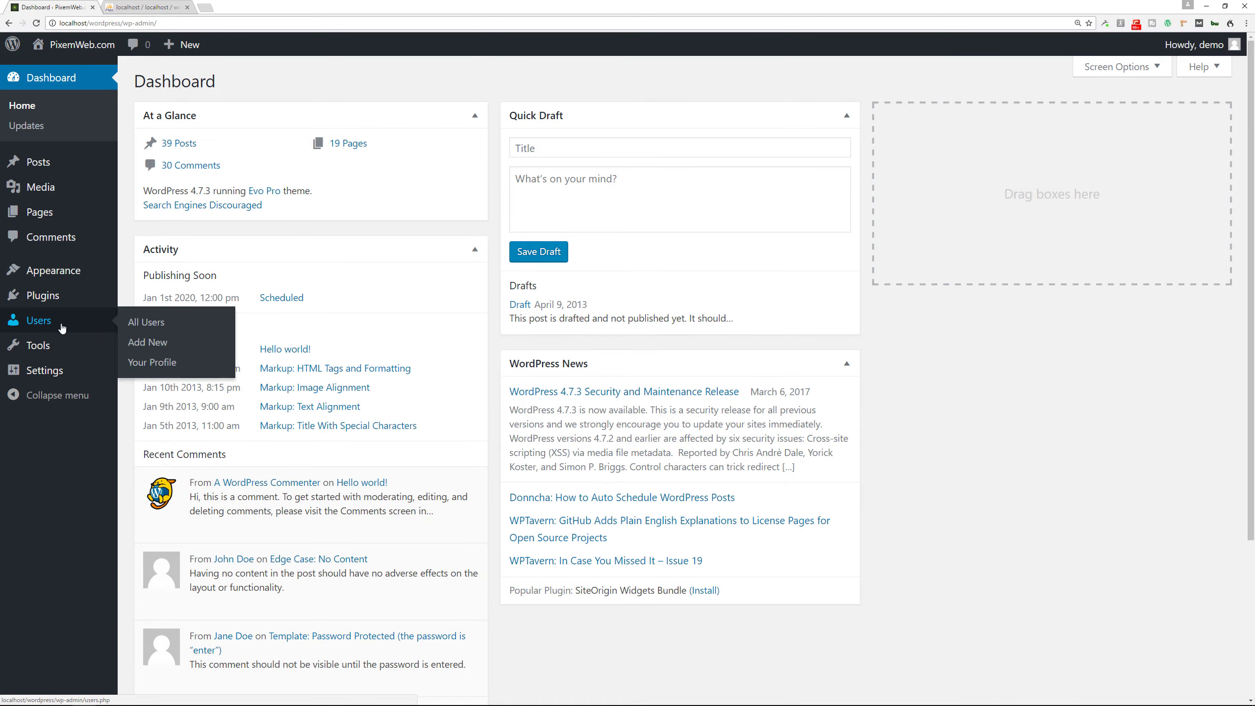
mouse_move(51, 349)
click(141, 409)
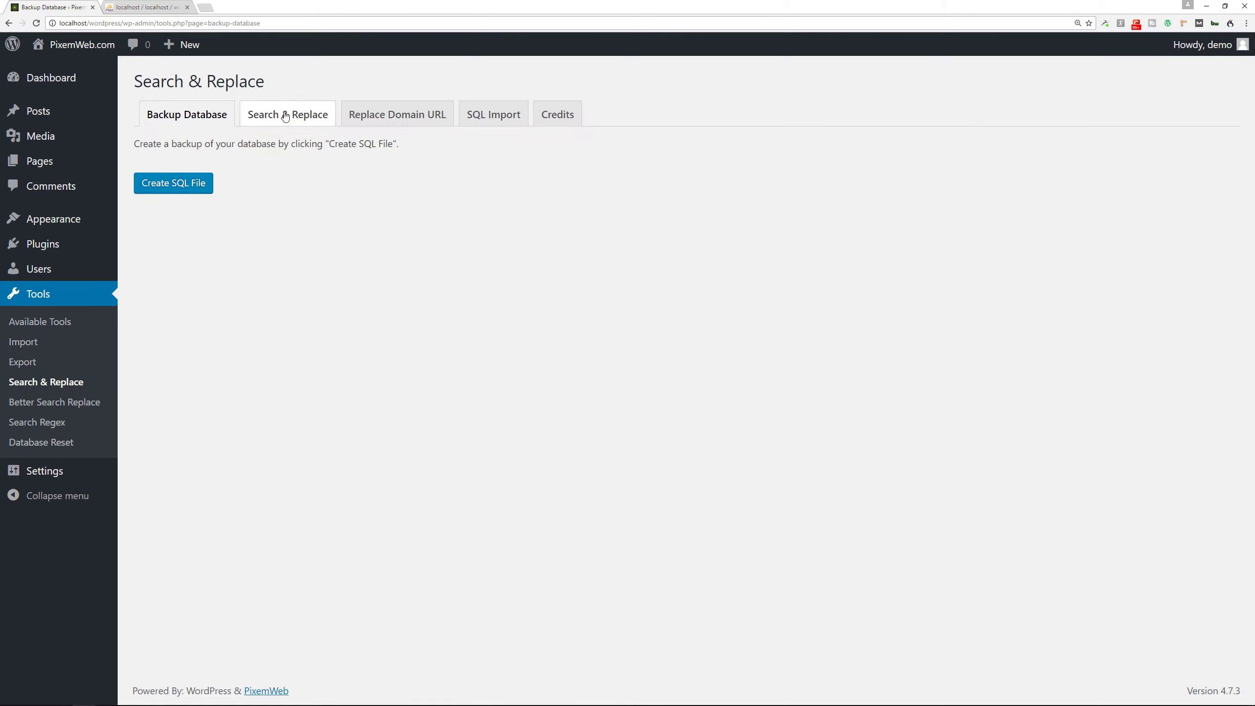
click(284, 116)
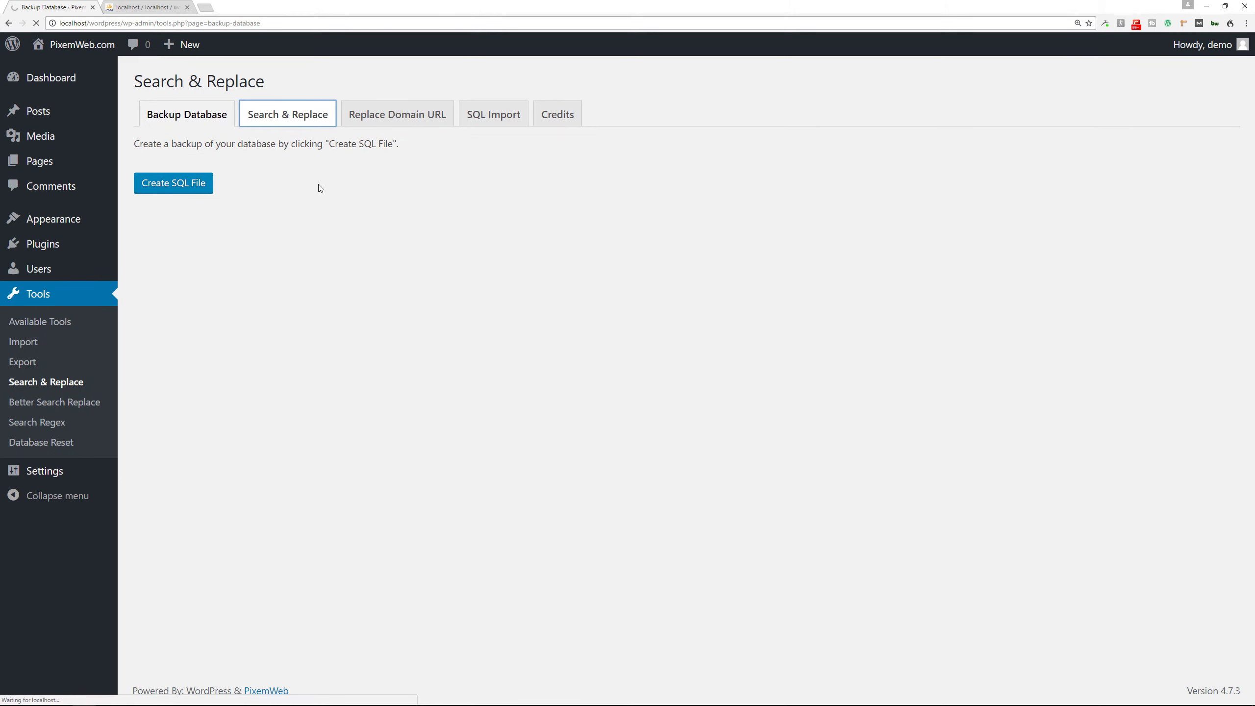
click(334, 155)
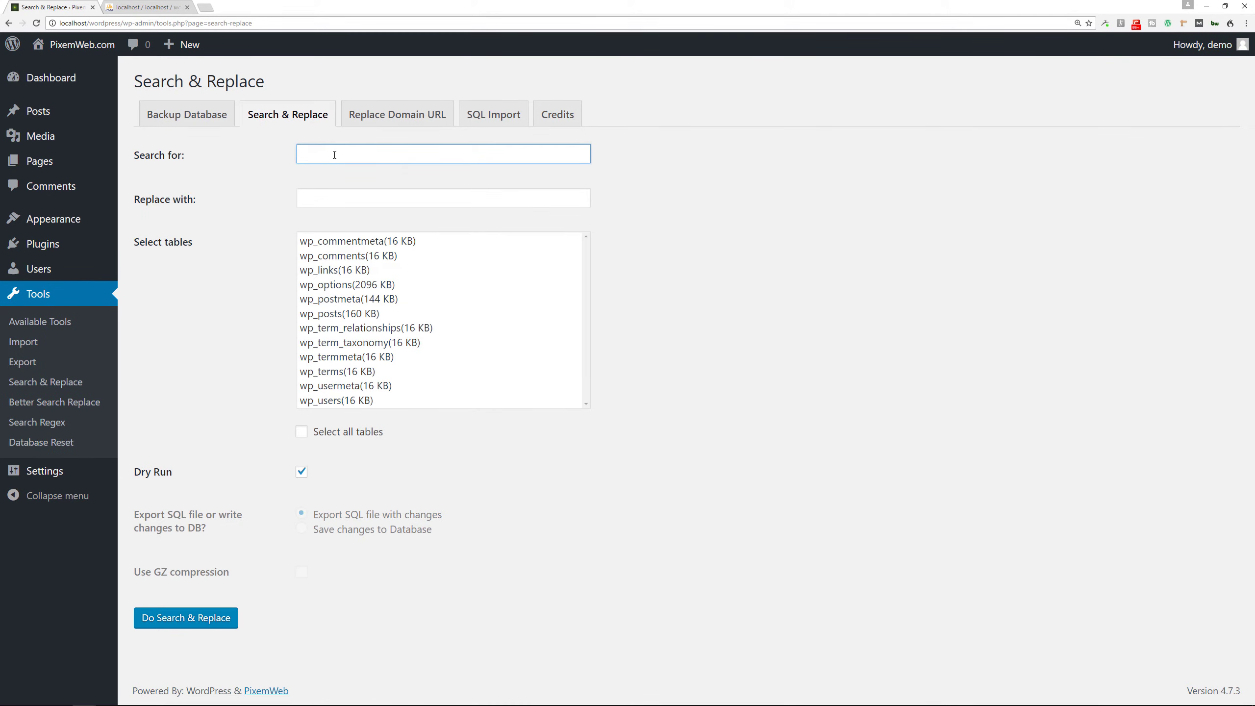
text(https:)
key(Tab)
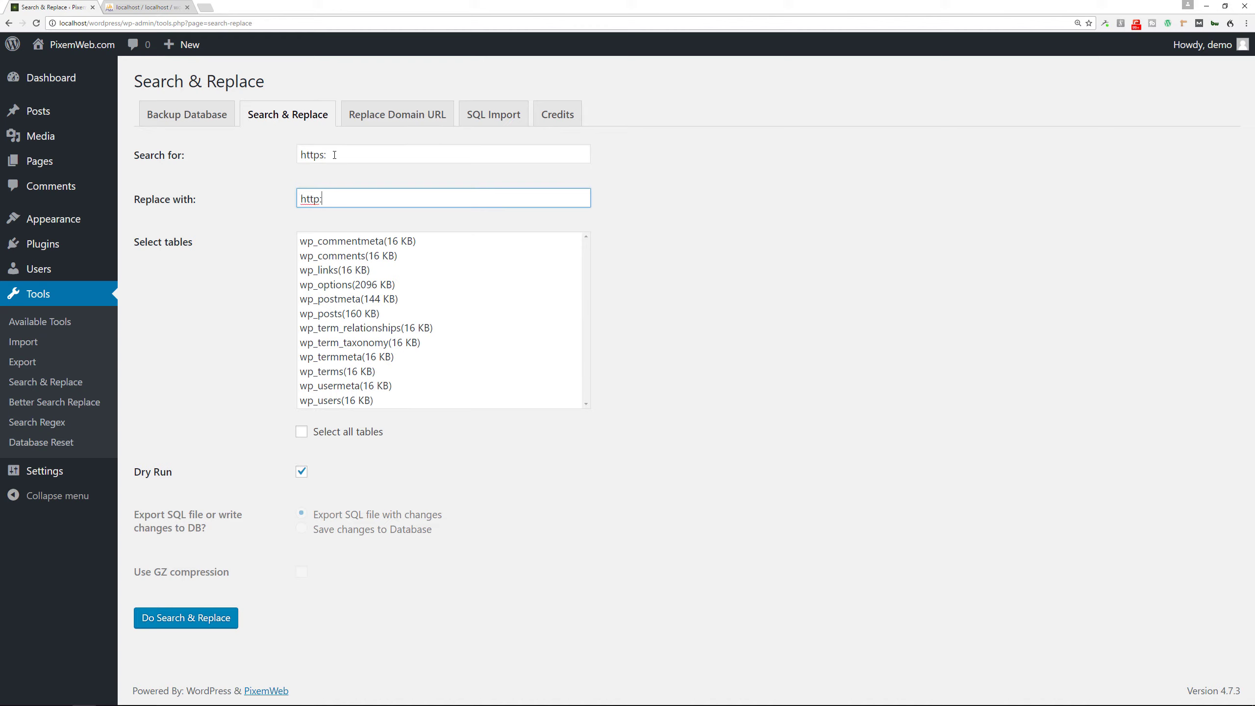
Run the replacement on all tables with Dry Run off and changes saved to the database, and check the Template: Sticky post.
click(302, 431)
click(302, 471)
click(302, 528)
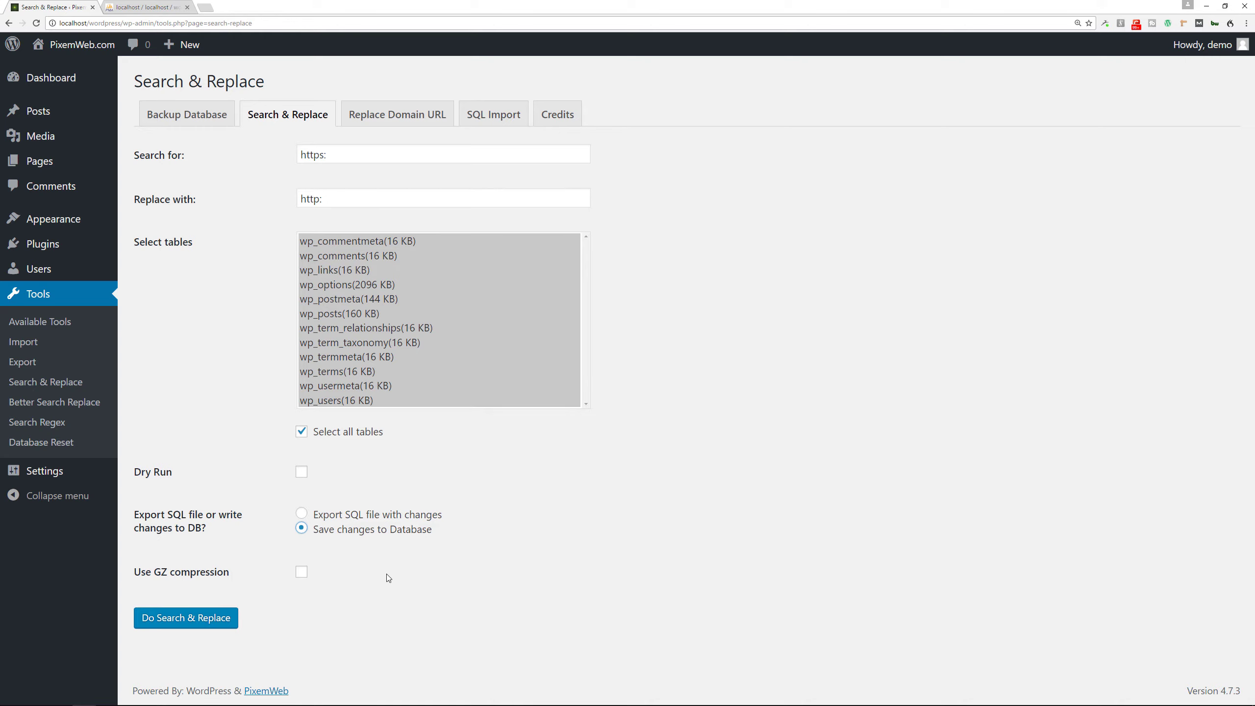
click(198, 622)
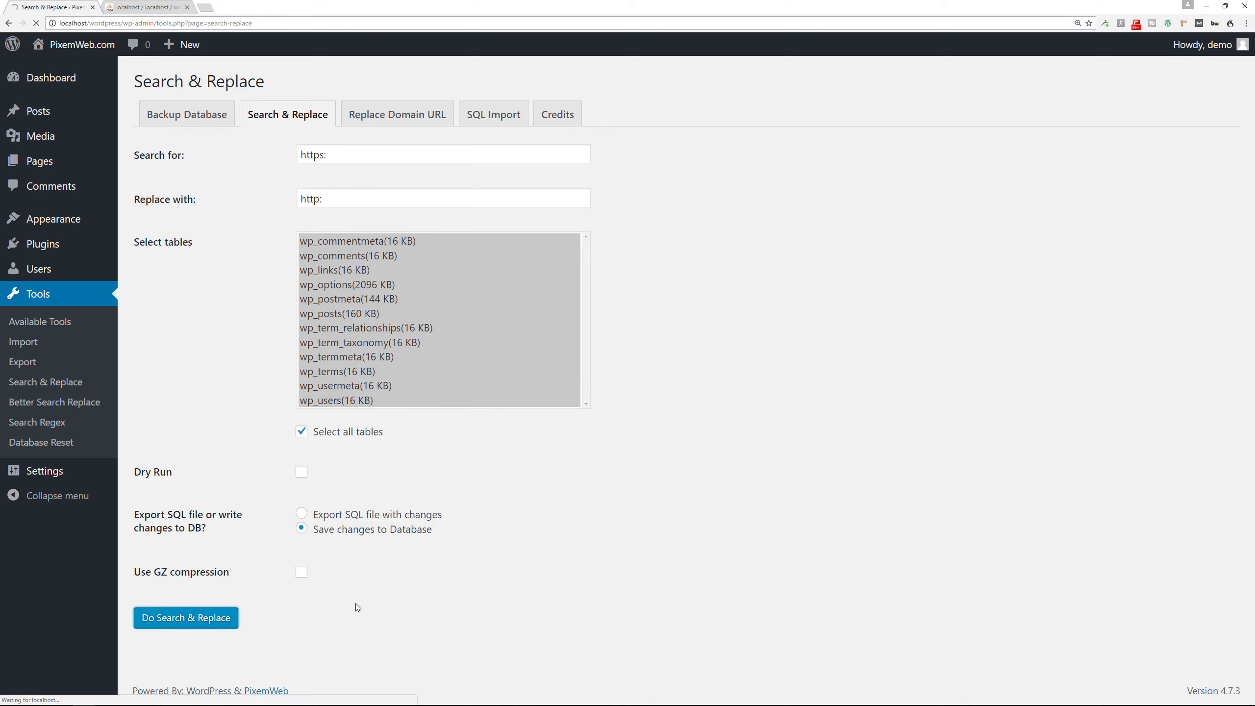
mouse_move(84, 44)
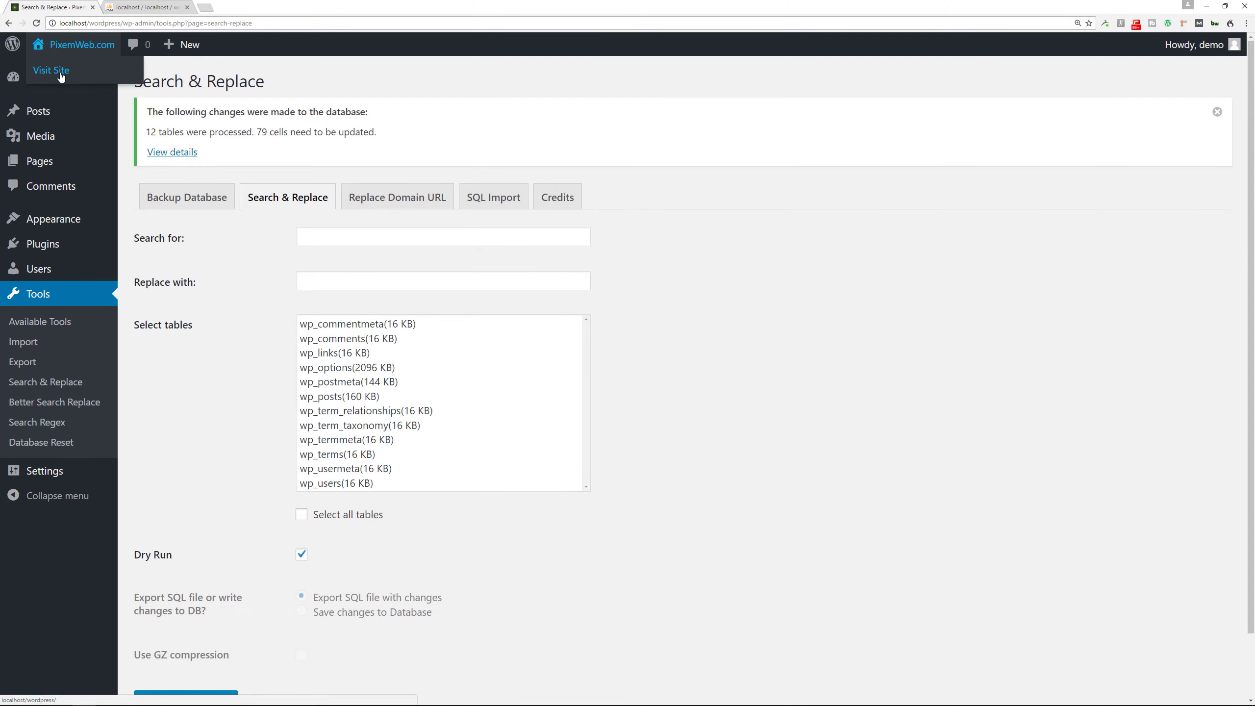
click(88, 91)
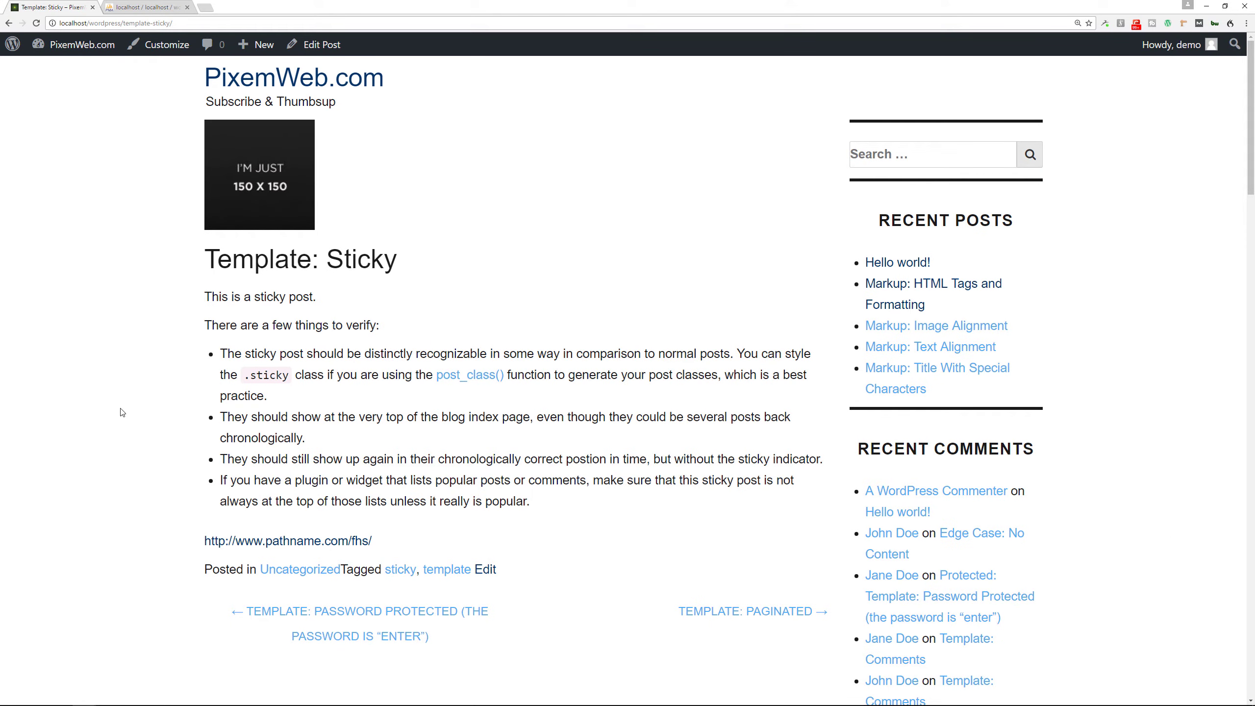
Open the Better Search Replace plugin from the dashboard and set it to search for http: and replace with https:.
click(65, 72)
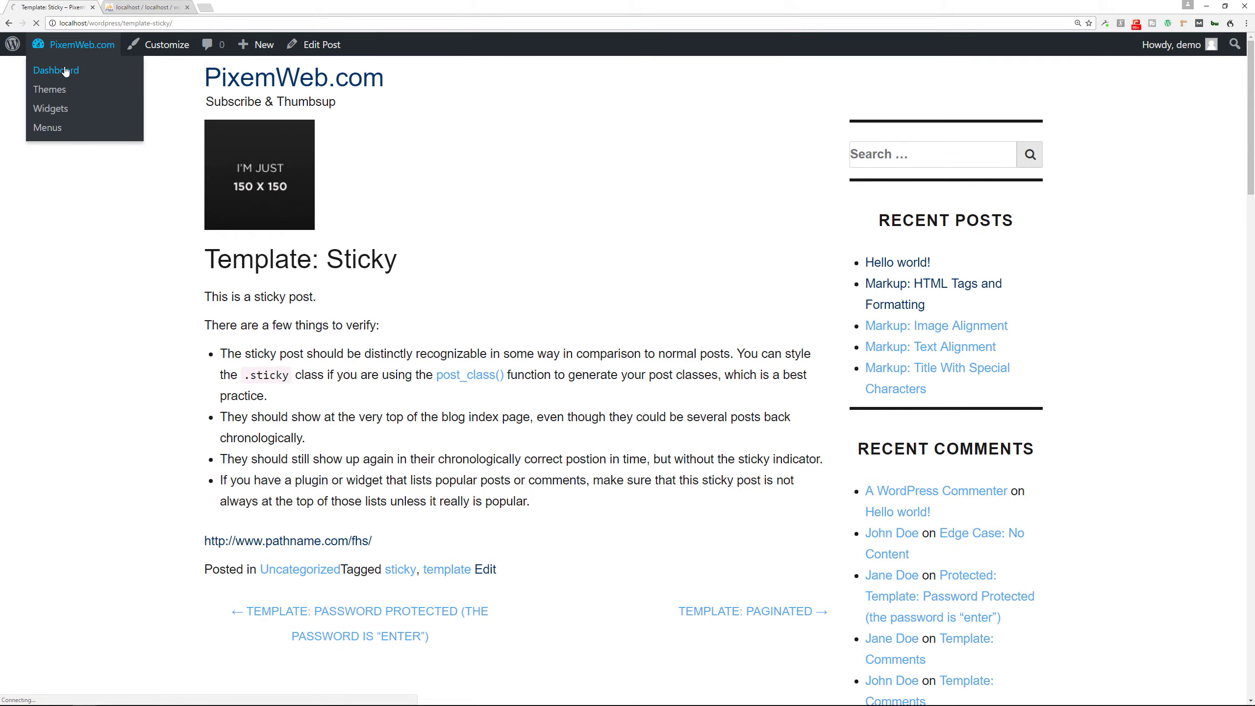
mouse_move(40, 345)
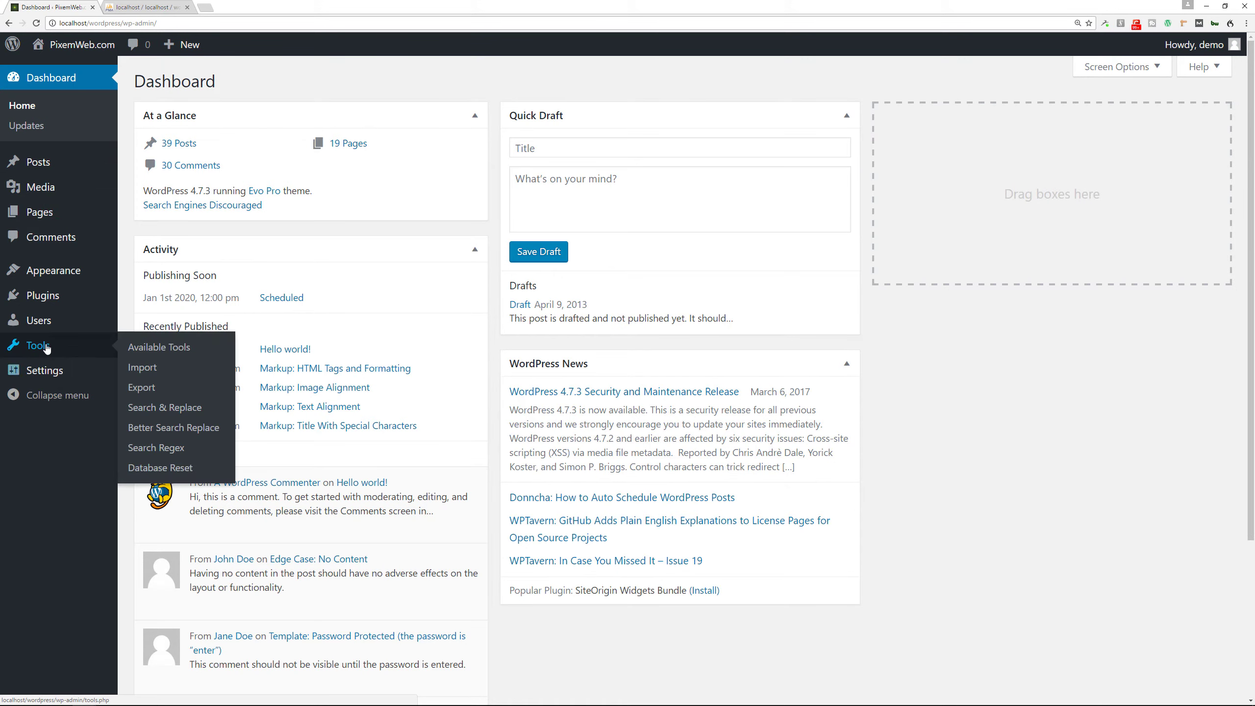
click(160, 430)
click(346, 225)
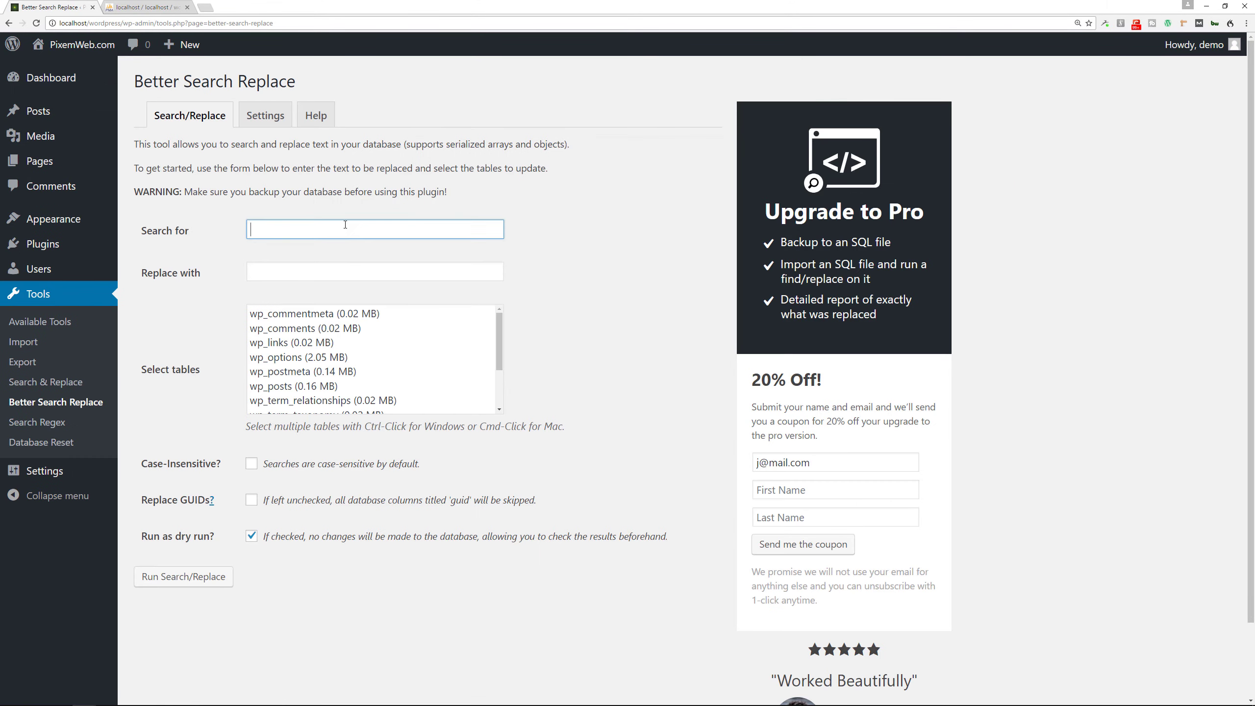
text(http:)
key(Tab)
text(ht)
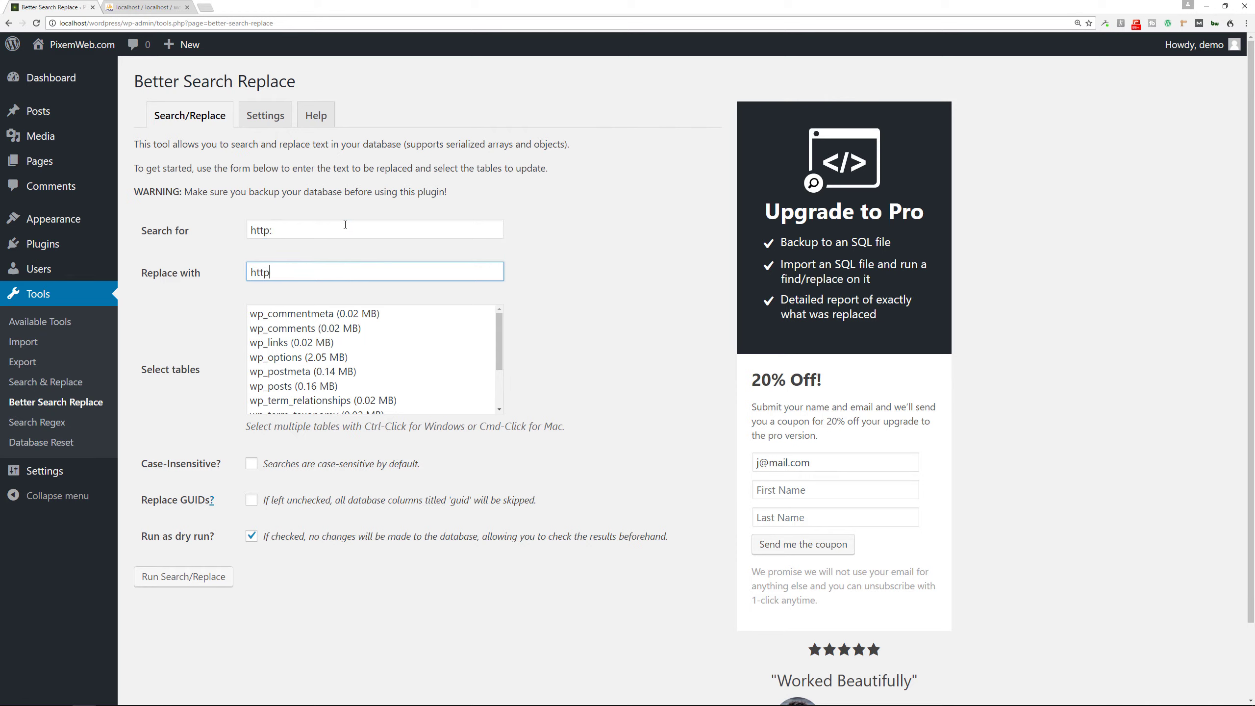
text(tps:)
Select all tables from wp_commentmeta to wp_users, enable Replace GUIDs, disable the dry run and run the search and replace.
click(368, 315)
drag(497, 341, 502, 395)
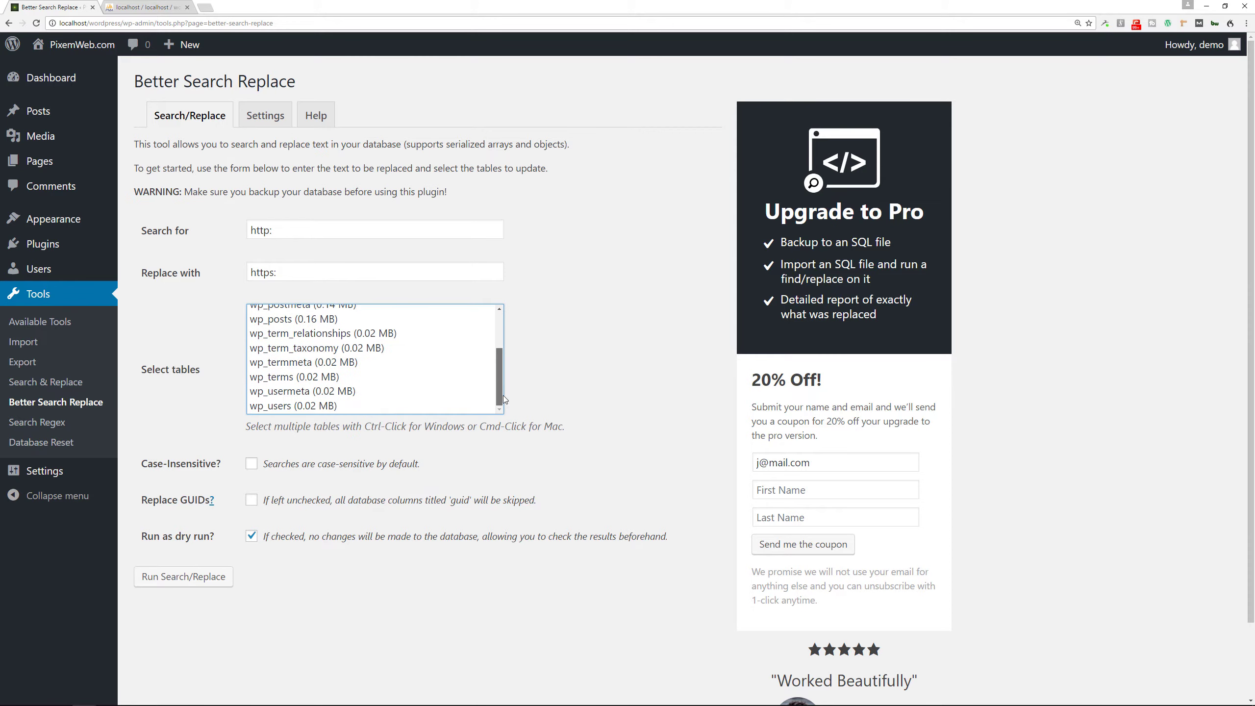
shift+click(330, 407)
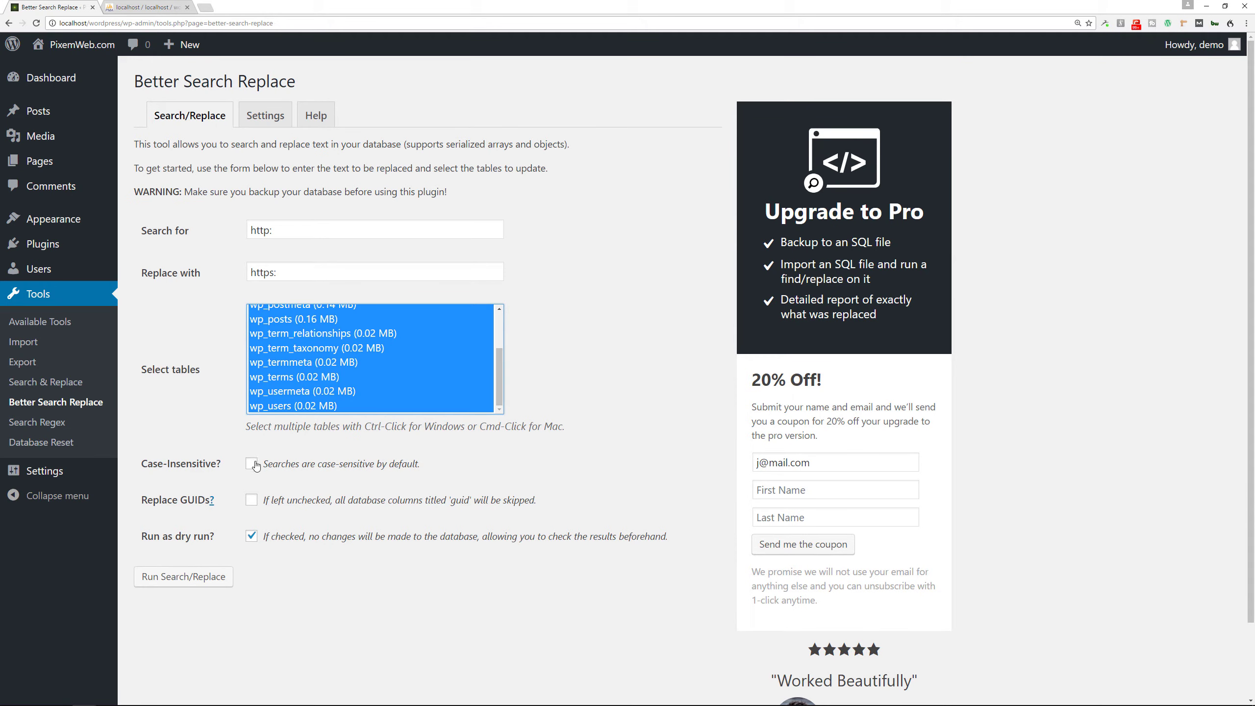
click(252, 502)
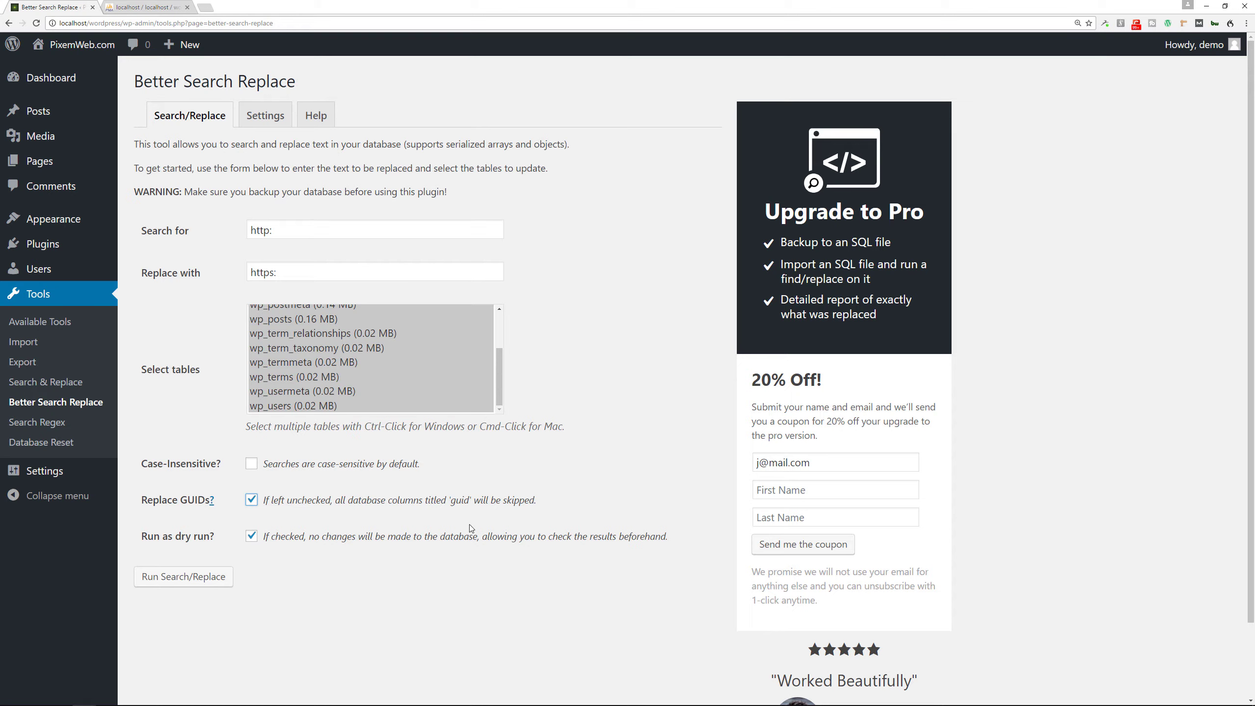
click(251, 538)
click(204, 573)
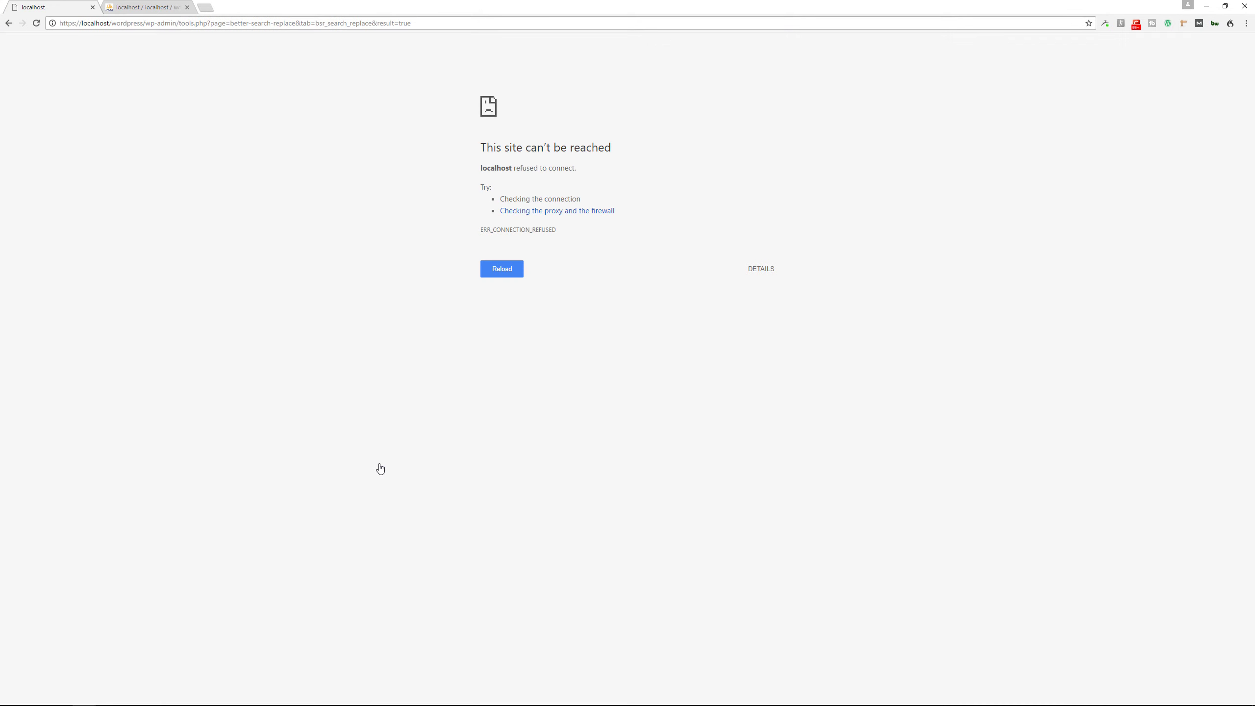
Switch back to phpMyAdmin and rerun the wp_options query replacing 'https:' with 'http:' in option_value.
key(alt+Tab)
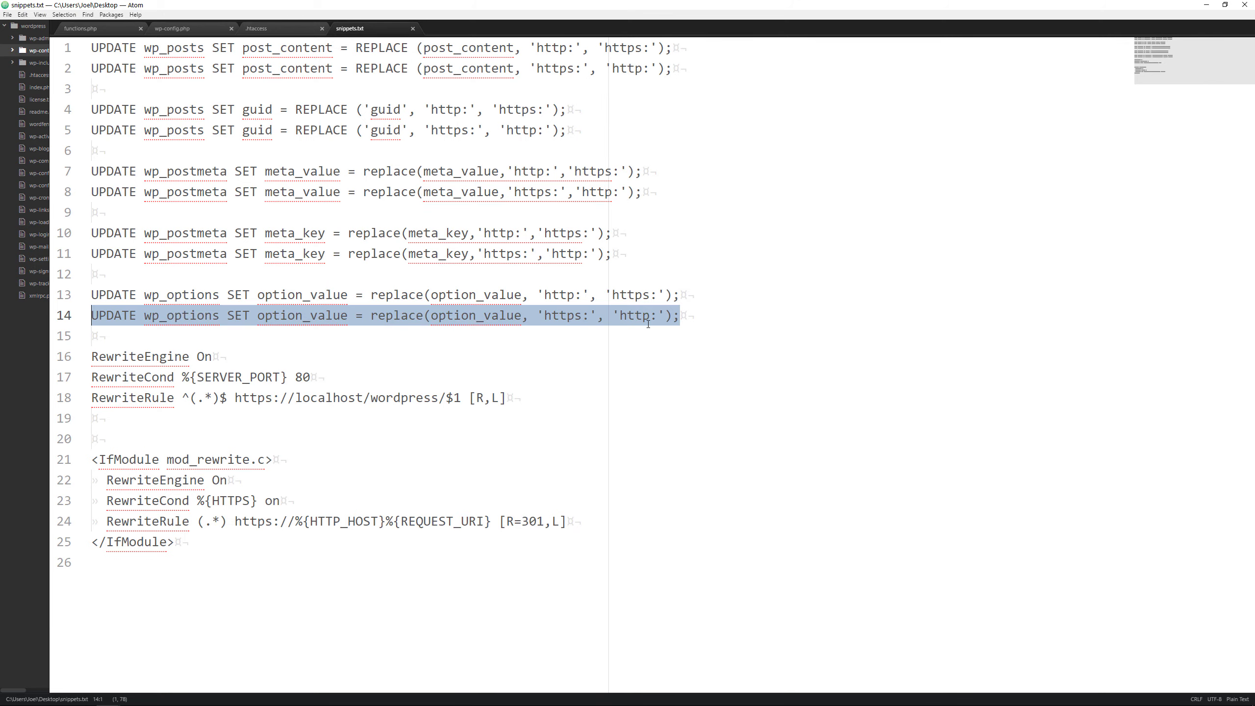
key(alt+Tab)
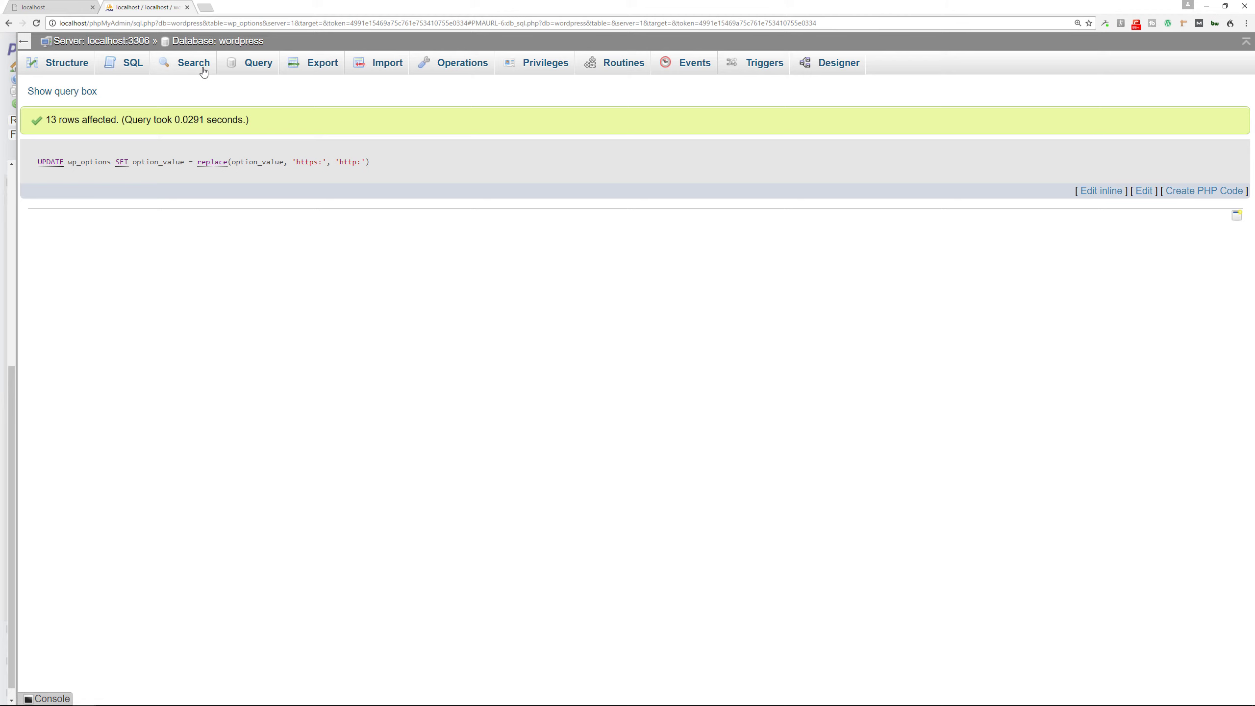
click(141, 71)
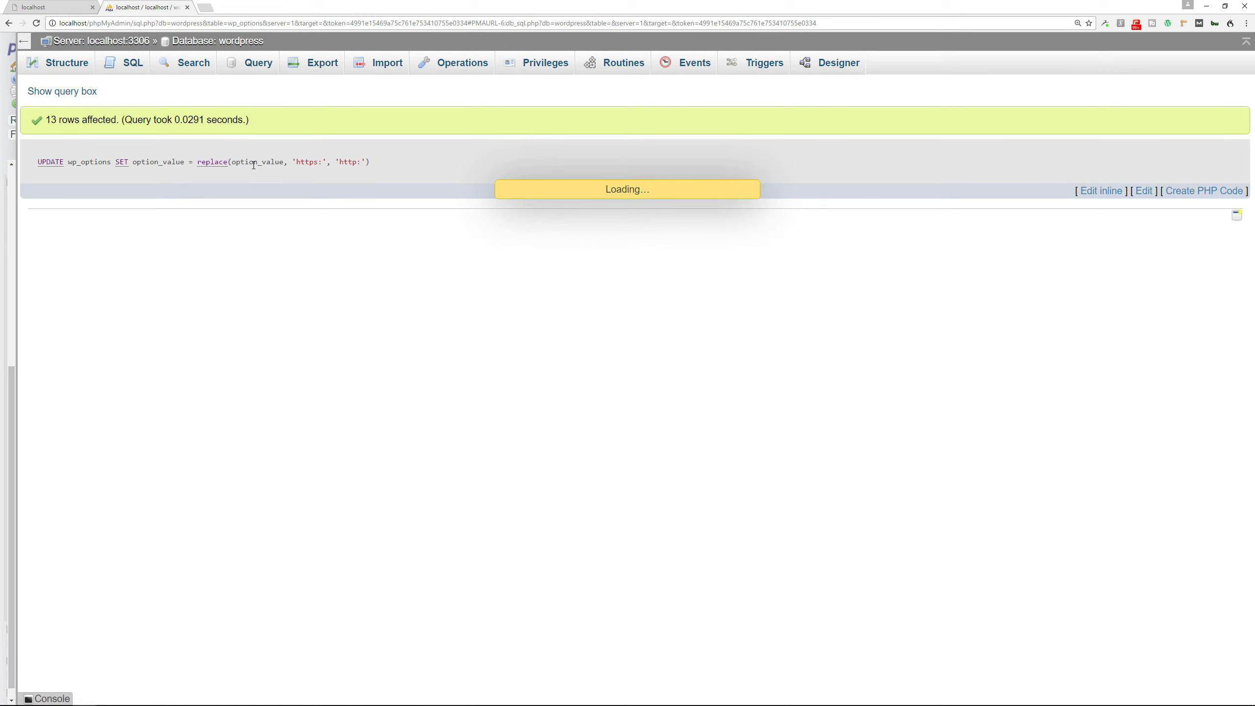
text(UPDATE wp_options SET option_value = replace(option_value, 'https:', 'http:');)
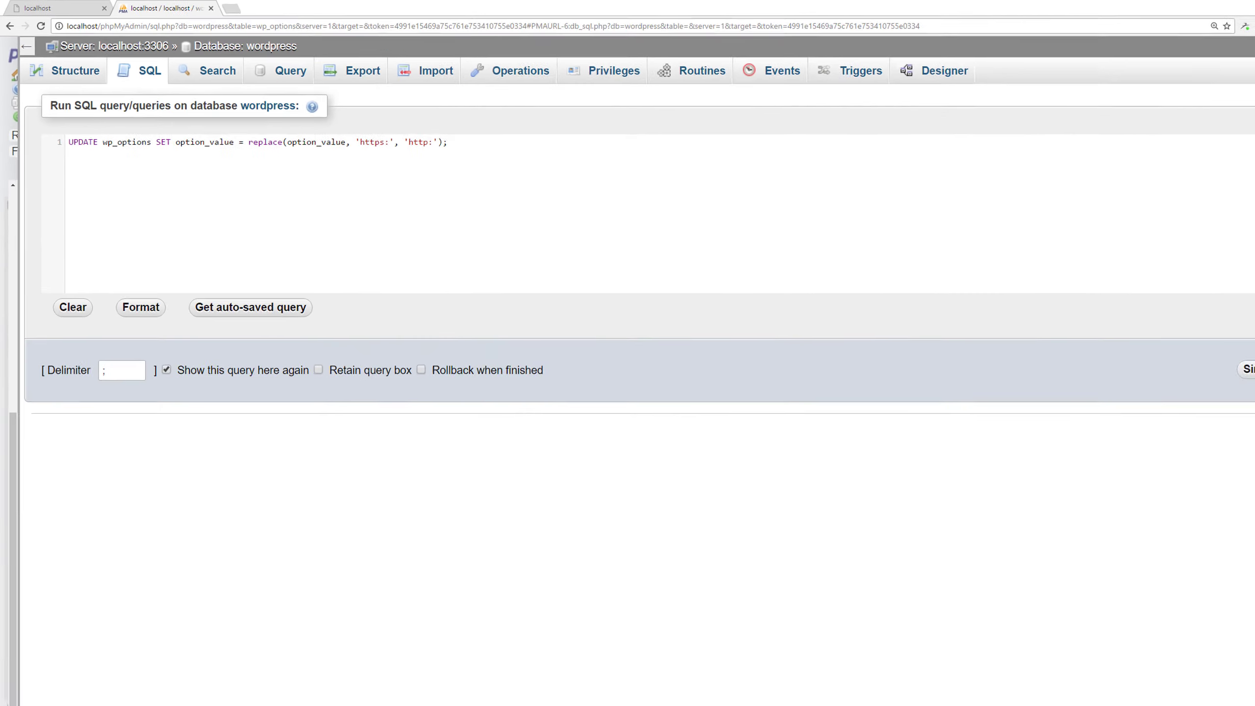
key(ctrl+Return)
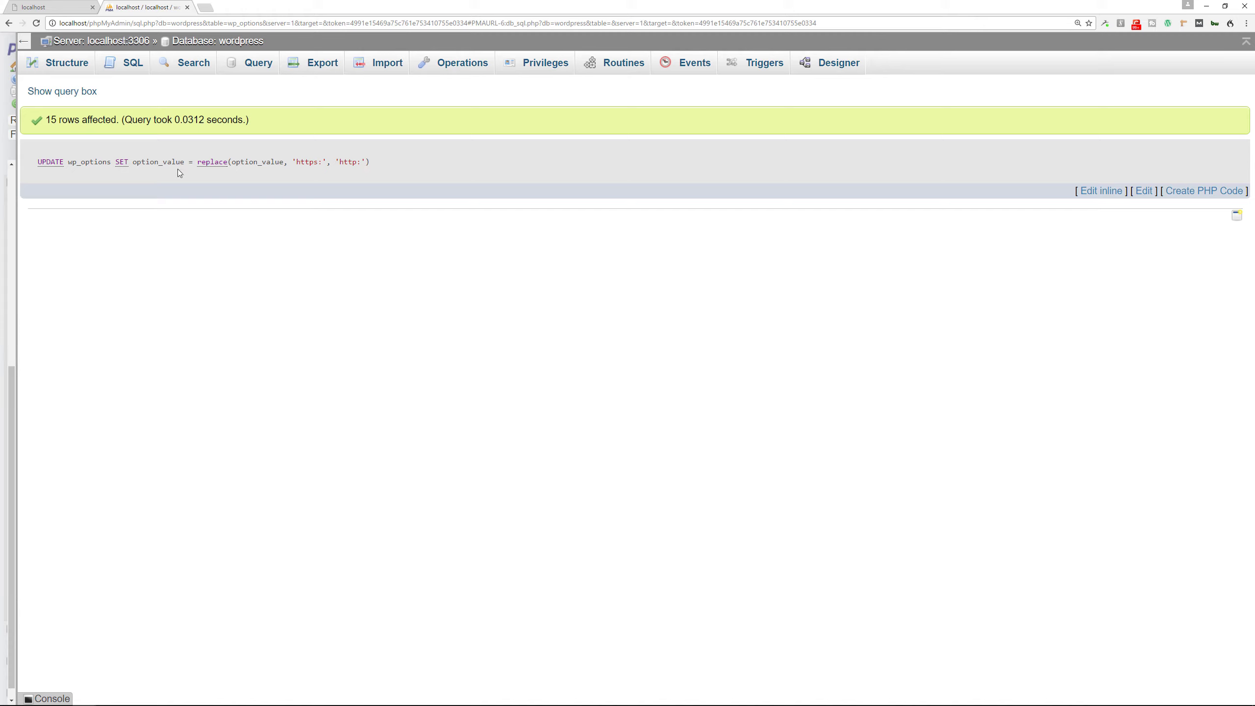
Switch back to the WordPress browser tab and load the Better Search Replace admin page over http instead of https.
click(62, 7)
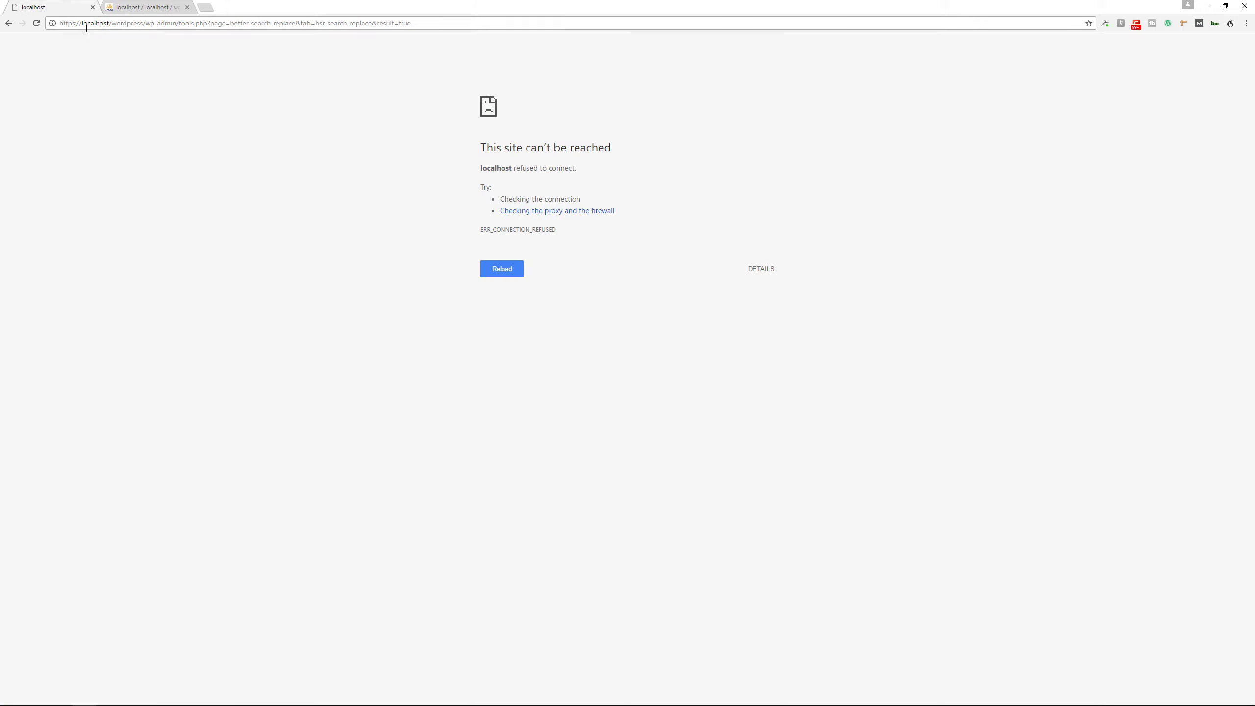
click(74, 23)
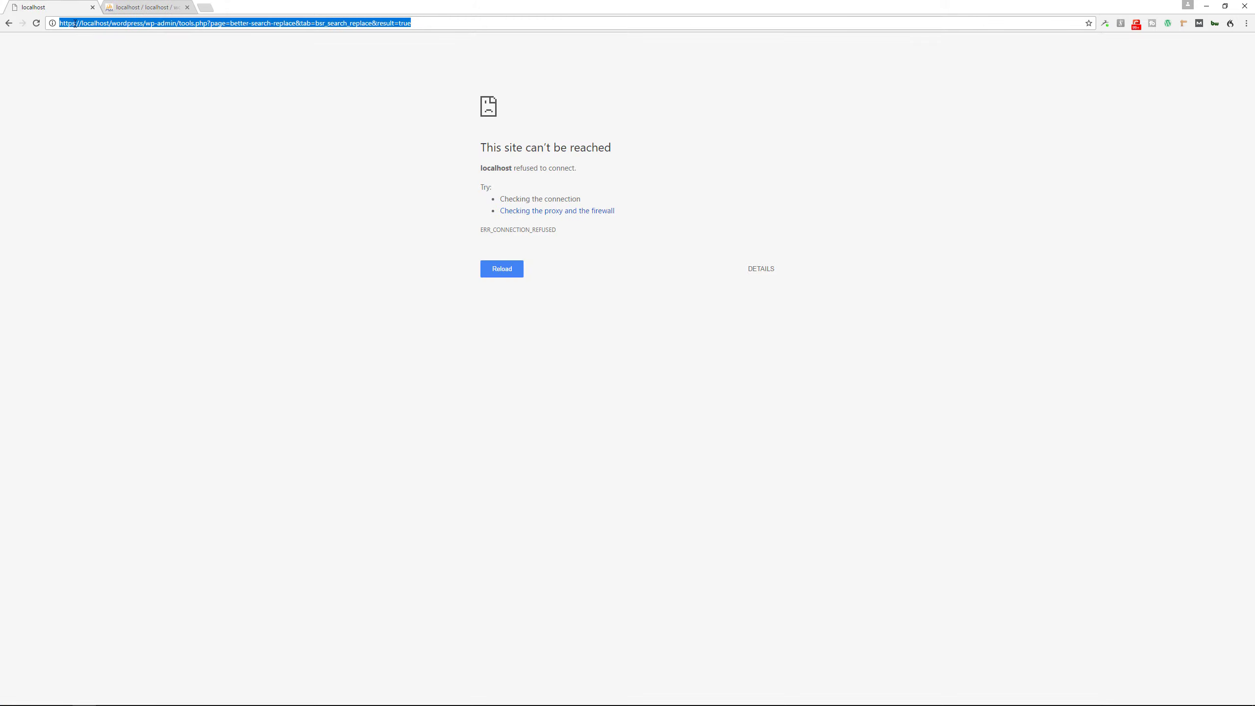
click(75, 23)
key(BackSpace)
key(Return)
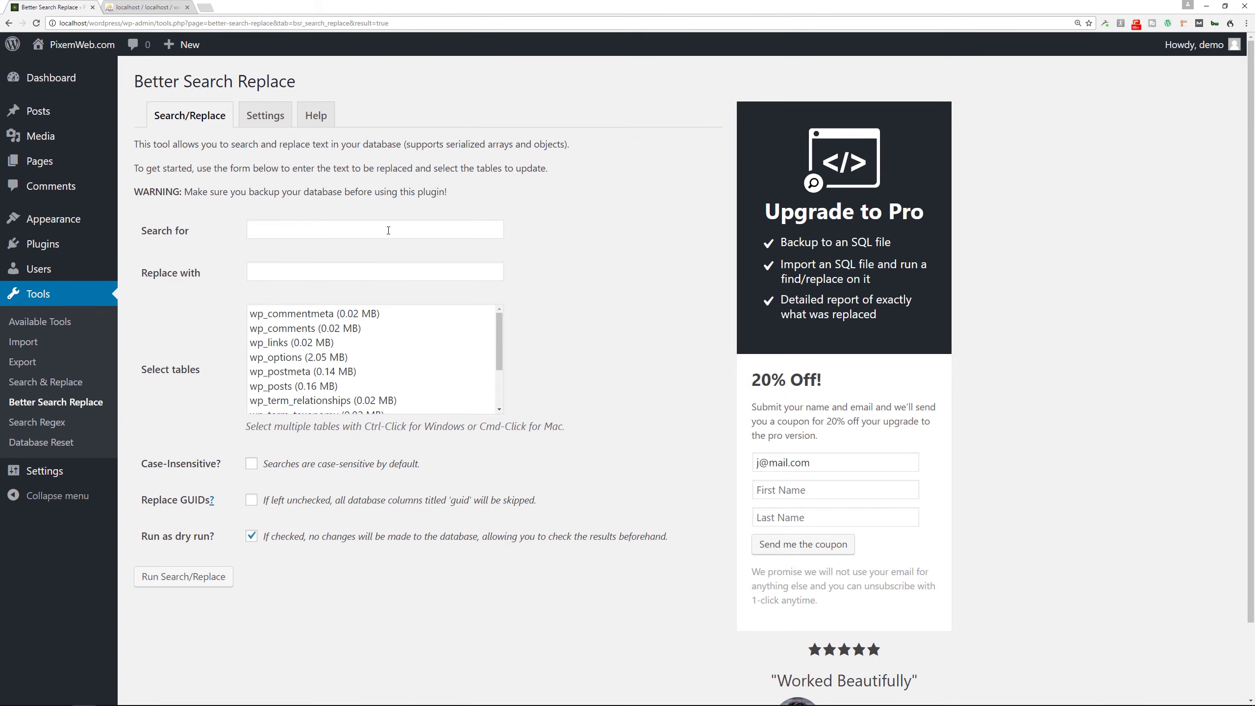
click(383, 229)
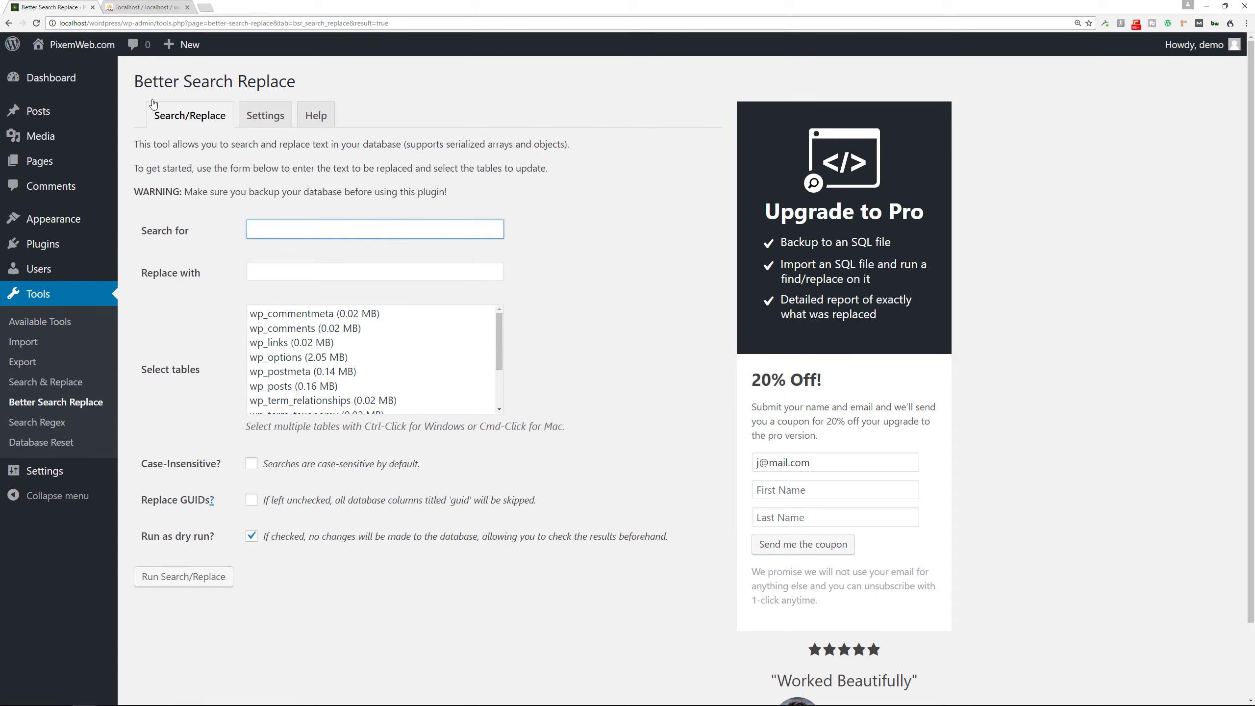
Visit the site's front end and open the Template: Sticky post to check its link protocol.
mouse_move(76, 49)
click(61, 70)
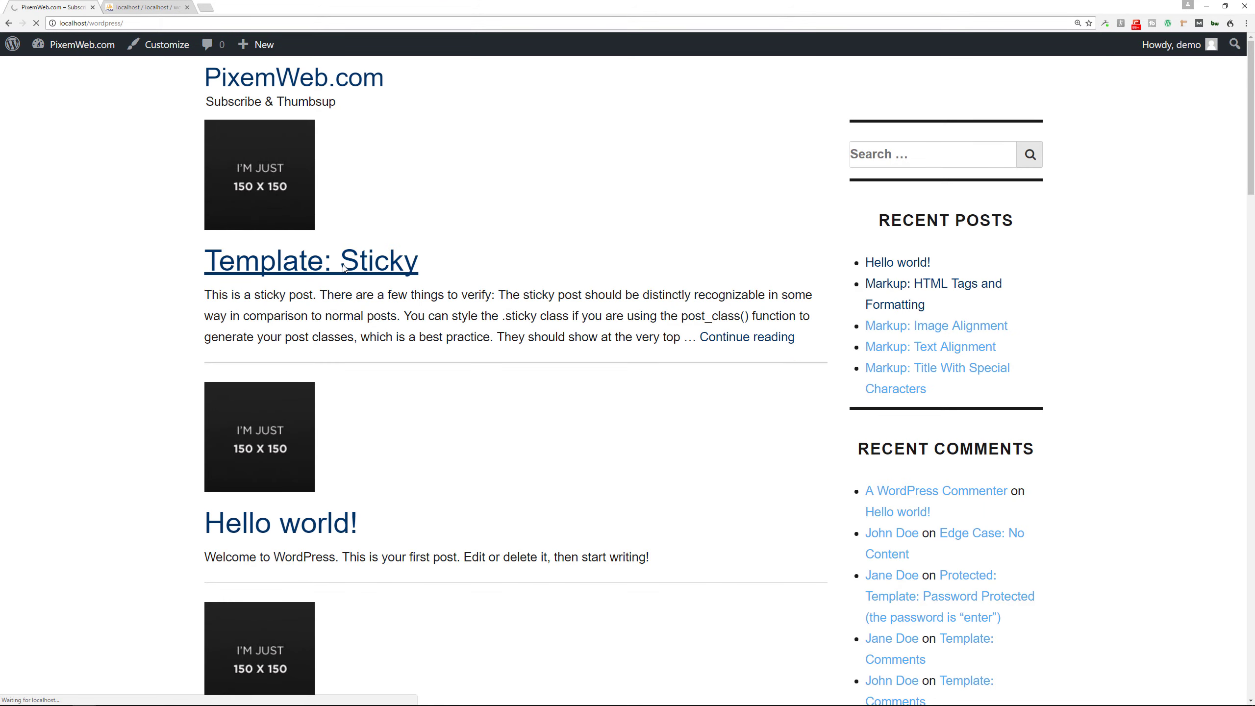
click(296, 250)
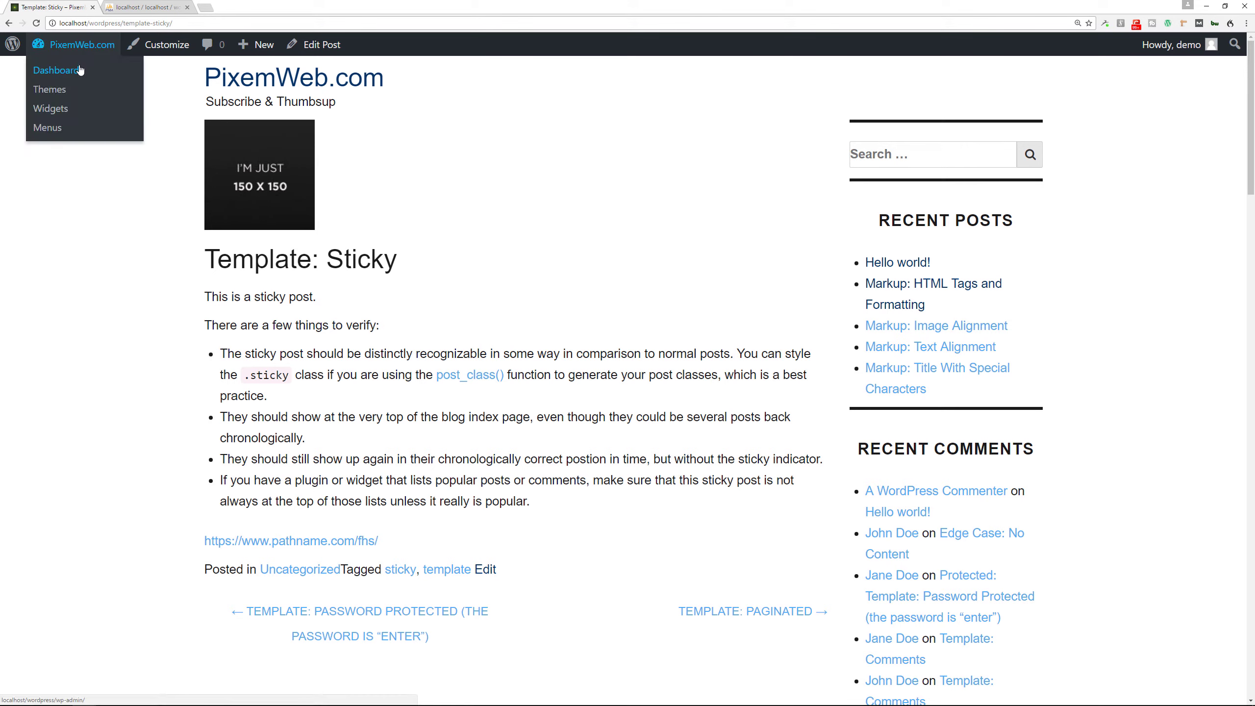
Open Better Search Replace from the dashboard and set it to search for https: and replace with http:.
click(79, 70)
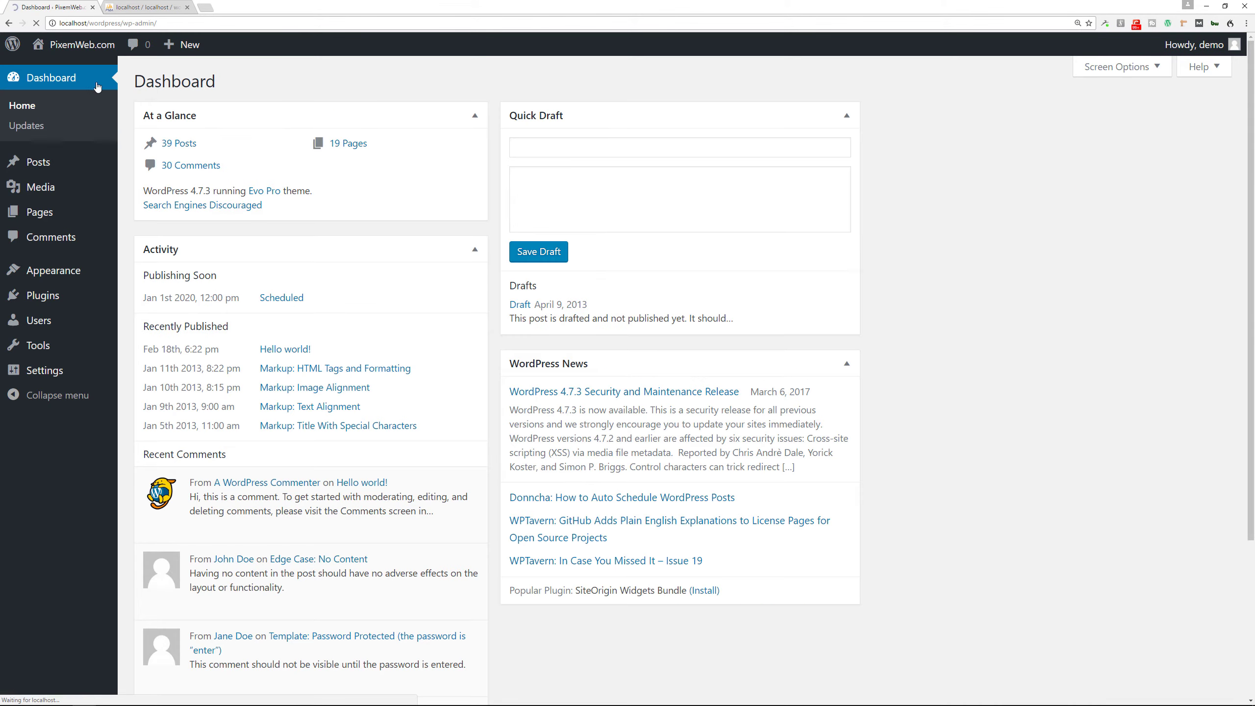
mouse_move(87, 349)
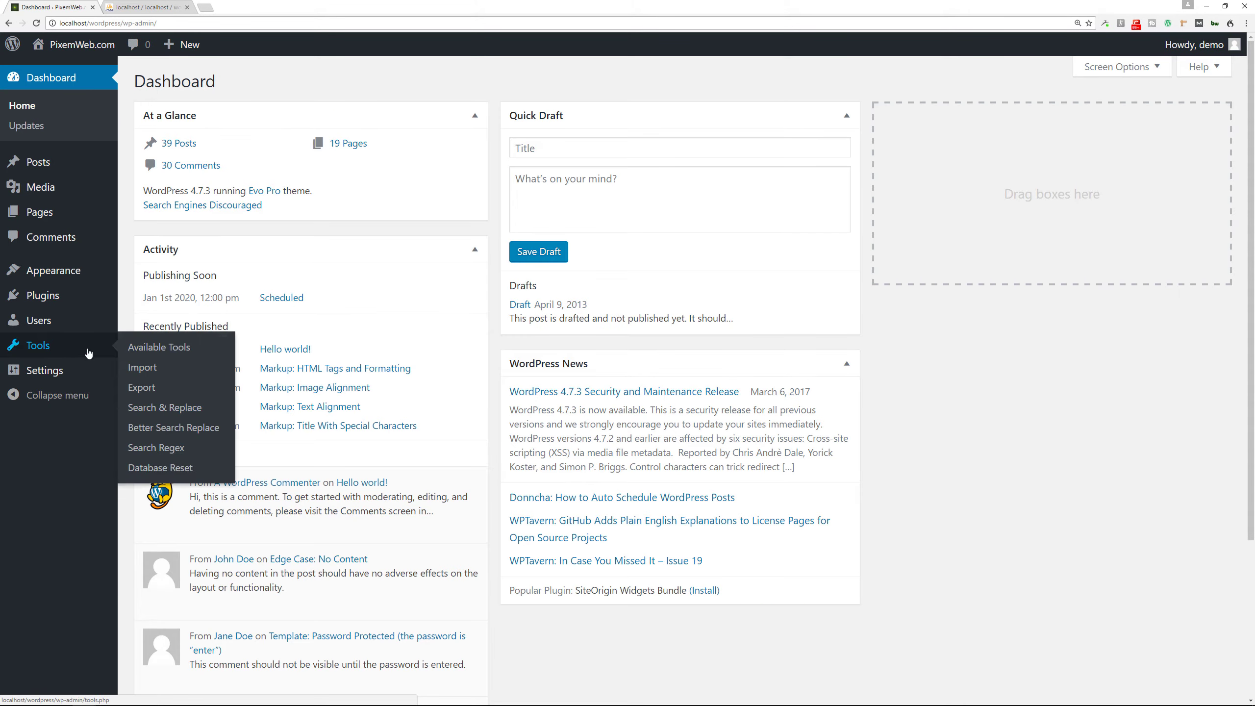
click(159, 433)
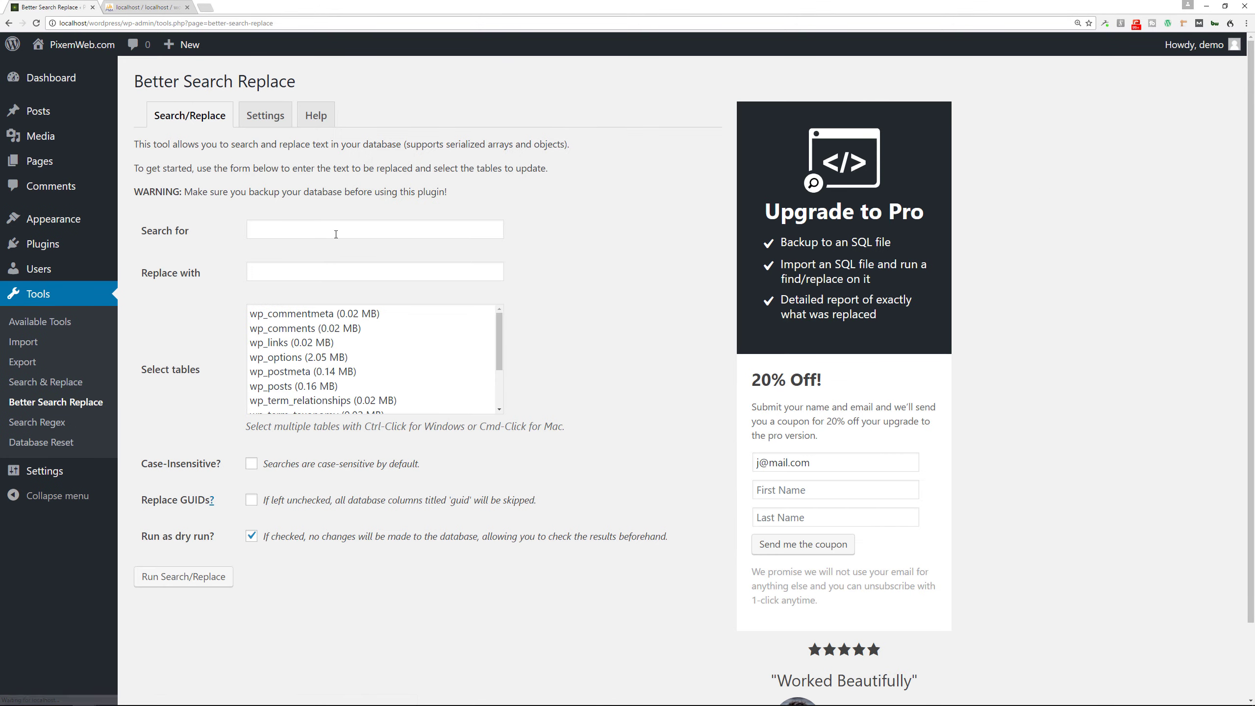
click(336, 234)
text(https)
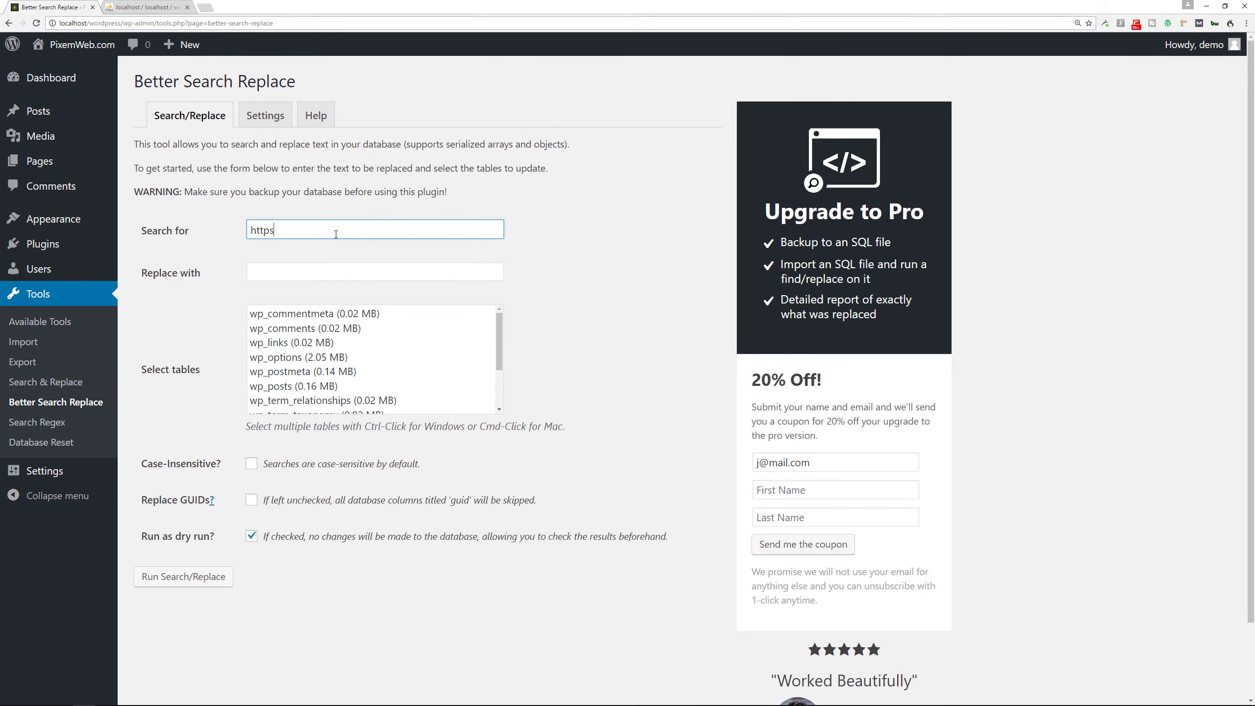
text(:)
key(Tab)
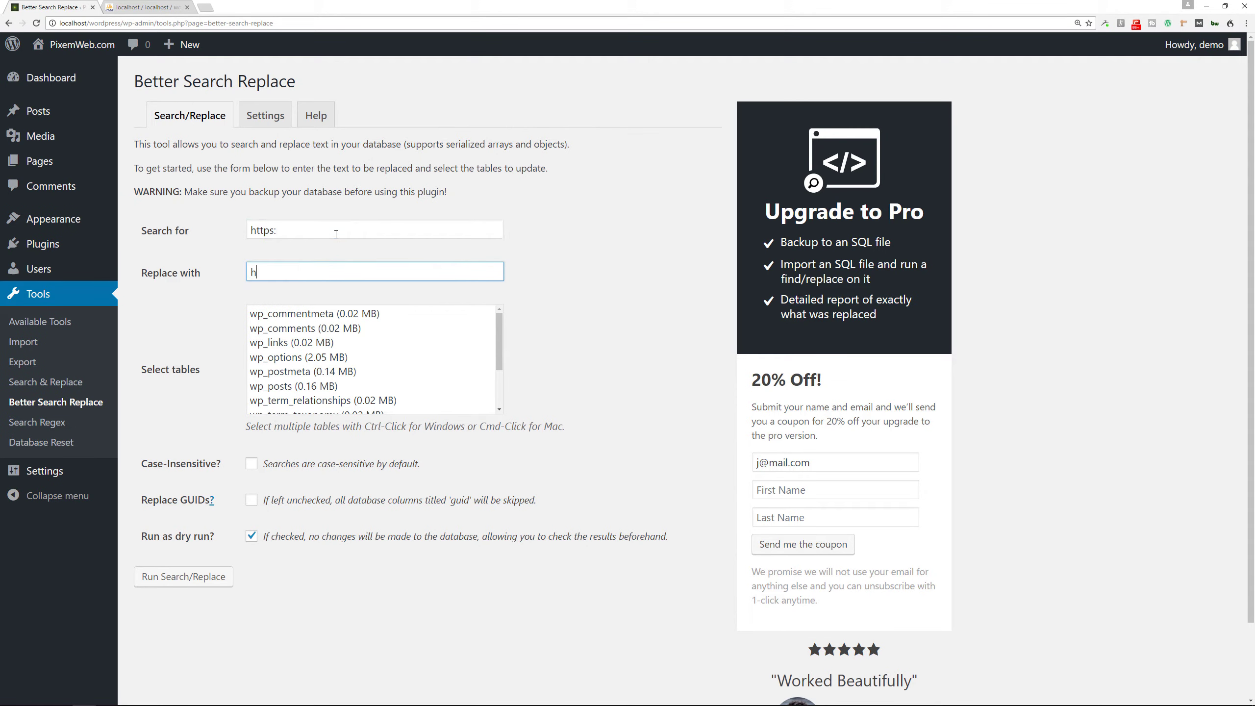
text(http:)
Run the search and replace on all tables with Replace GUIDs enabled and dry run off, and check the Template: Sticky post.
click(316, 314)
drag(500, 346, 500, 403)
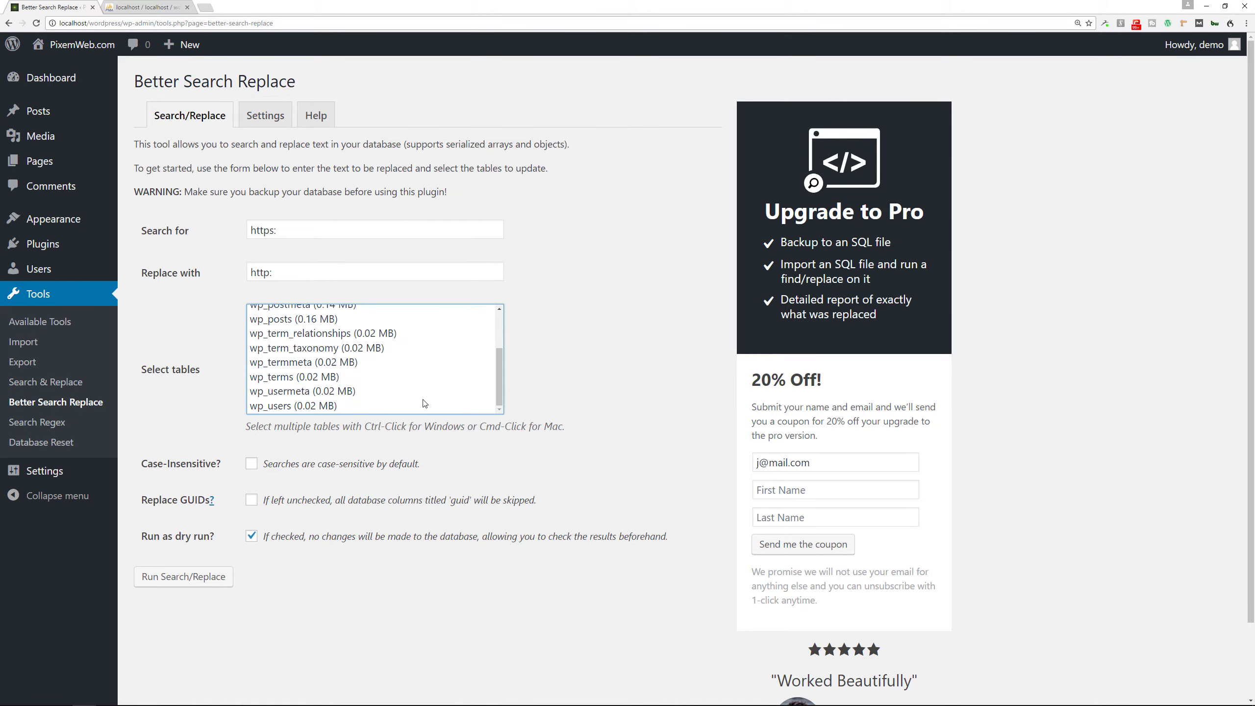
shift+click(333, 406)
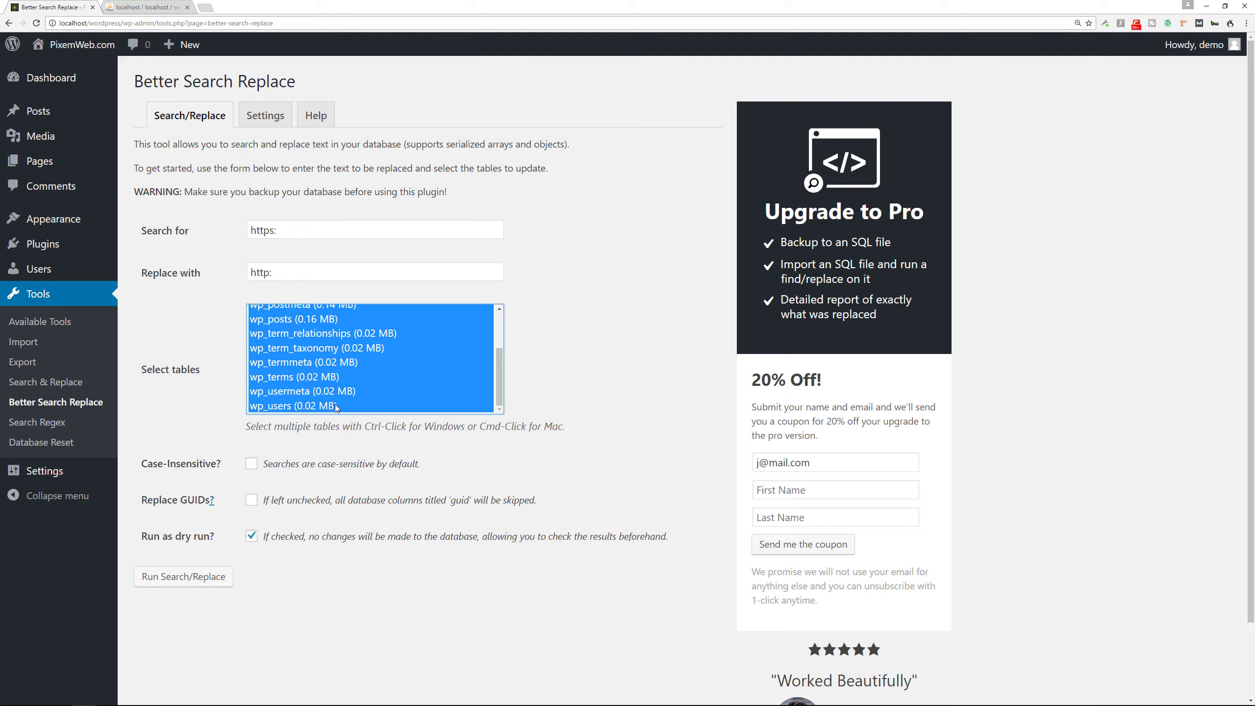
click(251, 499)
click(251, 536)
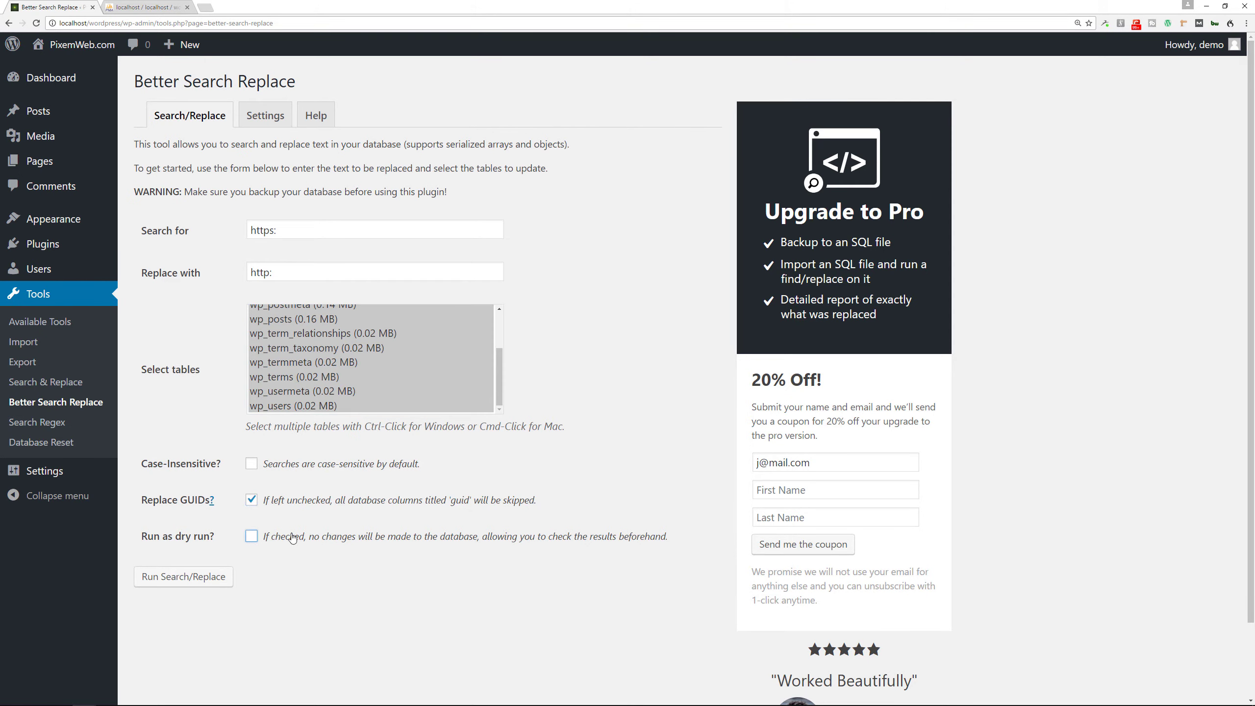
click(199, 580)
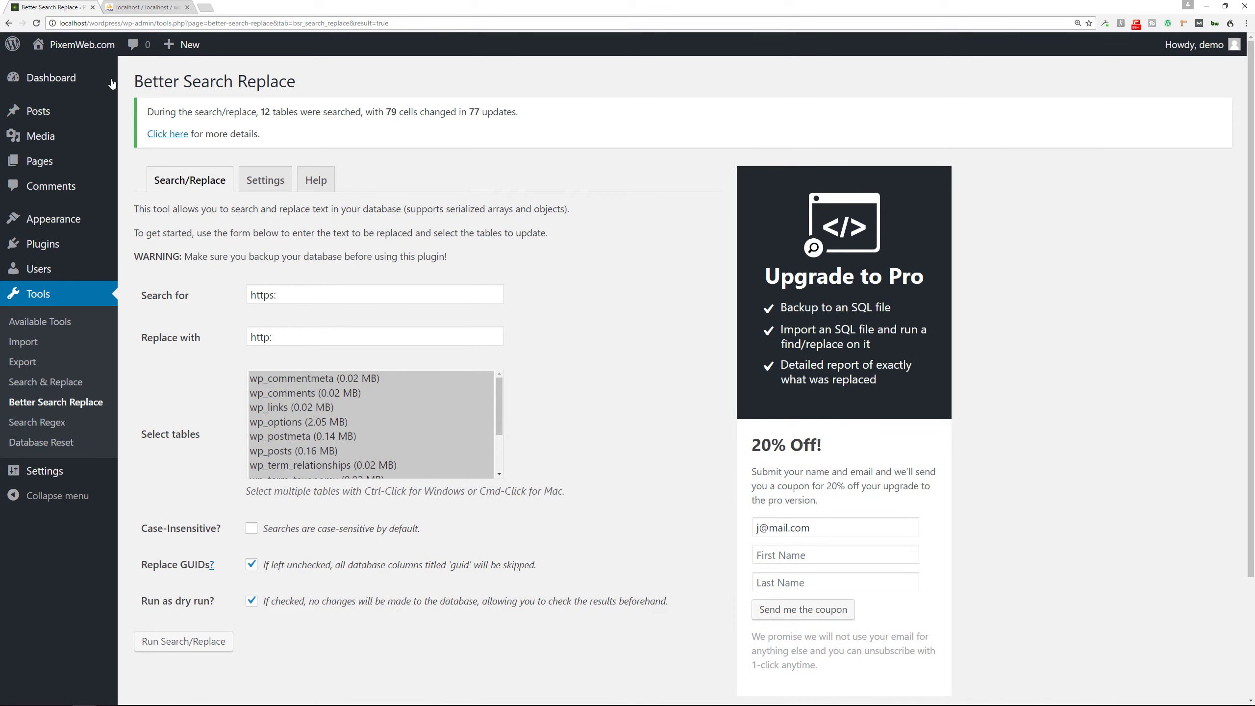
mouse_move(91, 55)
click(67, 75)
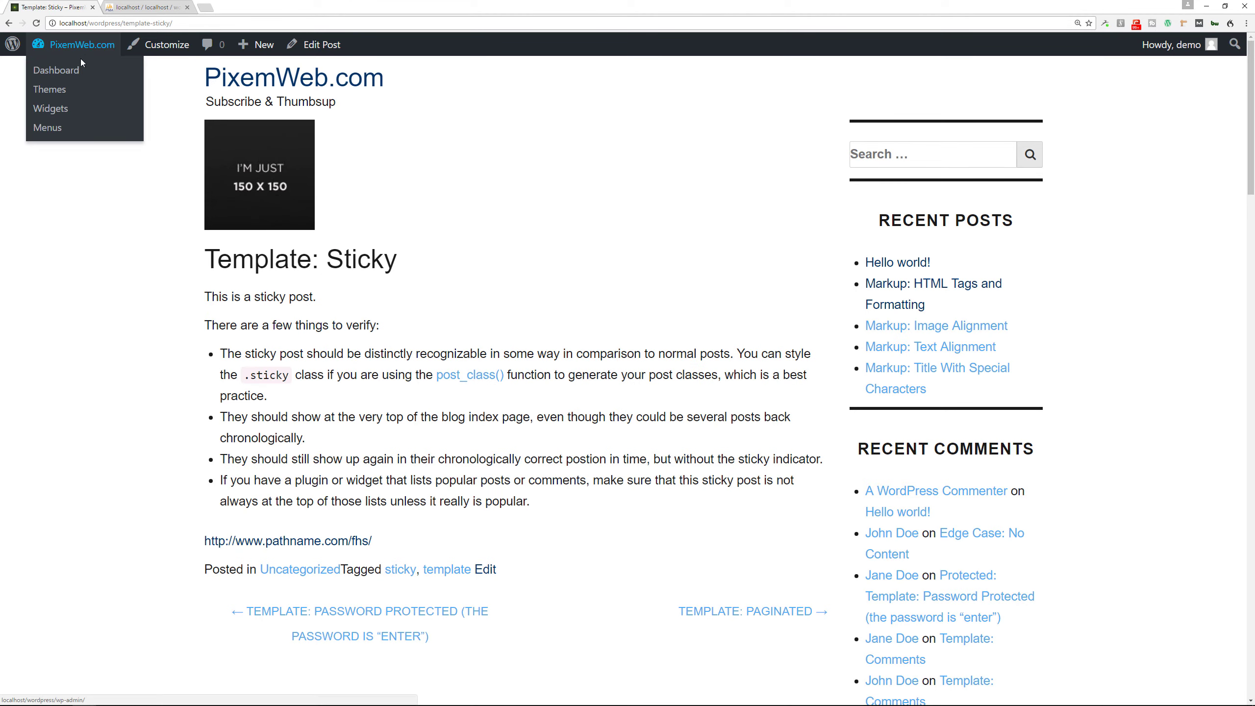
Open the Search Regex plugin from the dashboard and set the search pattern to http: and the replace pattern to https:.
click(79, 72)
mouse_move(42, 352)
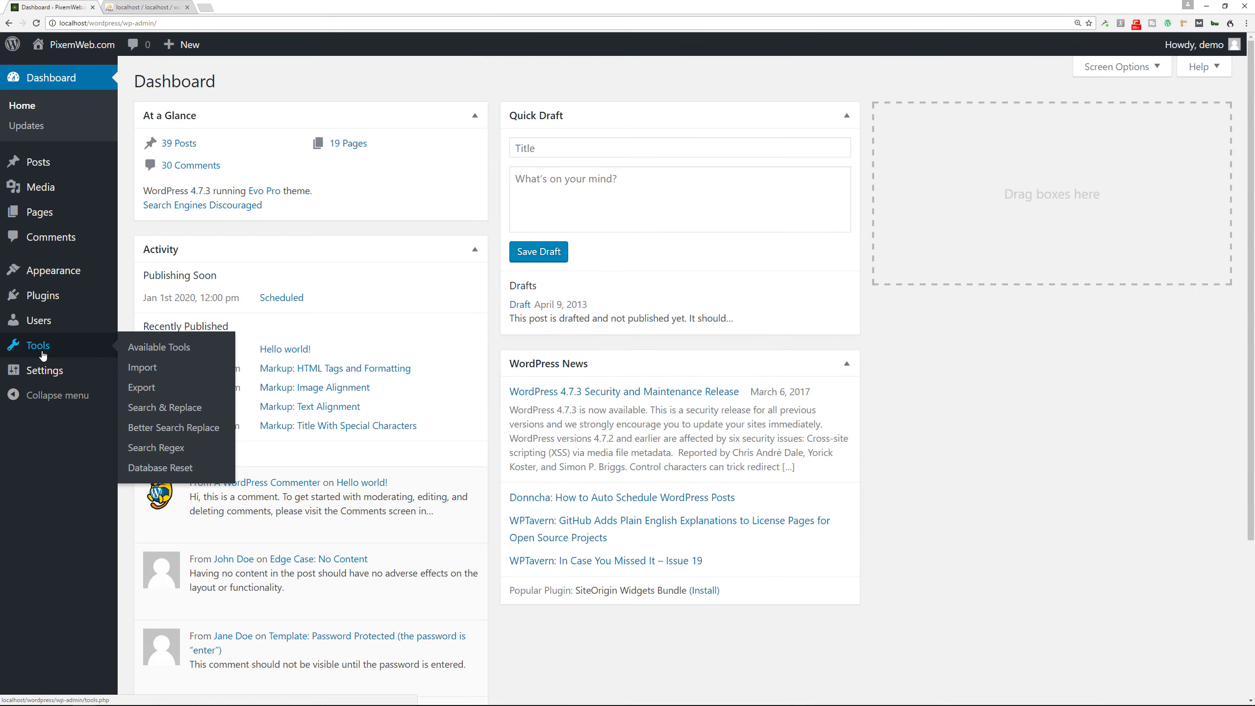
click(159, 449)
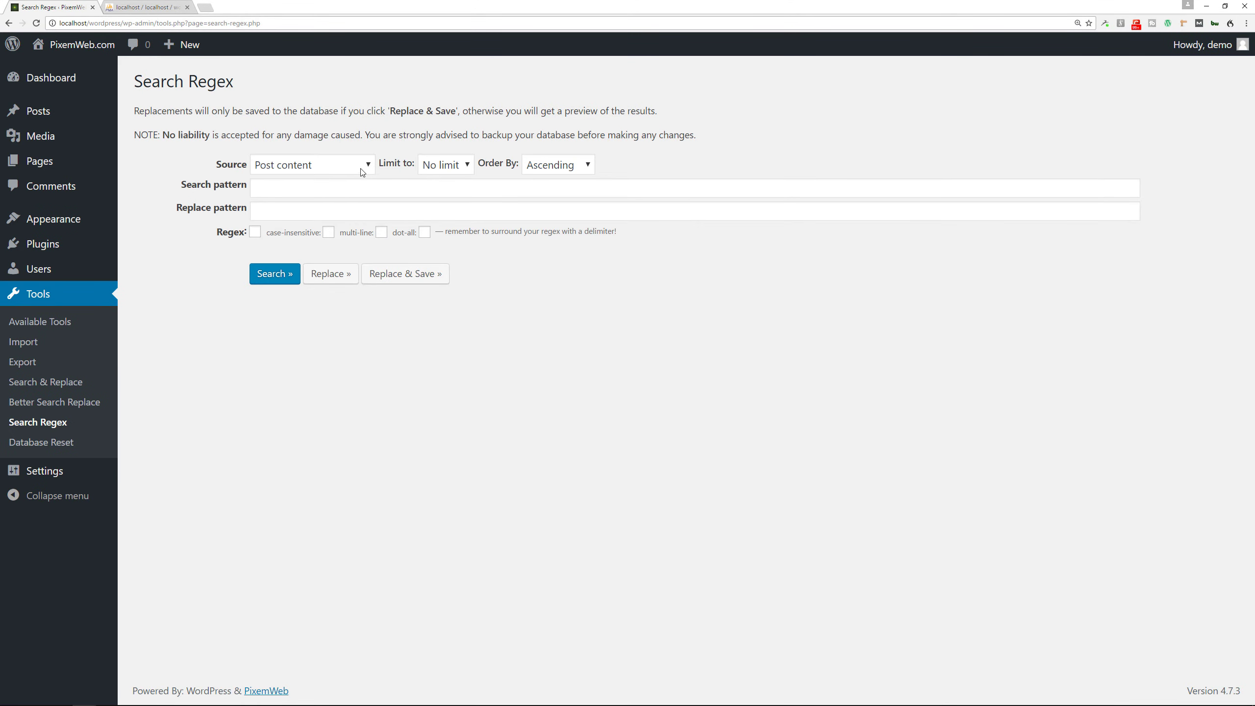
click(340, 186)
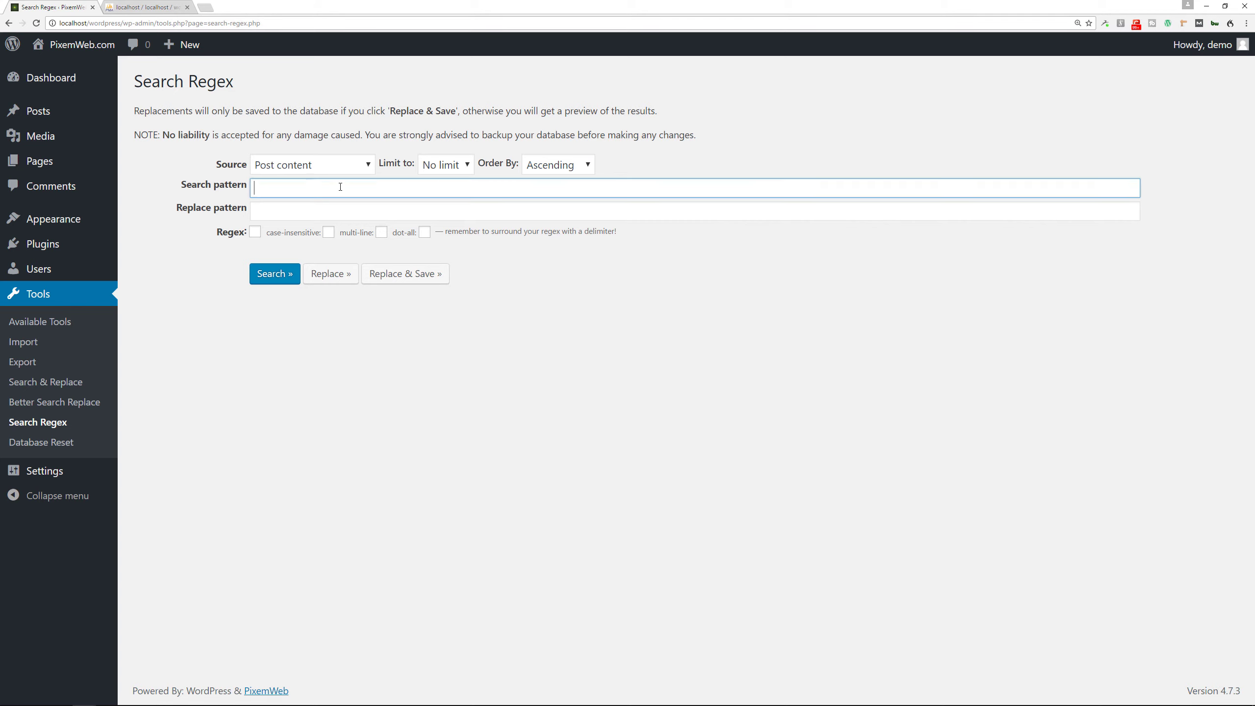
text(http:)
key(Tab)
text(https)
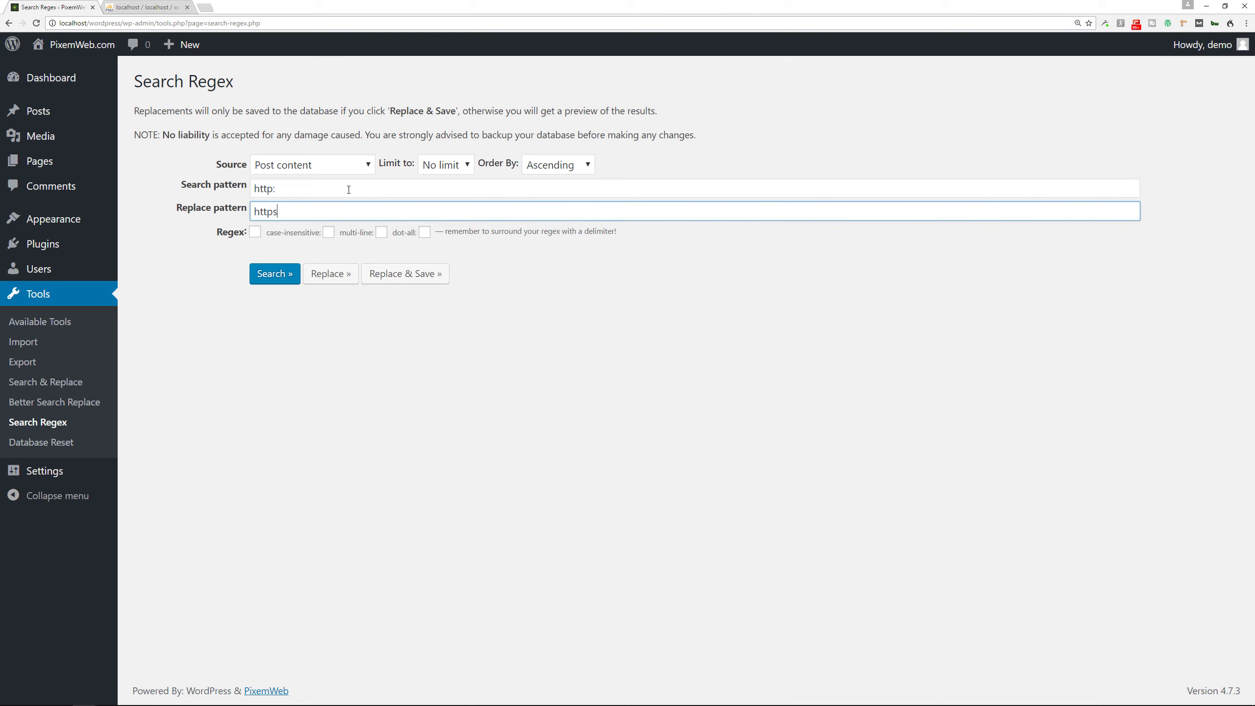
text(:)
Replace and save the matches with Post content as the source, and check the link in the Template: Sticky post.
click(368, 165)
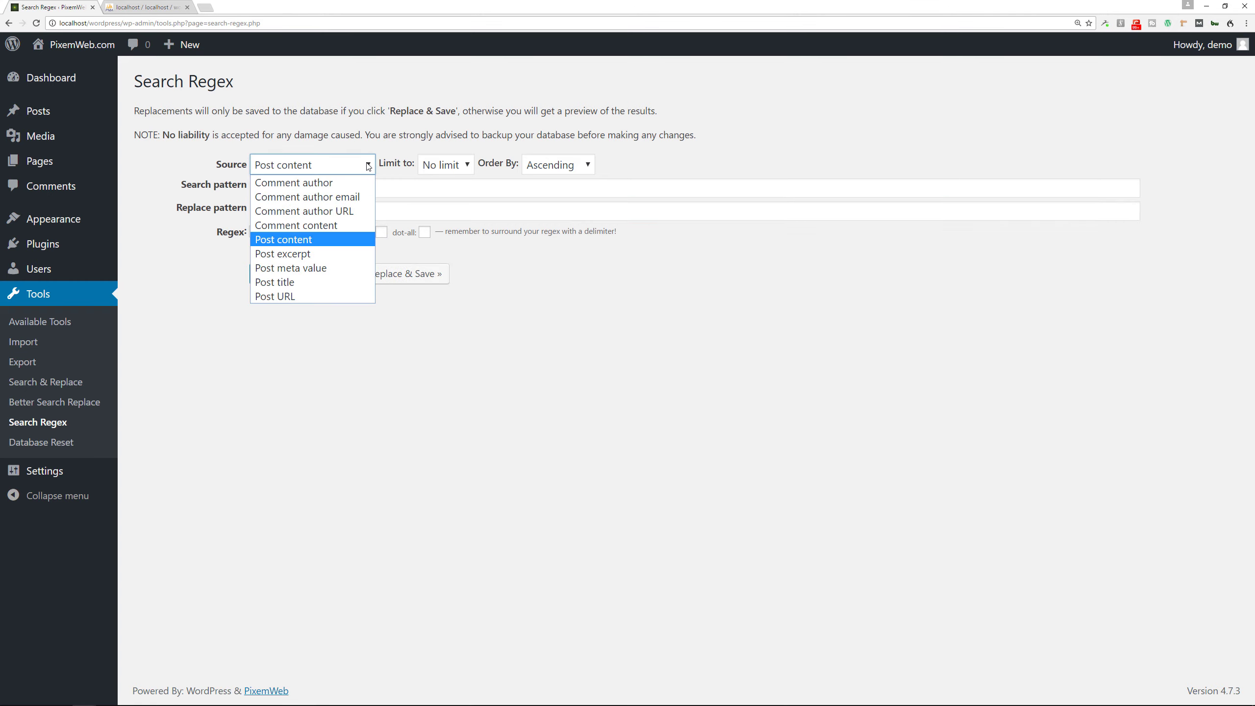
click(368, 166)
click(401, 273)
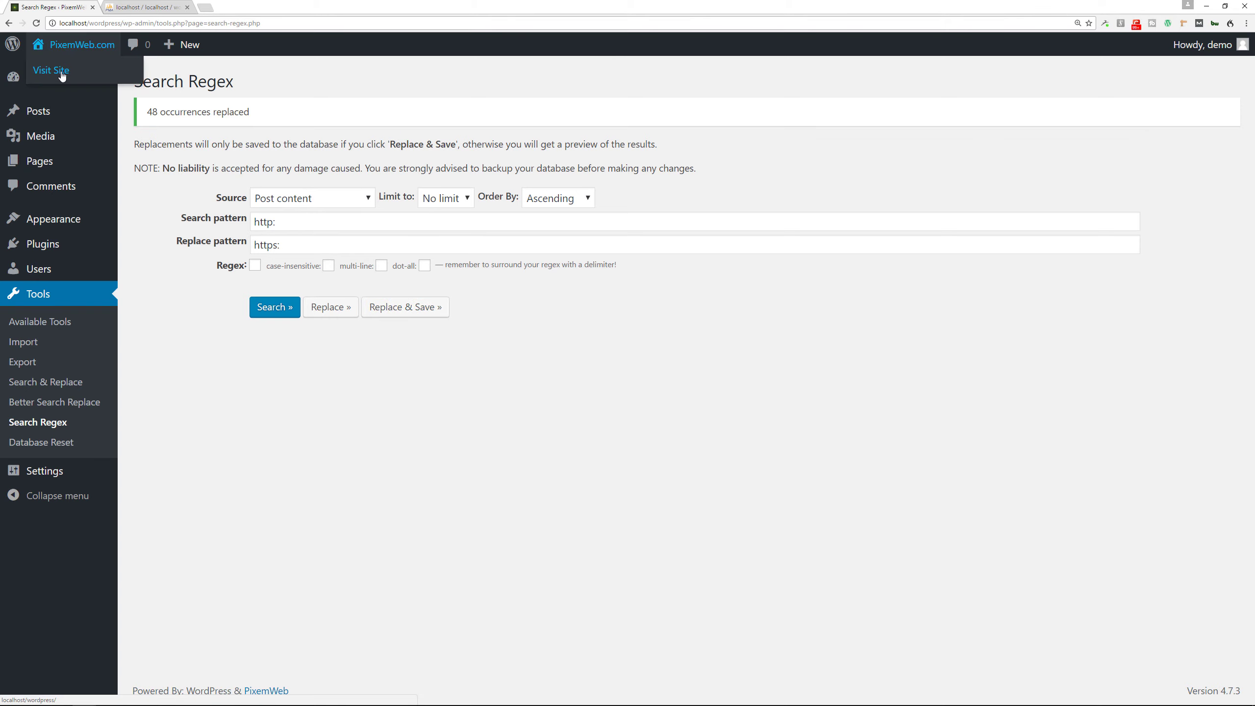
click(58, 71)
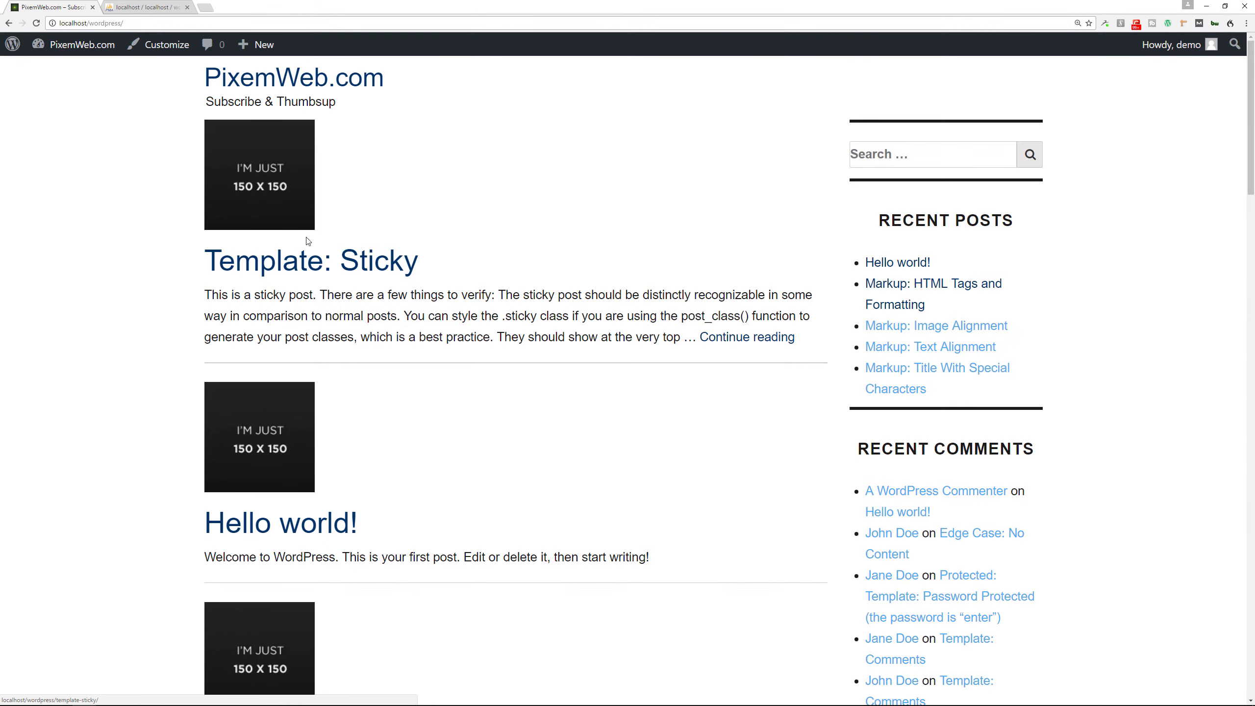
click(322, 264)
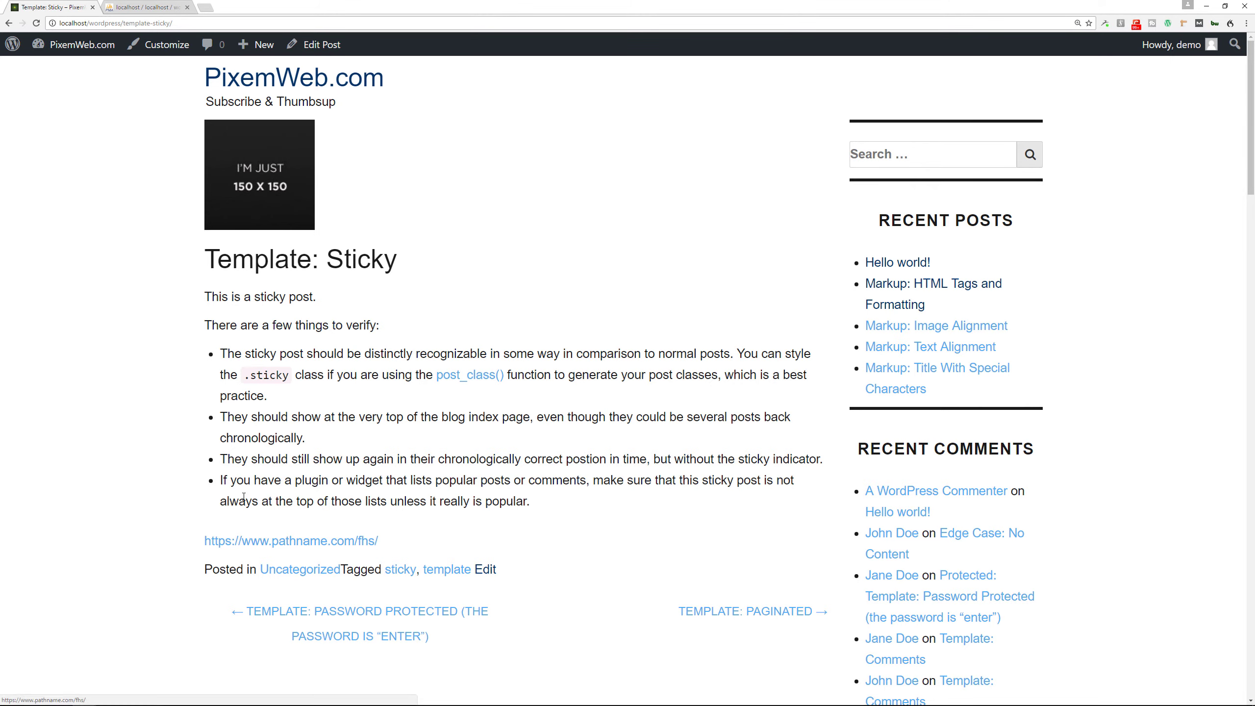
Open the General Settings from the dashboard and try changing the WordPress Address (URL) from http to https.
mouse_move(69, 45)
click(70, 71)
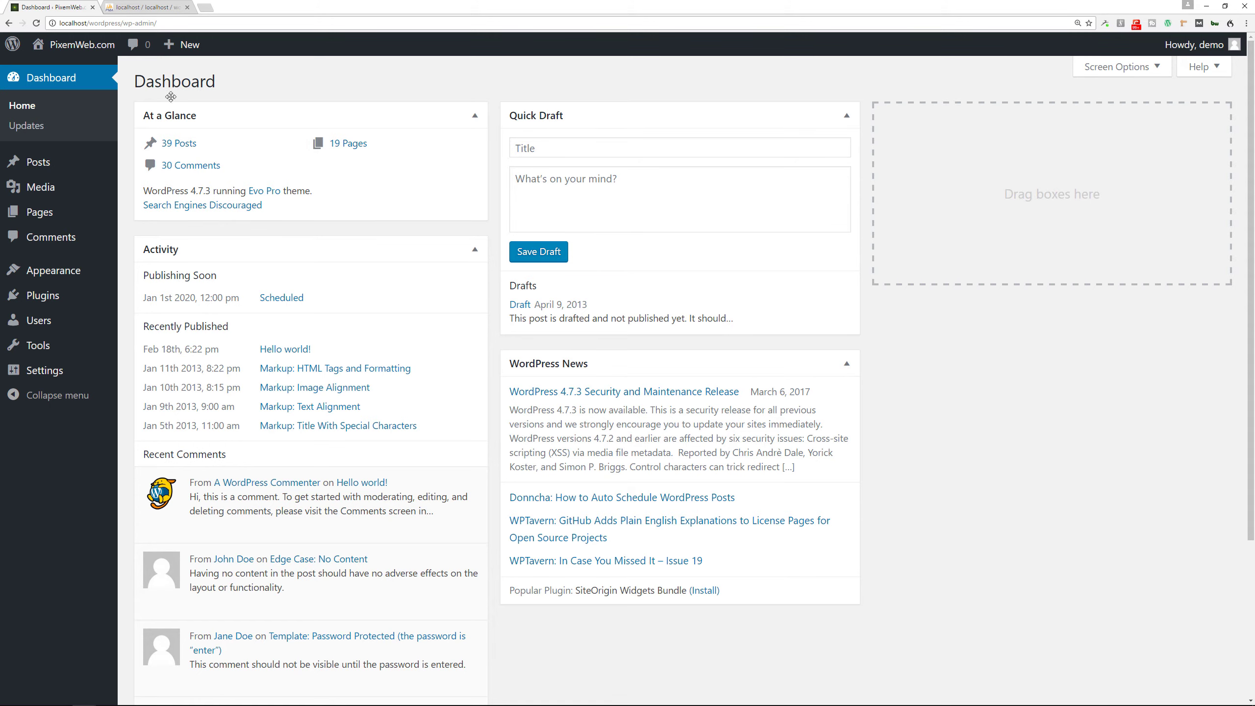
click(53, 370)
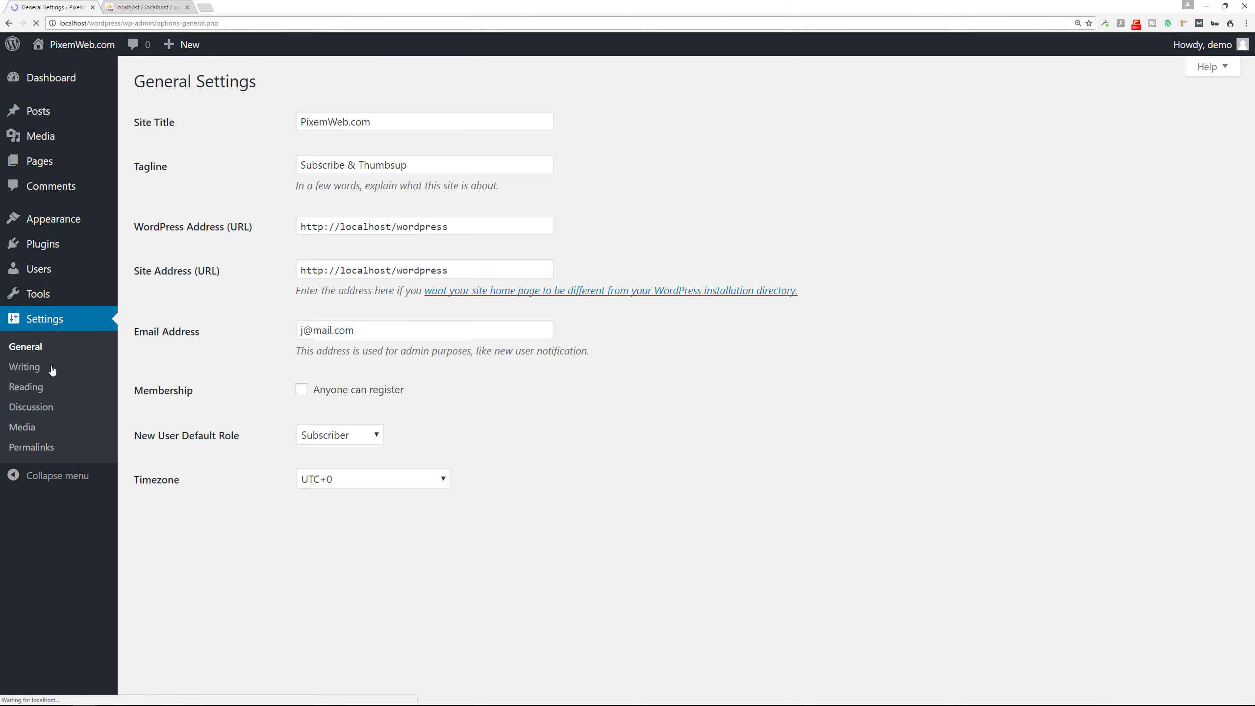
click(330, 223)
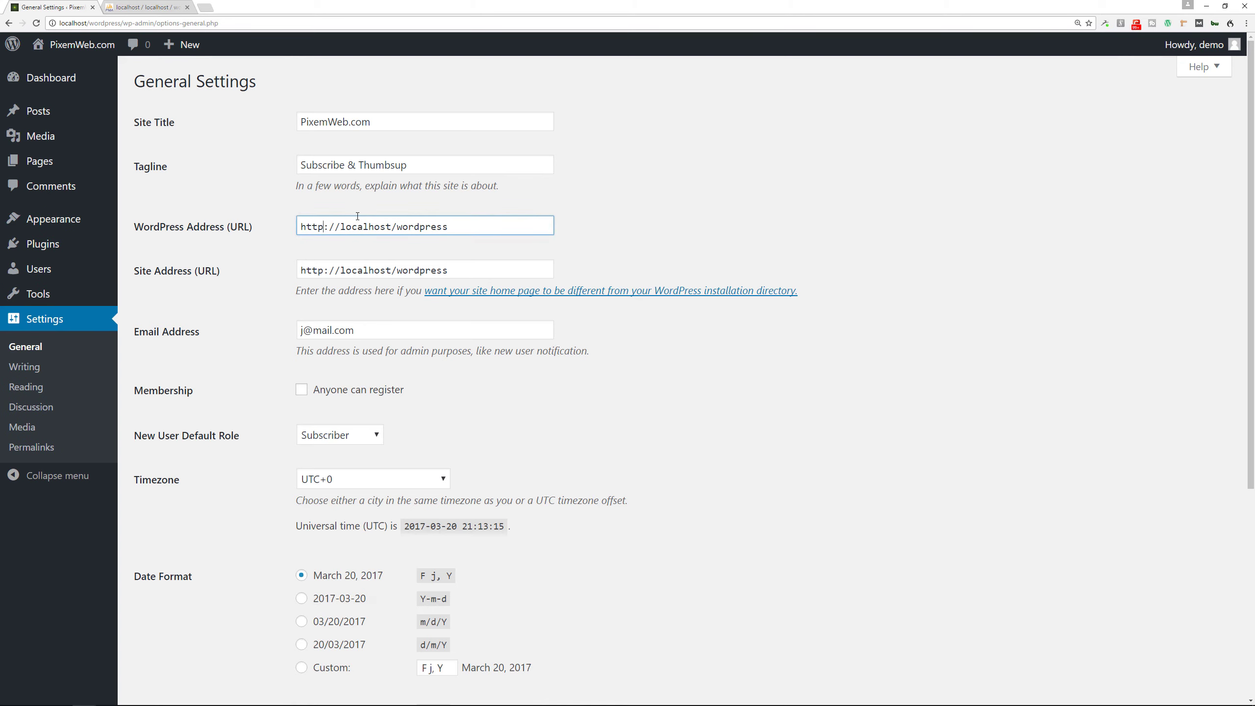
text(s)
key(BackSpace)
scroll(261, 331, down, 6)
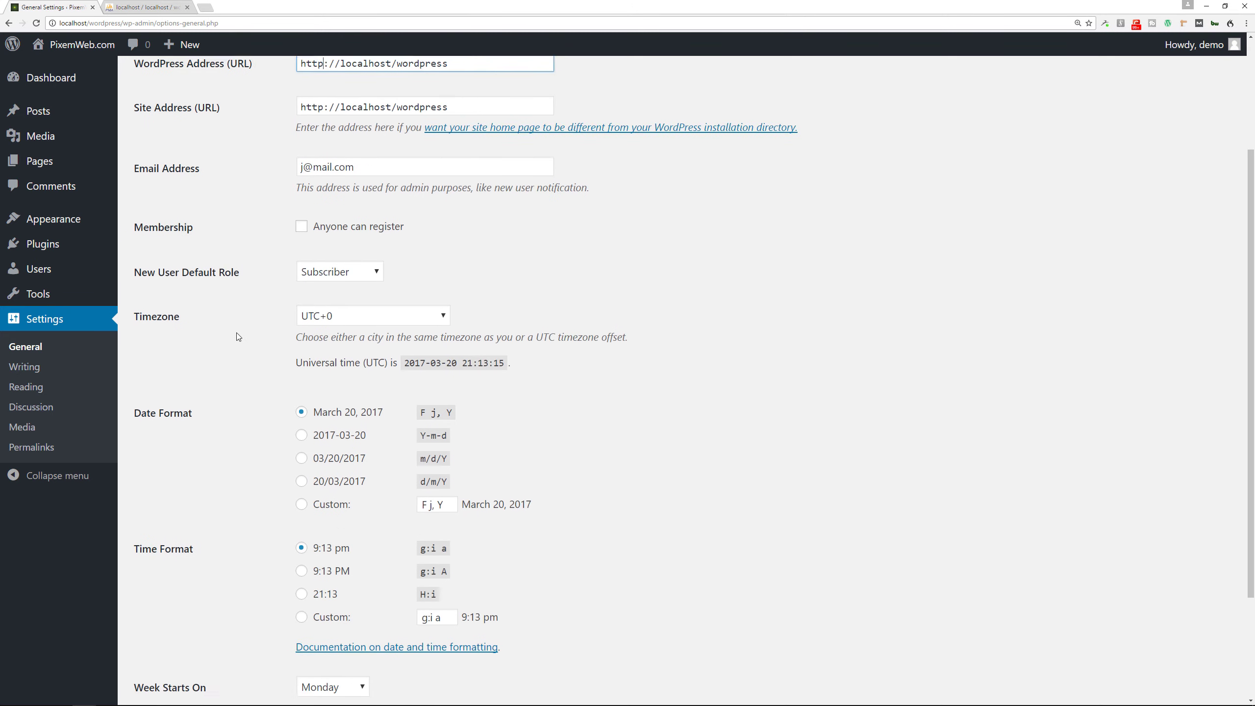
scroll(222, 457, up, 6)
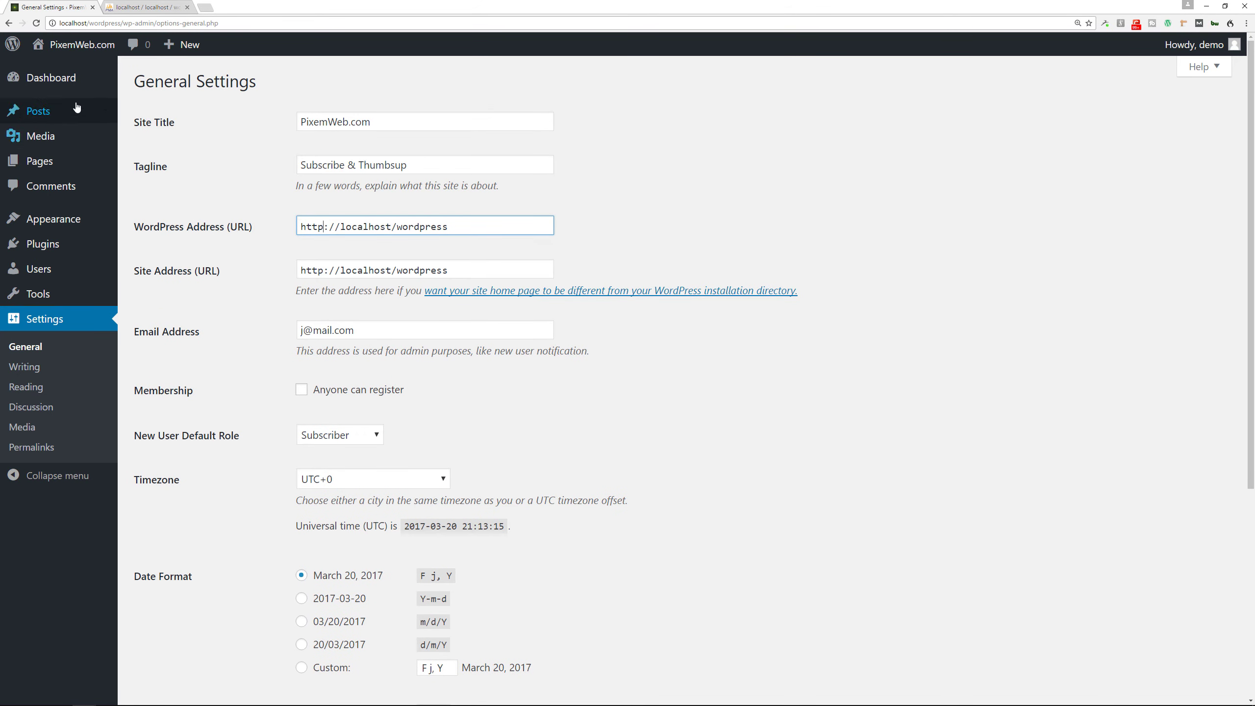
Open the list of installed plugins to review the search-and-replace plugins used.
click(61, 83)
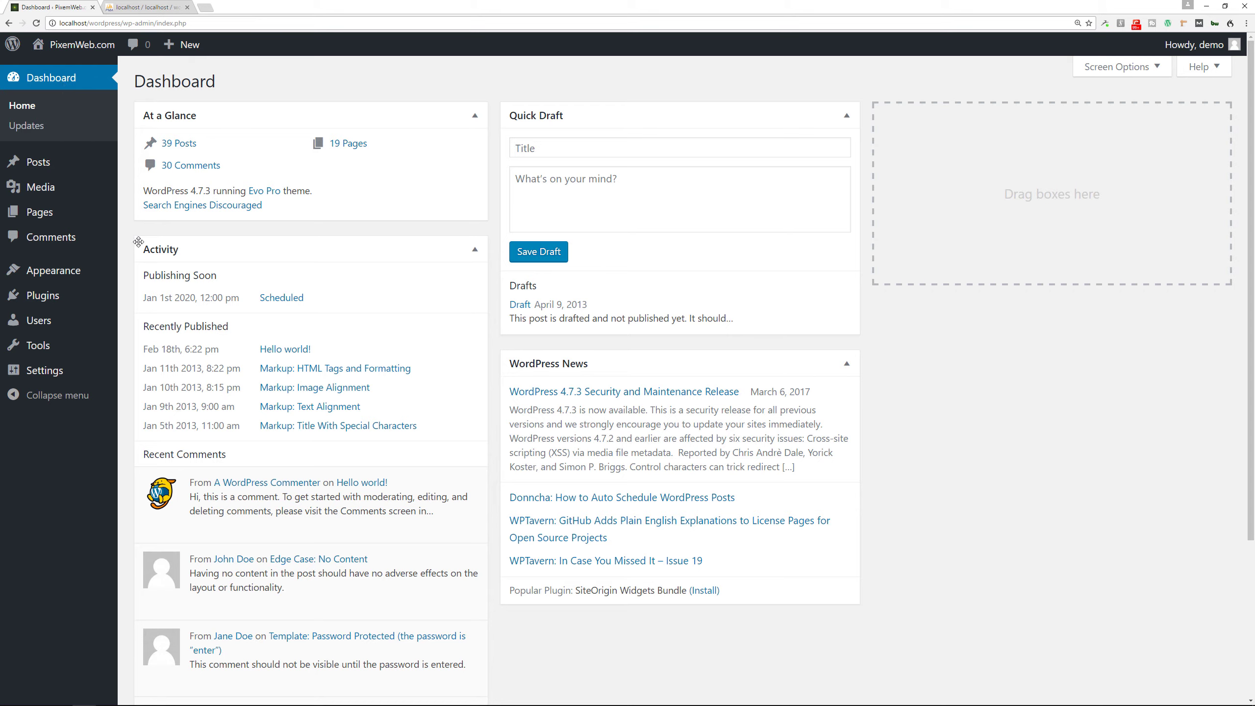
mouse_move(72, 295)
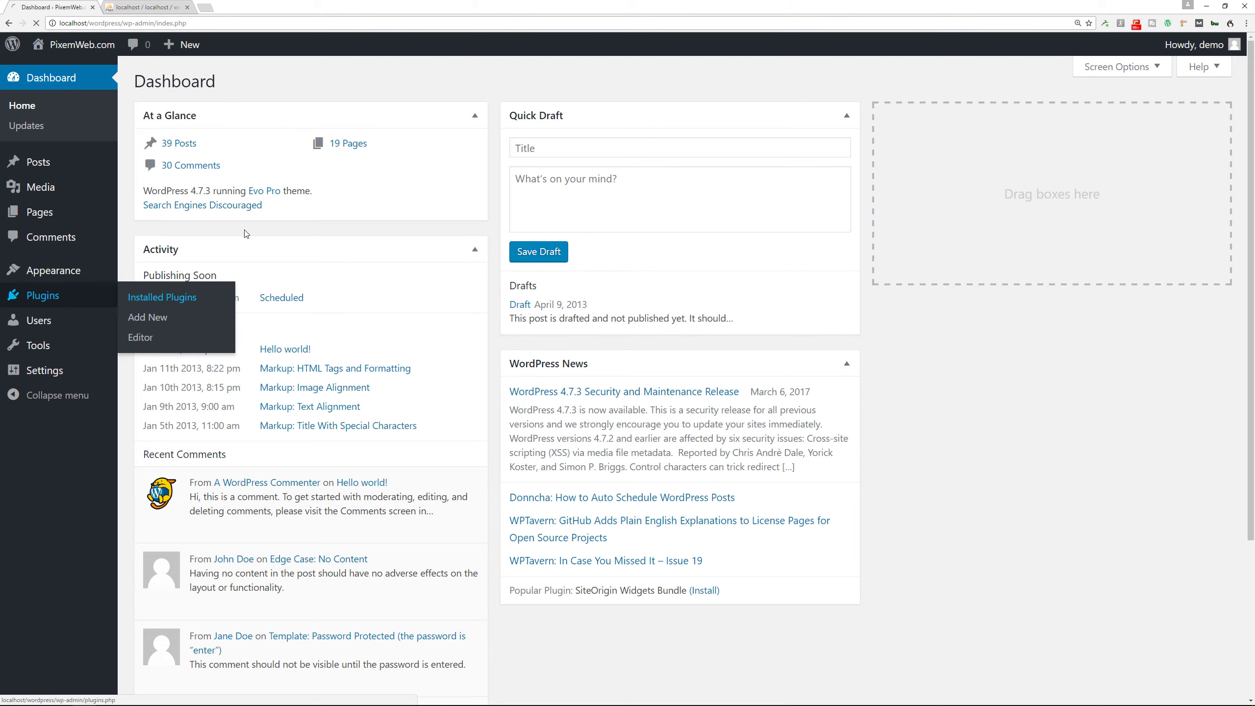
click(144, 304)
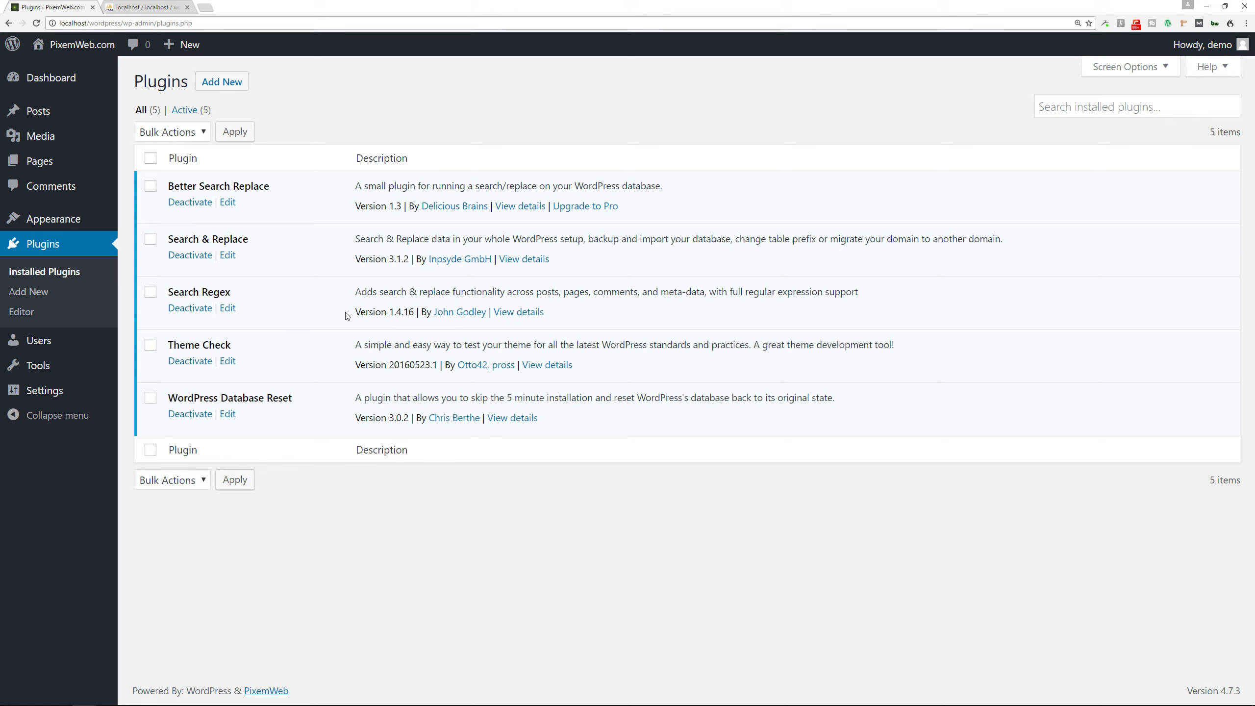
Switch to Atom and enlarge the text of snippets.txt to review the database queries and rewrite rules.
key(alt+Tab)
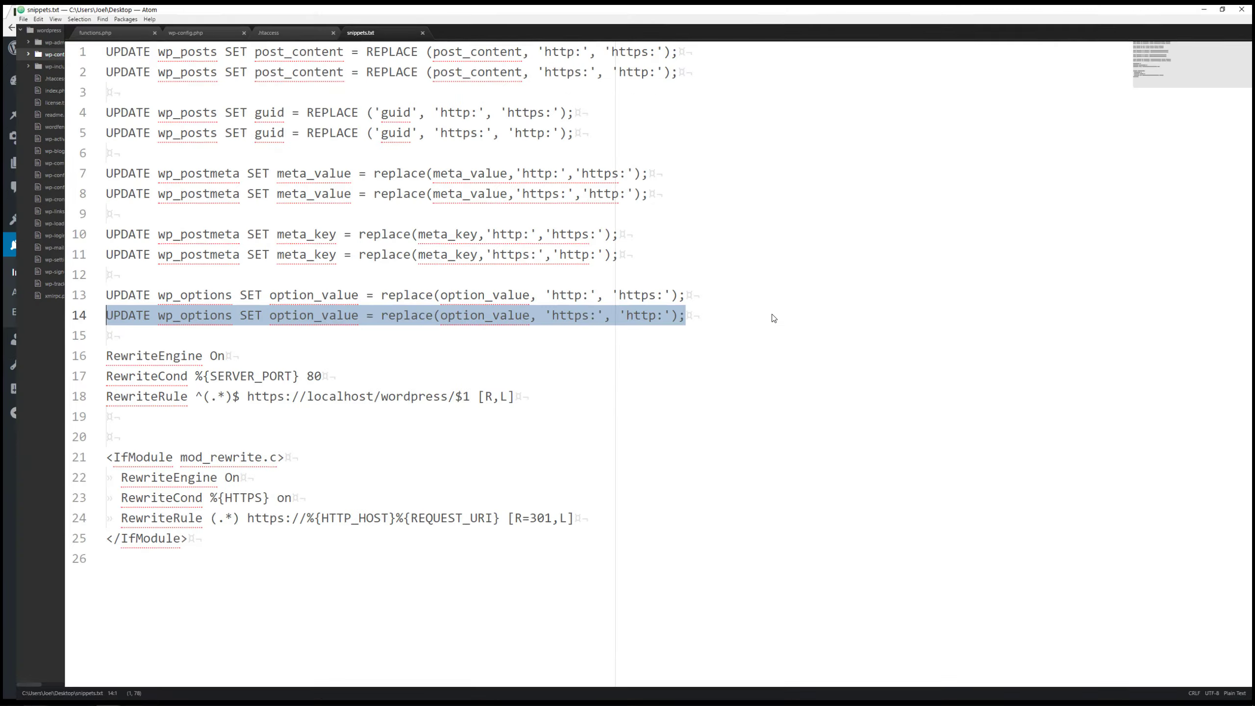
drag(565, 302, 562, 300)
key(ctrl+=)
key(ctrl+=)
key(ctrl+=)
key(ctrl+=)
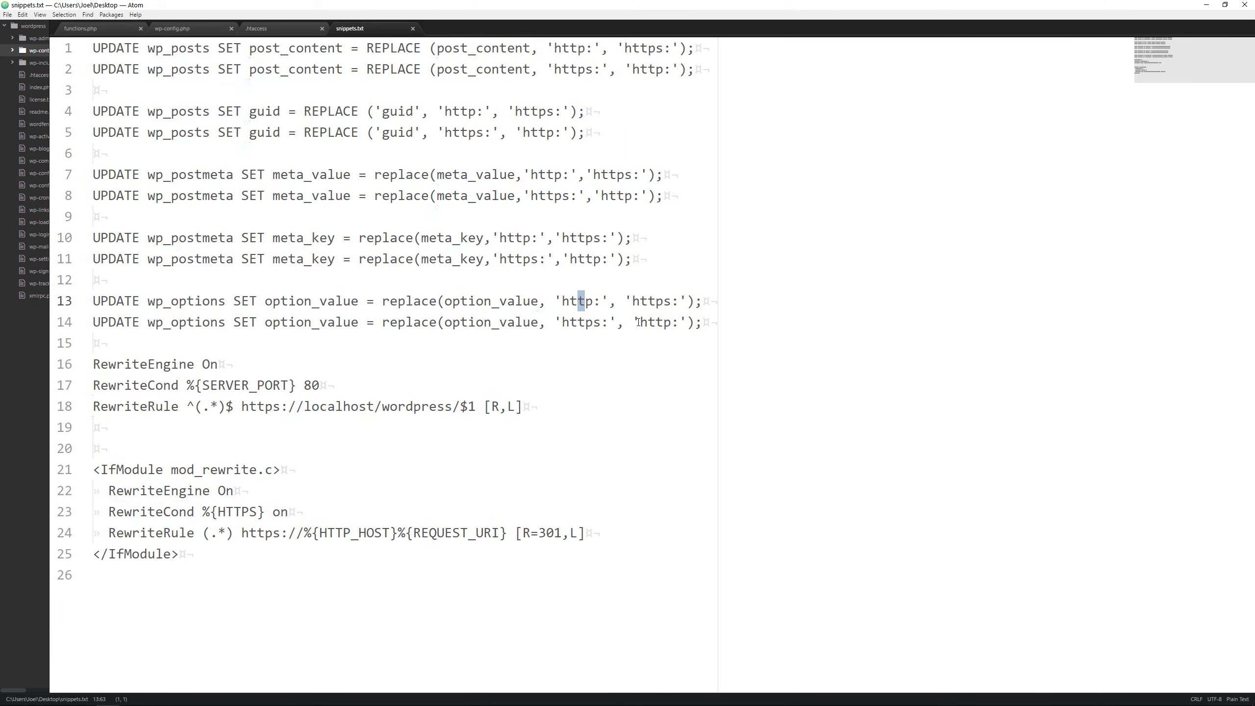
key(ctrl+=)
click(648, 408)
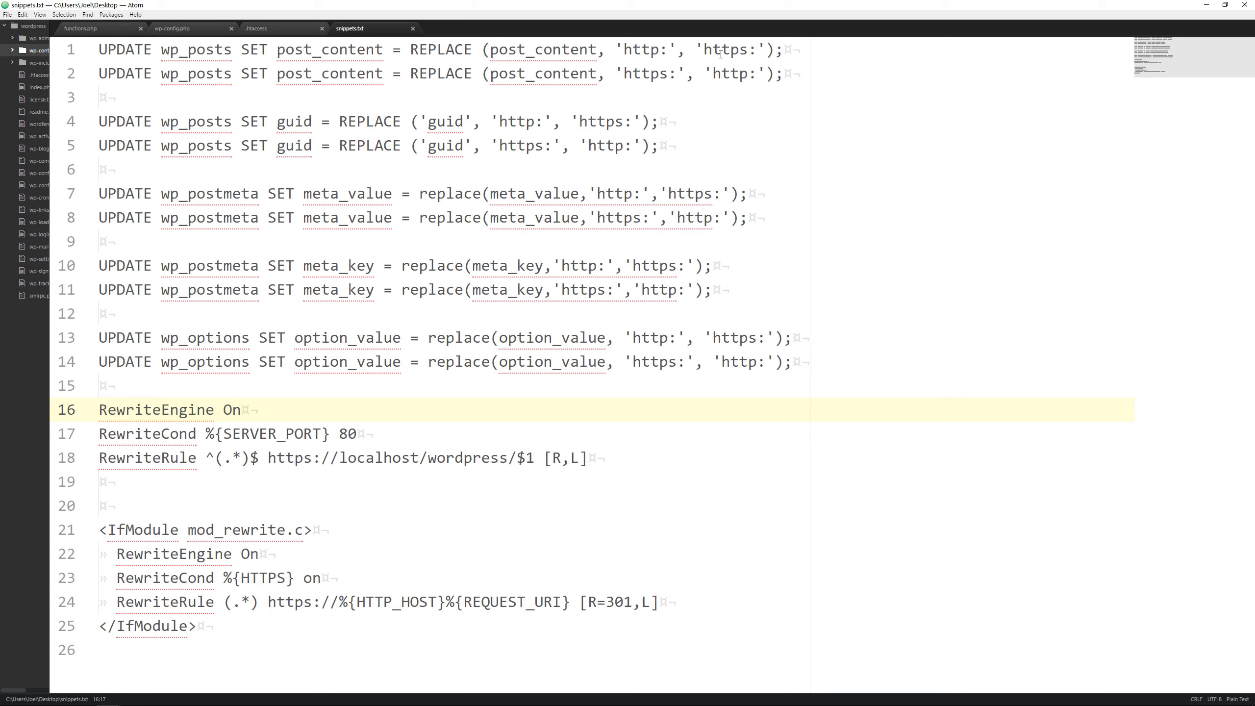
Review the paired wp_posts queries in snippets.txt that swap http and https in post_content and guid.
drag(813, 78, 103, 79)
click(210, 120)
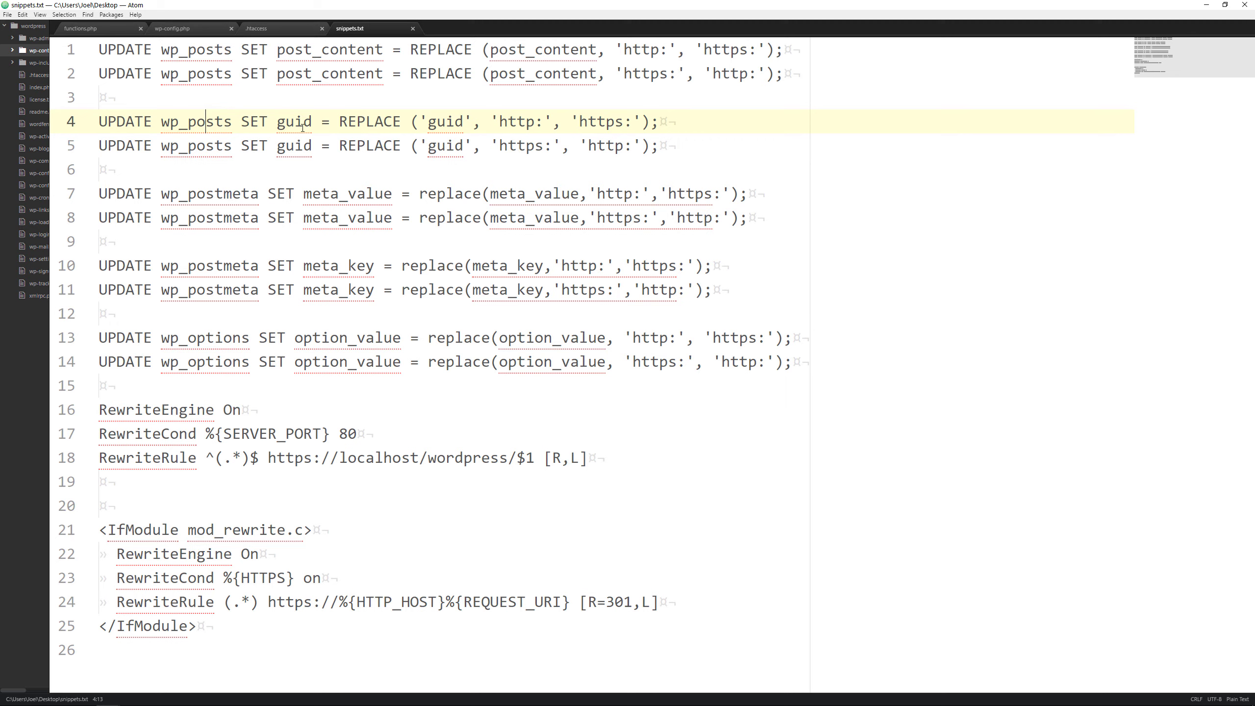
double_click(528, 121)
double_click(598, 121)
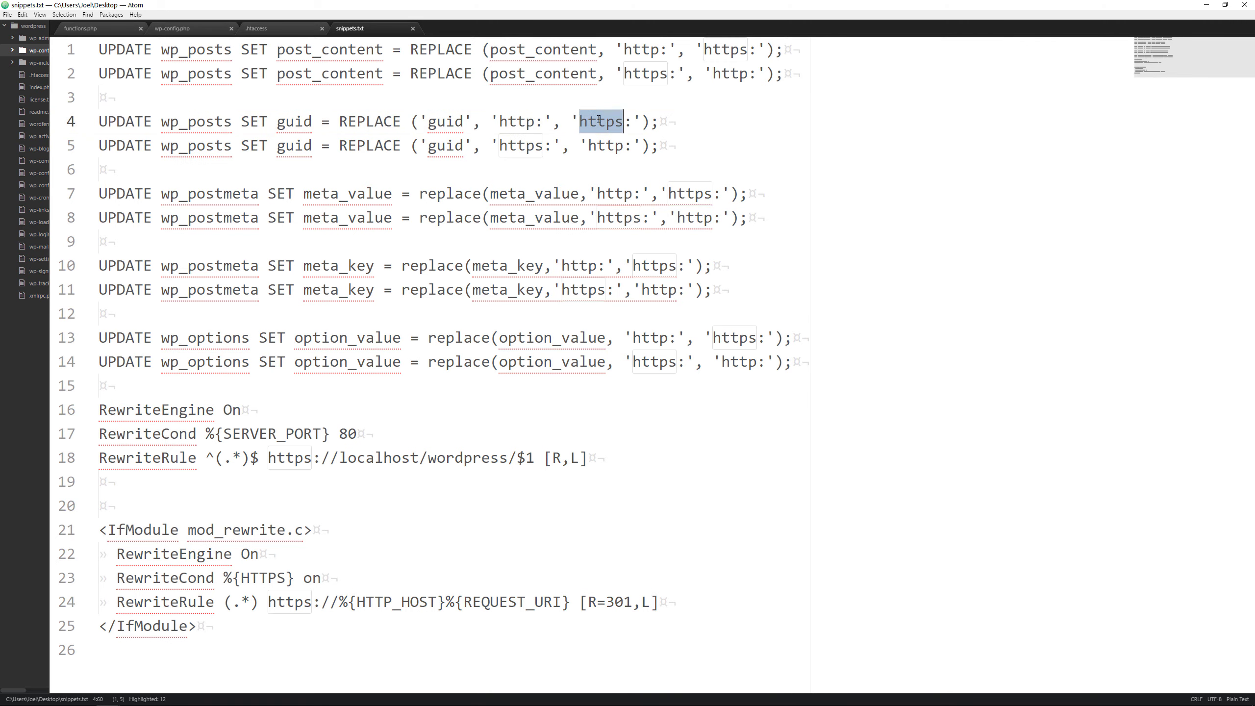
drag(673, 145, 108, 147)
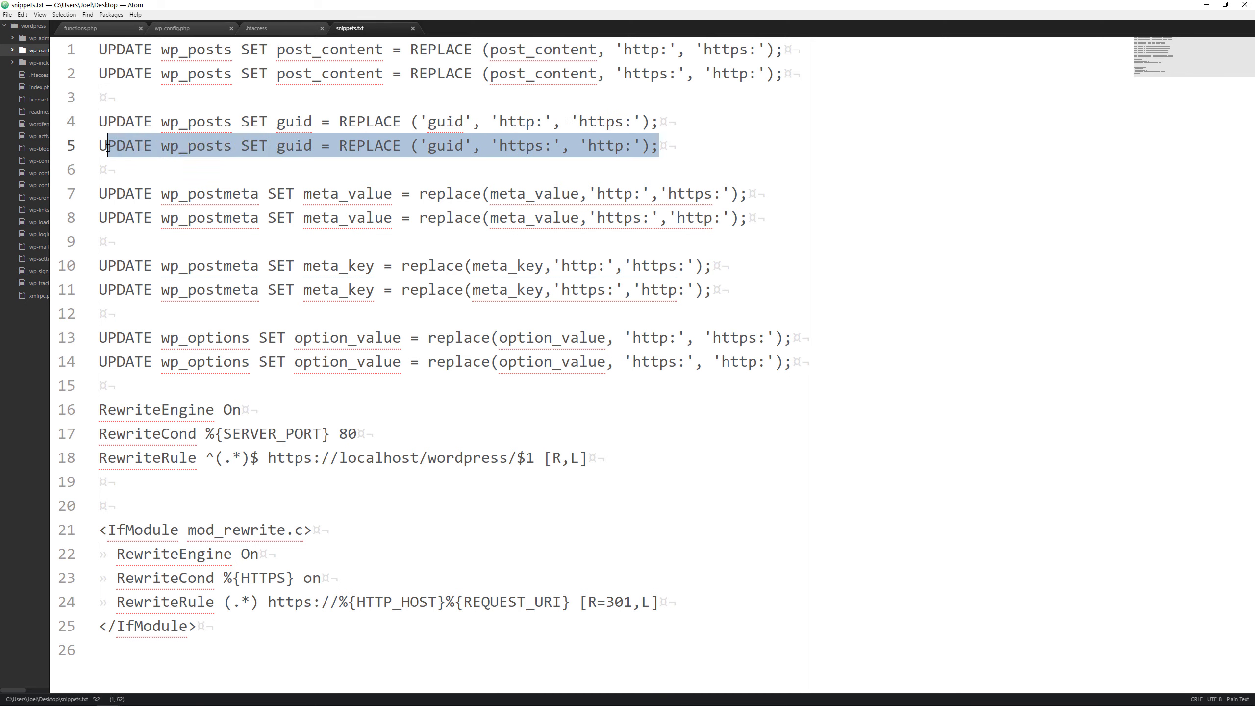
click(187, 145)
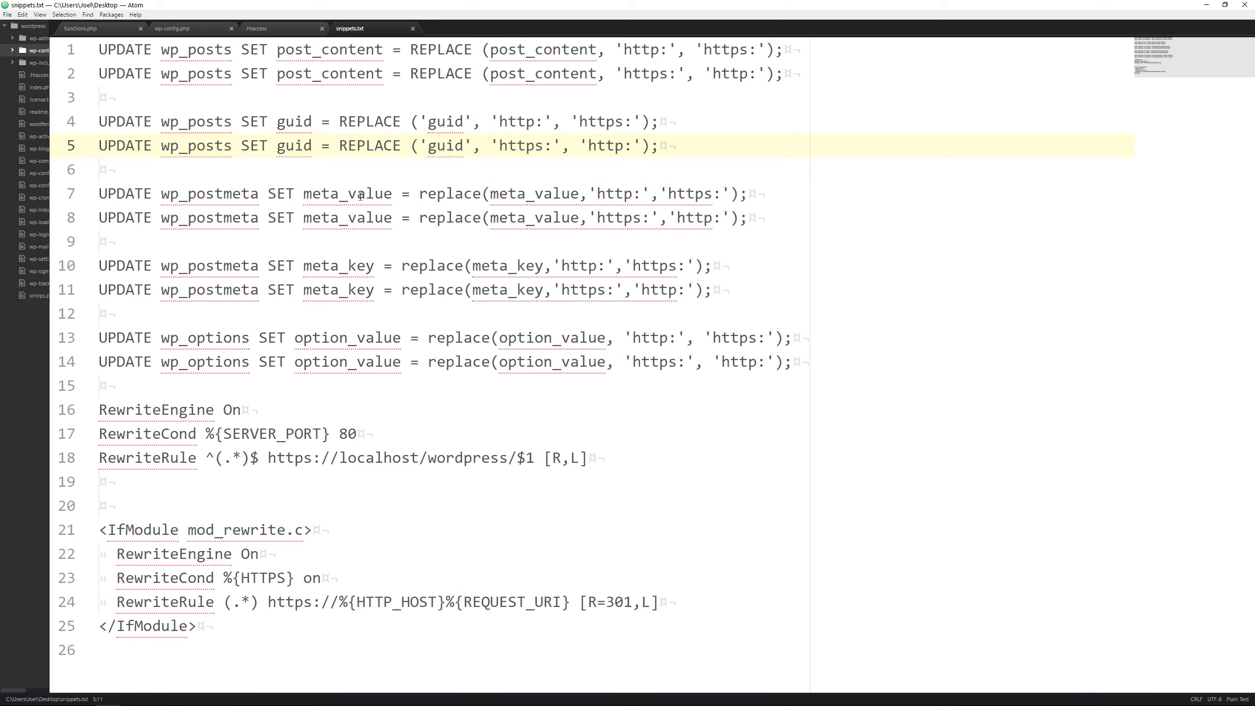
Review the paired wp_postmeta queries that replace http and https in meta_value and meta_key.
double_click(700, 195)
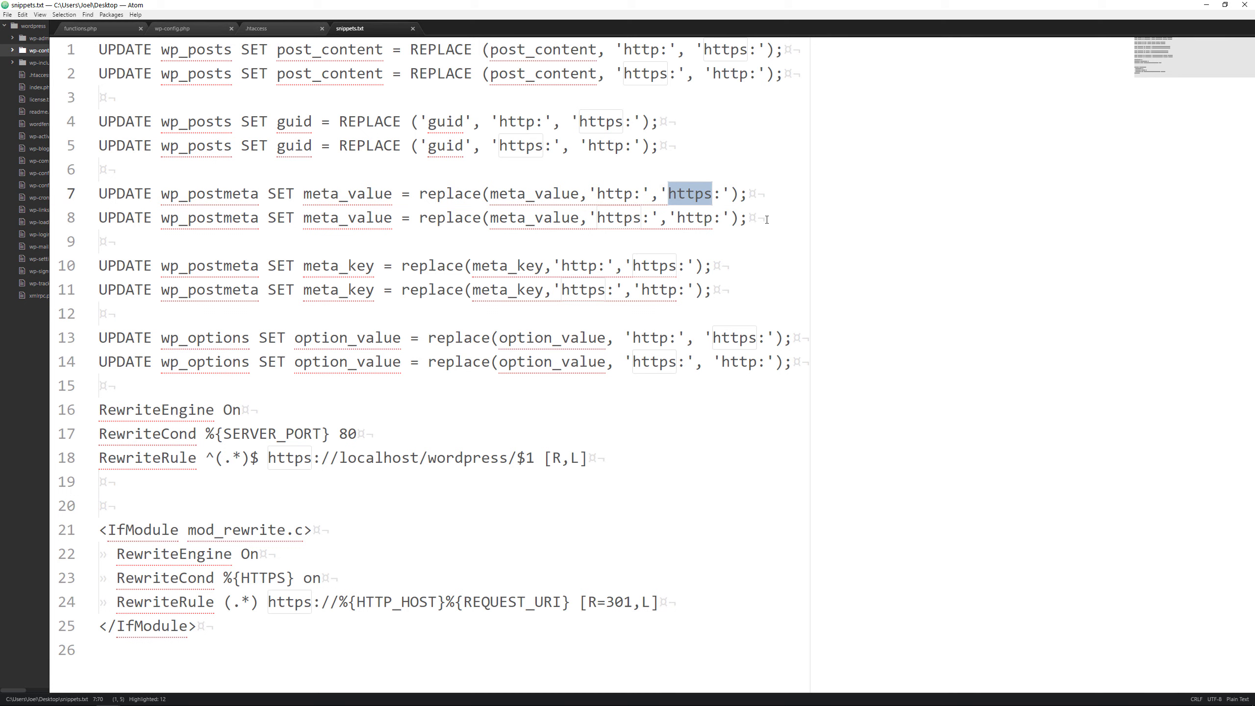
drag(767, 219, 324, 226)
click(262, 245)
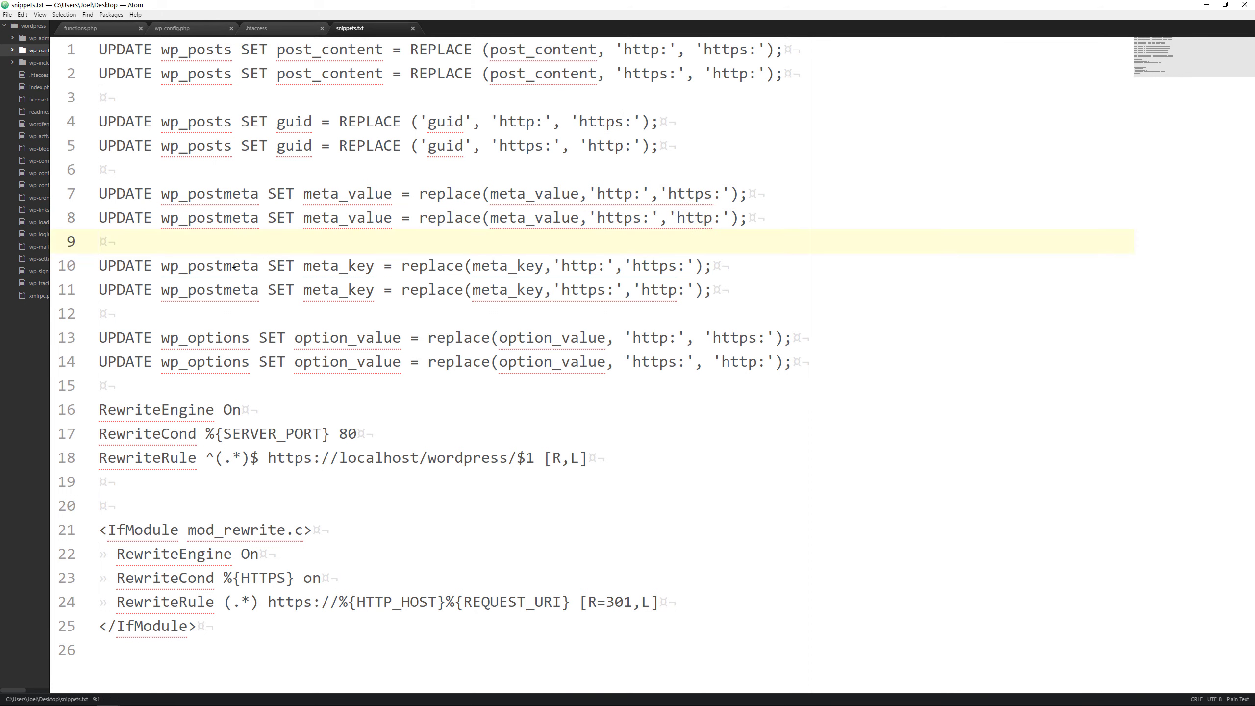
double_click(354, 269)
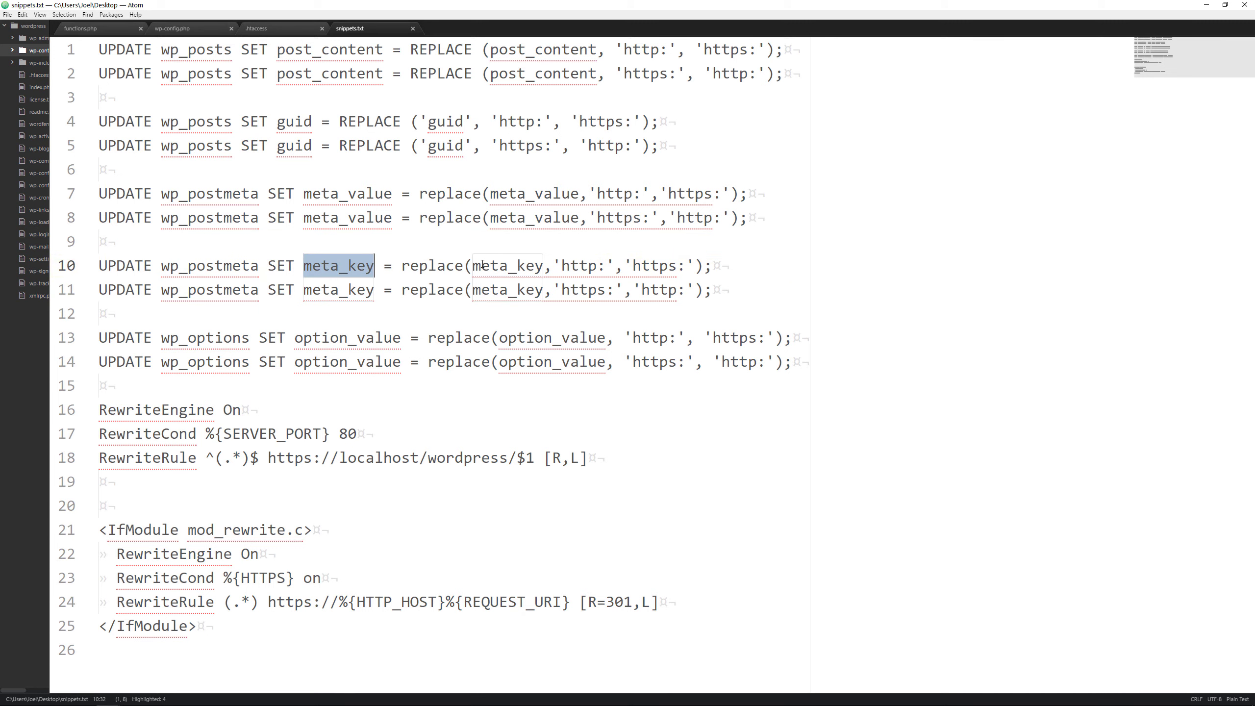
click(584, 264)
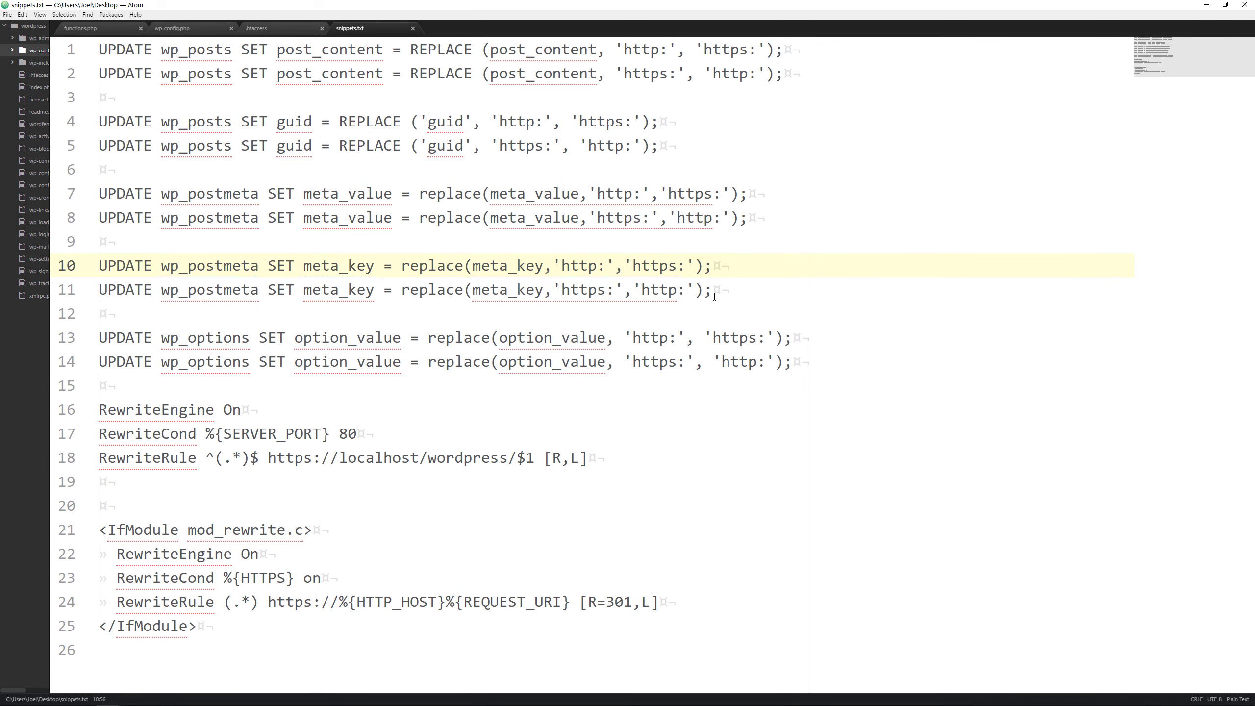
Review the two wp_options queries that replace http with https and https with http in option_value.
scroll(567, 297, down, 1)
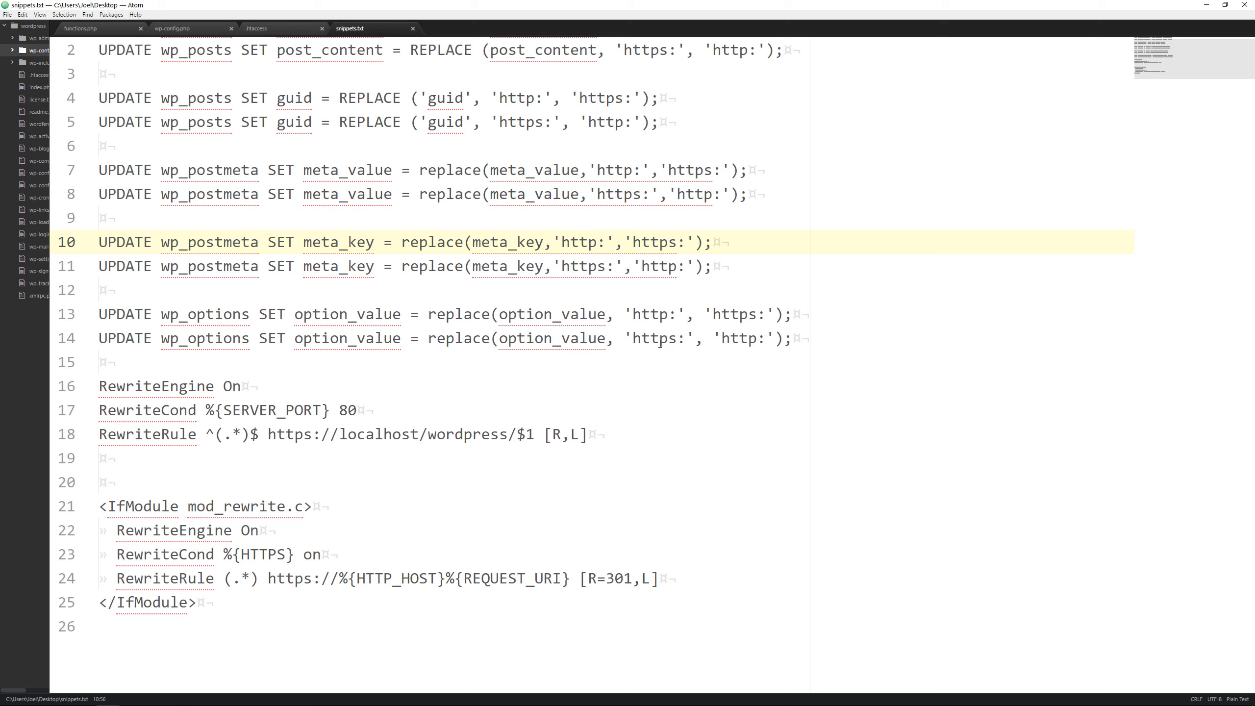
double_click(655, 318)
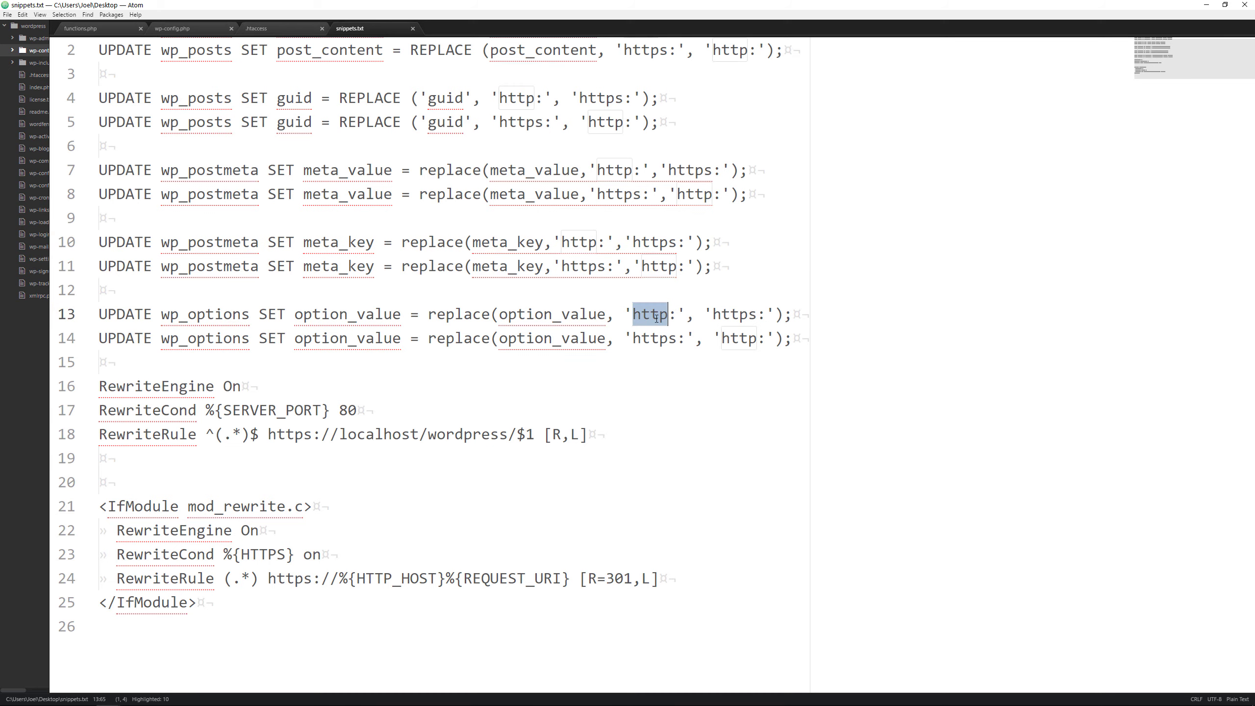
double_click(733, 315)
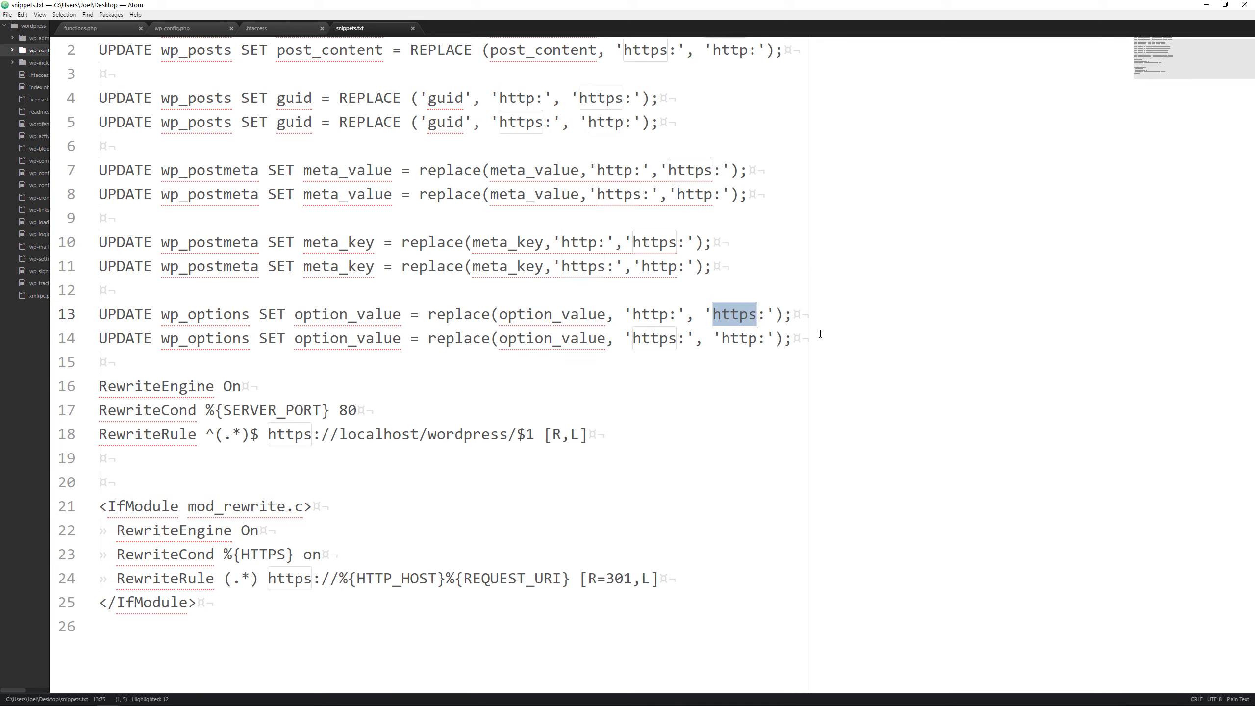
drag(794, 349, 689, 361)
drag(394, 353, 152, 342)
click(170, 342)
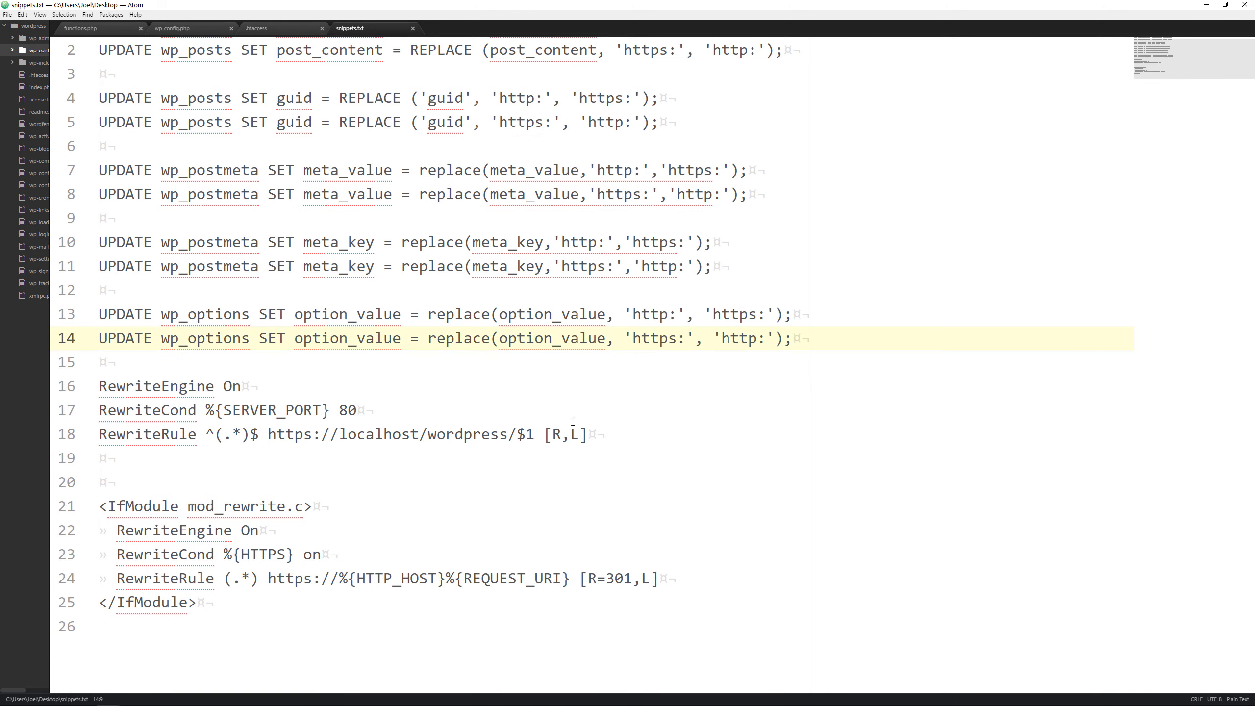
Examine the port 80 and mod_rewrite HTTPS redirect rules in snippets.txt, and look at the .htaccess file they belong in.
drag(616, 433, 100, 386)
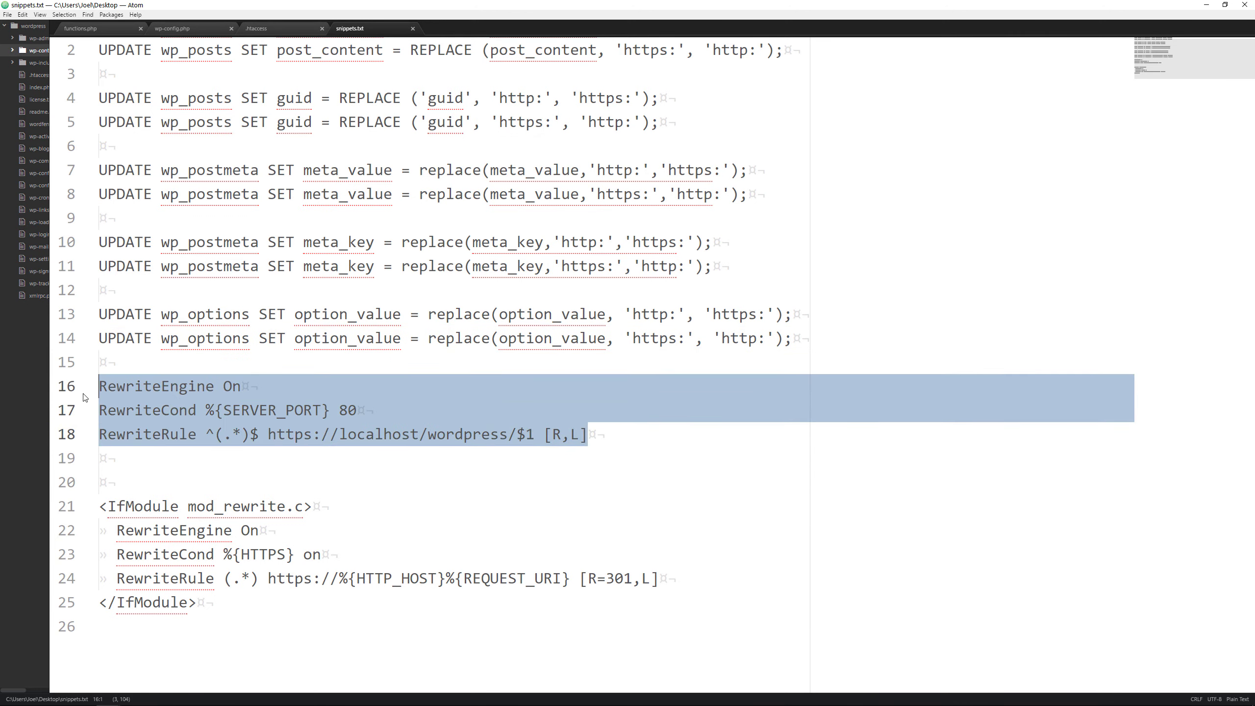
click(257, 28)
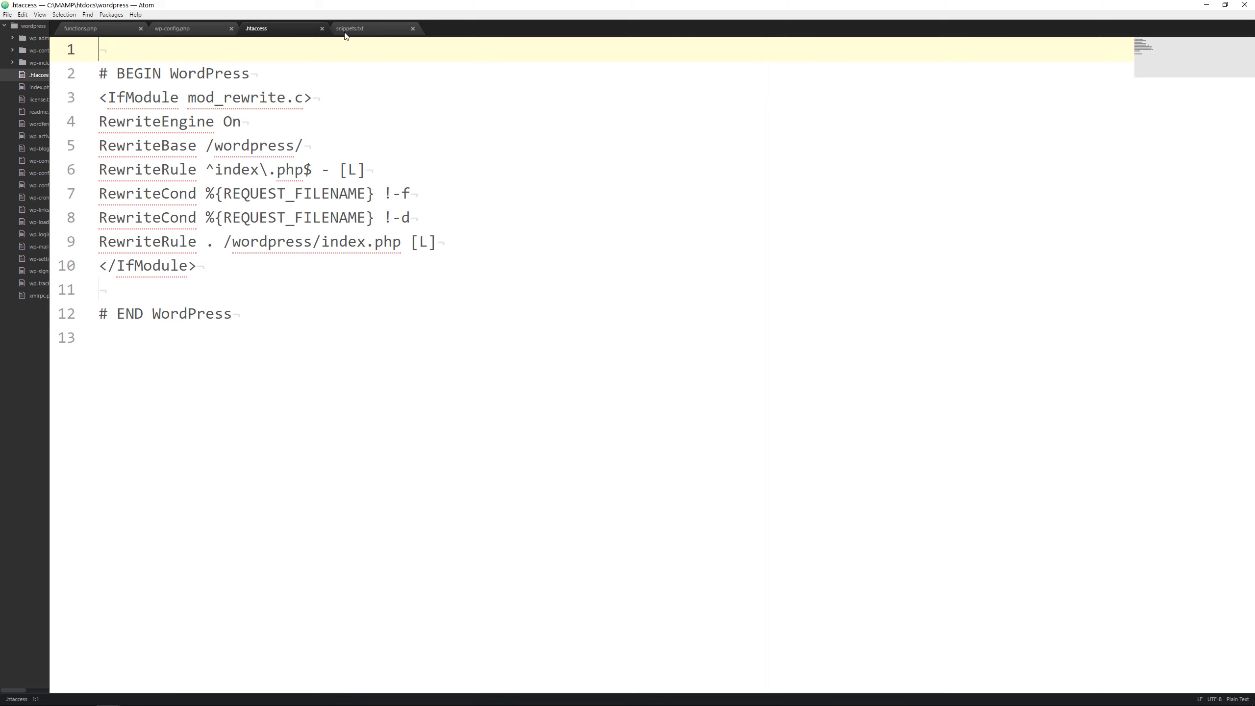
click(346, 28)
click(403, 435)
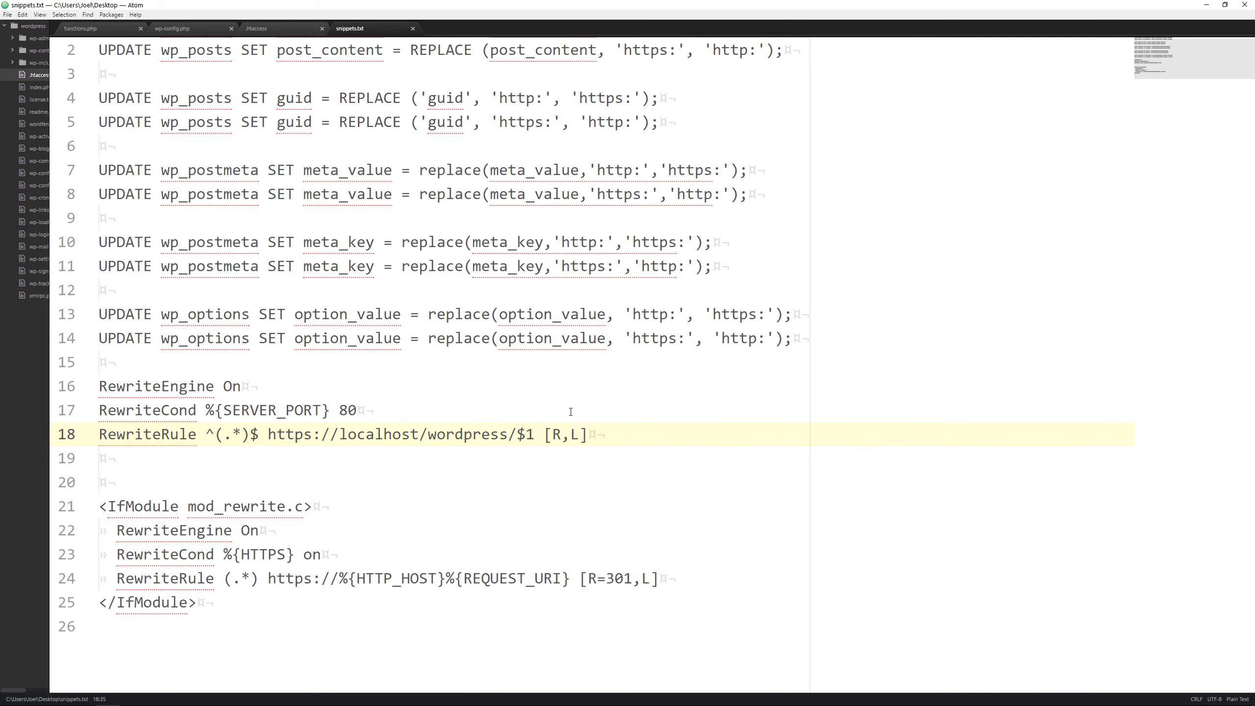
scroll(571, 412, down, 3)
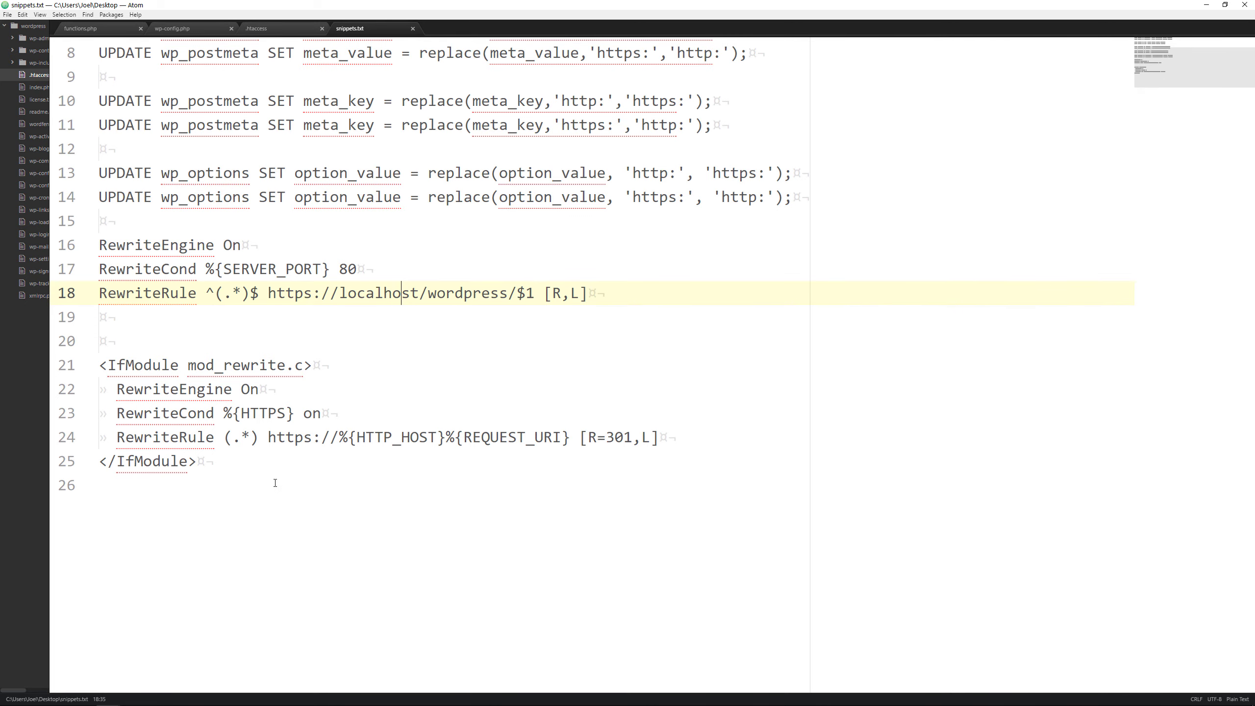
click(275, 483)
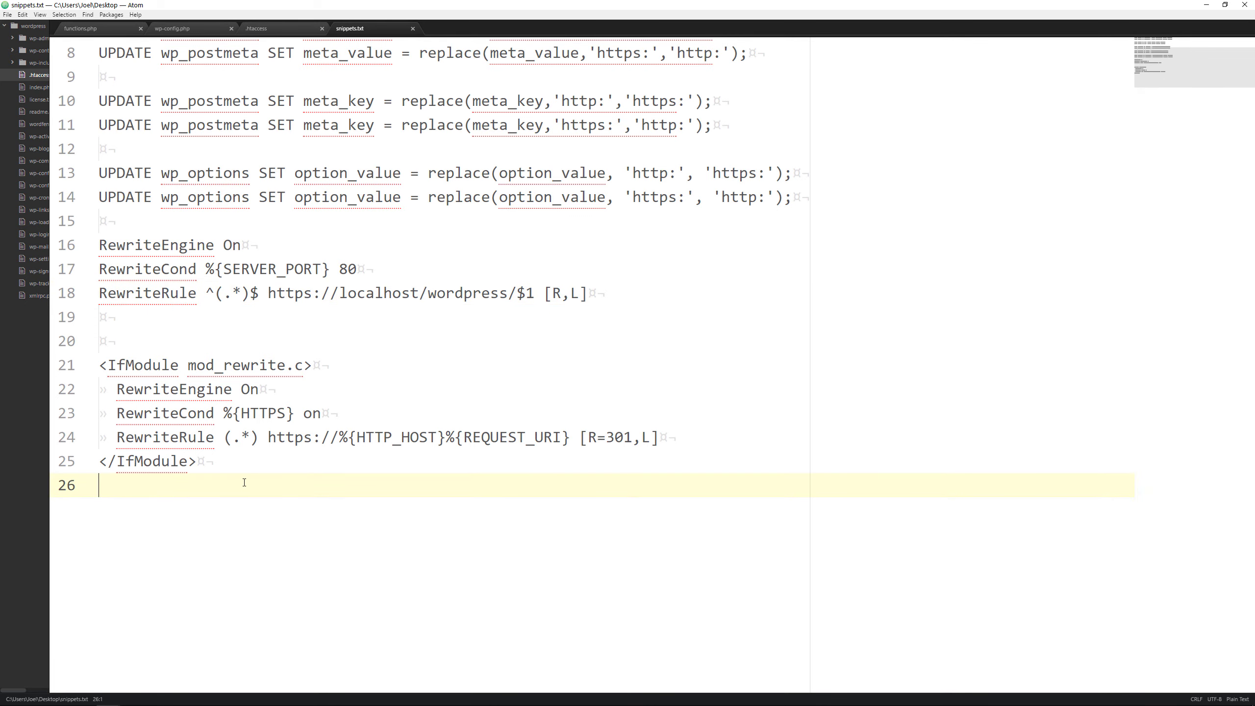
drag(244, 482, 98, 366)
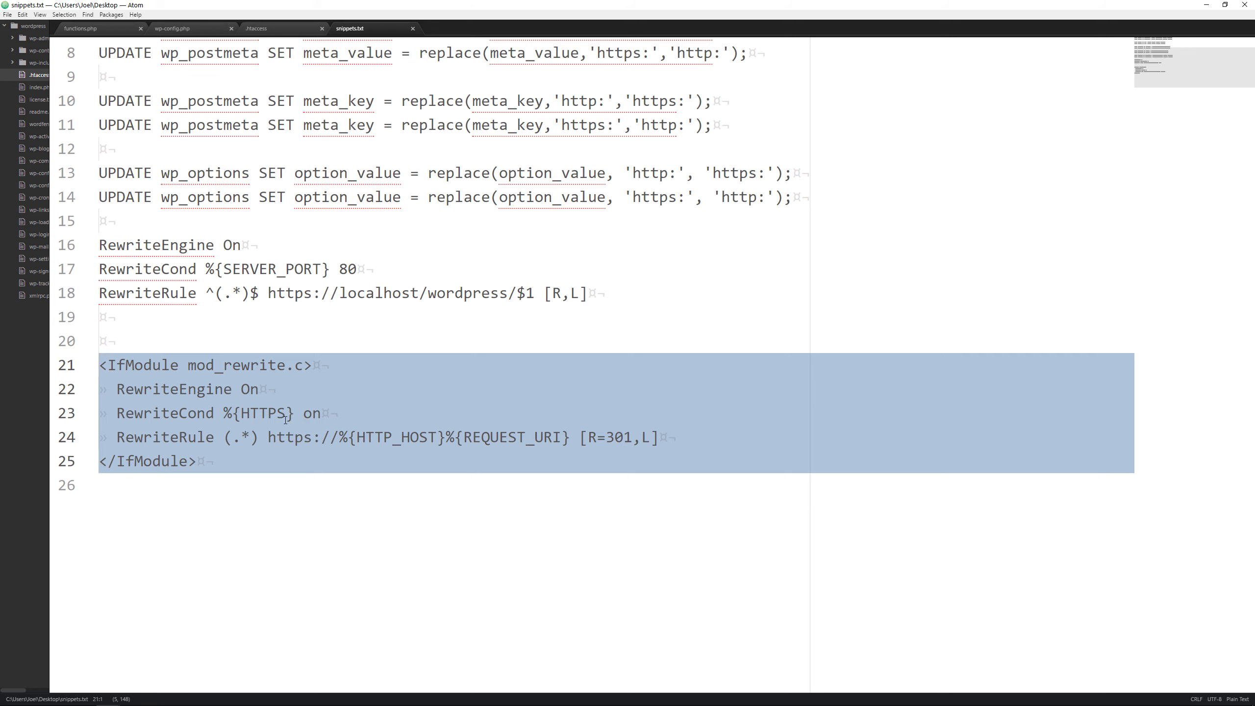
click(205, 455)
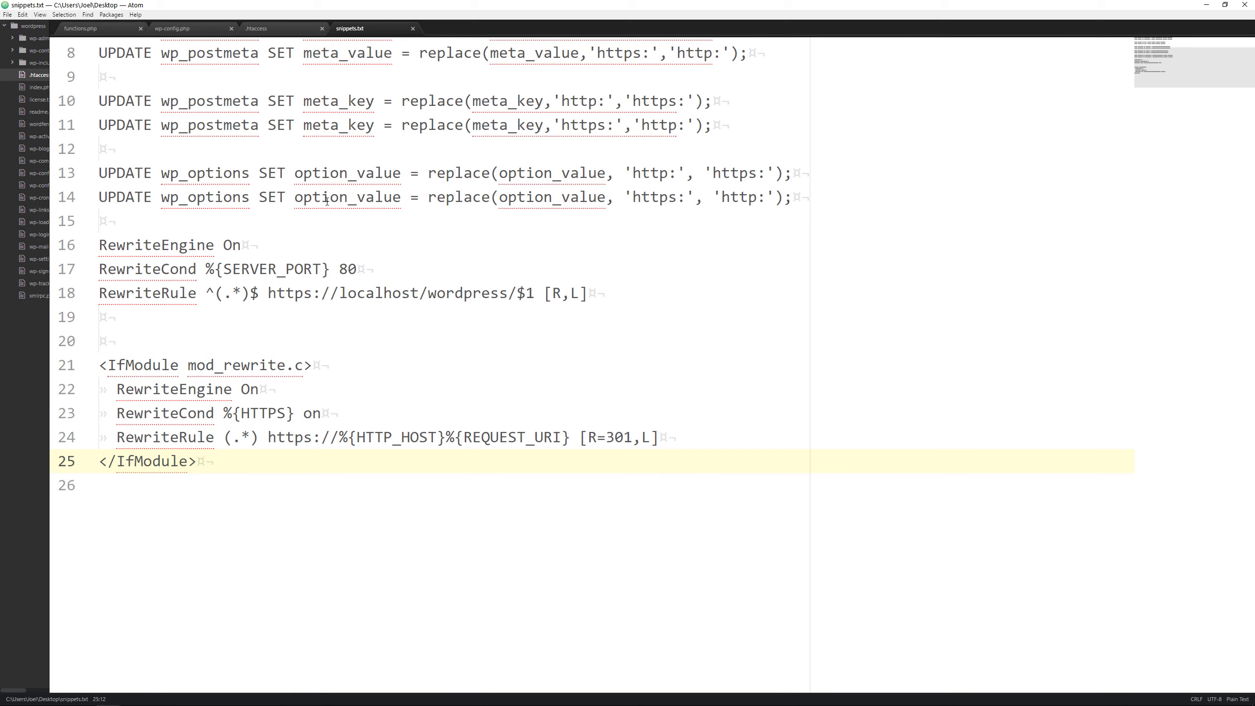
Uncomment the WP_HOME and WP_SITEURL defines in wp-config.php.
click(197, 30)
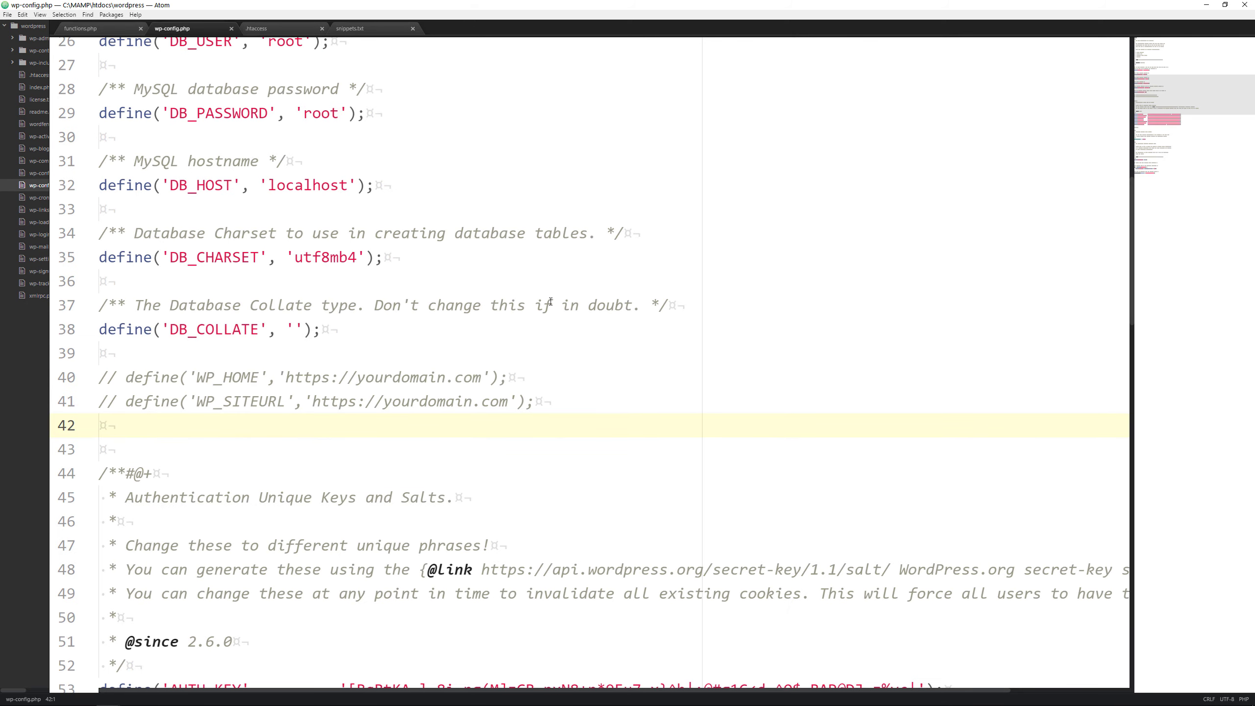
drag(544, 405, 97, 375)
key(ctrl+slash)
click(383, 401)
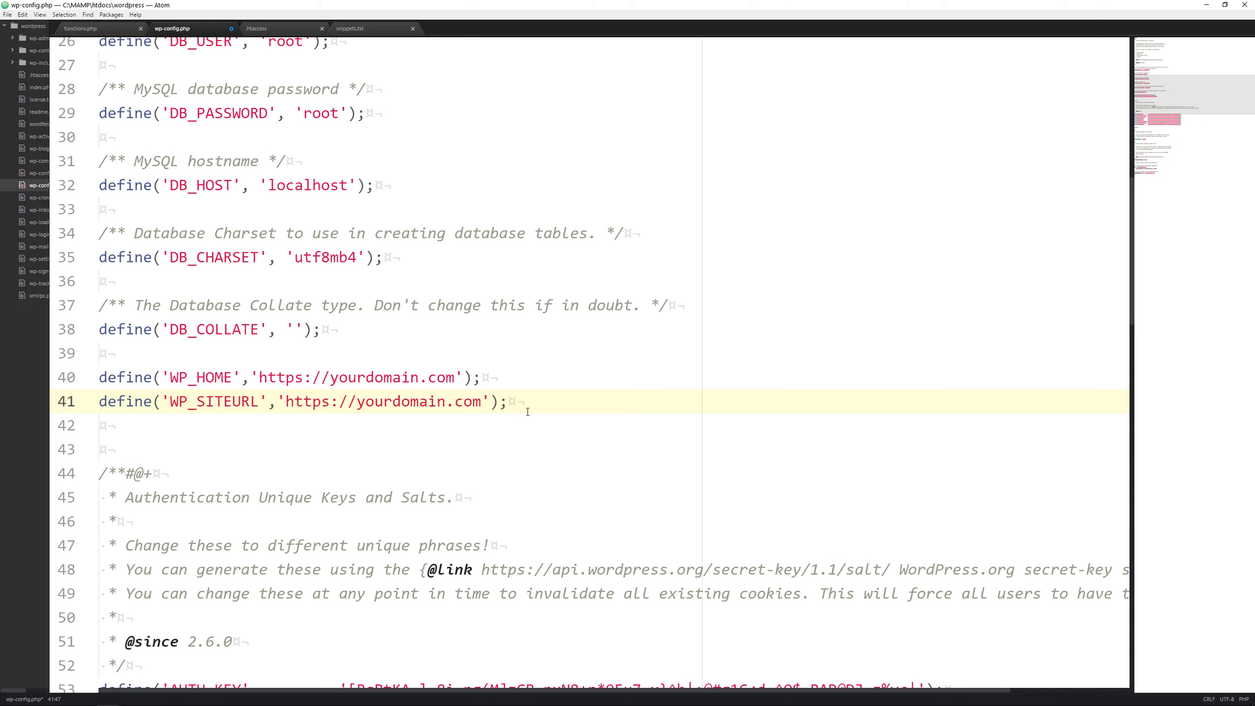
Comment out the WP_HOME and WP_SITEURL defines in wp-config.php again.
key(ctrl+shift+Left)
key(ctrl+shift+Left)
key(ctrl+shift+Left)
key(ctrl+shift+Left)
key(ctrl+shift+Left)
key(ctrl+shift+Left)
key(ctrl+shift+Left)
key(ctrl+shift+Left)
key(ctrl+shift+Left)
key(ctrl+shift+Left)
key(ctrl+shift+Left)
key(ctrl+shift+Left)
key(ctrl+slash)
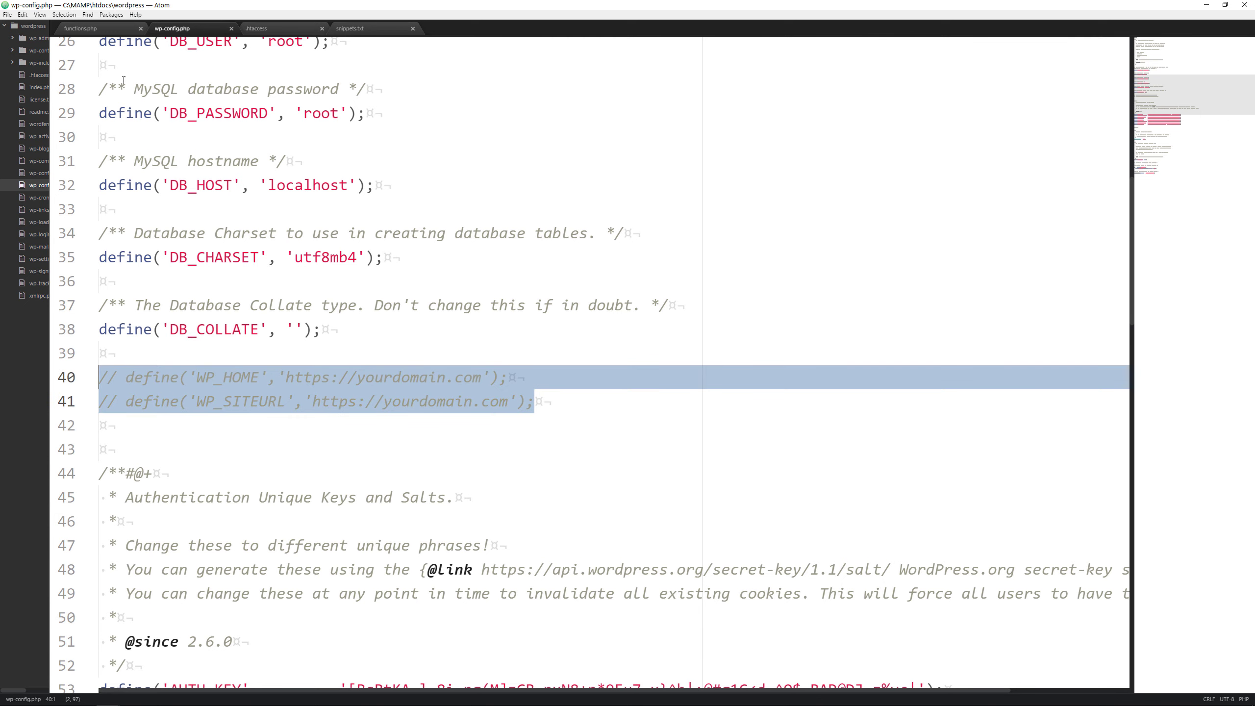
Uncomment the ssl_image_urls function and its add_filter call at the end of functions.php.
click(80, 28)
click(359, 260)
scroll(375, 264, down, 3)
scroll(384, 270, down, 2)
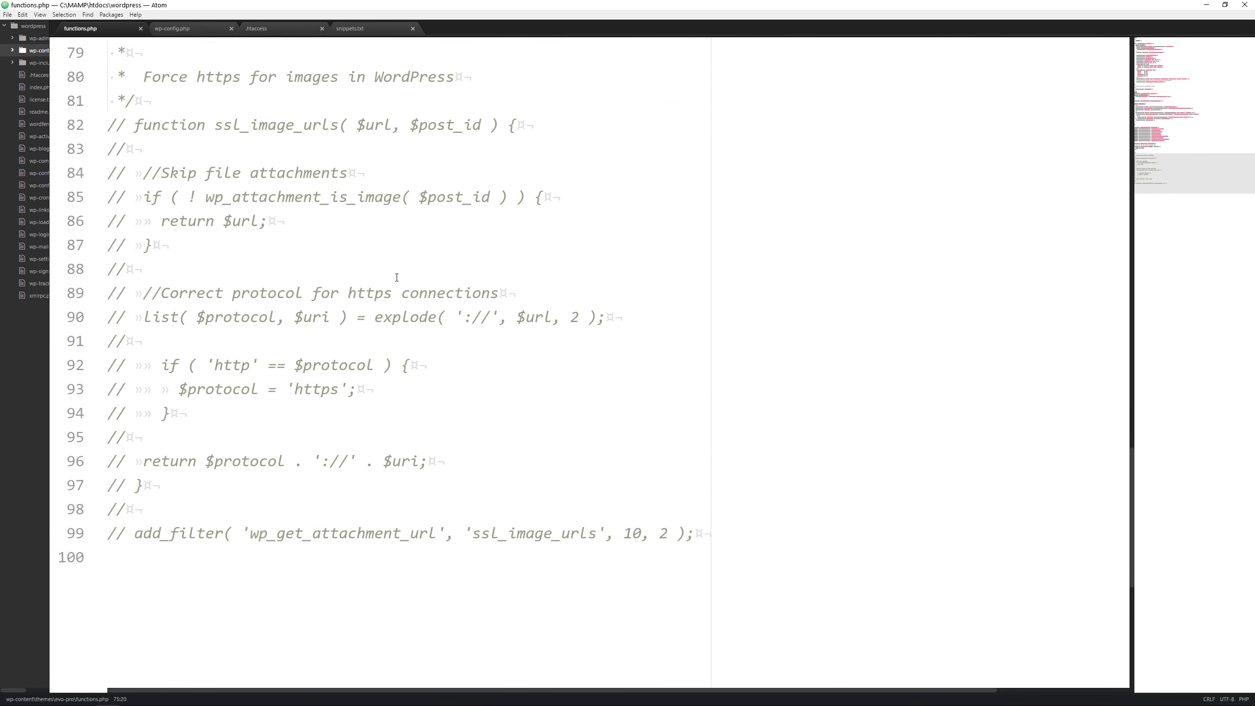
drag(739, 538, 109, 126)
key(ctrl+slash)
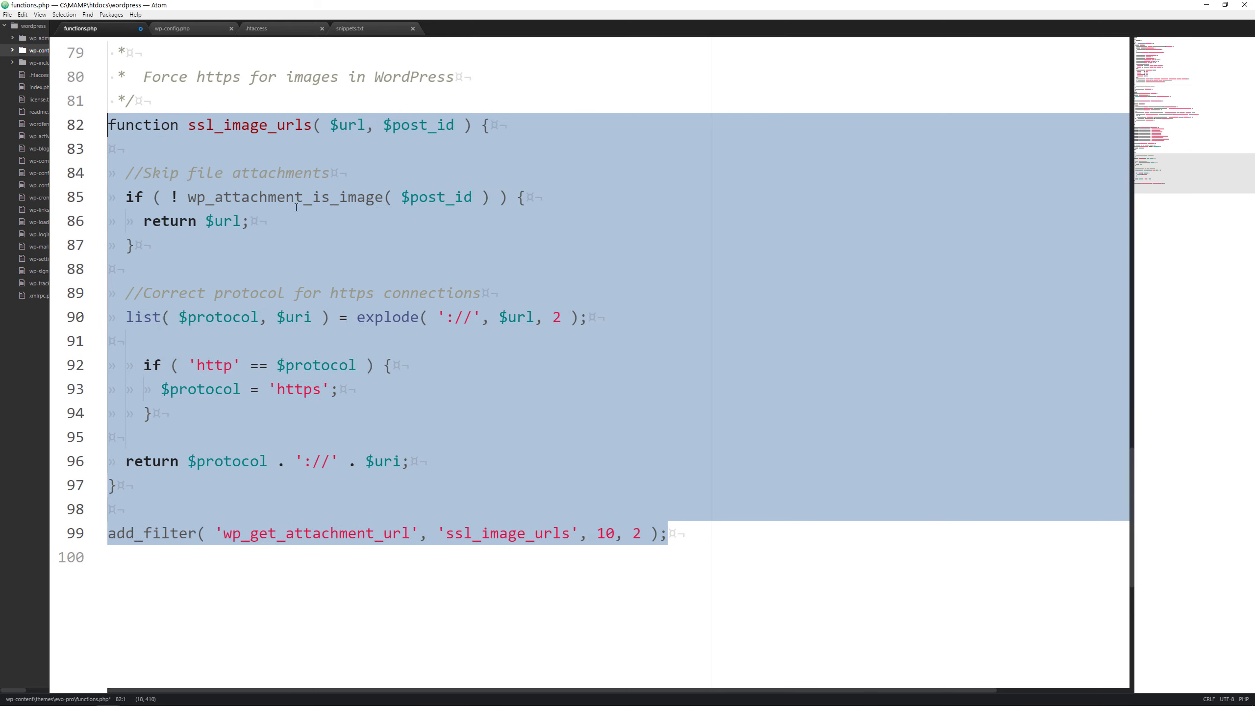
click(448, 259)
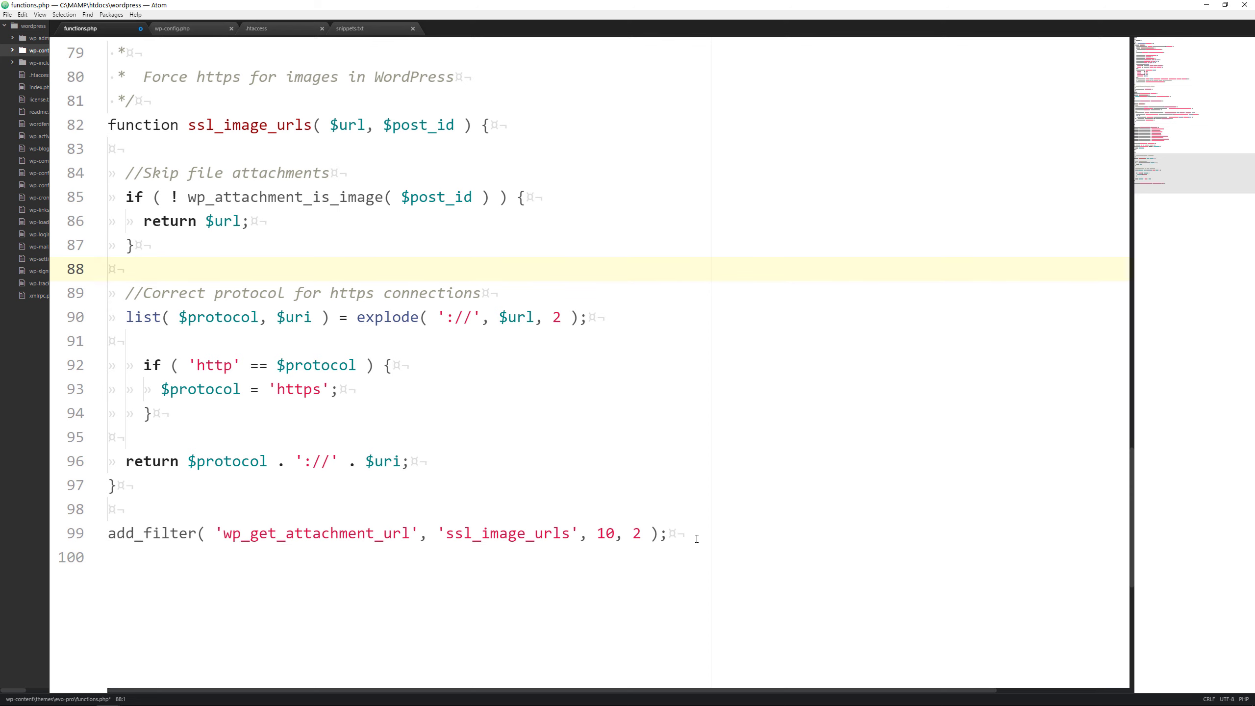
Comment out the ssl_image_urls function and its add_filter call again, and save functions.php.
drag(697, 538, 105, 126)
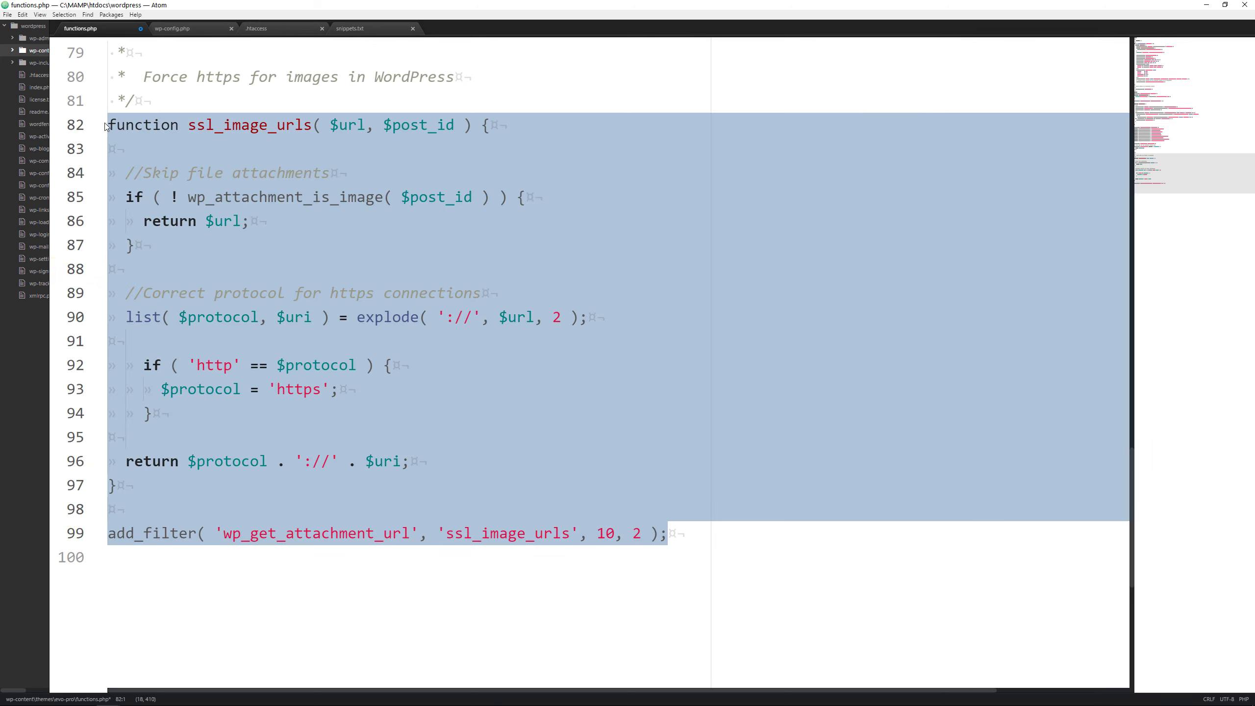
key(ctrl+/)
key(ctrl+s)
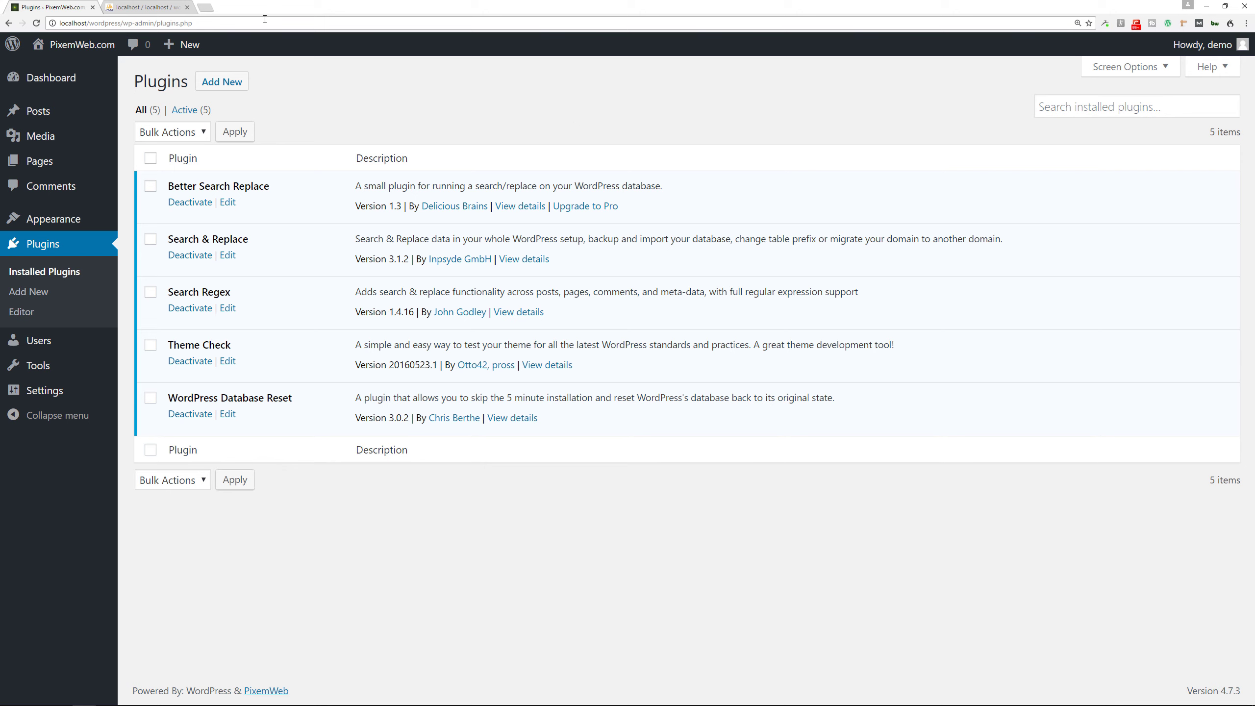
Switch to the browser, visit the site's front page, check the Template: Sticky post and return to the front page.
click(72, 68)
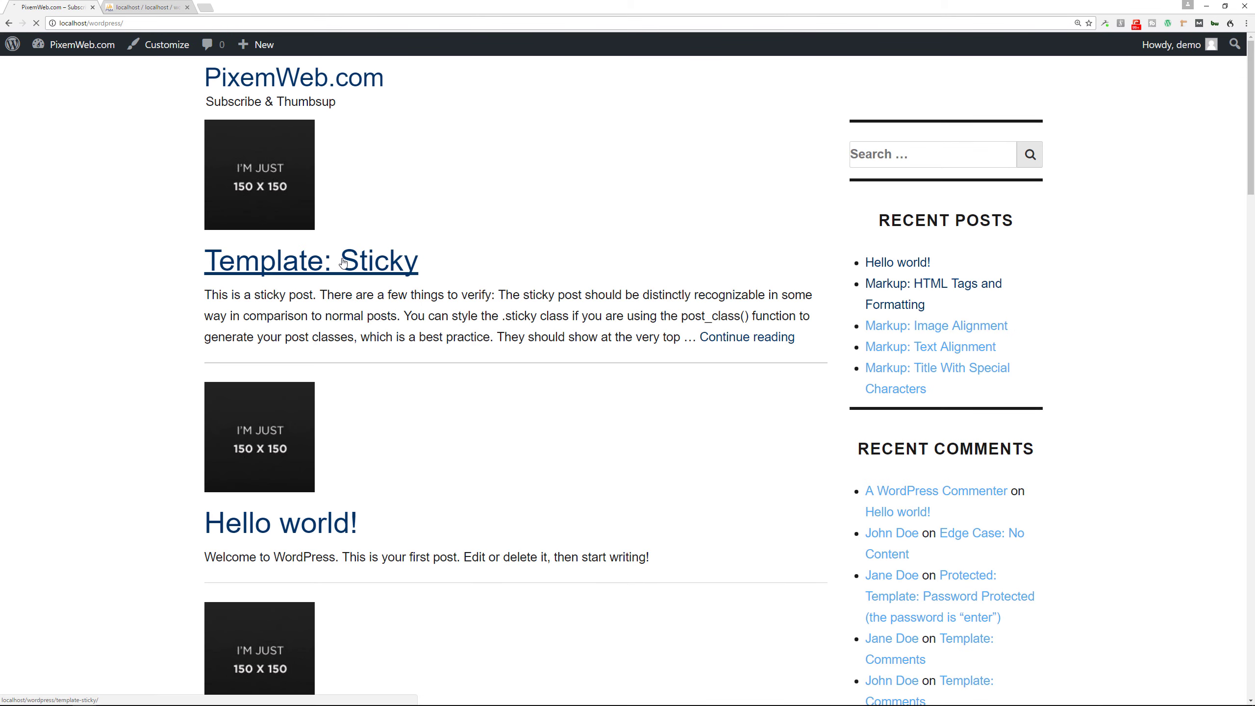
click(321, 264)
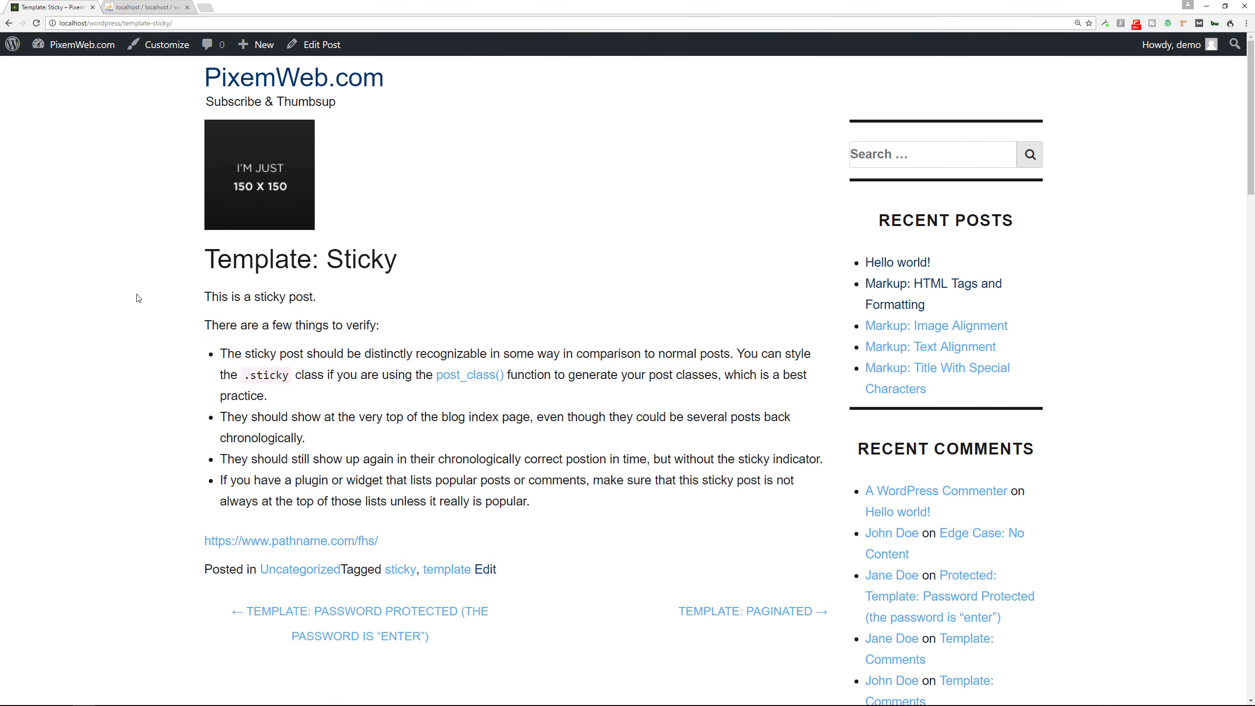
click(252, 80)
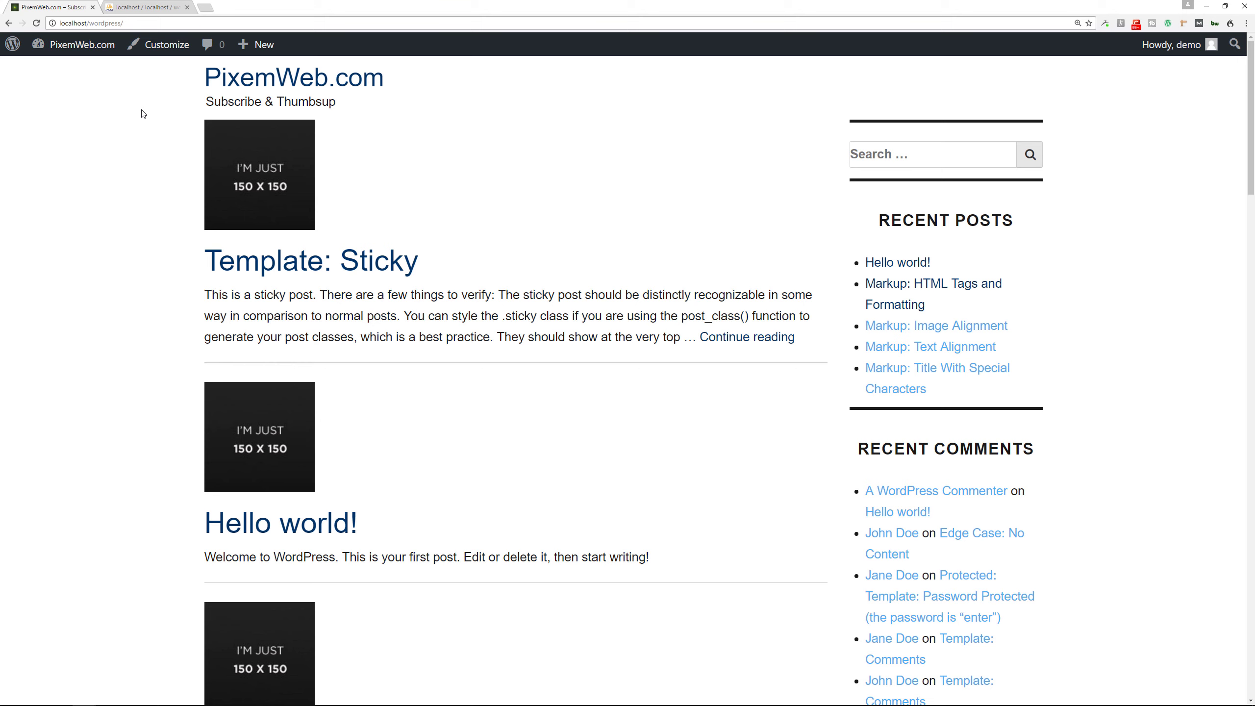
click(148, 7)
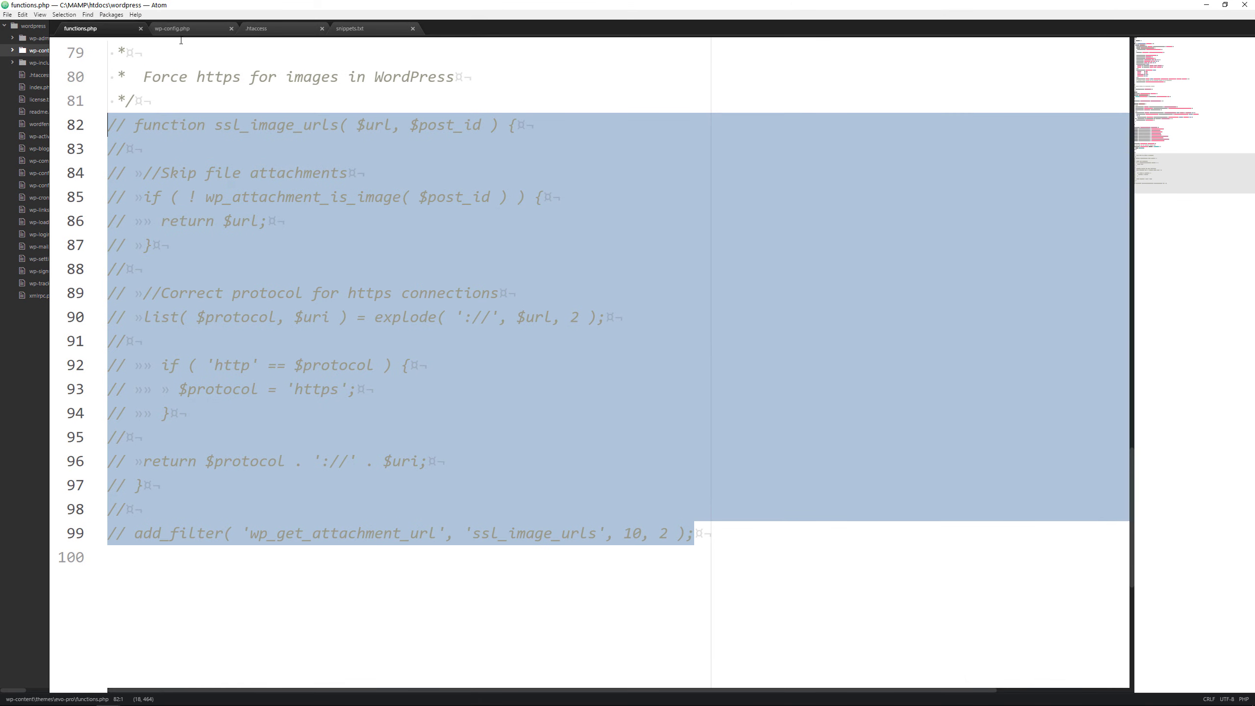
Switch to Atom and review the wp-config.php defines, the .htaccess file and the rewrite rules in snippets.txt.
click(173, 27)
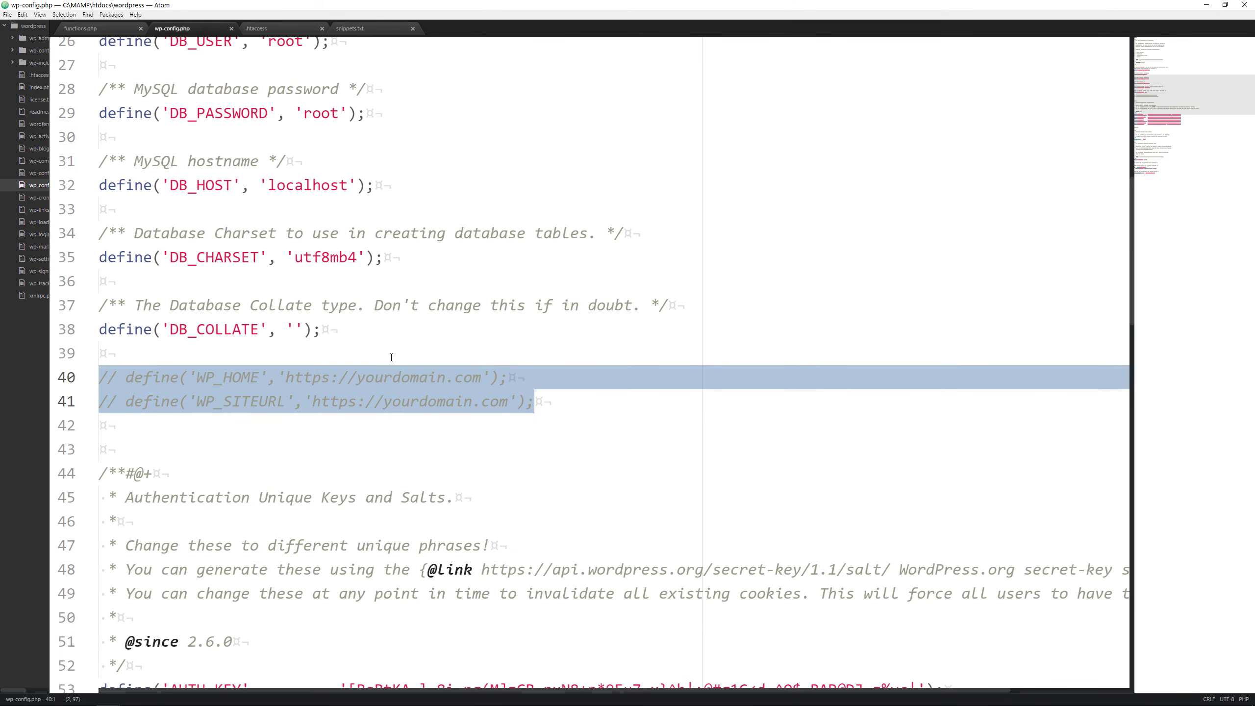
click(347, 402)
drag(565, 407, 99, 377)
click(271, 28)
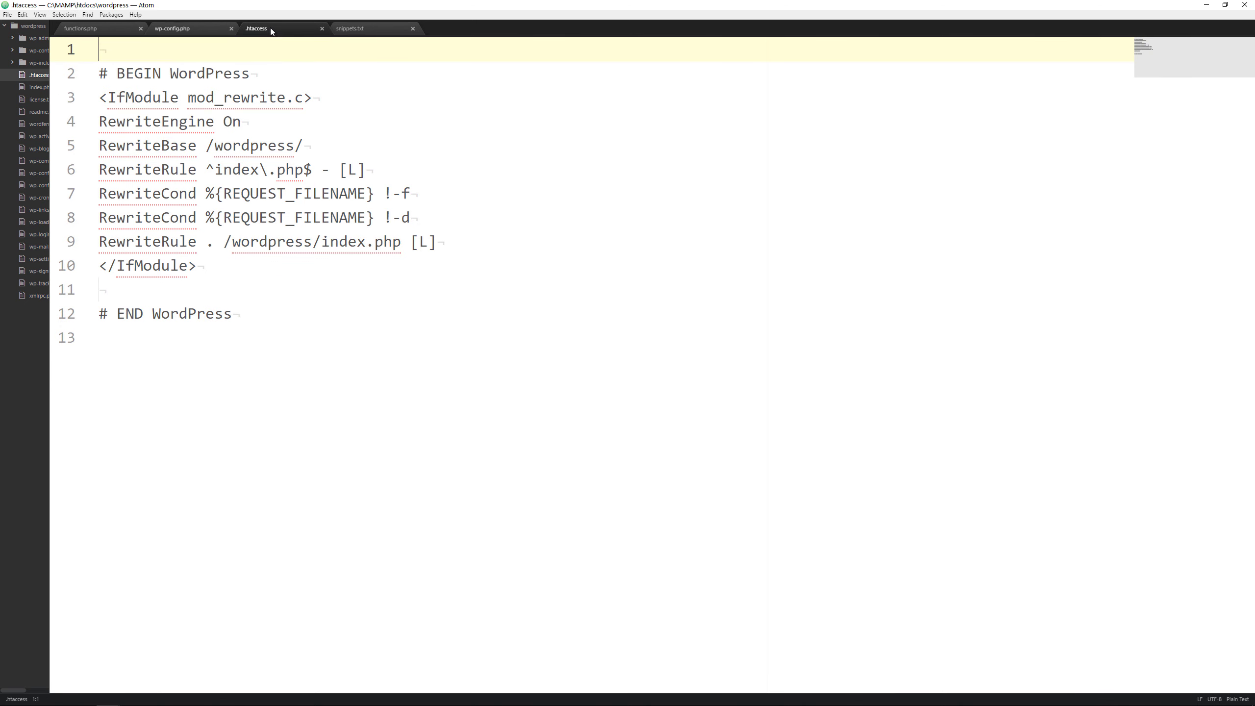
click(350, 28)
drag(99, 484, 84, 243)
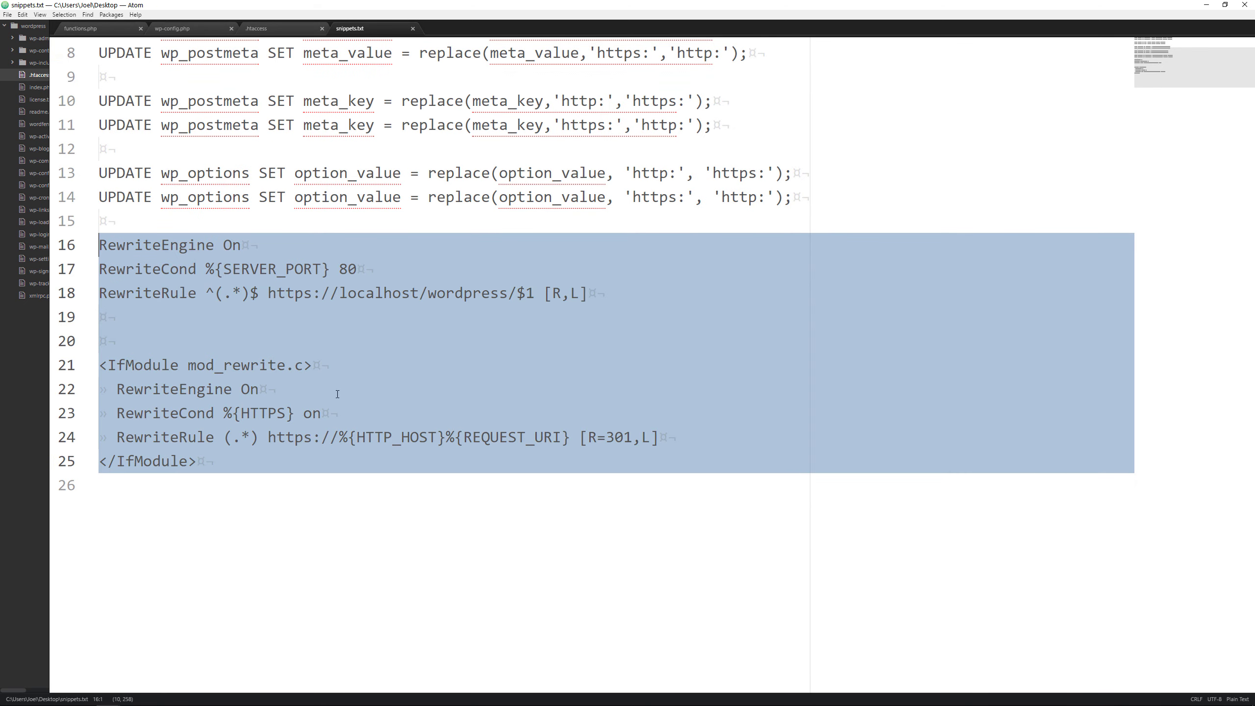
click(310, 379)
Review the database queries in snippets.txt, focusing on the replacement direction of the two wp_options lines.
scroll(371, 341, up, 3)
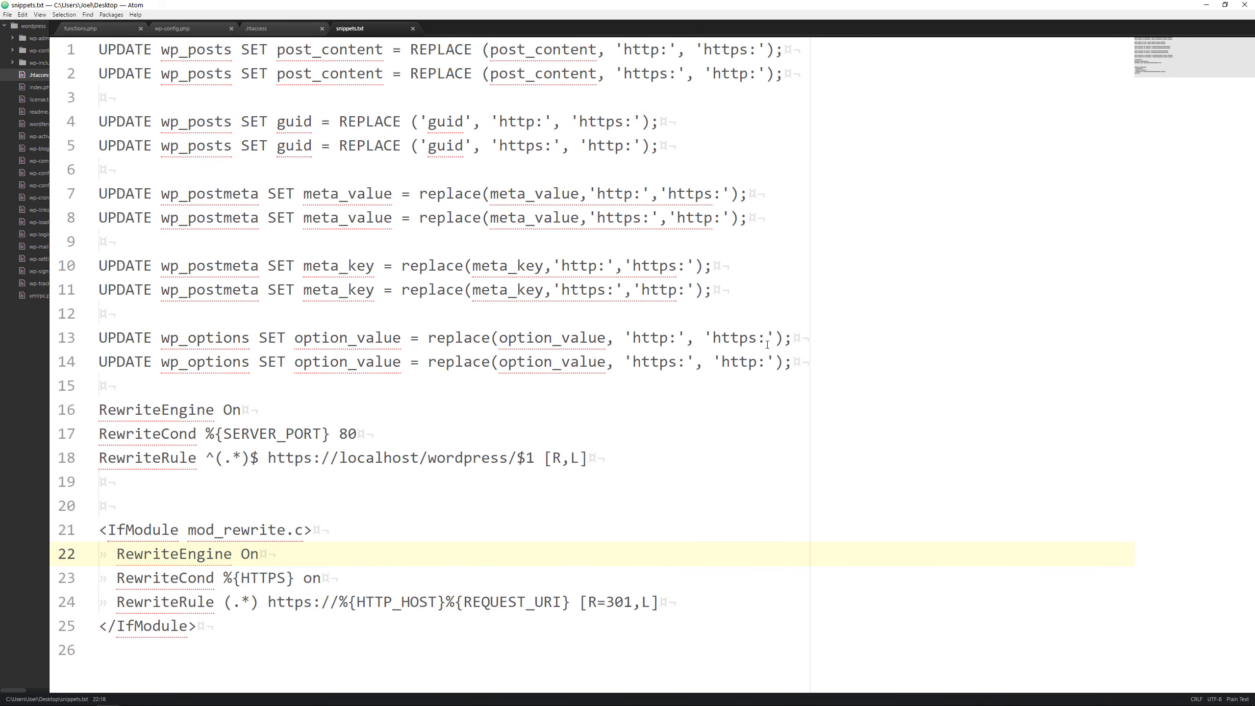
click(804, 367)
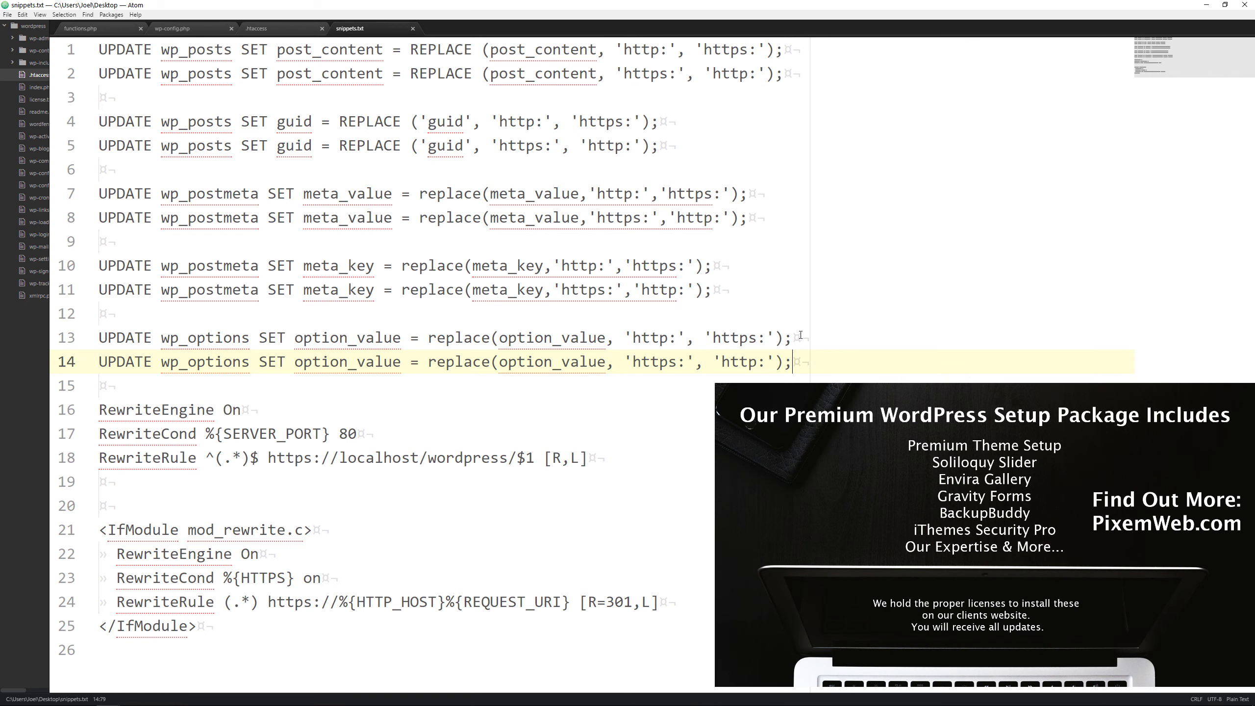
click(718, 339)
double_click(718, 339)
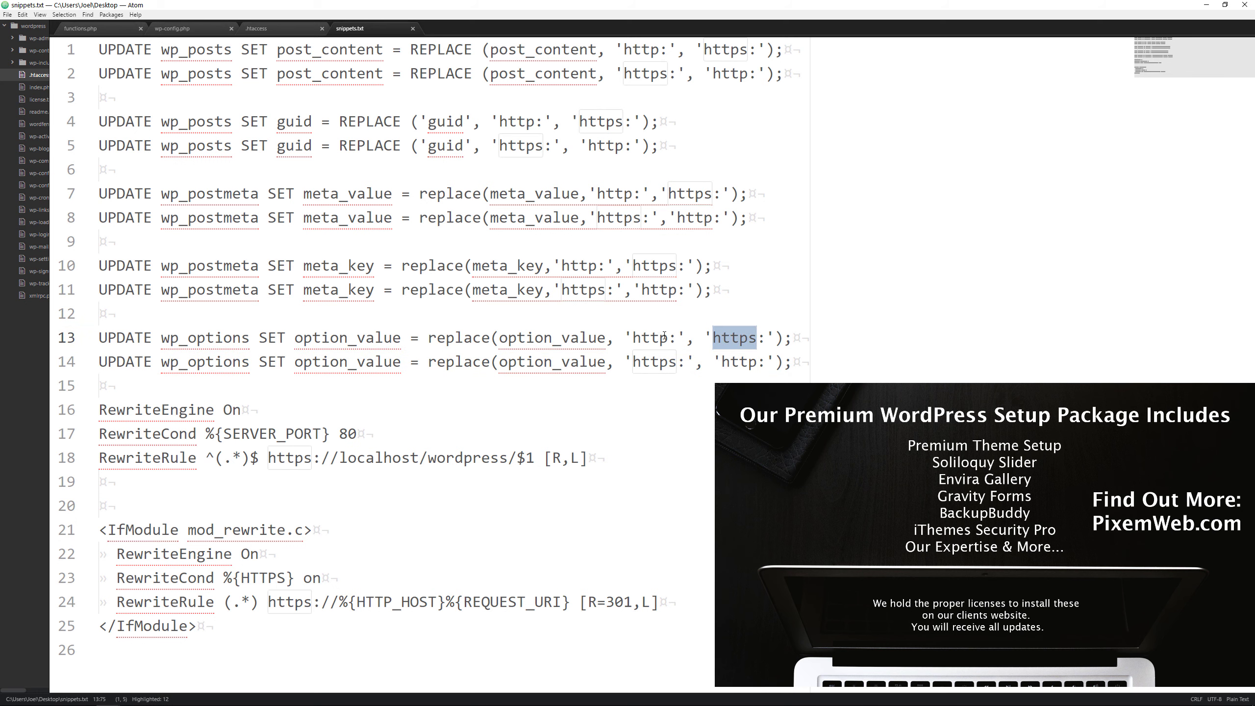
click(792, 362)
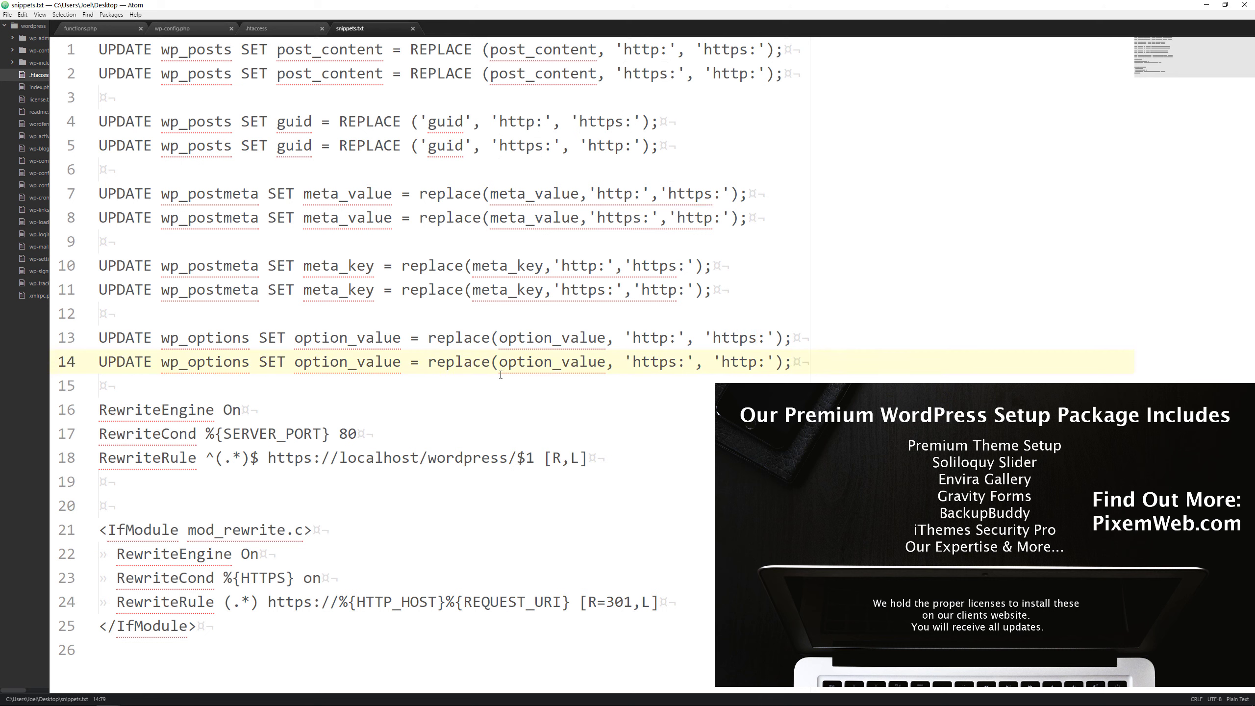
Switch to phpMyAdmin in the browser and open the search page of the wordpress database.
click(544, 295)
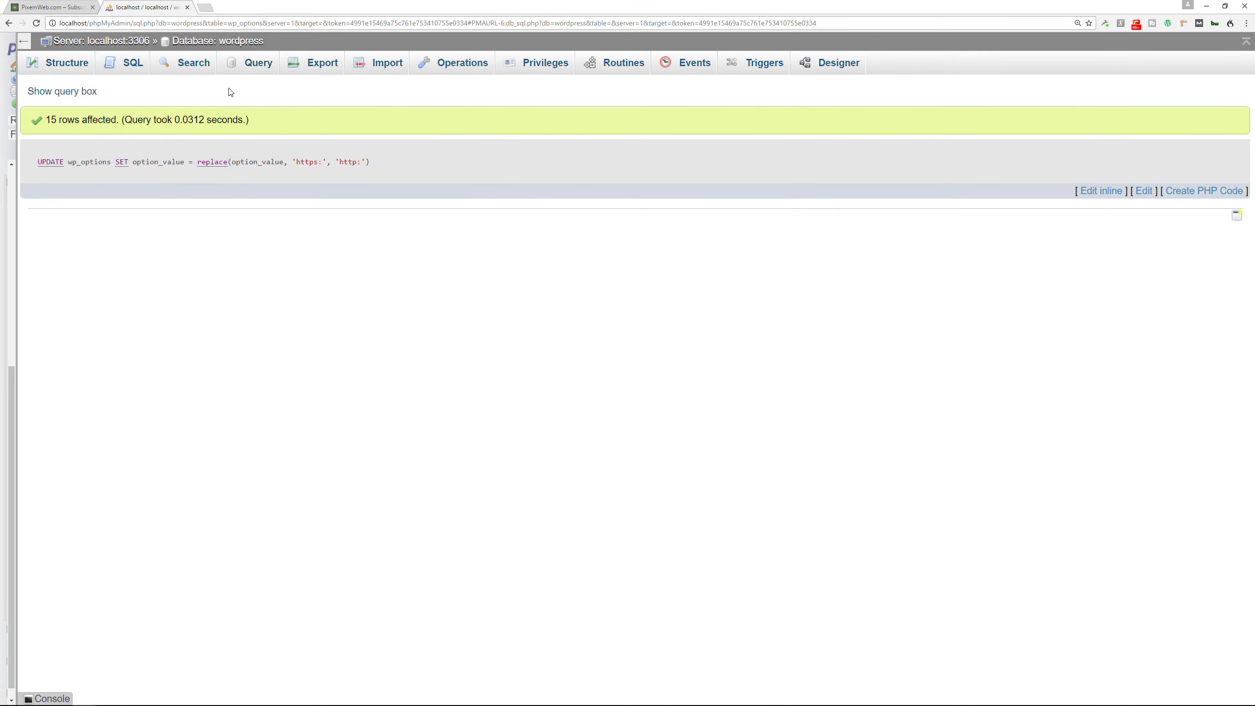
click(212, 63)
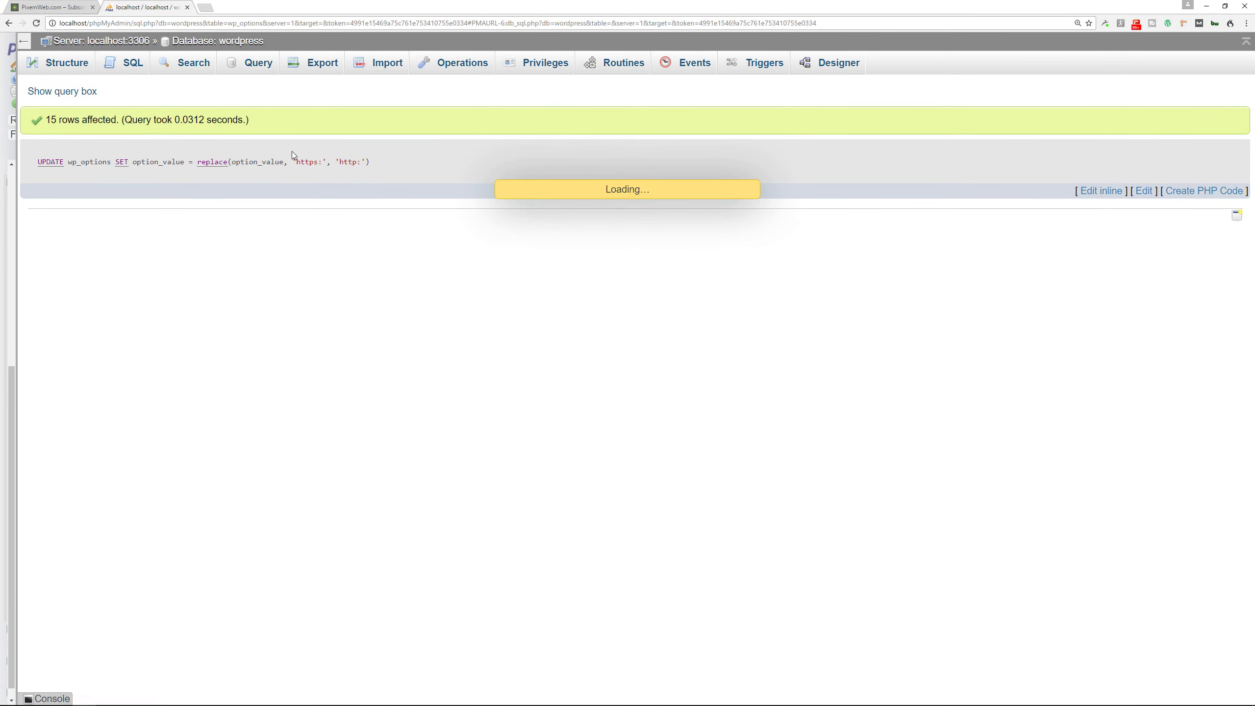